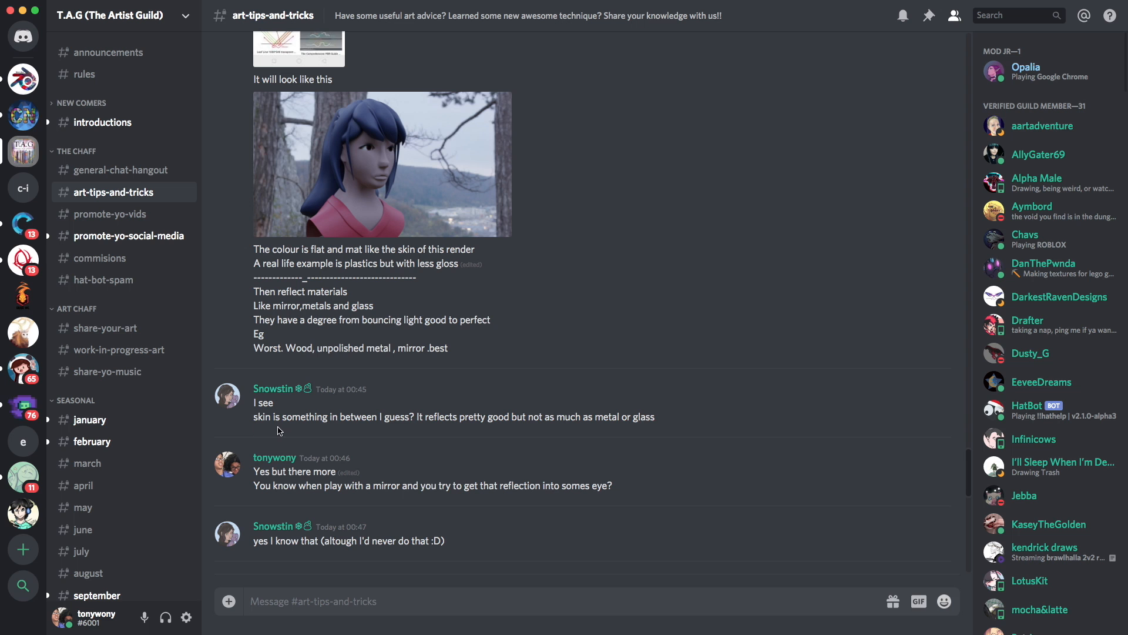
# Read through the art-tips-and-tricks channel conversation about reflective materials, surface curves and highlights
pyautogui.scroll(-5, 280, 431)
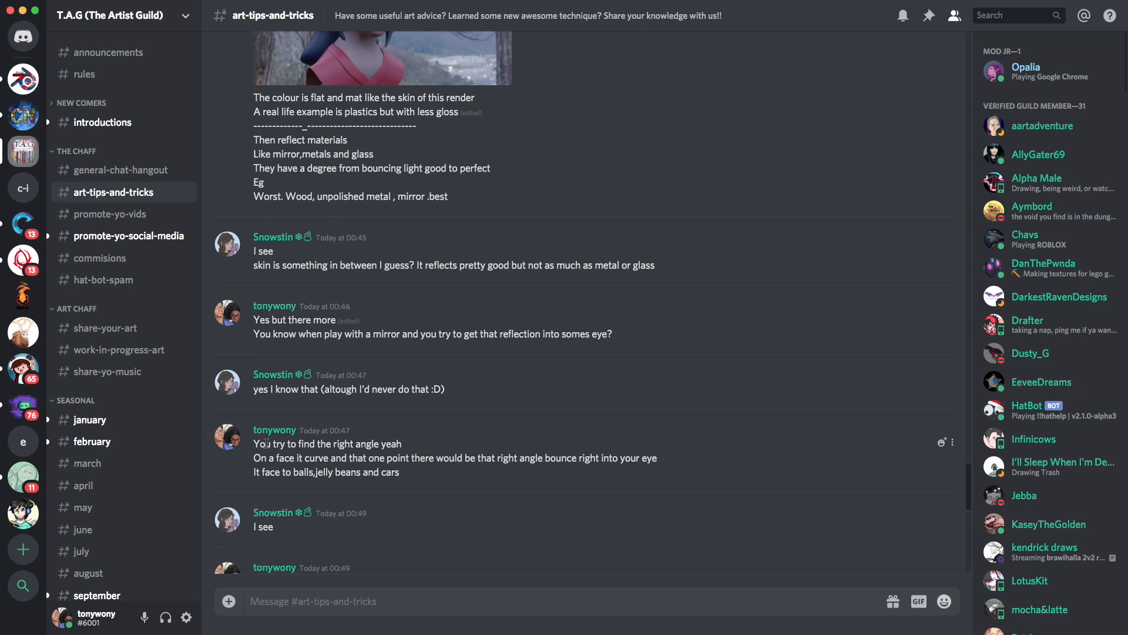
pyautogui.scroll(-5, 268, 444)
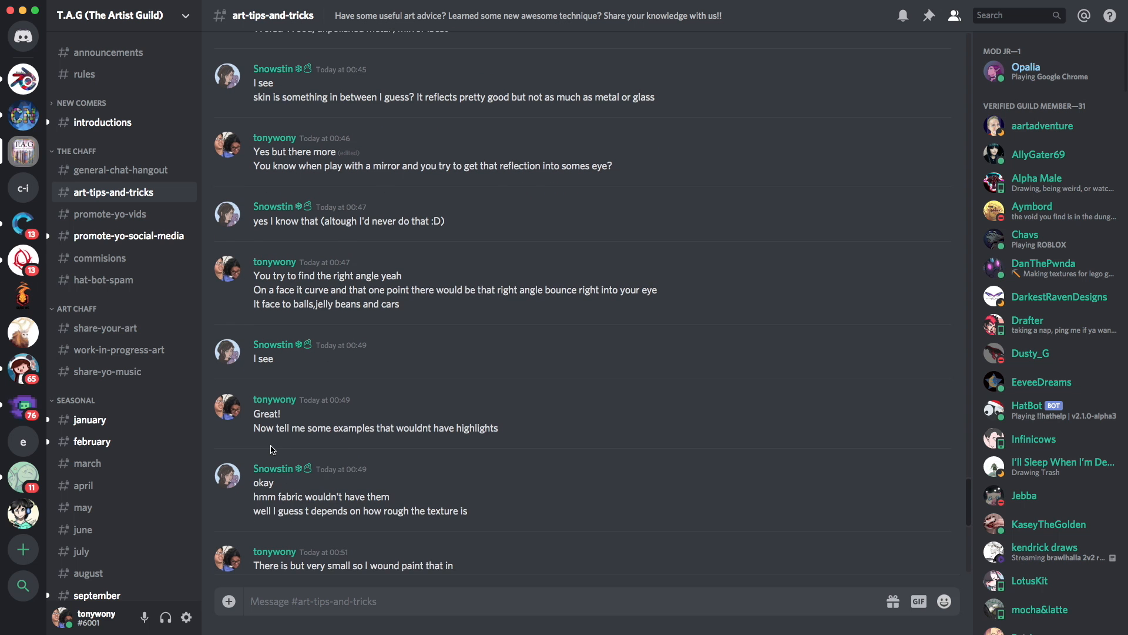
pyautogui.scroll(-4, 273, 449)
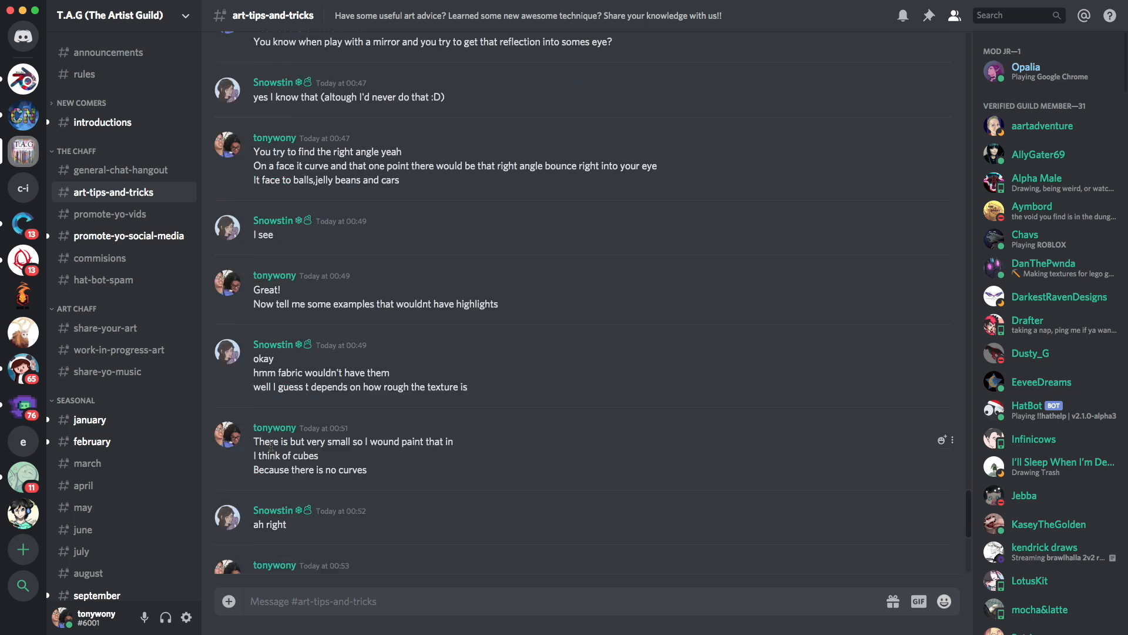
pyautogui.scroll(-4, 270, 445)
pyautogui.scroll(-7, 262, 455)
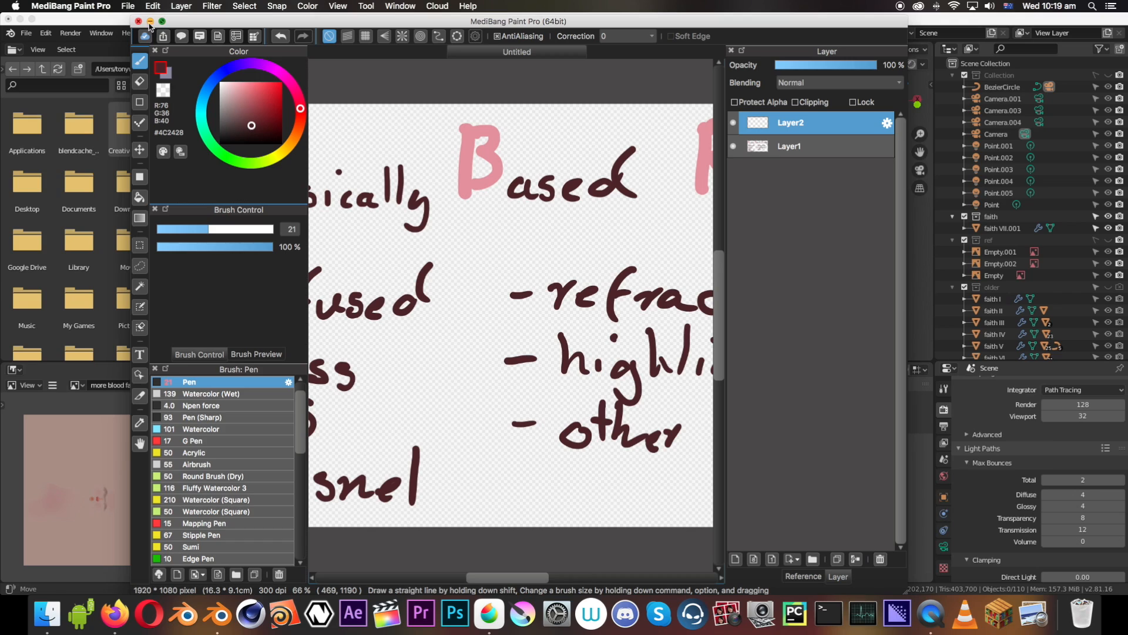
# Switch to MediBang Paint Pro in full screen and draw the tail of the final g in "Rendering" on Layer2
pyautogui.click(162, 21)
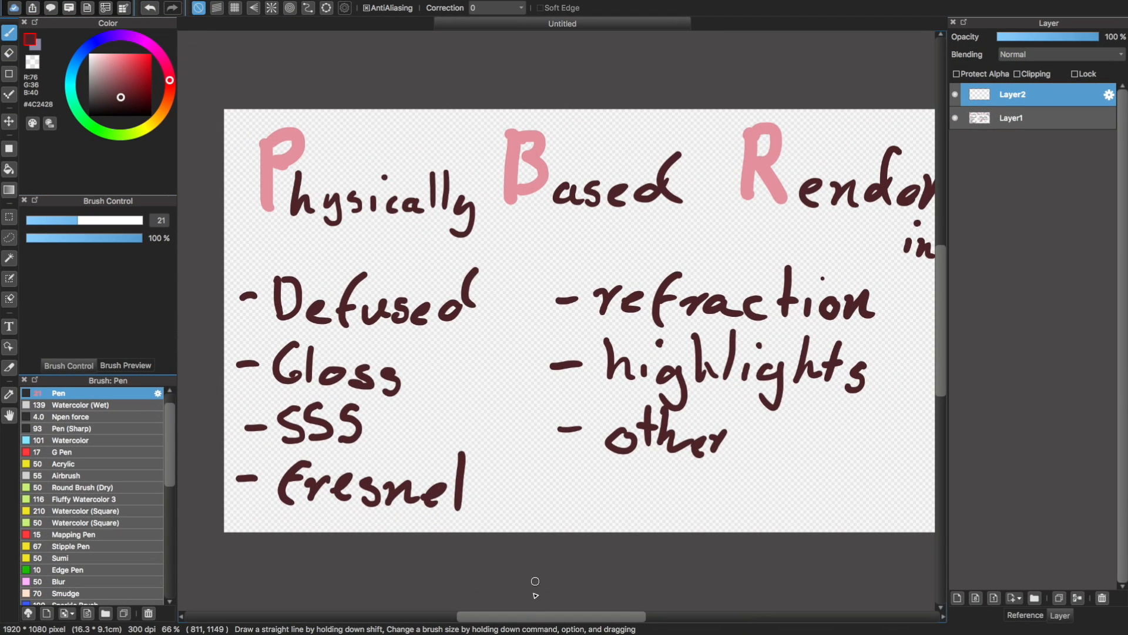
pyautogui.moveTo(535, 617); pyautogui.dragTo(546, 618)
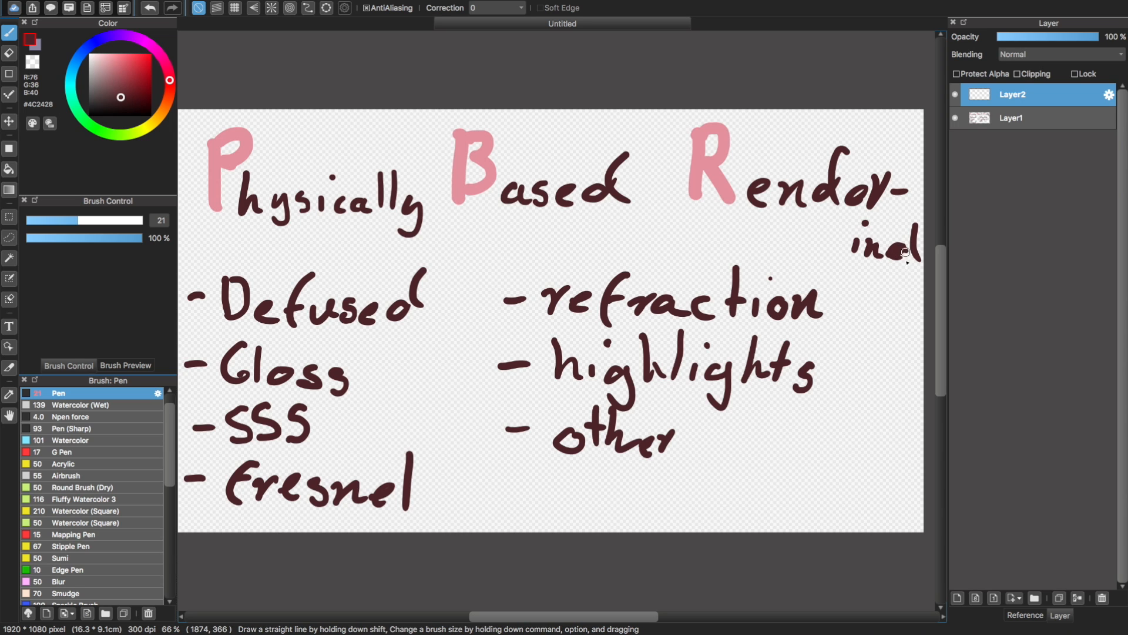
pyautogui.moveTo(905, 252); pyautogui.dragTo(882, 260)
pyautogui.moveTo(604, 624); pyautogui.dragTo(592, 623)
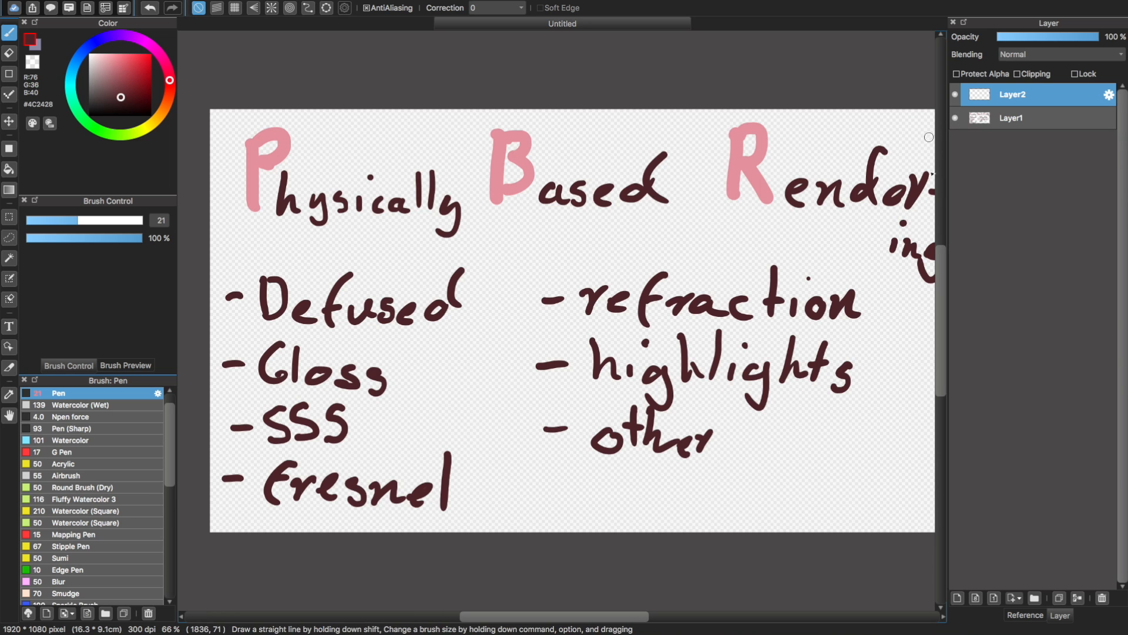
# Hide Layer1 and erase the leftover handwritten stroke on Layer2 with the eraser size set to 20
pyautogui.click(955, 118)
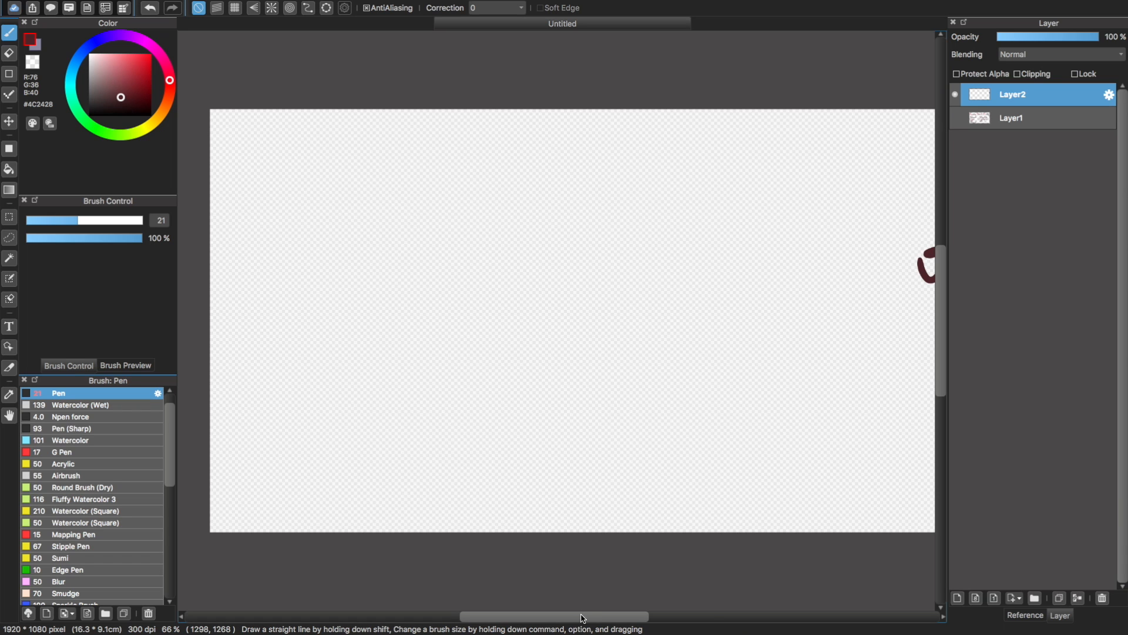
pyautogui.moveTo(583, 618); pyautogui.dragTo(616, 618)
pyautogui.press('e')
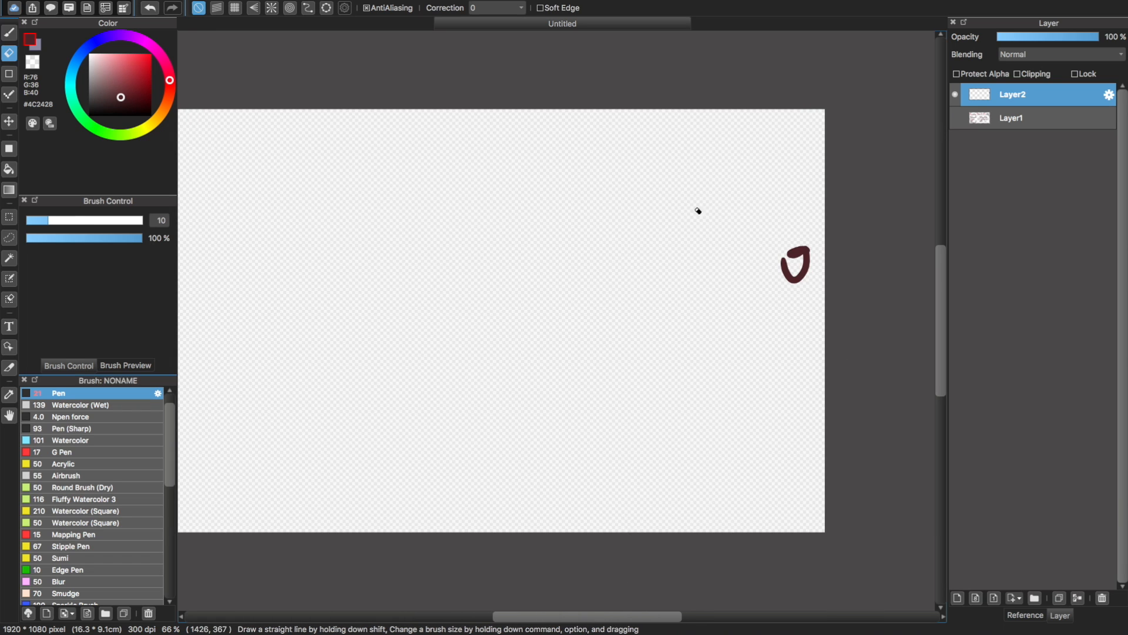
pyautogui.moveTo(791, 257)
pyautogui.mouseDown()
pyautogui.moveTo(764, 282)
pyautogui.moveTo(811, 242)
pyautogui.mouseUp()
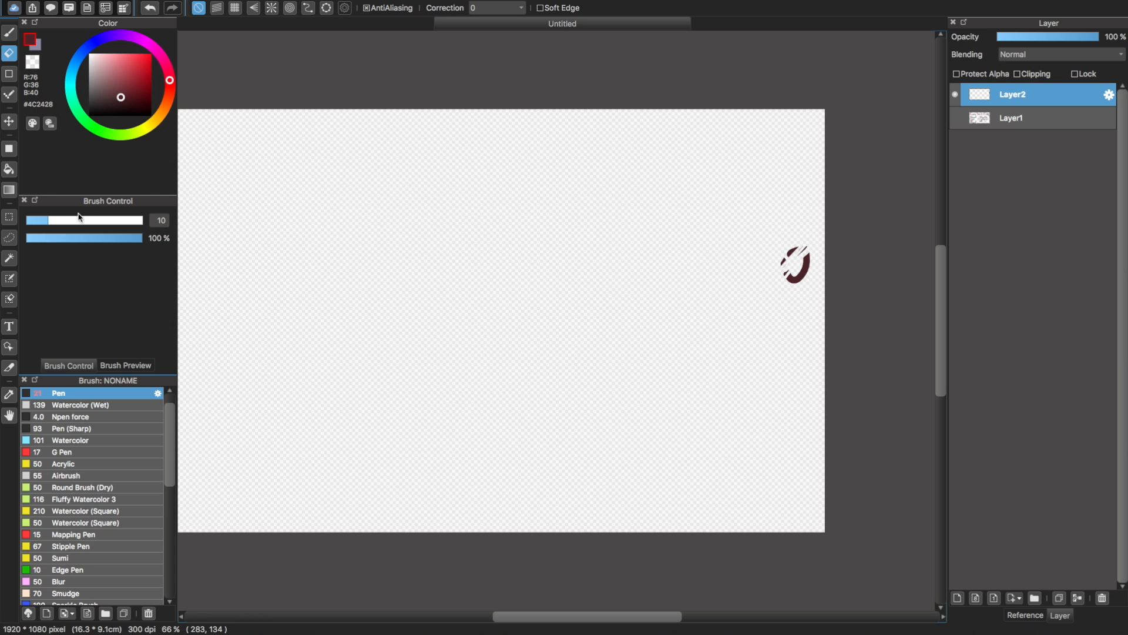
pyautogui.moveTo(80, 217); pyautogui.dragTo(74, 220)
pyautogui.moveTo(793, 249)
pyautogui.mouseDown()
pyautogui.moveTo(776, 267)
pyautogui.moveTo(811, 242)
pyautogui.moveTo(817, 271)
pyautogui.moveTo(776, 243)
pyautogui.mouseUp()
# Narrow the layer list so the whole canvas fits in view at 66 %, and activate the Brush tool
pyautogui.press('super+minus')
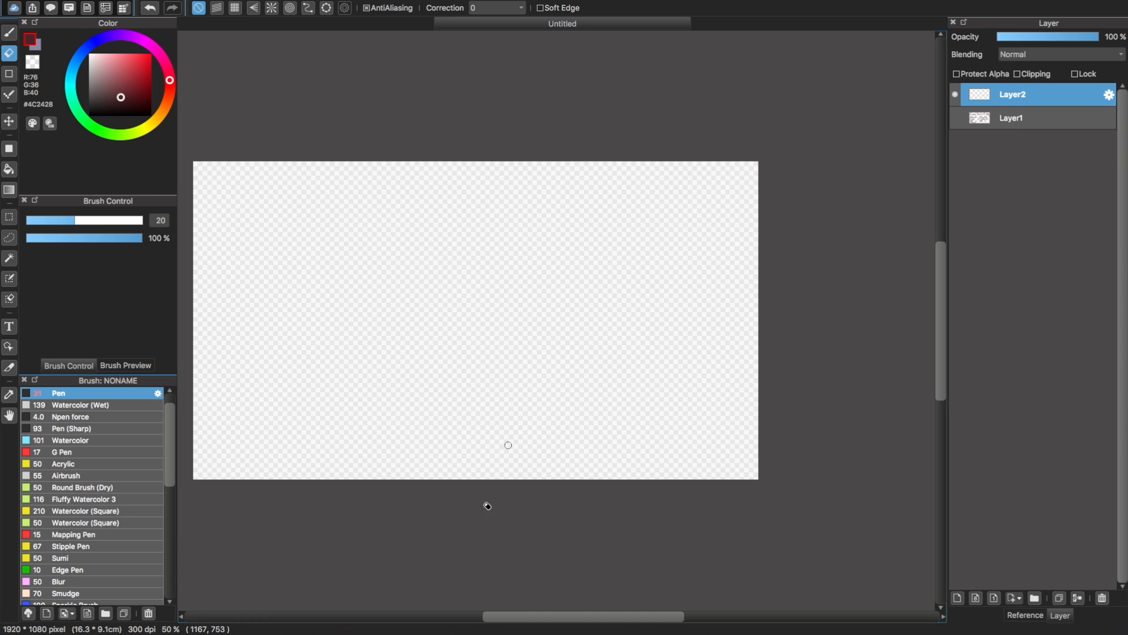
pyautogui.moveTo(522, 619); pyautogui.dragTo(509, 617)
pyautogui.press('super+plus')
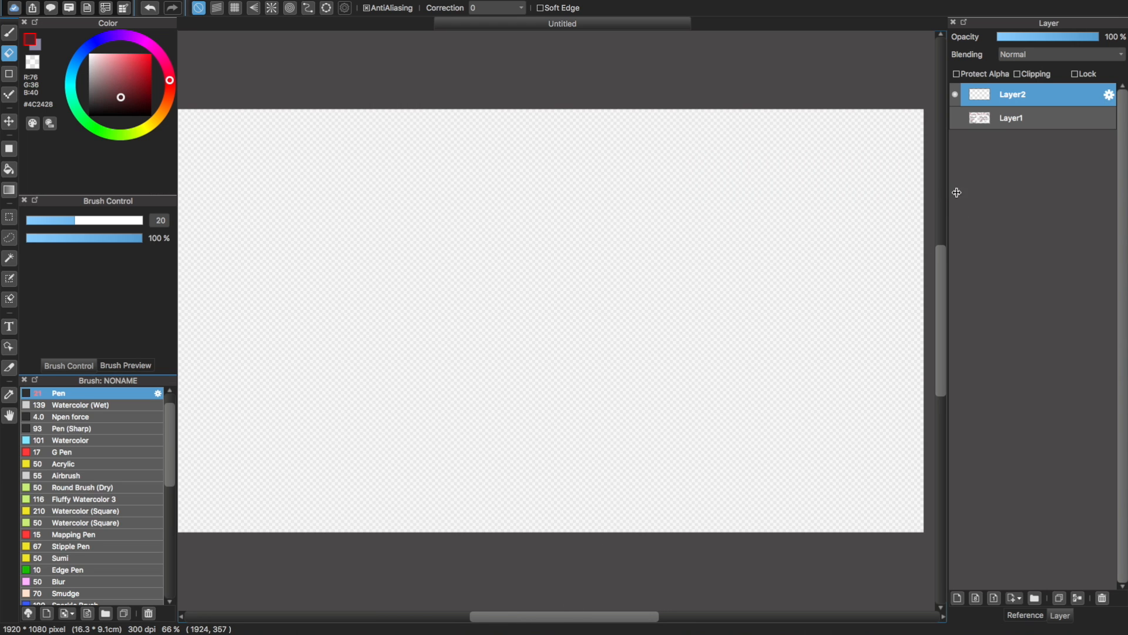
pyautogui.moveTo(957, 193); pyautogui.dragTo(1010, 194)
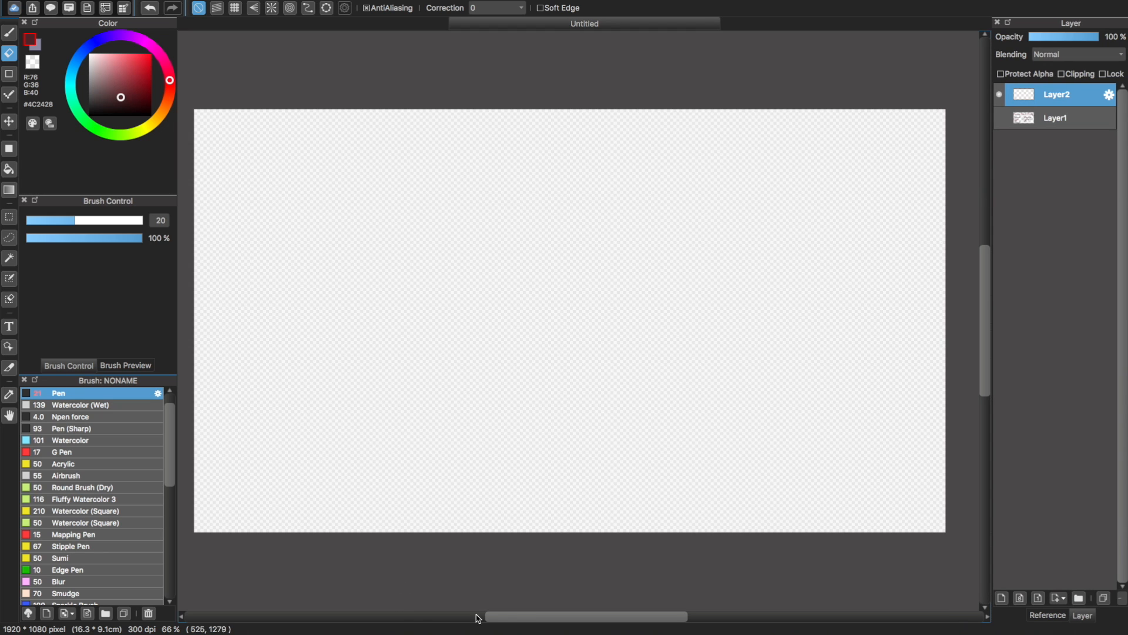
pyautogui.click(8, 33)
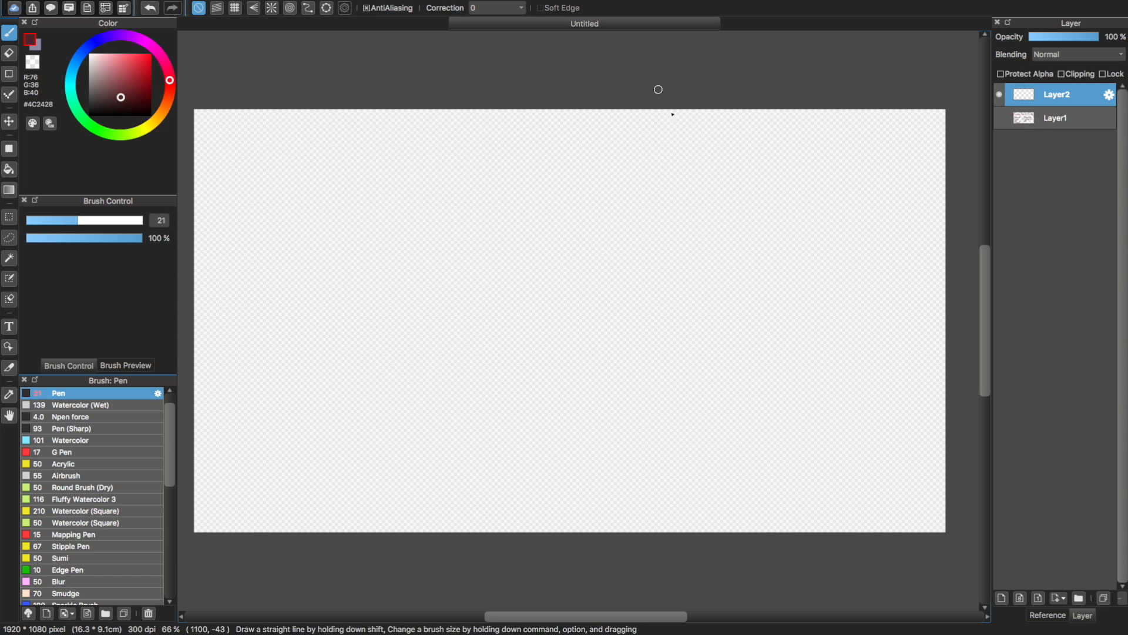
pyautogui.moveTo(669, 135)
pyautogui.mouseDown()
pyautogui.moveTo(653, 154)
pyautogui.moveTo(432, 222)
pyautogui.moveTo(383, 250)
pyautogui.moveTo(356, 288)
pyautogui.mouseUp()
pyautogui.press('super+z')
pyautogui.moveTo(680, 136)
pyautogui.mouseDown()
pyautogui.moveTo(579, 155)
pyautogui.moveTo(345, 265)
pyautogui.mouseUp()
pyautogui.press('super+z')
pyautogui.moveTo(692, 133)
pyautogui.mouseDown()
pyautogui.moveTo(364, 295)
pyautogui.moveTo(348, 336)
pyautogui.mouseUp()
pyautogui.press('super+z')
pyautogui.moveTo(742, 123)
pyautogui.mouseDown()
pyautogui.moveTo(544, 211)
pyautogui.moveTo(428, 222)
pyautogui.moveTo(363, 267)
pyautogui.mouseUp()
pyautogui.press('super+z')
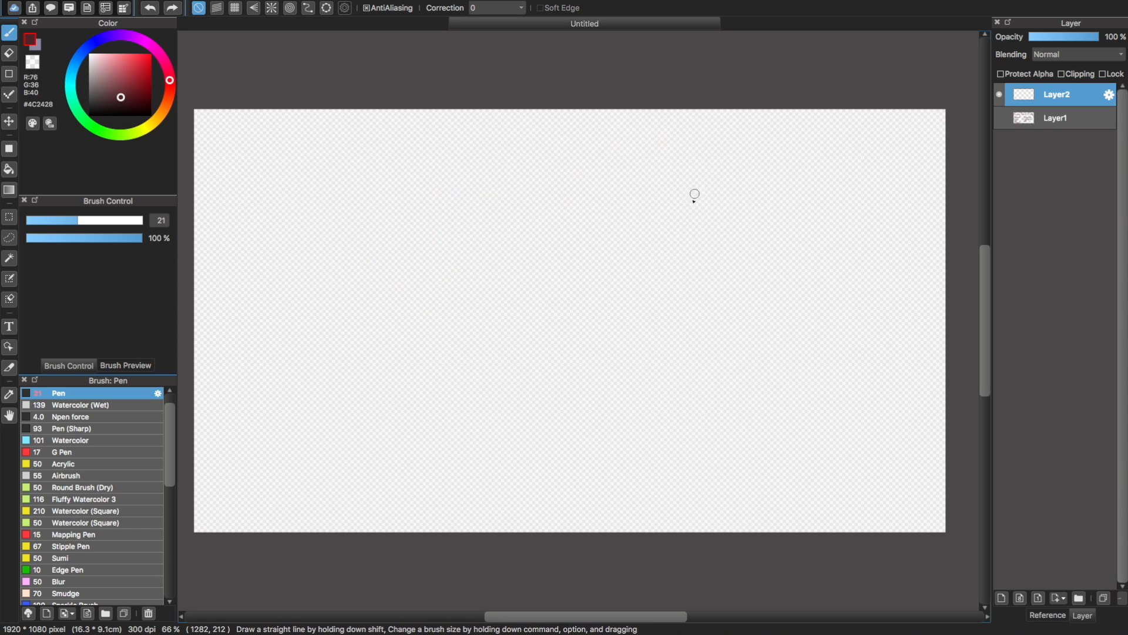
pyautogui.moveTo(683, 227)
pyautogui.mouseDown()
pyautogui.moveTo(626, 170)
pyautogui.moveTo(603, 275)
pyautogui.moveTo(487, 175)
pyautogui.moveTo(503, 261)
pyautogui.moveTo(495, 379)
pyautogui.mouseUp()
pyautogui.press('super+z')
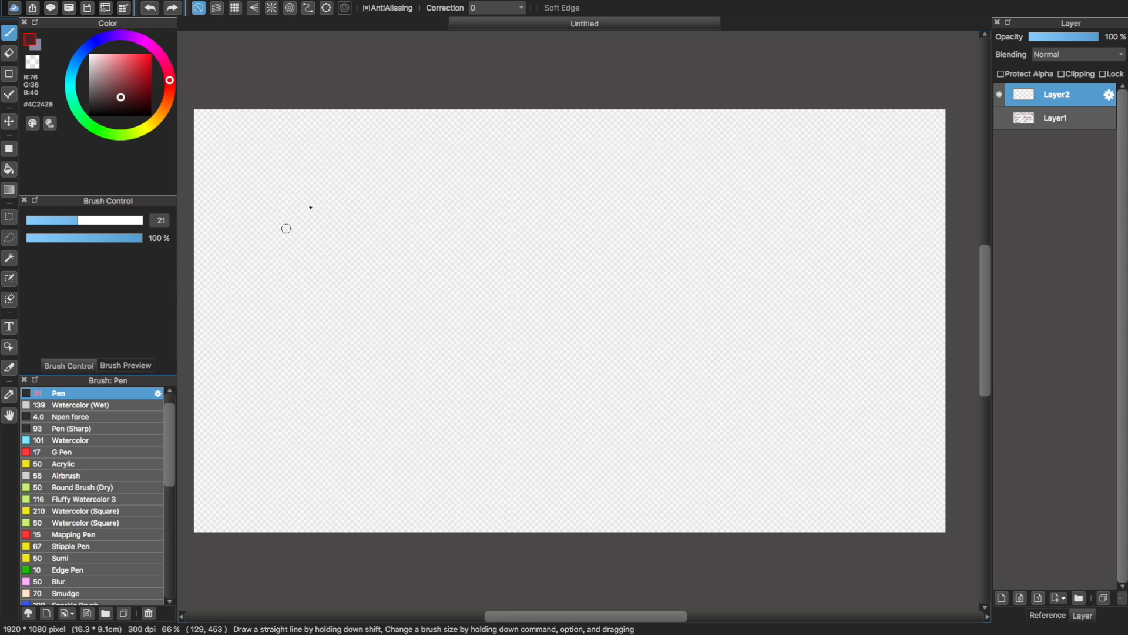
# Handwrite the wavelength range "400 nm – 760" across the upper part of the blank canvas
pyautogui.moveTo(362, 195); pyautogui.dragTo(361, 233)
pyautogui.moveTo(369, 217); pyautogui.dragTo(352, 188)
pyautogui.moveTo(397, 209)
pyautogui.mouseDown()
pyautogui.moveTo(405, 213)
pyautogui.moveTo(397, 203)
pyautogui.mouseUp()
pyautogui.moveTo(425, 212)
pyautogui.mouseDown()
pyautogui.moveTo(432, 201)
pyautogui.moveTo(471, 235)
pyautogui.moveTo(497, 223)
pyautogui.moveTo(521, 236)
pyautogui.mouseUp()
pyautogui.moveTo(547, 211)
pyautogui.mouseDown()
pyautogui.moveTo(587, 206)
pyautogui.moveTo(624, 230)
pyautogui.mouseUp()
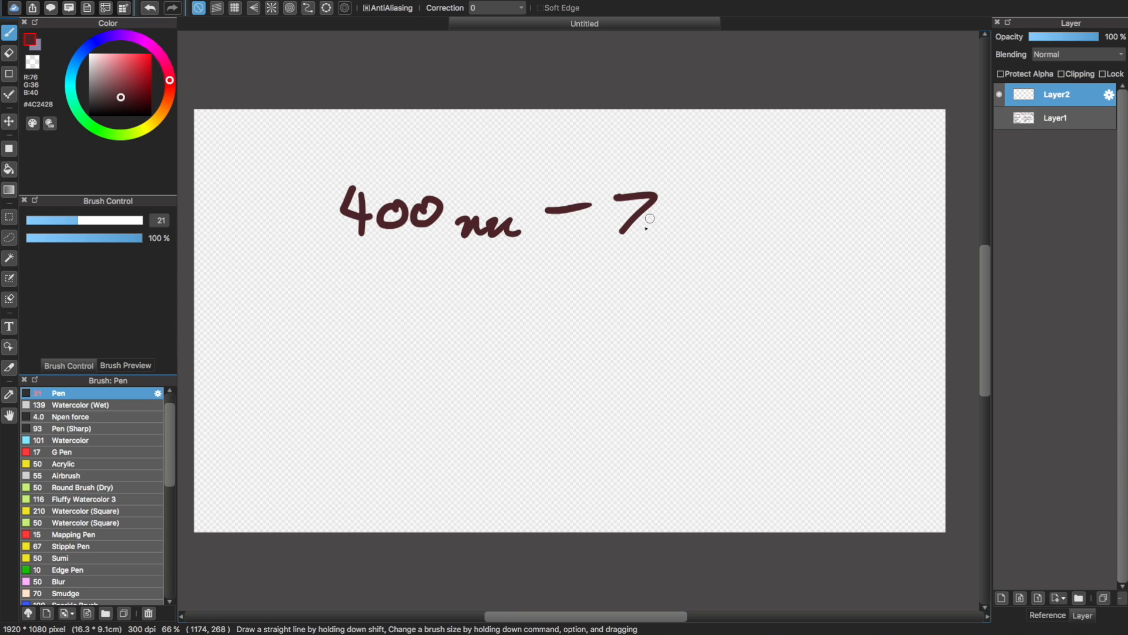
pyautogui.moveTo(685, 200)
pyautogui.mouseDown()
pyautogui.moveTo(662, 220)
pyautogui.moveTo(676, 232)
pyautogui.mouseUp()
pyautogui.moveTo(729, 203); pyautogui.dragTo(733, 207)
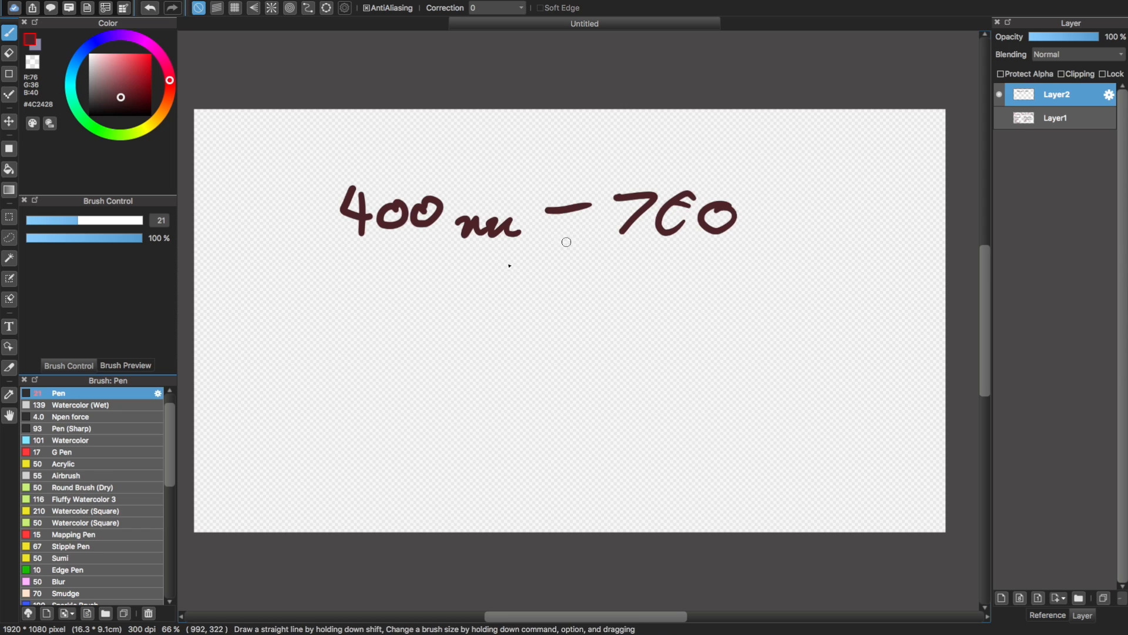
# Undo all strokes of the handwritten wavelength range
pyautogui.press('super+z')
pyautogui.press('super+z')
pyautogui.press('super+z')
pyautogui.press('super+z')
pyautogui.press('super+z')
pyautogui.press('super+z')
pyautogui.press('super+z')
pyautogui.press('super+z')
pyautogui.press('super+z')
pyautogui.press('super+z')
pyautogui.press('super+z')
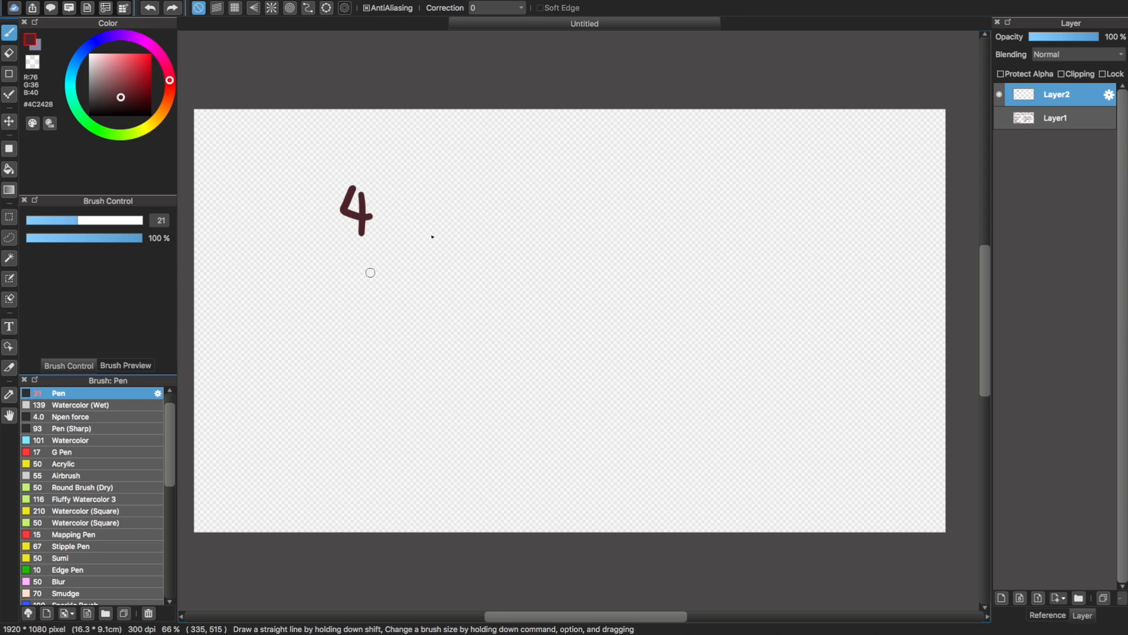
pyautogui.press('super+z')
pyautogui.press('super+z')
# Draw a long horizontal spectrum line with two close tick marks near its middle, and label them 400 and 700
pyautogui.moveTo(295, 268); pyautogui.dragTo(761, 285)
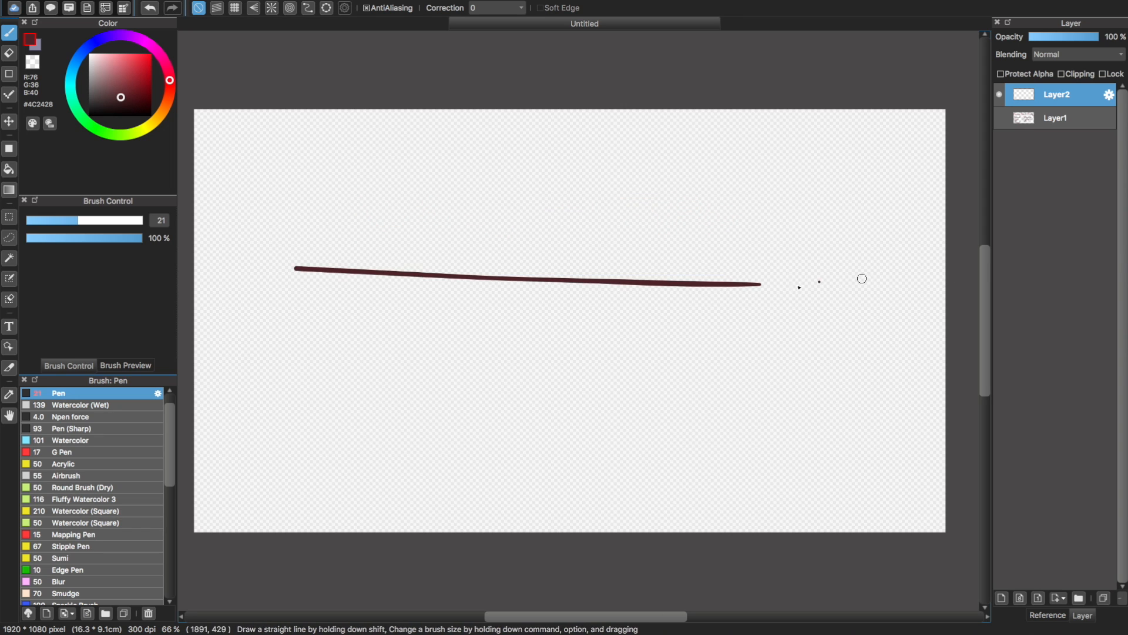
pyautogui.moveTo(459, 273)
pyautogui.mouseDown()
pyautogui.moveTo(466, 250)
pyautogui.moveTo(496, 274)
pyautogui.moveTo(487, 274)
pyautogui.mouseUp()
pyautogui.press('super+z')
pyautogui.moveTo(442, 213); pyautogui.dragTo(469, 238)
pyautogui.moveTo(483, 243); pyautogui.dragTo(510, 216)
pyautogui.moveTo(405, 183)
pyautogui.mouseDown()
pyautogui.moveTo(405, 209)
pyautogui.moveTo(435, 187)
pyautogui.mouseUp()
pyautogui.moveTo(504, 191)
pyautogui.mouseDown()
pyautogui.moveTo(509, 206)
pyautogui.moveTo(556, 200)
pyautogui.mouseUp()
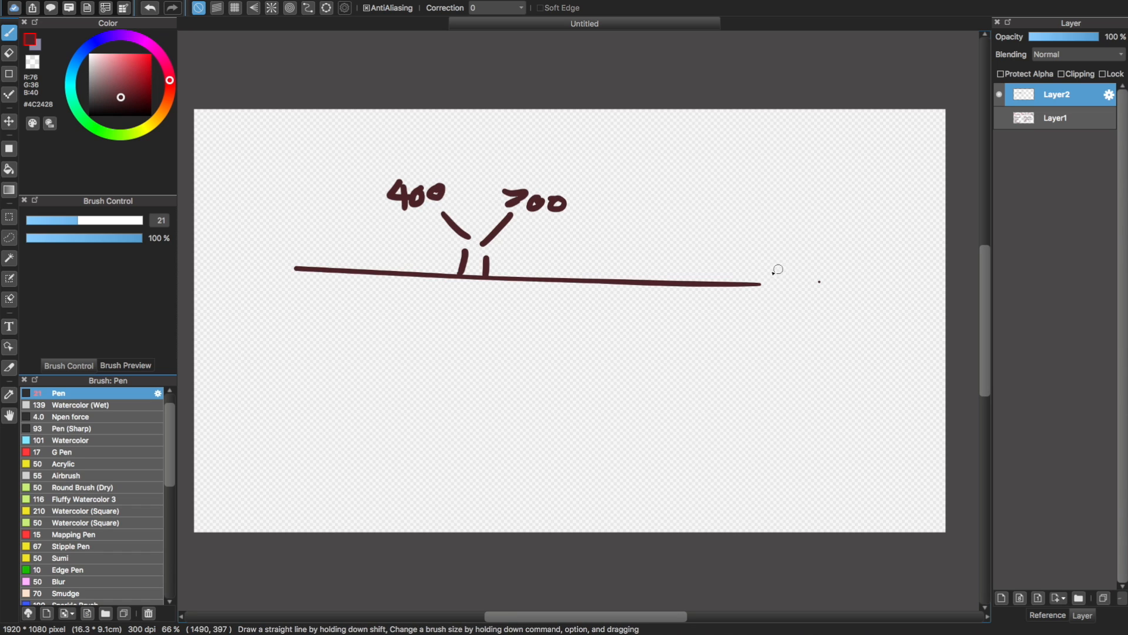
# Mark both ends of the spectrum line and add one more tick near its right end
pyautogui.moveTo(762, 282); pyautogui.dragTo(767, 255)
pyautogui.moveTo(279, 271); pyautogui.dragTo(282, 246)
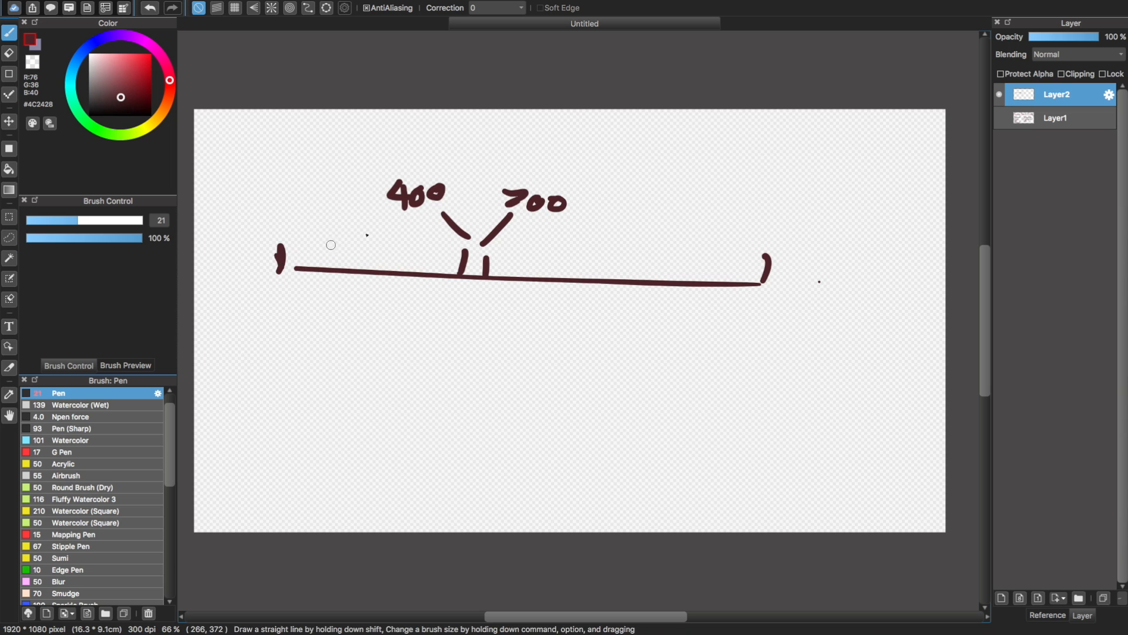
pyautogui.moveTo(693, 283); pyautogui.dragTo(697, 268)
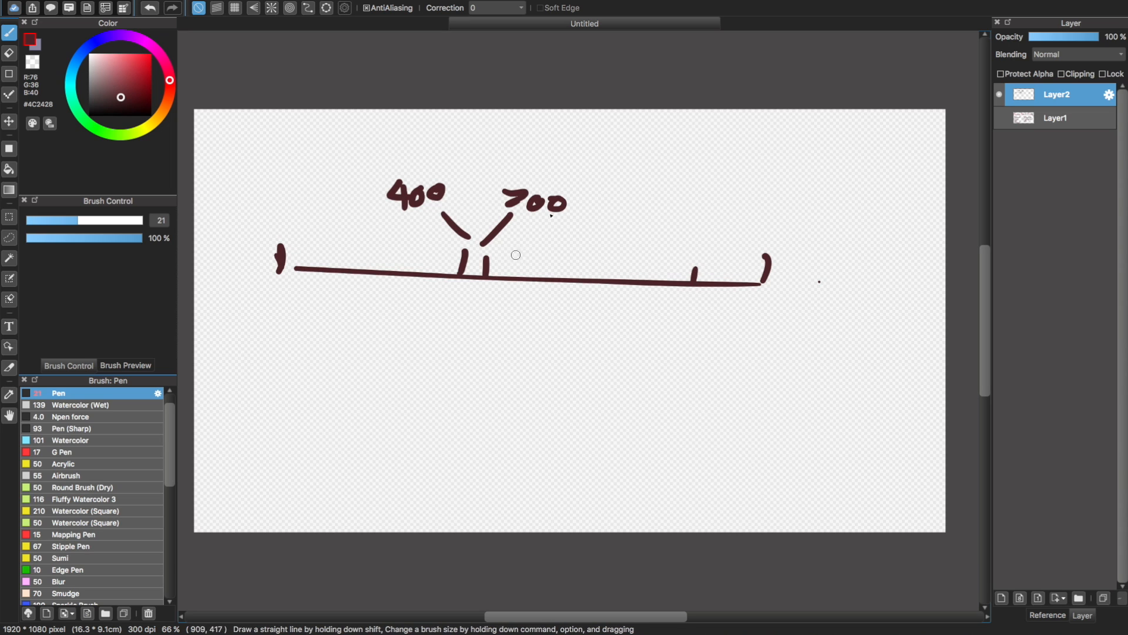
# Erase the whole spectrum sketch from Layer2 with the eraser enlarged to 223
pyautogui.moveTo(107, 218); pyautogui.dragTo(146, 221)
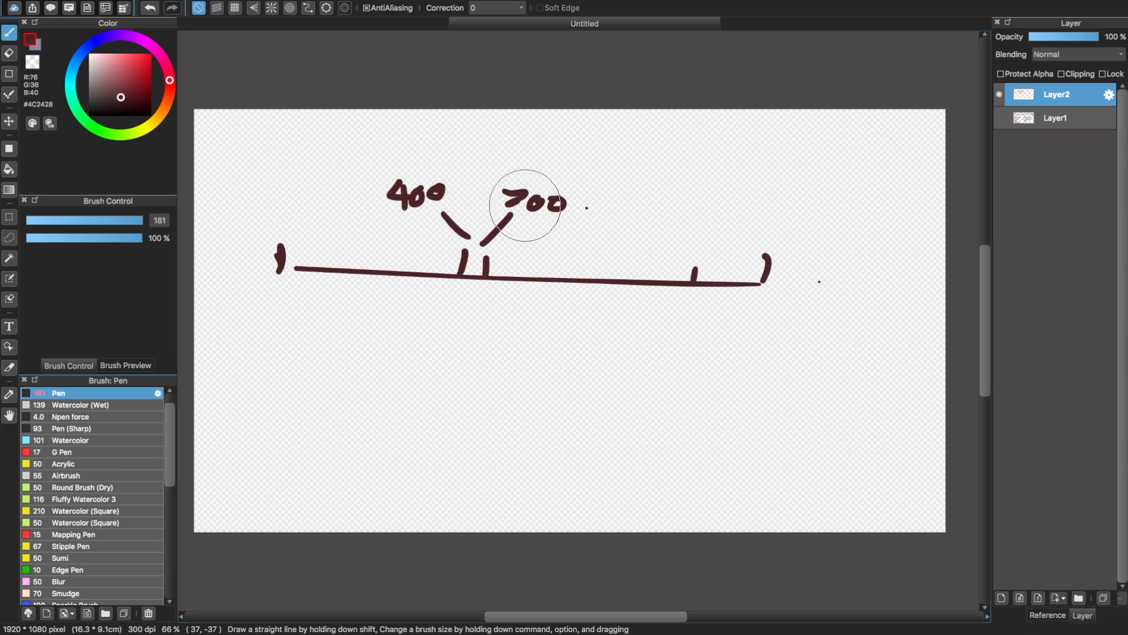
pyautogui.moveTo(602, 210)
pyautogui.mouseDown()
pyautogui.moveTo(570, 202)
pyautogui.moveTo(389, 271)
pyautogui.mouseUp()
pyautogui.click(9, 53)
pyautogui.moveTo(110, 225); pyautogui.dragTo(146, 220)
pyautogui.moveTo(415, 194)
pyautogui.mouseDown()
pyautogui.moveTo(368, 189)
pyautogui.moveTo(367, 167)
pyautogui.moveTo(638, 117)
pyautogui.moveTo(658, 177)
pyautogui.moveTo(795, 188)
pyautogui.moveTo(876, 265)
pyautogui.mouseUp()
# Return to the Pen brush and set its size to 10.9
pyautogui.click(9, 32)
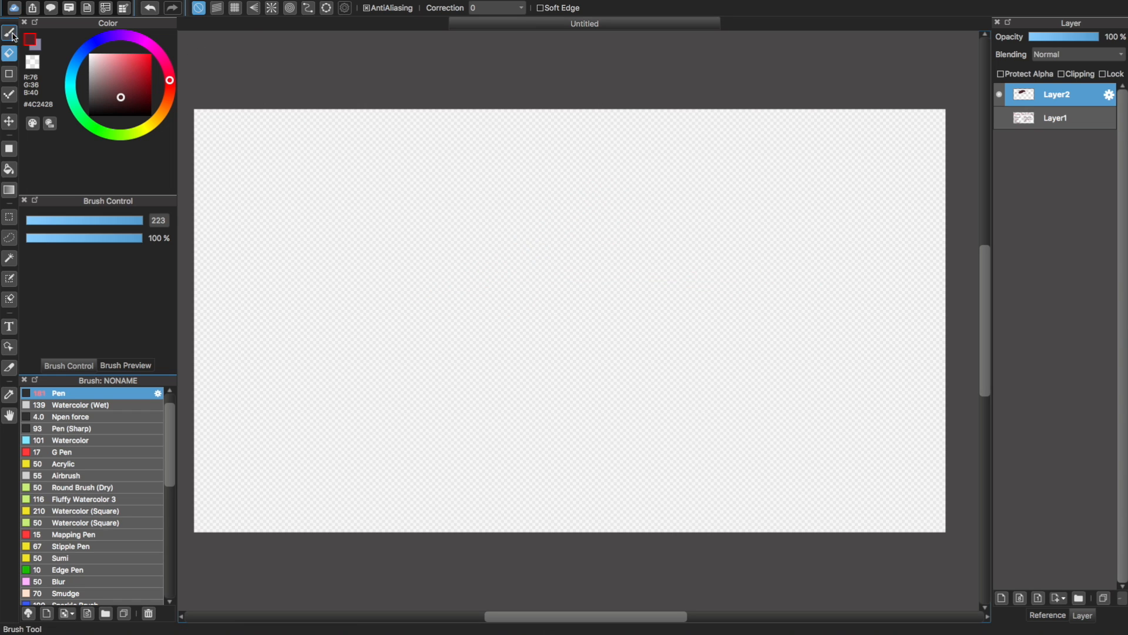
pyautogui.moveTo(141, 220); pyautogui.dragTo(51, 221)
pyautogui.moveTo(234, 228); pyautogui.dragTo(405, 206)
pyautogui.press('super+z')
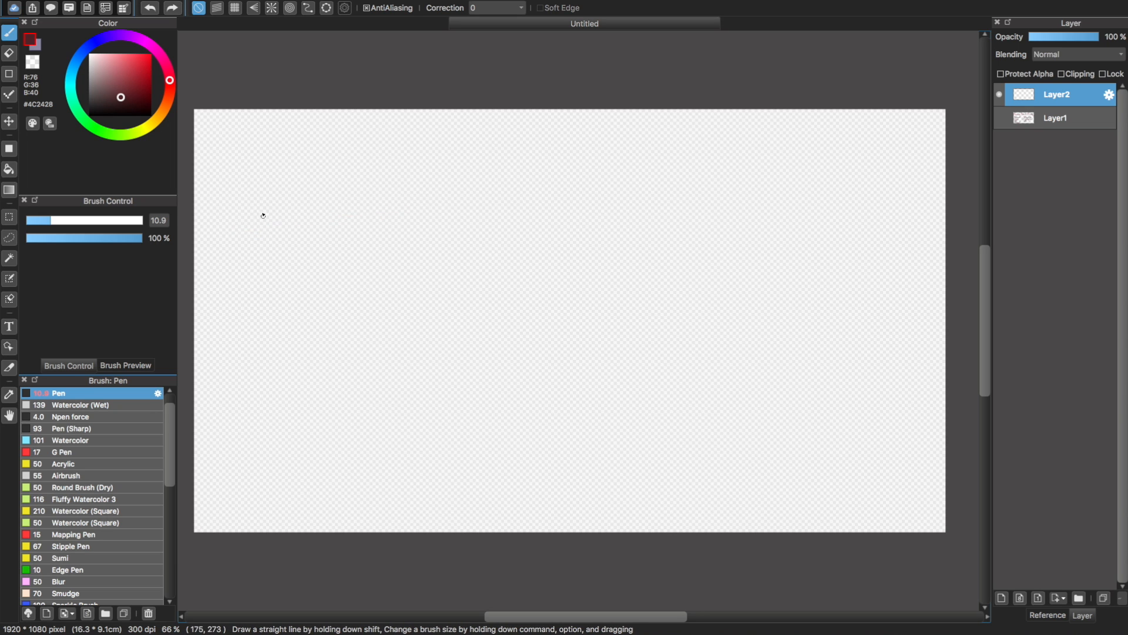
pyautogui.moveTo(237, 212)
pyautogui.mouseDown()
pyautogui.moveTo(438, 200)
pyautogui.moveTo(252, 234)
pyautogui.moveTo(454, 212)
pyautogui.mouseUp()
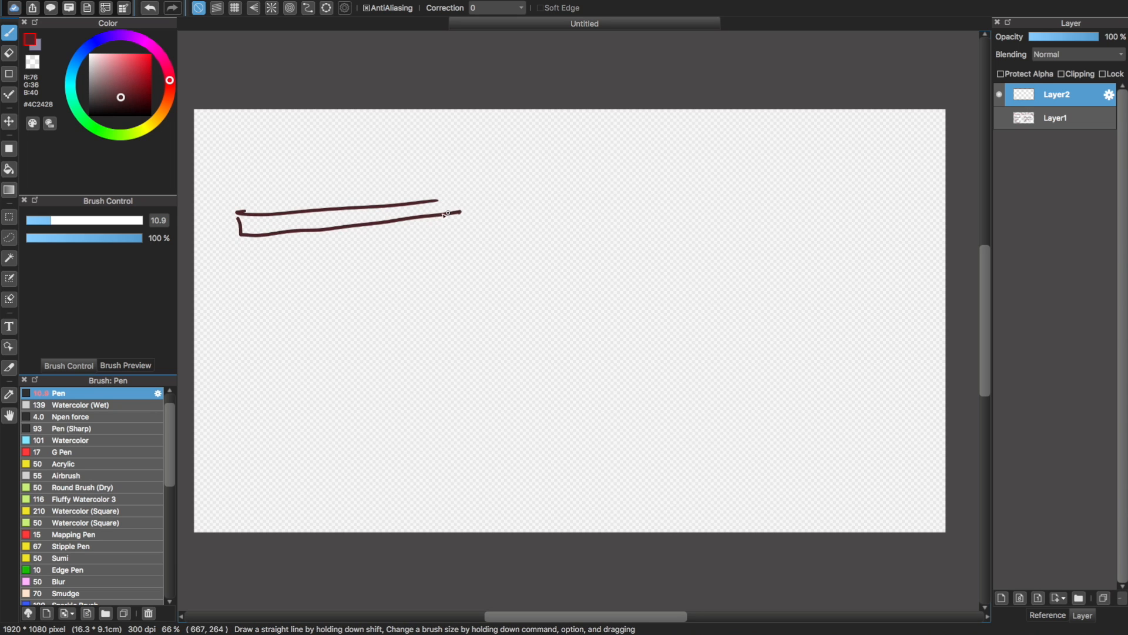
pyautogui.press('super+z')
pyautogui.press('super+z')
# Set the brush colour to orange #D49556 and draw a long, uneven wavy line across the upper canvas at 100 % zoom
pyautogui.press('super+plus')
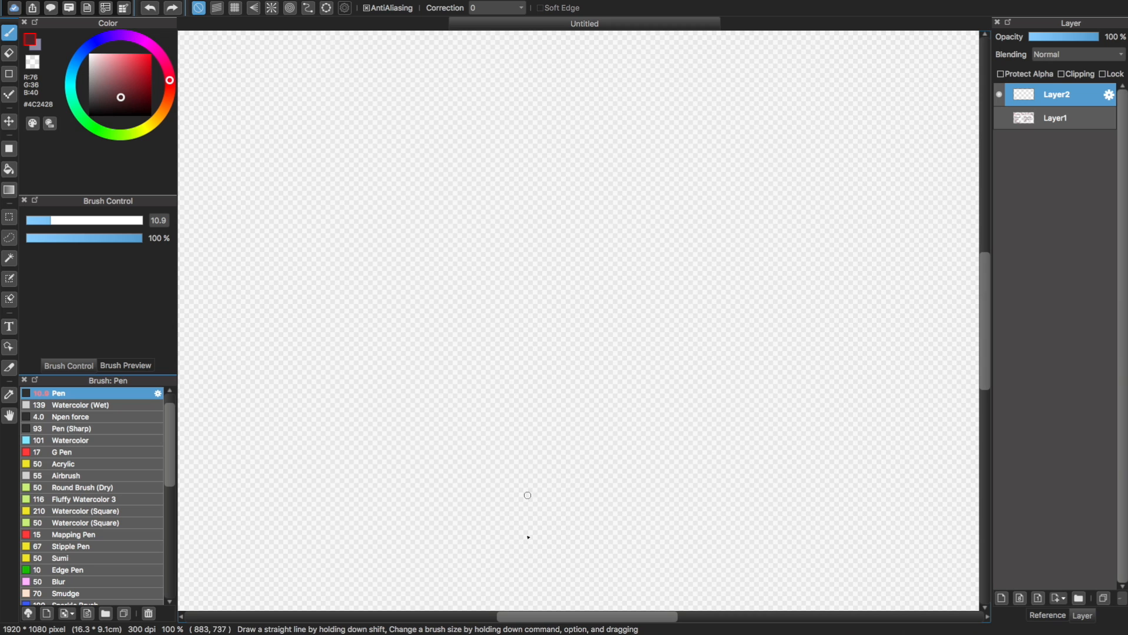
pyautogui.moveTo(603, 616); pyautogui.dragTo(547, 616)
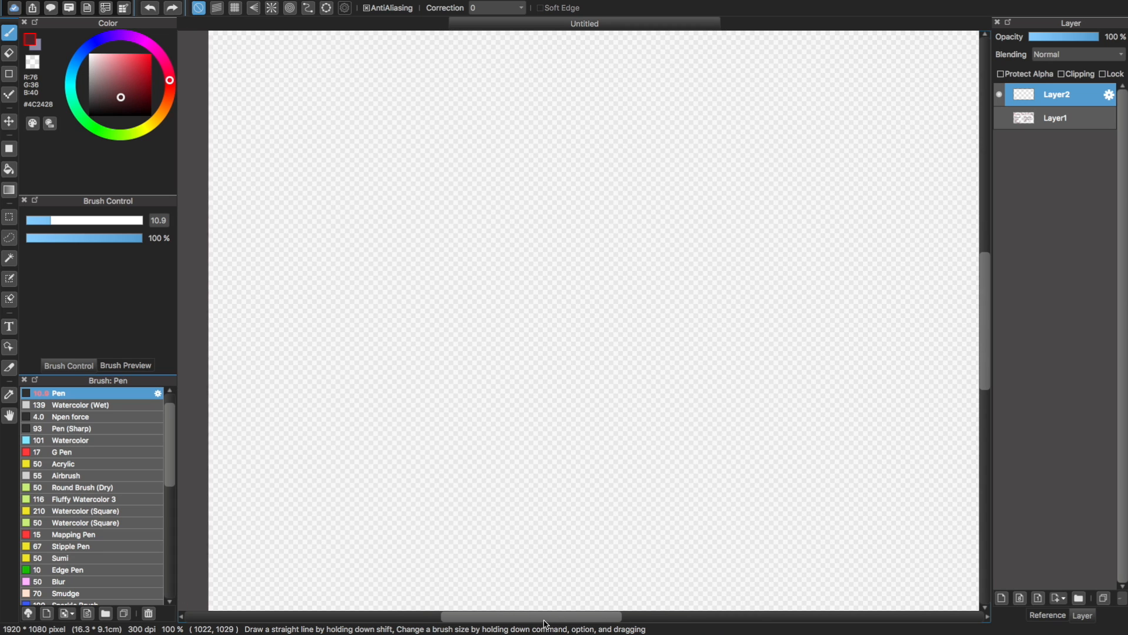
pyautogui.scroll(3, 987, 315)
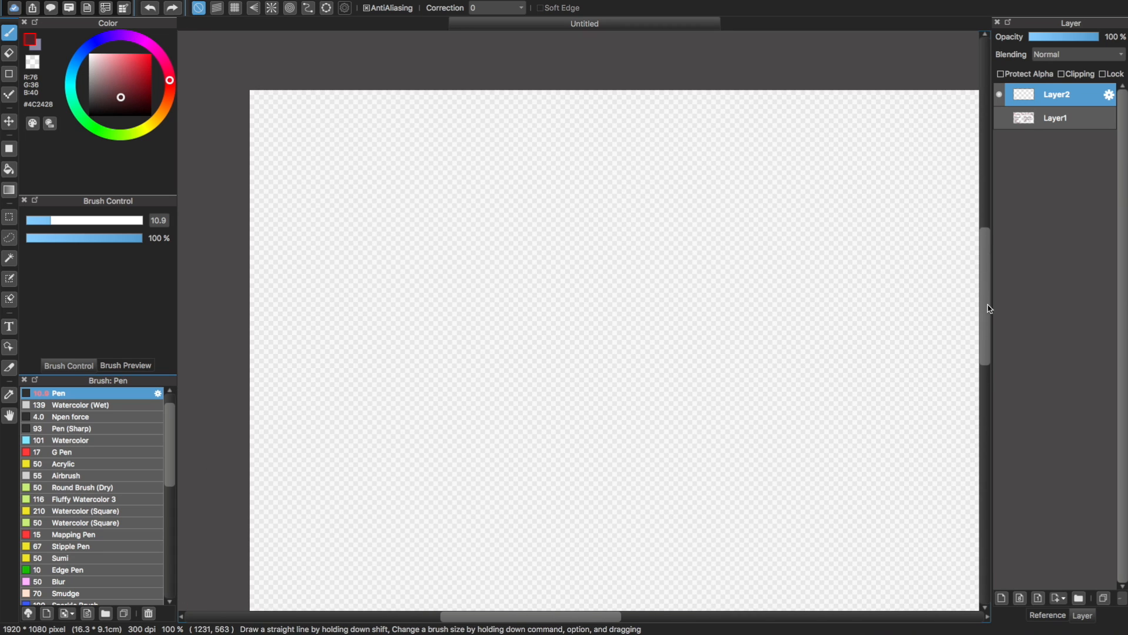
pyautogui.moveTo(316, 248); pyautogui.dragTo(372, 235)
pyautogui.press('super+z')
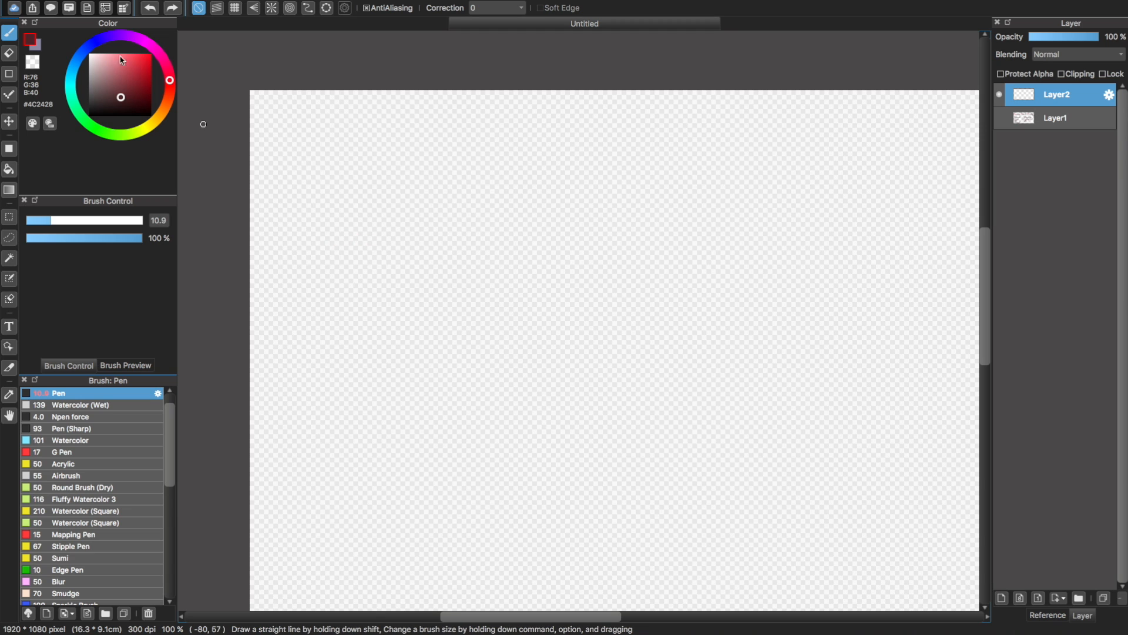
pyautogui.moveTo(165, 64)
pyautogui.mouseDown()
pyautogui.moveTo(122, 35)
pyautogui.moveTo(166, 66)
pyautogui.mouseUp()
pyautogui.moveTo(120, 96)
pyautogui.mouseDown()
pyautogui.moveTo(163, 109)
pyautogui.moveTo(125, 65)
pyautogui.mouseUp()
pyautogui.moveTo(309, 219); pyautogui.dragTo(506, 222)
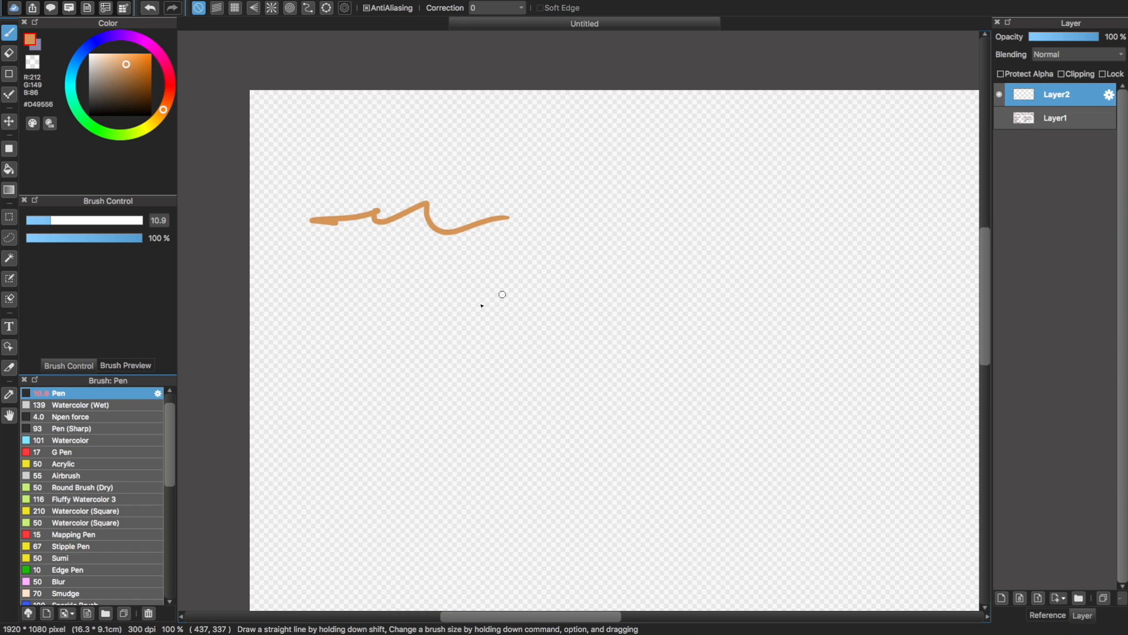
pyautogui.press('super+z')
pyautogui.moveTo(301, 262)
pyautogui.mouseDown()
pyautogui.moveTo(341, 247)
pyautogui.moveTo(397, 256)
pyautogui.moveTo(494, 243)
pyautogui.moveTo(567, 255)
pyautogui.moveTo(752, 245)
pyautogui.mouseUp()
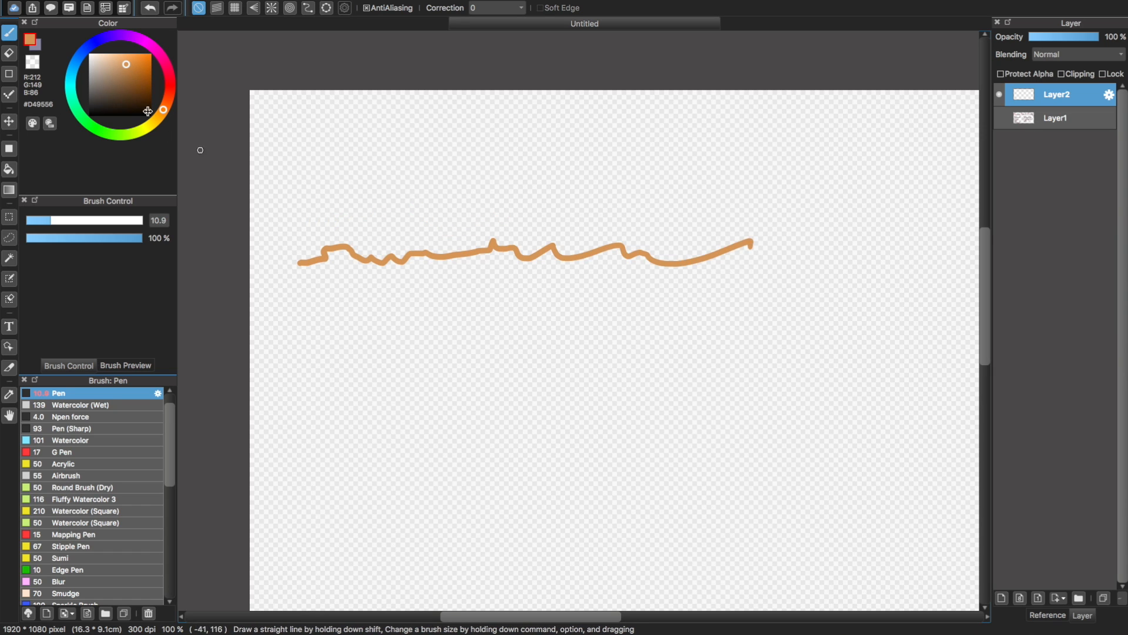
# Change the brush colour to red #D6200A, try a diagonal stroke above the wavy line, and undo it
pyautogui.click(157, 51)
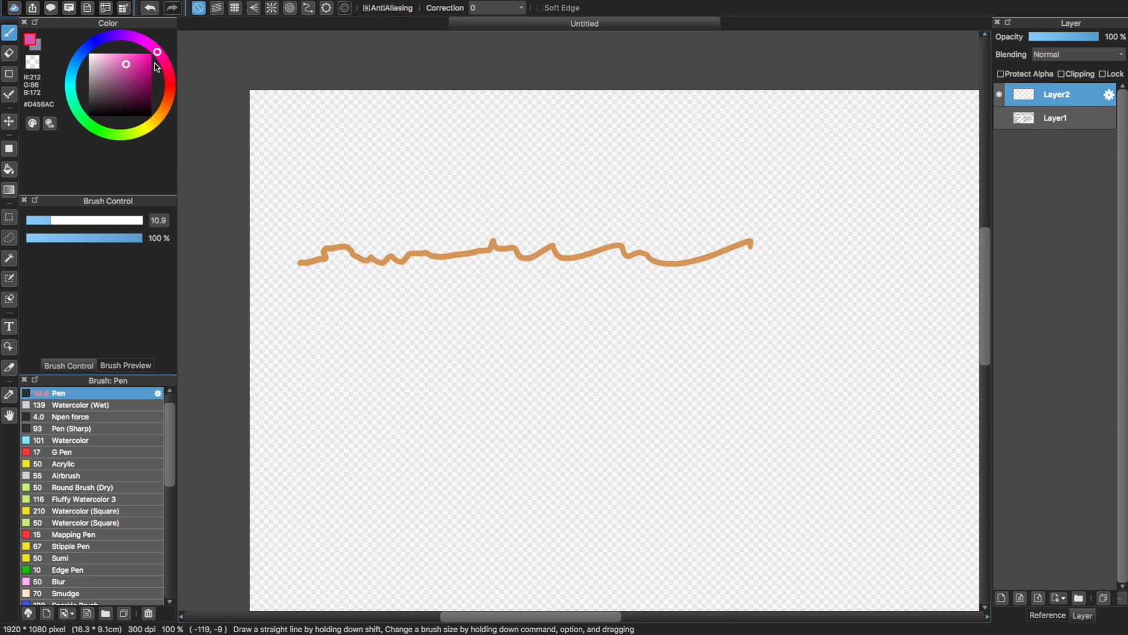
pyautogui.moveTo(170, 82)
pyautogui.mouseDown()
pyautogui.moveTo(166, 66)
pyautogui.moveTo(148, 64)
pyautogui.mouseUp()
pyautogui.moveTo(789, 113); pyautogui.dragTo(669, 210)
pyautogui.press('super+z')
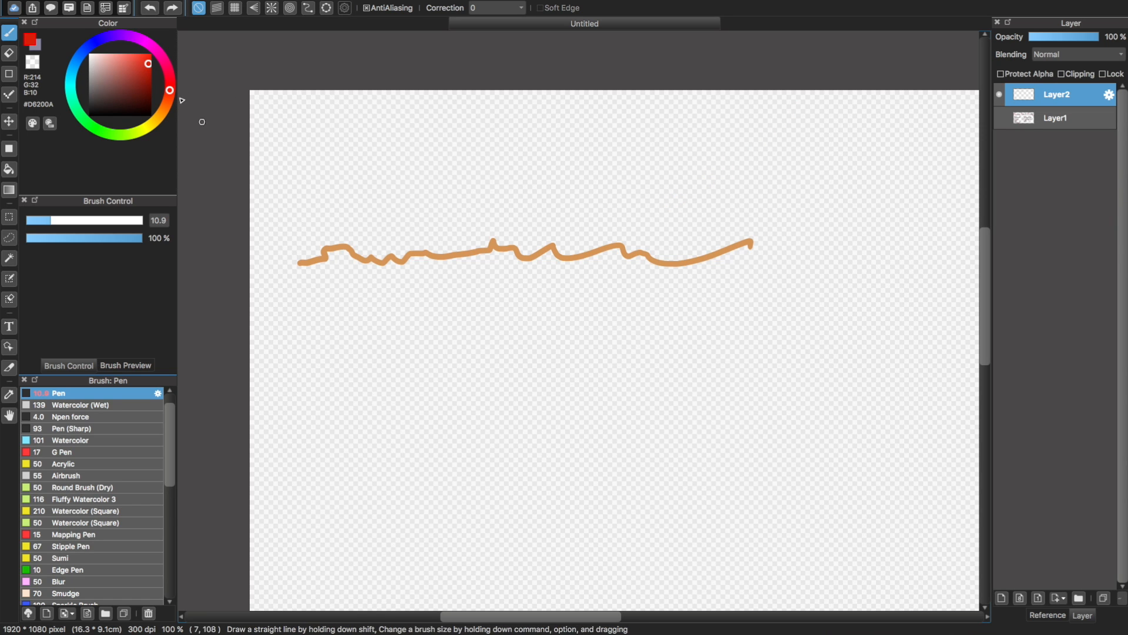
# Set the brush colour to red #CC311F and try several diagonal ray strokes towards the orange wavy line, undoing them
pyautogui.click(141, 65)
pyautogui.moveTo(738, 131)
pyautogui.mouseDown()
pyautogui.moveTo(624, 242)
pyautogui.moveTo(745, 148)
pyautogui.moveTo(646, 230)
pyautogui.mouseUp()
pyautogui.press('super+z')
pyautogui.press('super+z')
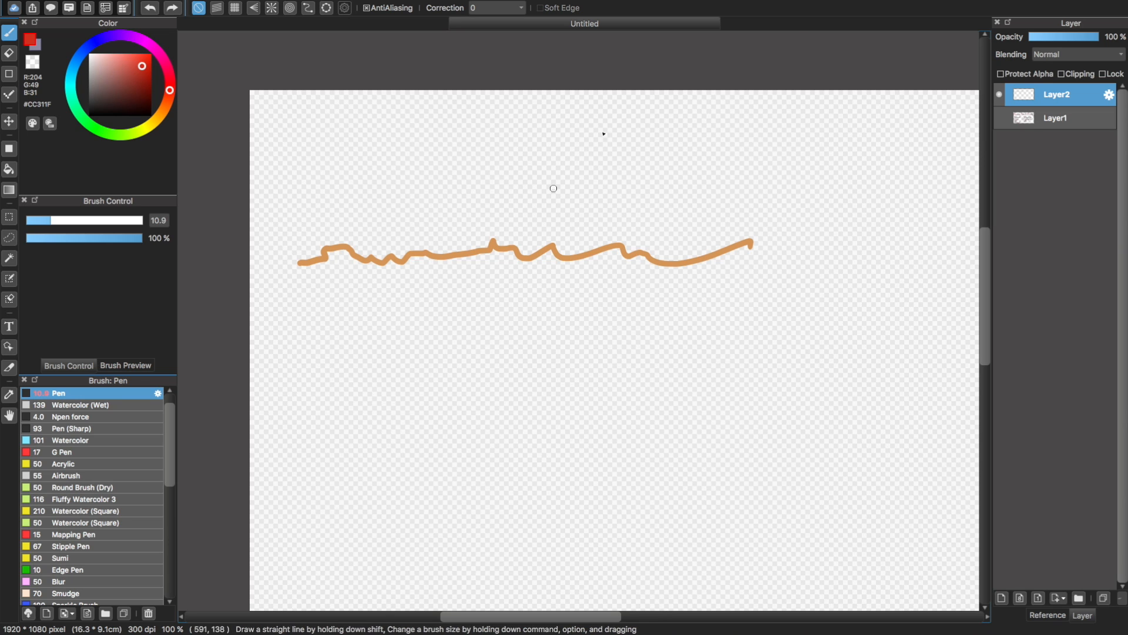
pyautogui.moveTo(785, 132); pyautogui.dragTo(719, 198)
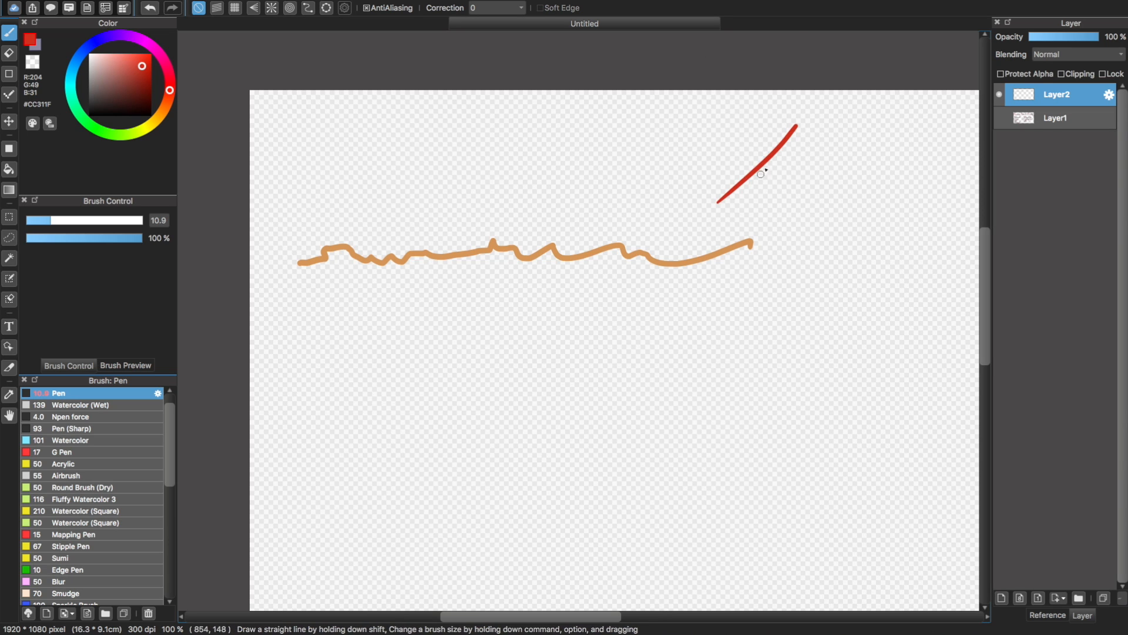
pyautogui.press('super+z')
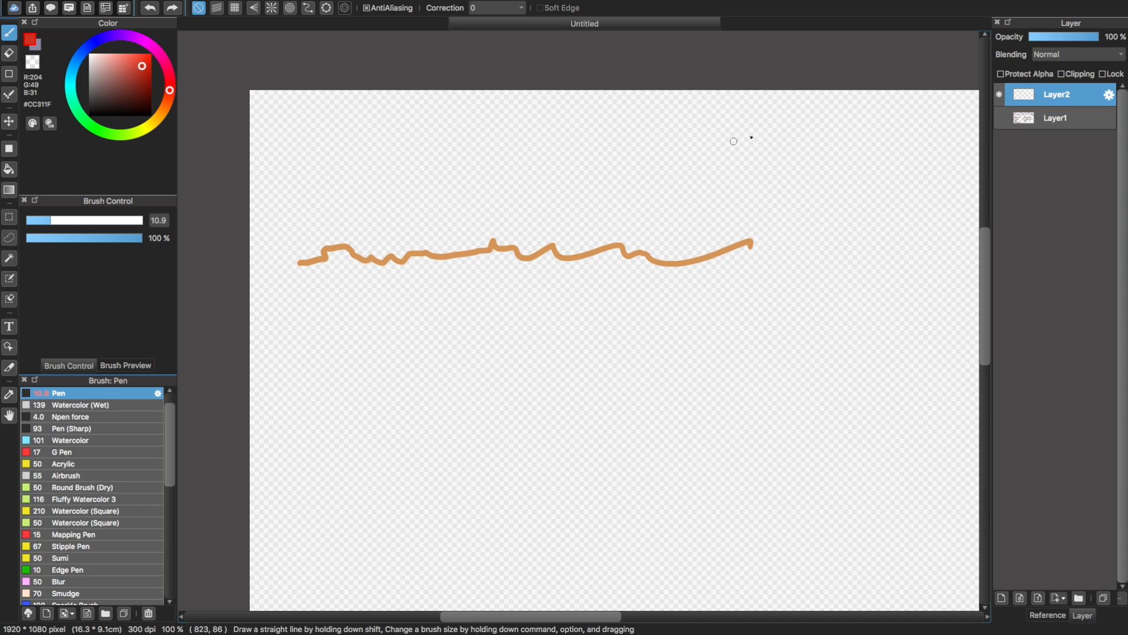
pyautogui.moveTo(781, 119)
pyautogui.mouseDown()
pyautogui.moveTo(750, 164)
pyautogui.moveTo(644, 259)
pyautogui.mouseUp()
pyautogui.press('super+z')
# Draw a red incoming ray hitting the wavy line's right part and a reflected ray going up-left with a filled arrowhead
pyautogui.moveTo(777, 128)
pyautogui.mouseDown()
pyautogui.moveTo(657, 243)
pyautogui.moveTo(664, 74)
pyautogui.mouseUp()
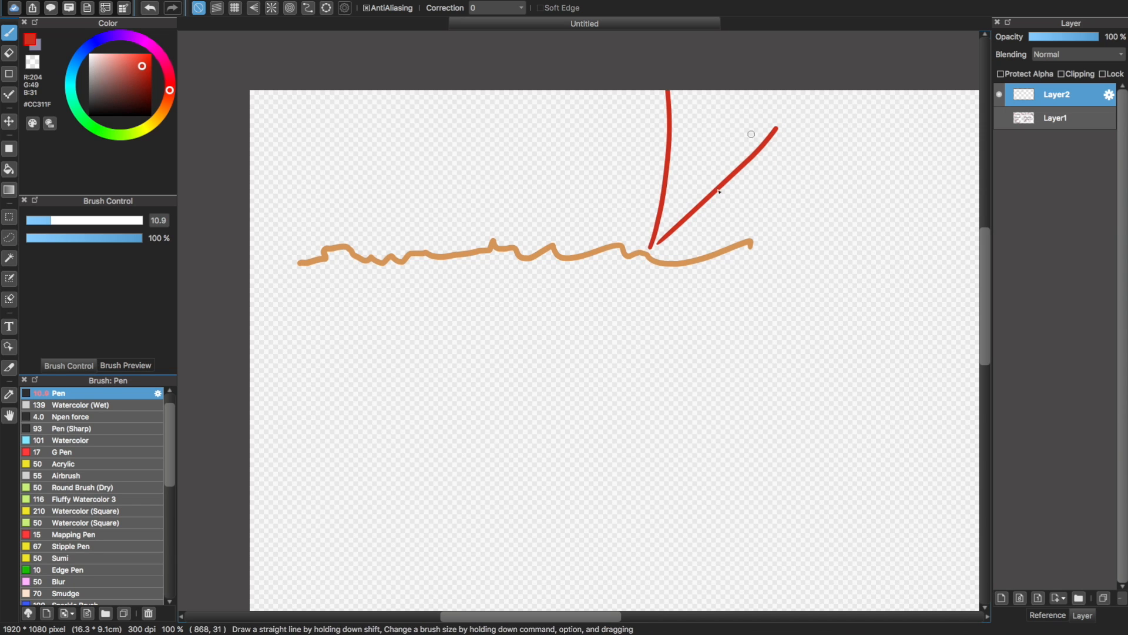
pyautogui.press('super+z')
pyautogui.moveTo(653, 249); pyautogui.dragTo(594, 146)
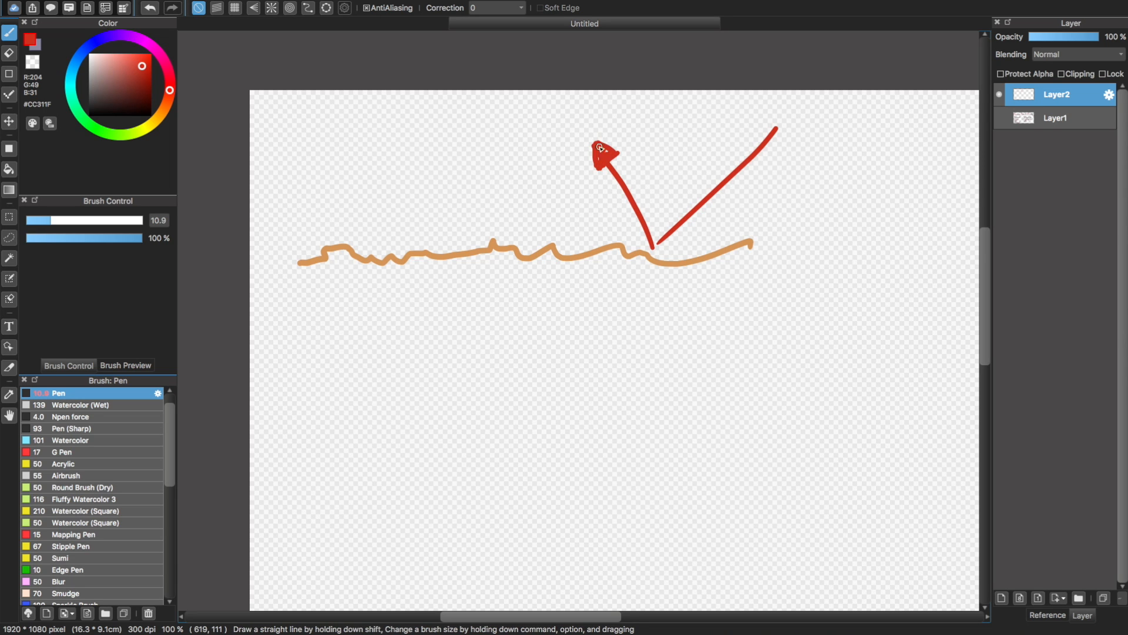
pyautogui.moveTo(759, 123)
pyautogui.mouseDown()
pyautogui.moveTo(564, 260)
pyautogui.moveTo(646, 172)
pyautogui.moveTo(562, 243)
pyautogui.moveTo(390, 149)
pyautogui.mouseUp()
pyautogui.press('super+z')
pyautogui.press('super+z')
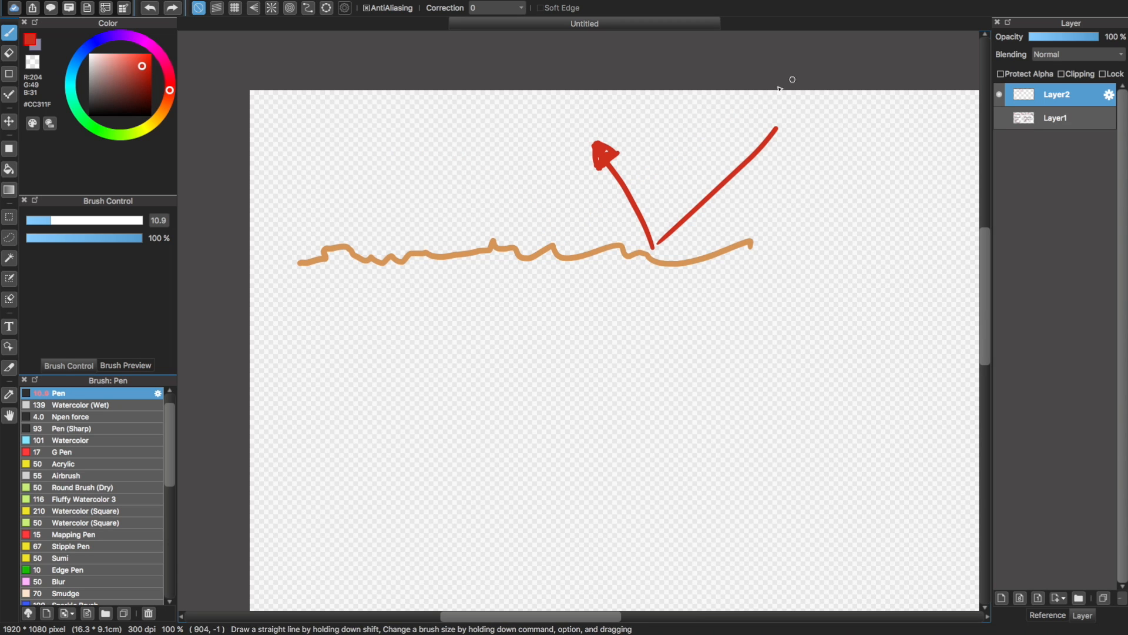
pyautogui.moveTo(762, 97); pyautogui.dragTo(575, 226)
pyautogui.press('super+z')
# Draw two more red incoming rays further left, each reflecting leftwards into an arrowhead, and add a long, slightly rising line below the surface
pyautogui.moveTo(739, 108); pyautogui.dragTo(570, 244)
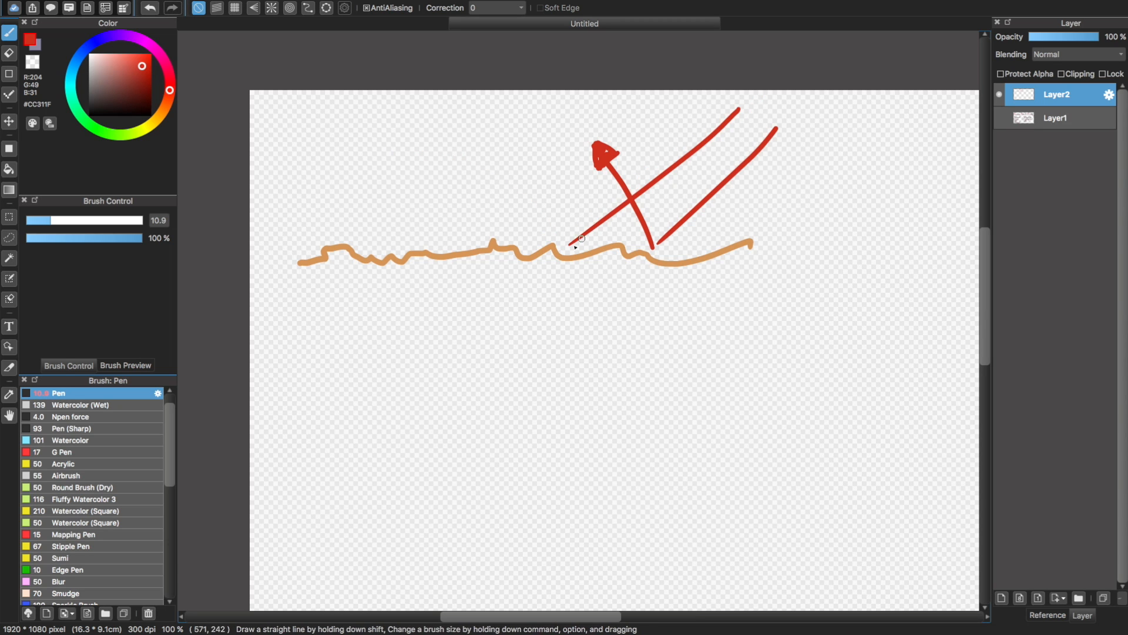
pyautogui.keyDown('shift'); pyautogui.click(338, 160); pyautogui.keyUp('shift')
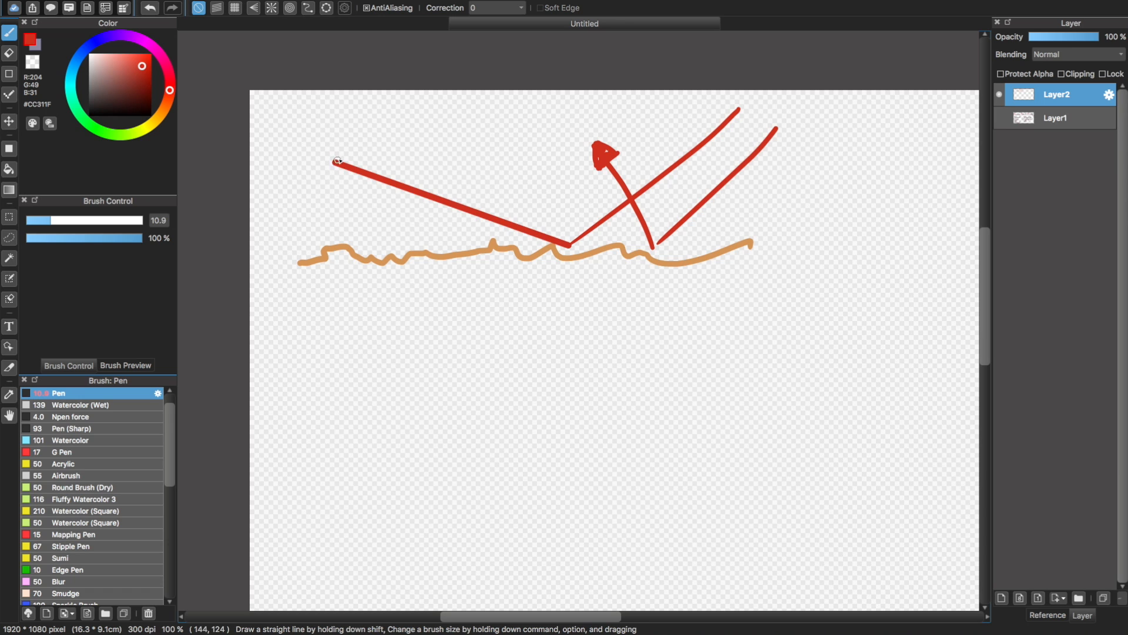
pyautogui.moveTo(331, 169); pyautogui.dragTo(335, 159)
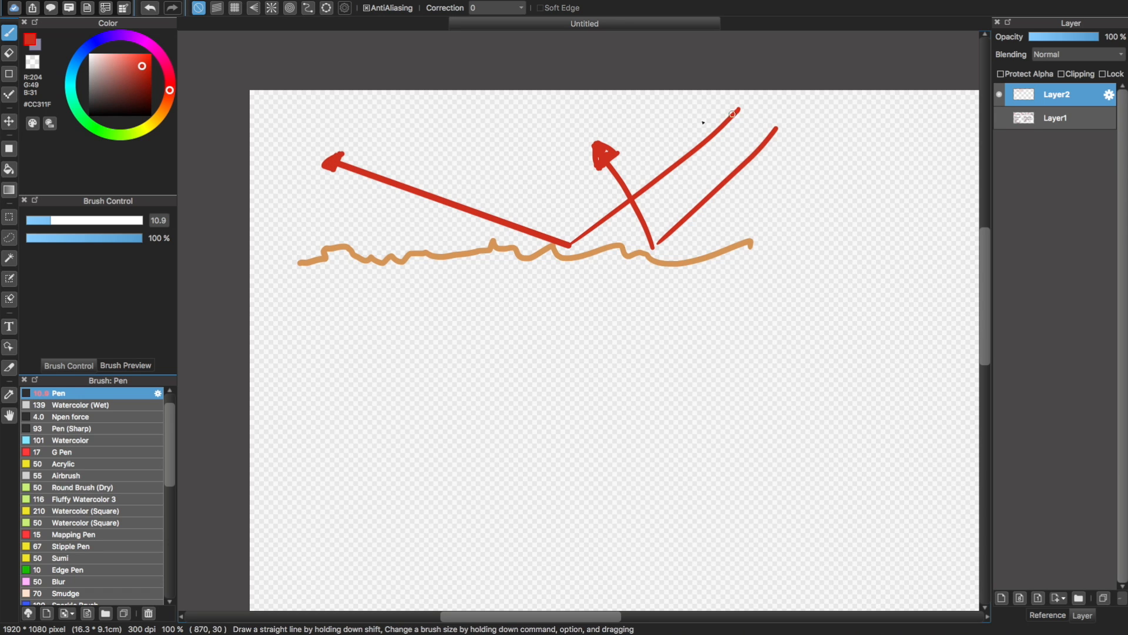
pyautogui.keyDown('shift'); pyautogui.click(487, 241); pyautogui.keyUp('shift')
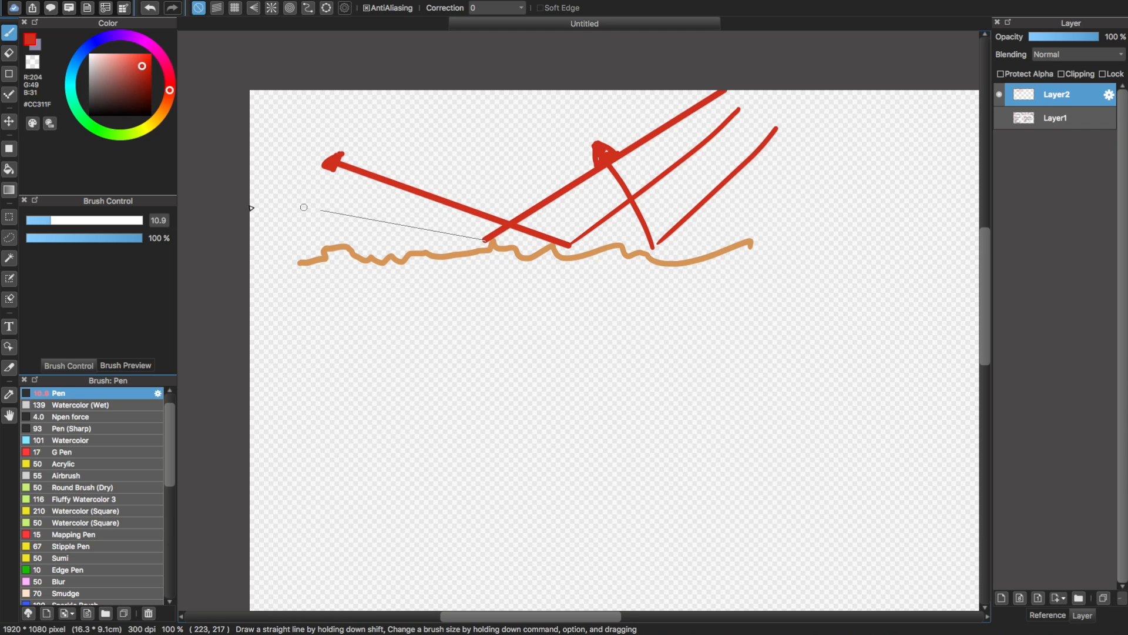
pyautogui.keyDown('shift'); pyautogui.click(269, 213); pyautogui.keyUp('shift')
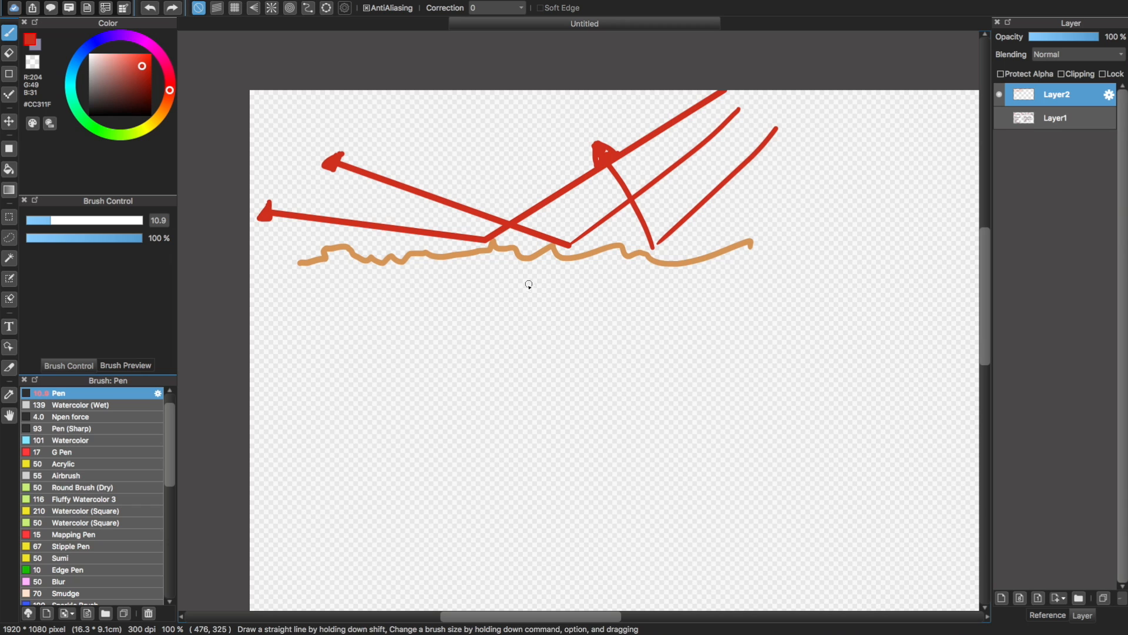
pyautogui.moveTo(333, 381); pyautogui.dragTo(776, 332)
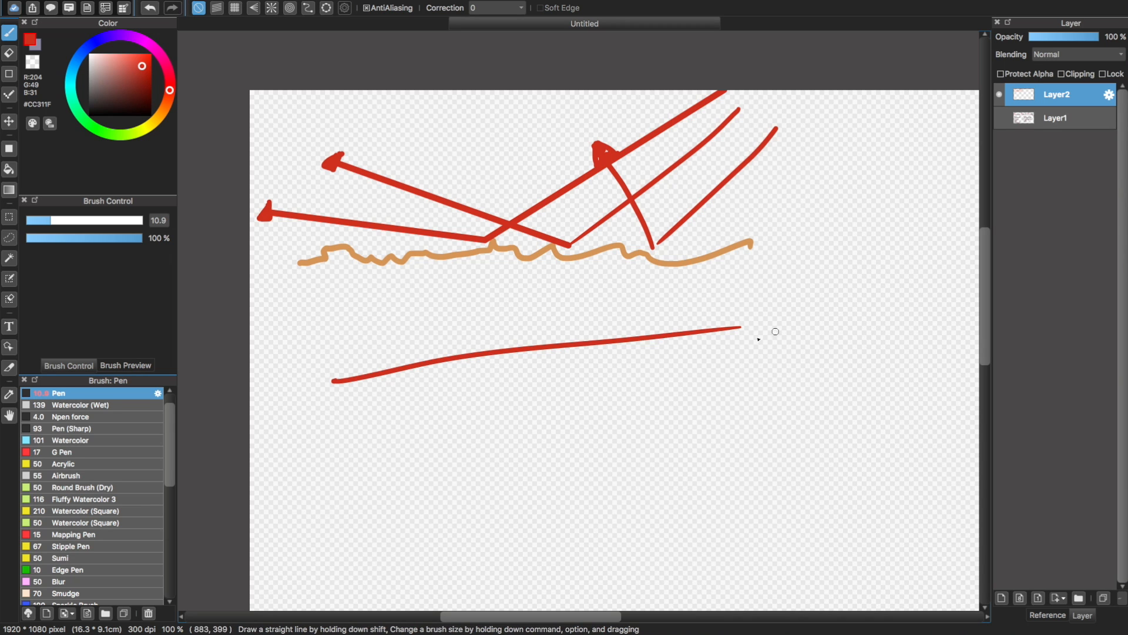
pyautogui.press('super+s')
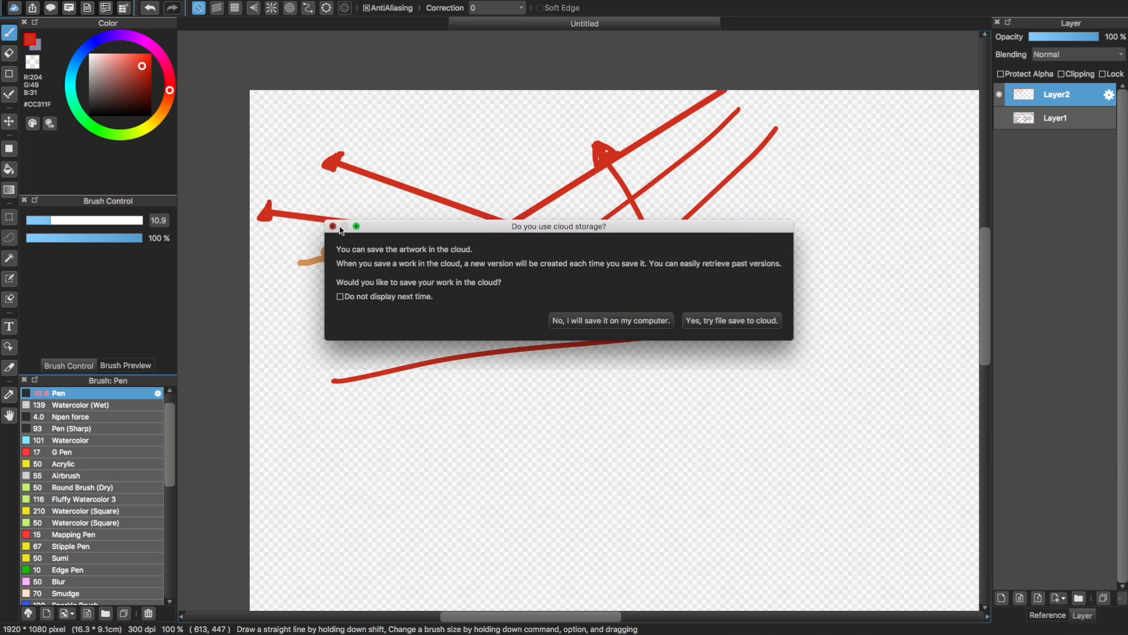
pyautogui.click(596, 322)
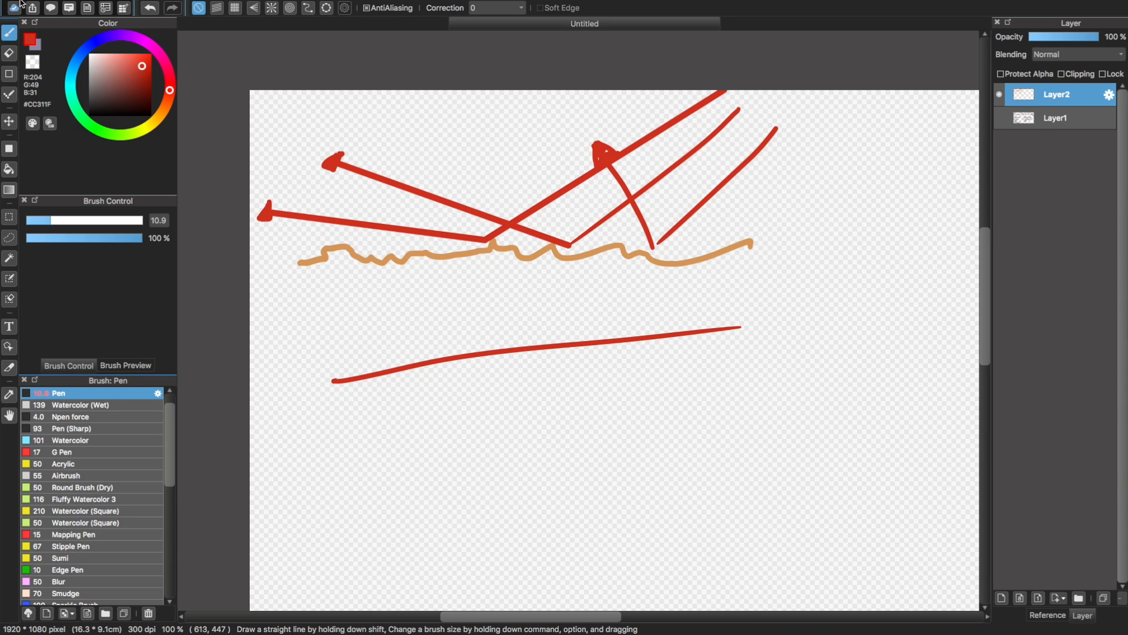
pyautogui.click(109, 111)
pyautogui.click(813, 543)
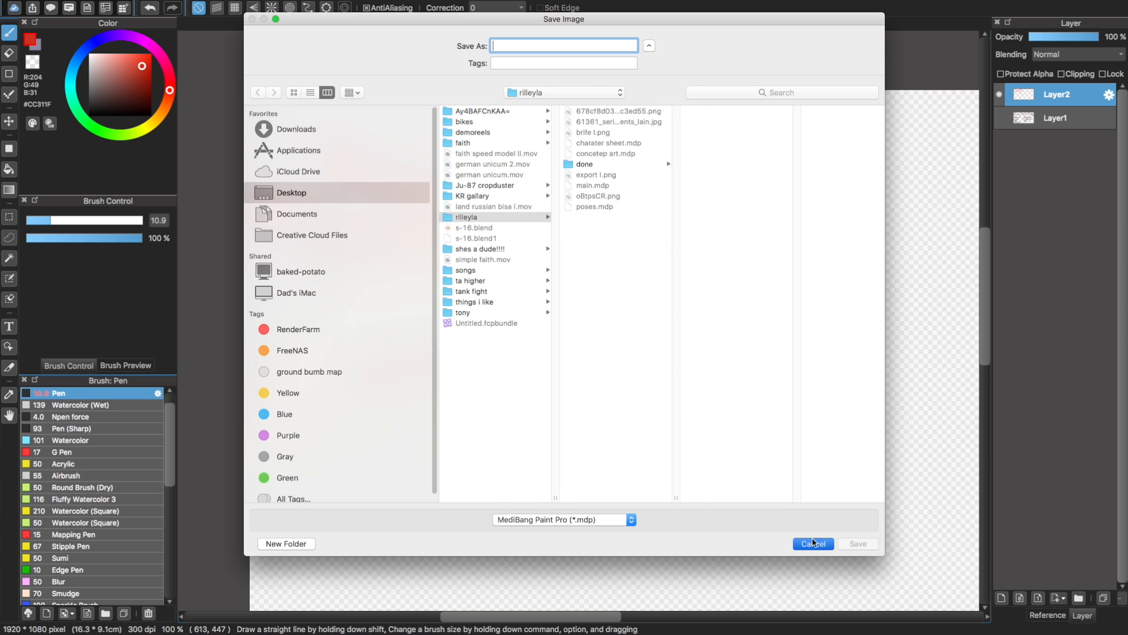
pyautogui.click(51, 4)
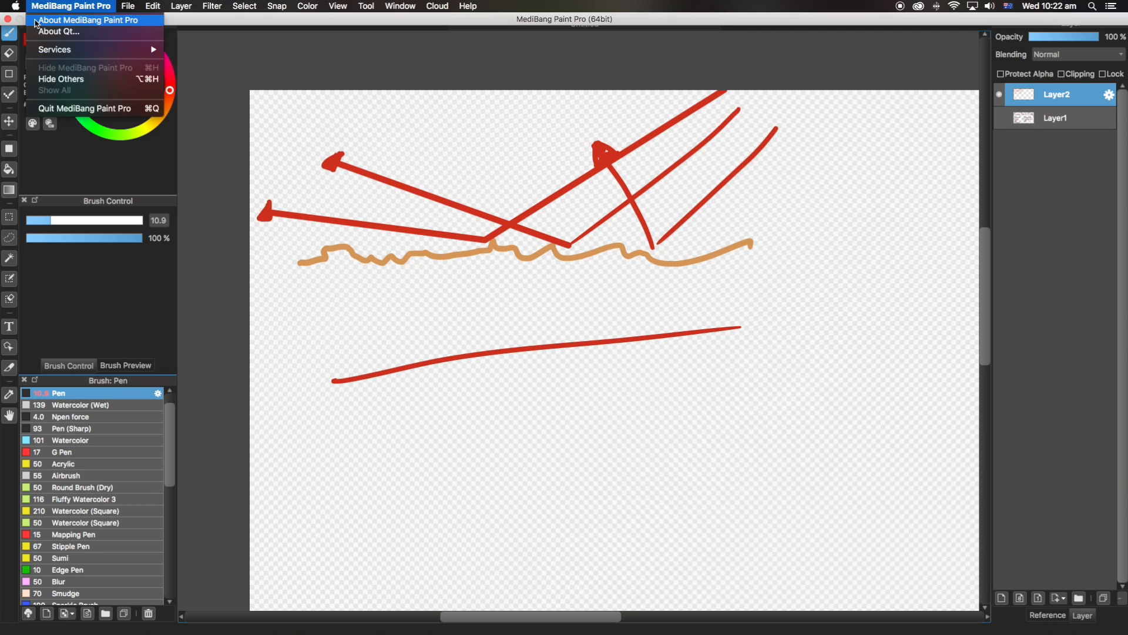
pyautogui.click(83, 19)
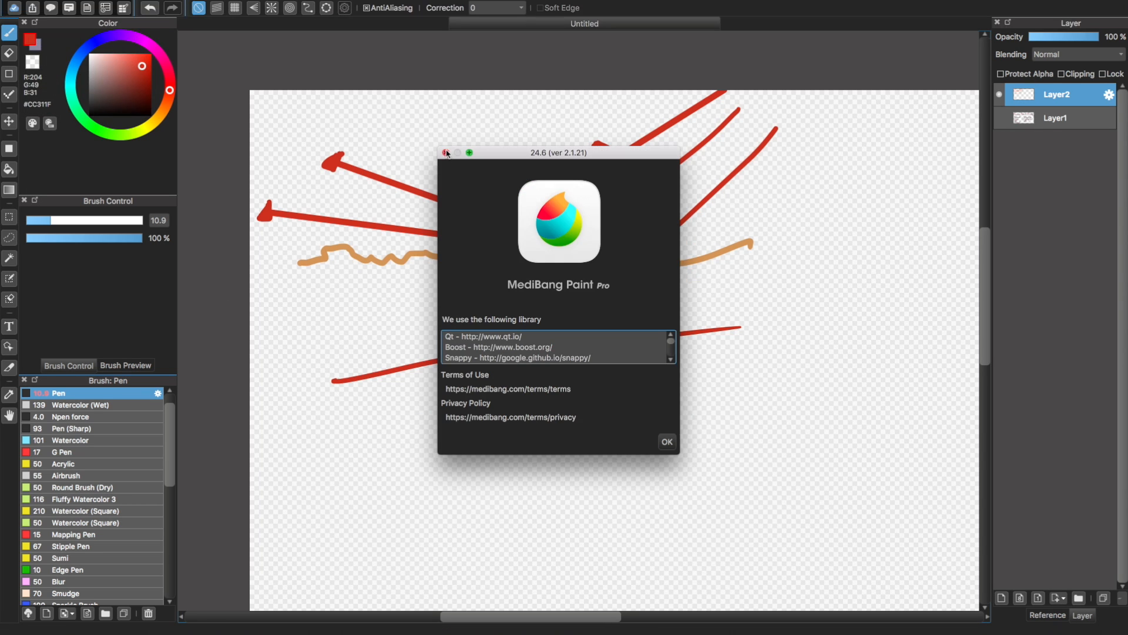
pyautogui.click(446, 152)
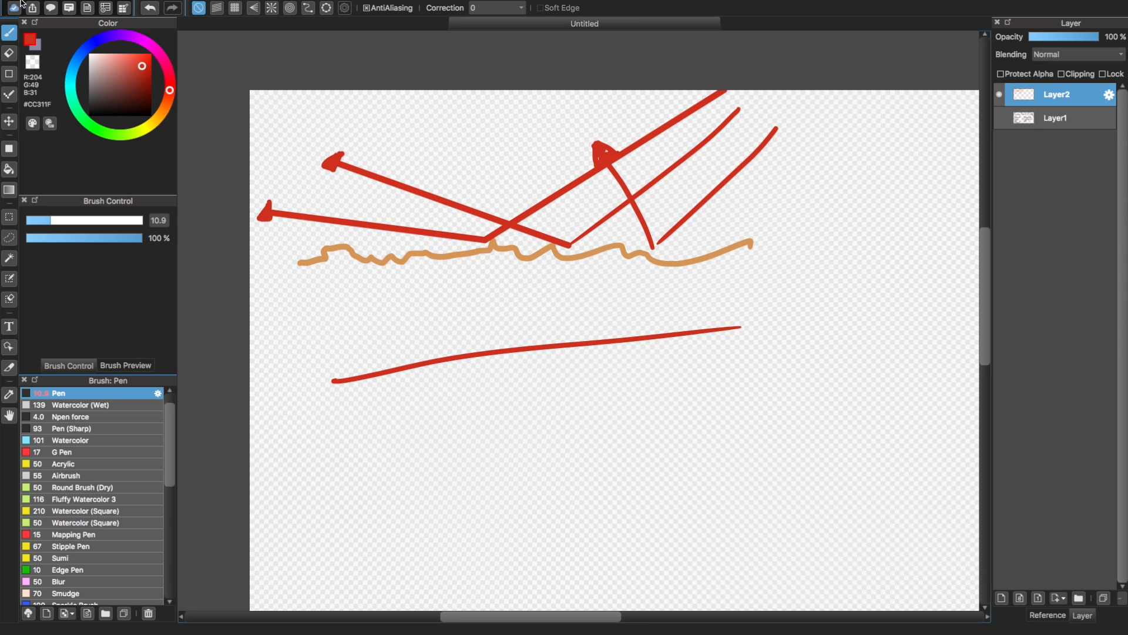
# Shrink the paint window out of full size and switch to Blender with PBR eg.blend open
pyautogui.moveTo(16, 4)
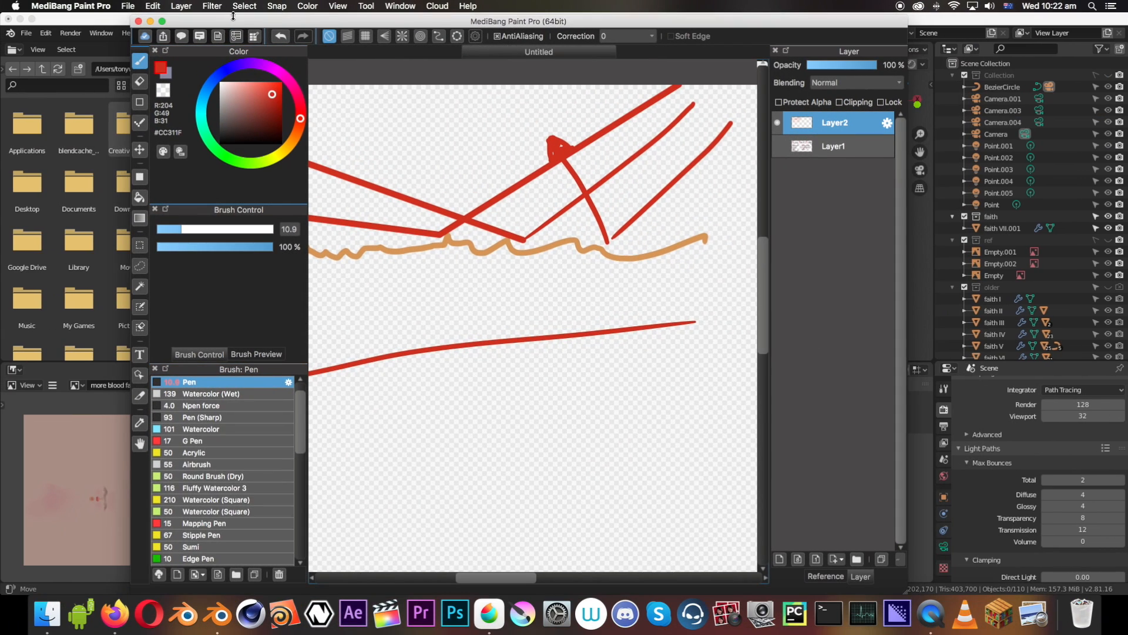
pyautogui.moveTo(233, 16); pyautogui.dragTo(328, 22)
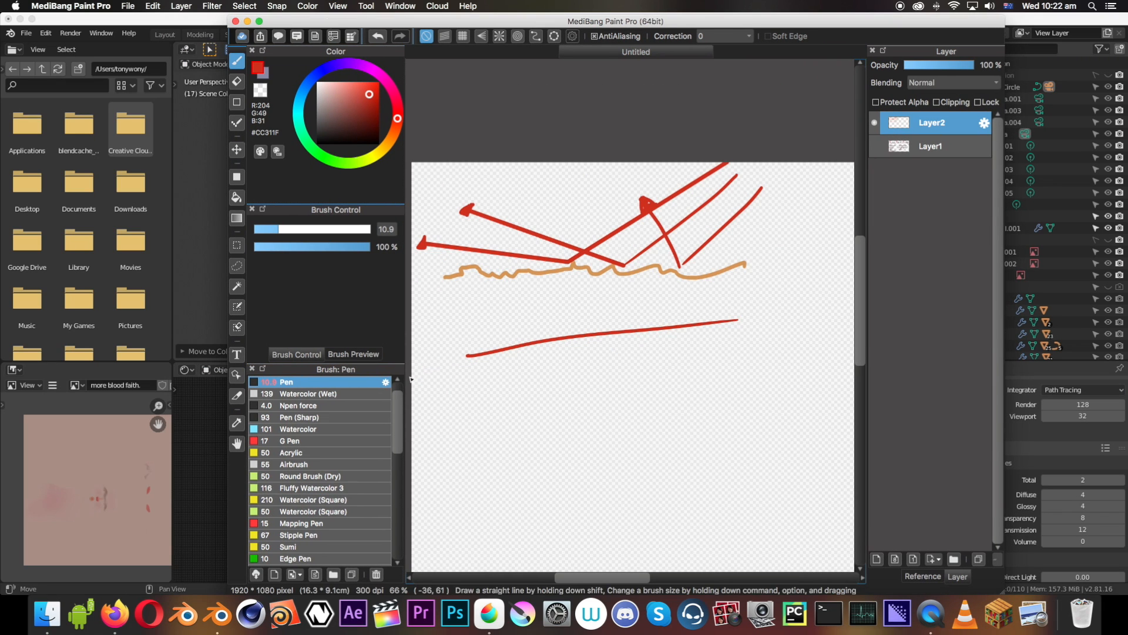
pyautogui.click(199, 239)
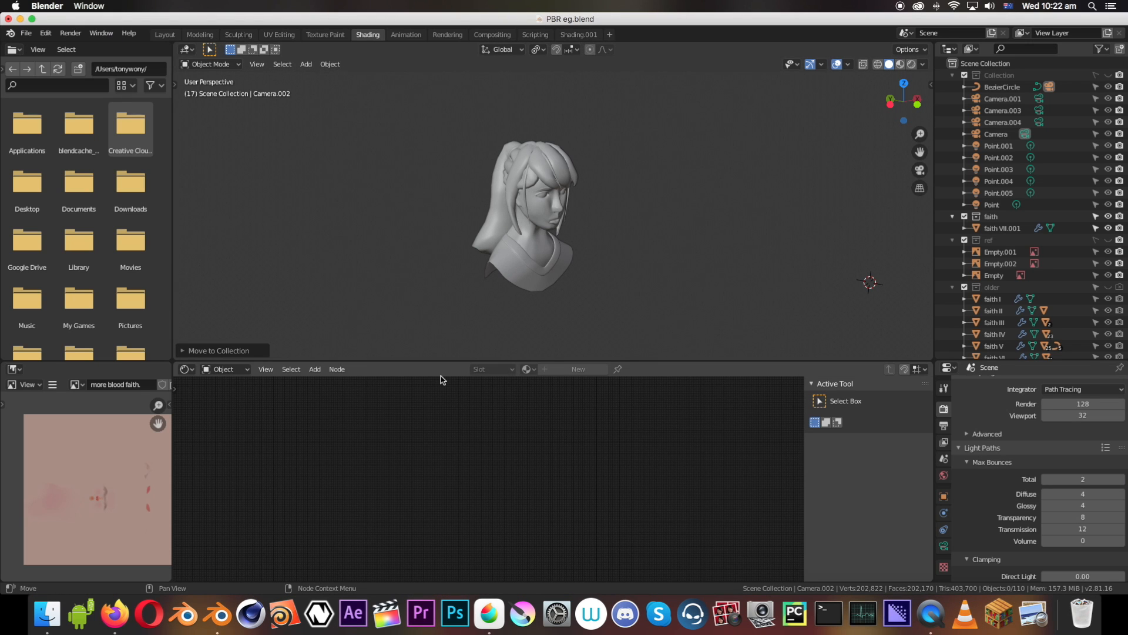
# Select the character bust, switch the 3D viewport to rendered shading and view the bust from the front
pyautogui.moveTo(479, 347); pyautogui.dragTo(534, 241, button='middle')
pyautogui.click(629, 295)
pyautogui.press('z')
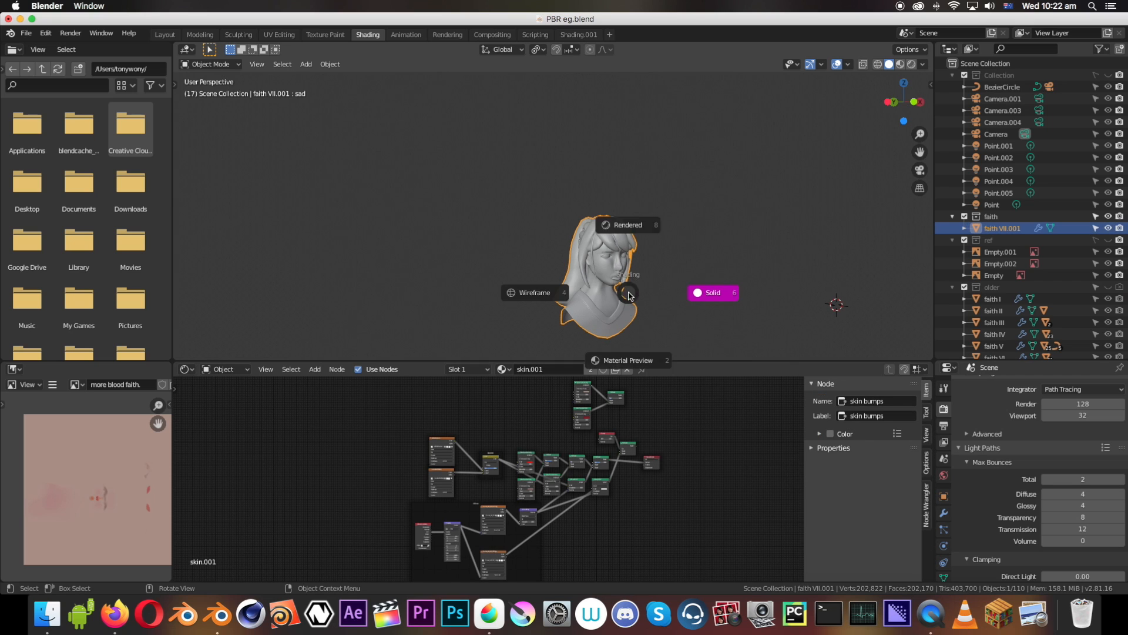
pyautogui.click(674, 246)
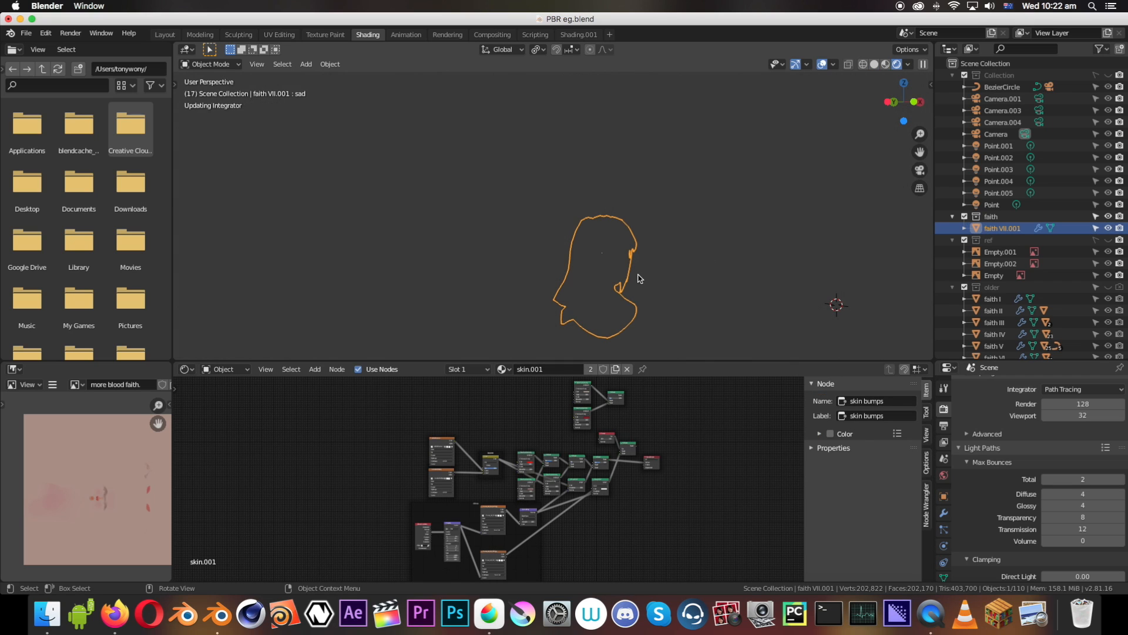
pyautogui.moveTo(633, 280); pyautogui.dragTo(455, 197, button='middle')
pyautogui.scroll(8, 605, 280)
pyautogui.scroll(-6, 774, 175)
pyautogui.moveTo(774, 175); pyautogui.dragTo(695, 167, button='middle')
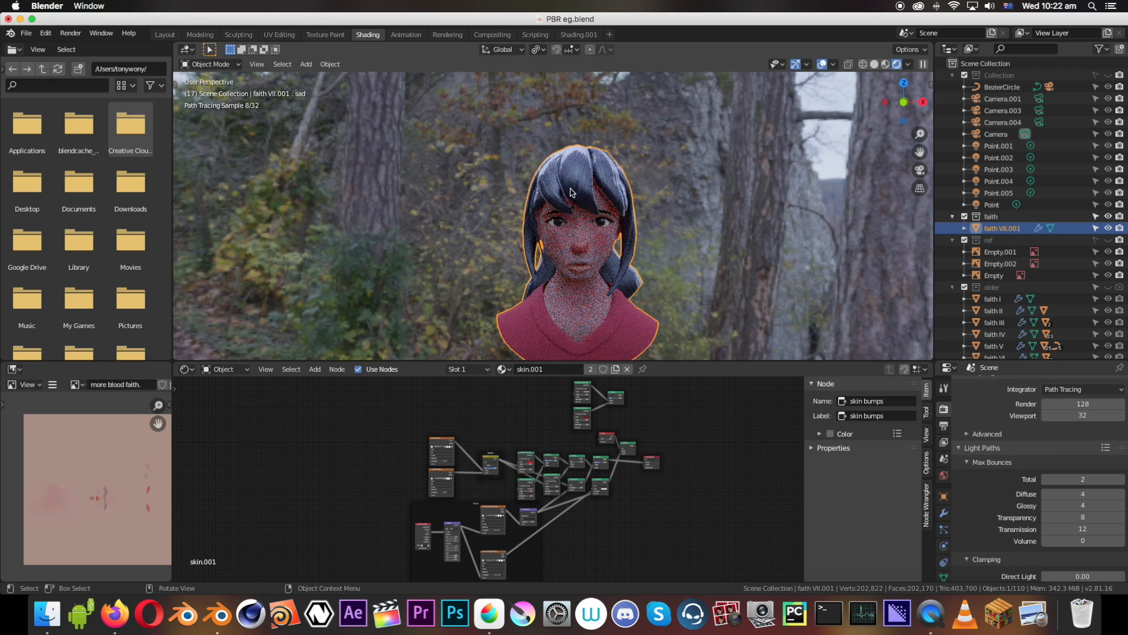
pyautogui.moveTo(573, 194); pyautogui.dragTo(544, 198, button='middle')
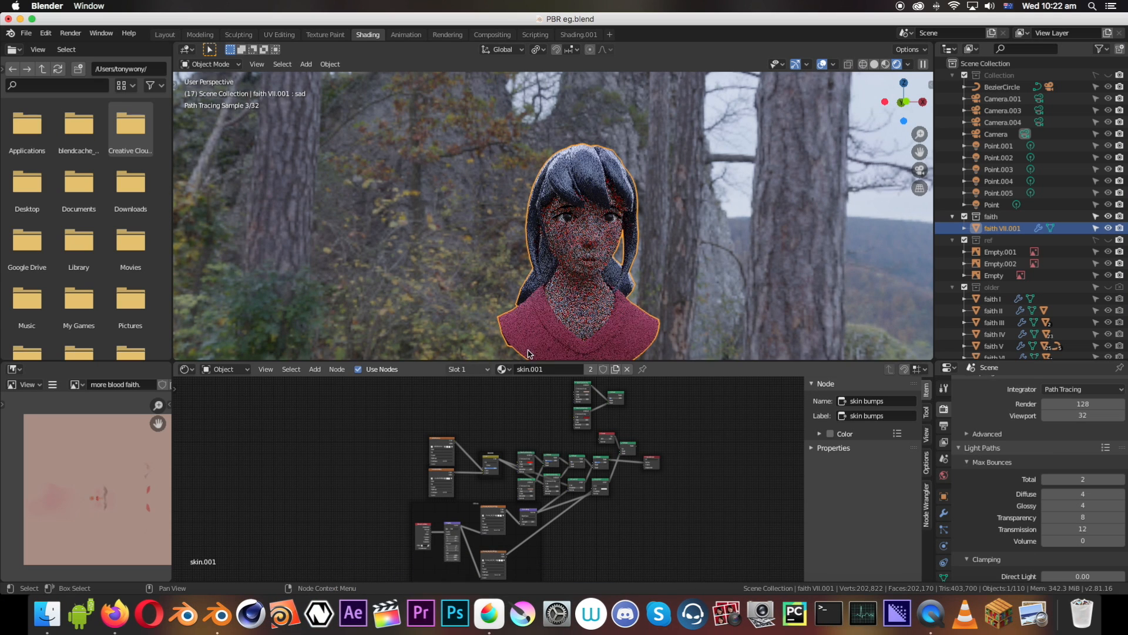
# Remove all seven material slots from the bust, from skin.001 through red cloth
pyautogui.click(485, 369)
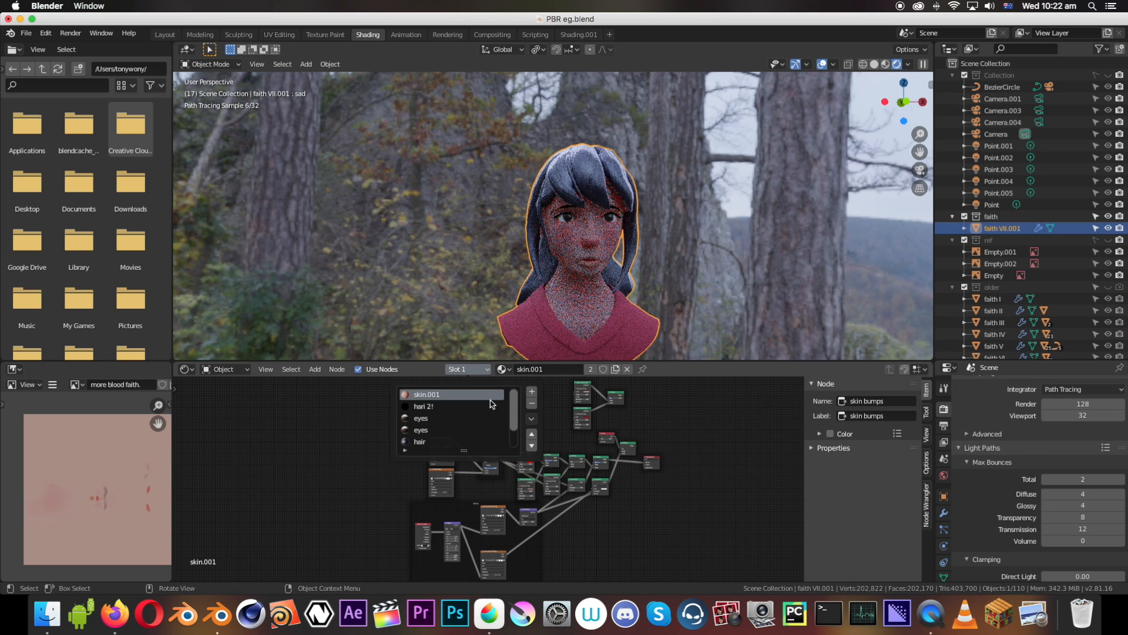
pyautogui.click(532, 404)
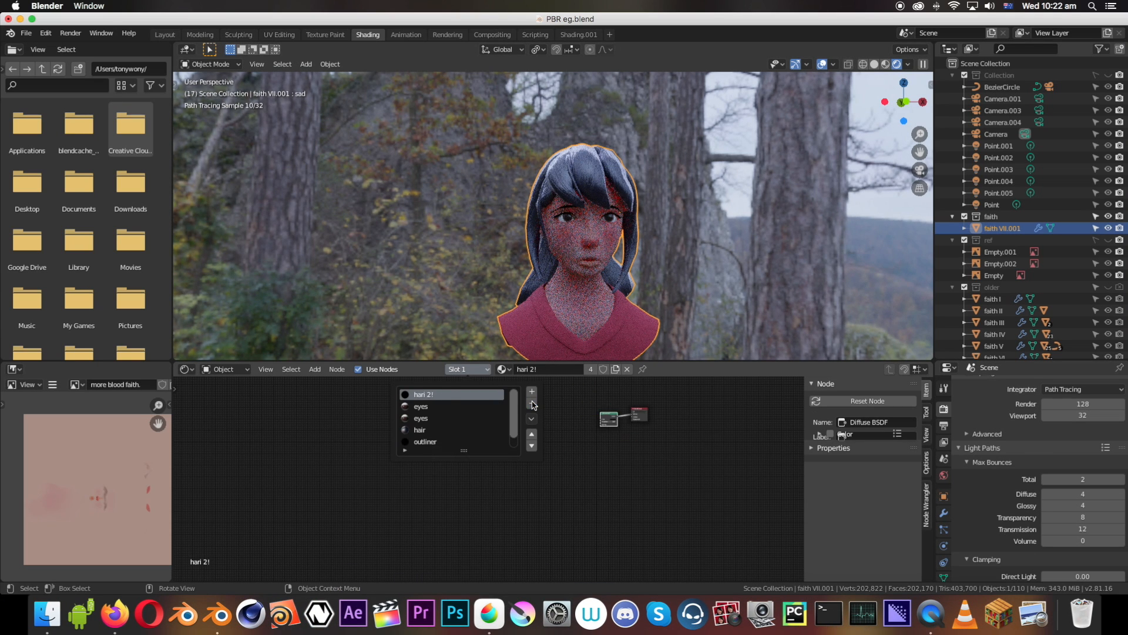
pyautogui.click(533, 403)
pyautogui.click(532, 404)
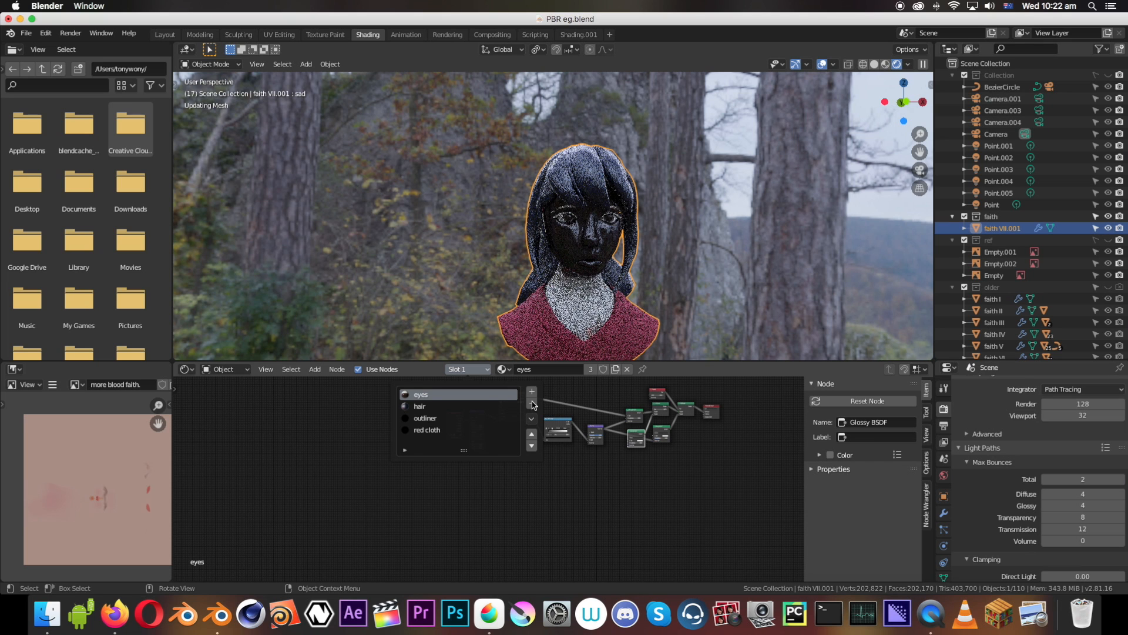
pyautogui.click(532, 403)
pyautogui.click(533, 404)
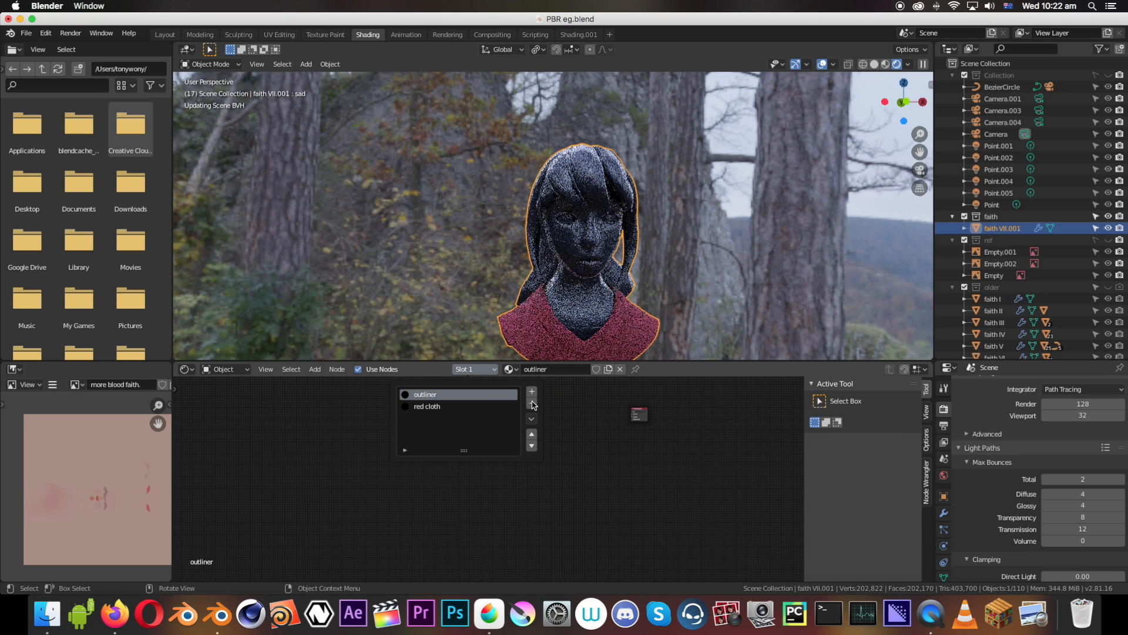
pyautogui.click(533, 404)
pyautogui.click(533, 404)
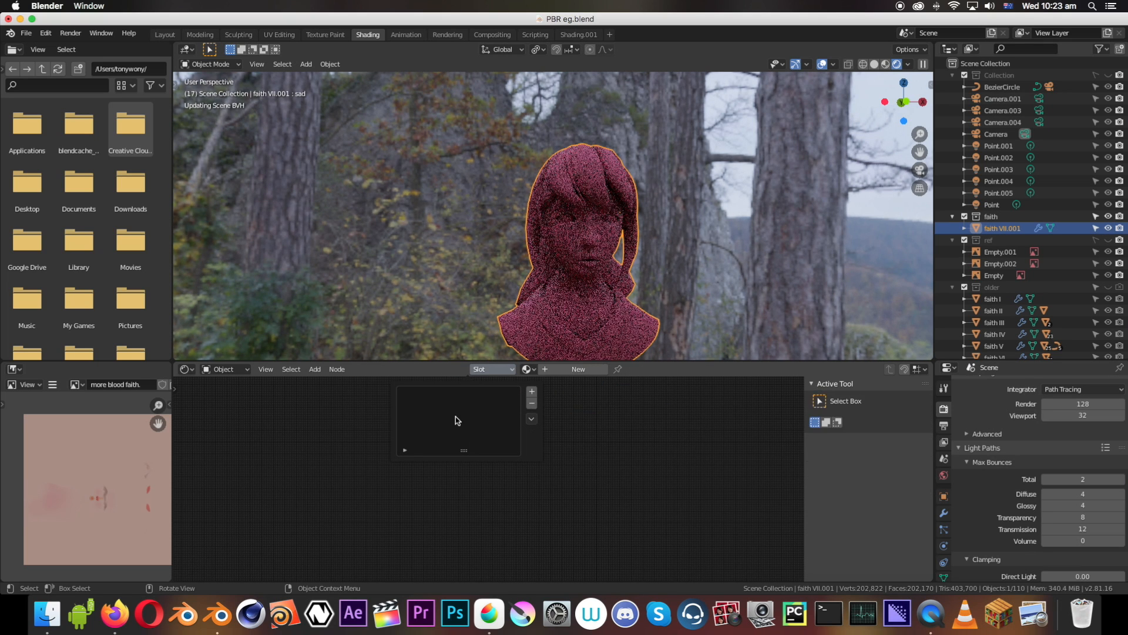
# Create a new material on the bust and delete its Principled BSDF node
pyautogui.click(570, 370)
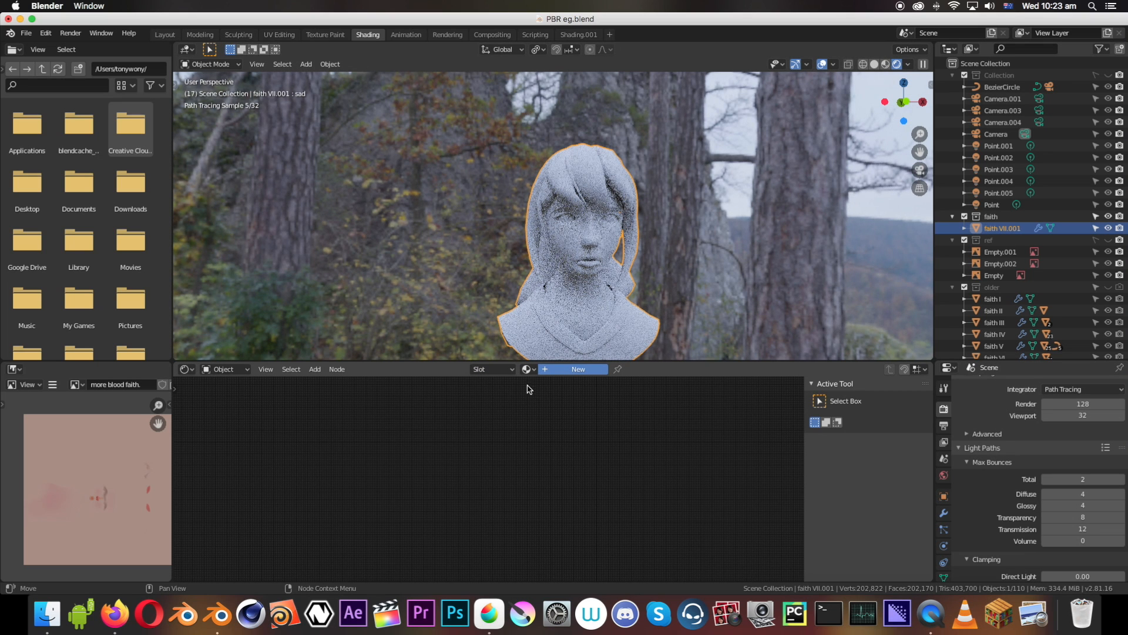
pyautogui.scroll(3, 604, 408)
pyautogui.moveTo(604, 408); pyautogui.dragTo(465, 432, button='middle')
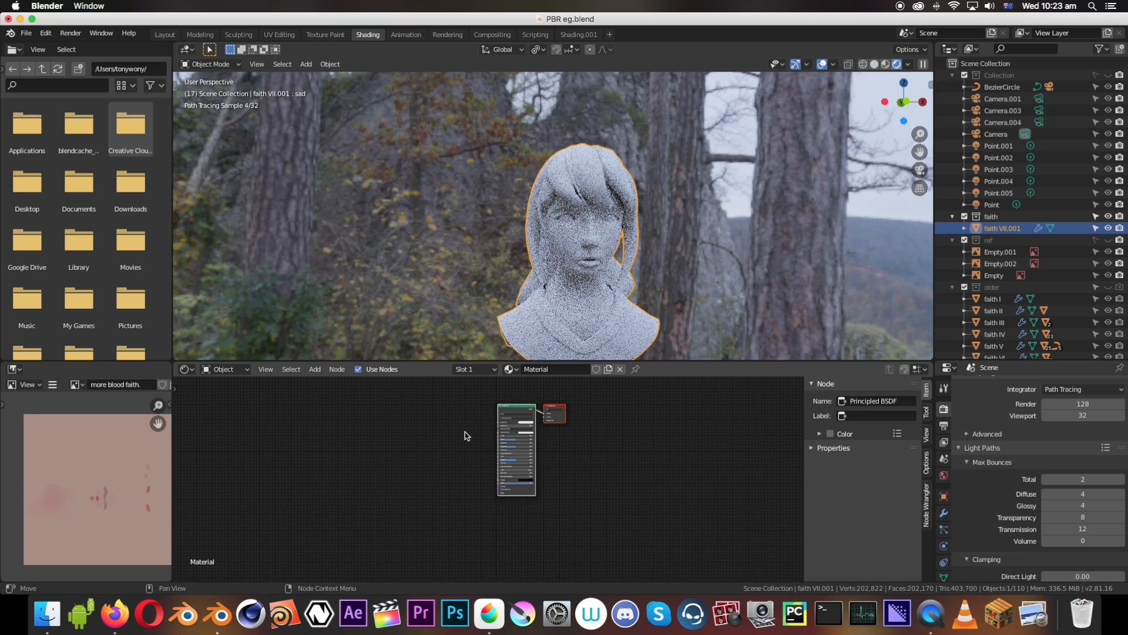
pyautogui.scroll(3, 464, 432)
pyautogui.click(509, 421)
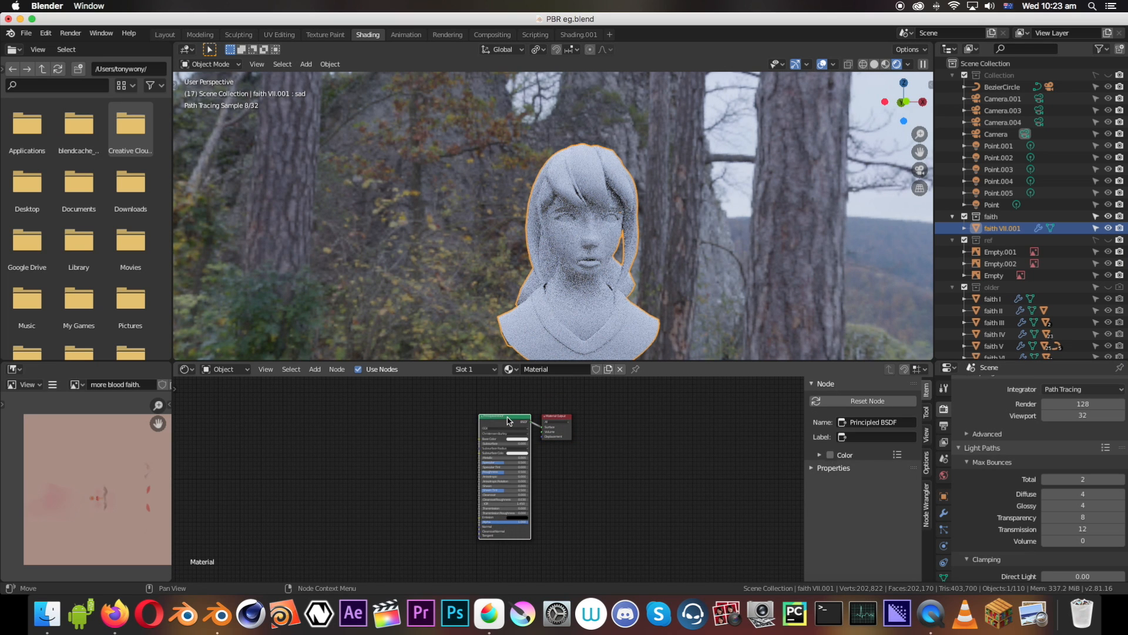
pyautogui.press('x')
# Add a Diffuse BSDF node to the bust's material and connect it to the Material Output's Surface input
pyautogui.hotkey('shift', 'a')
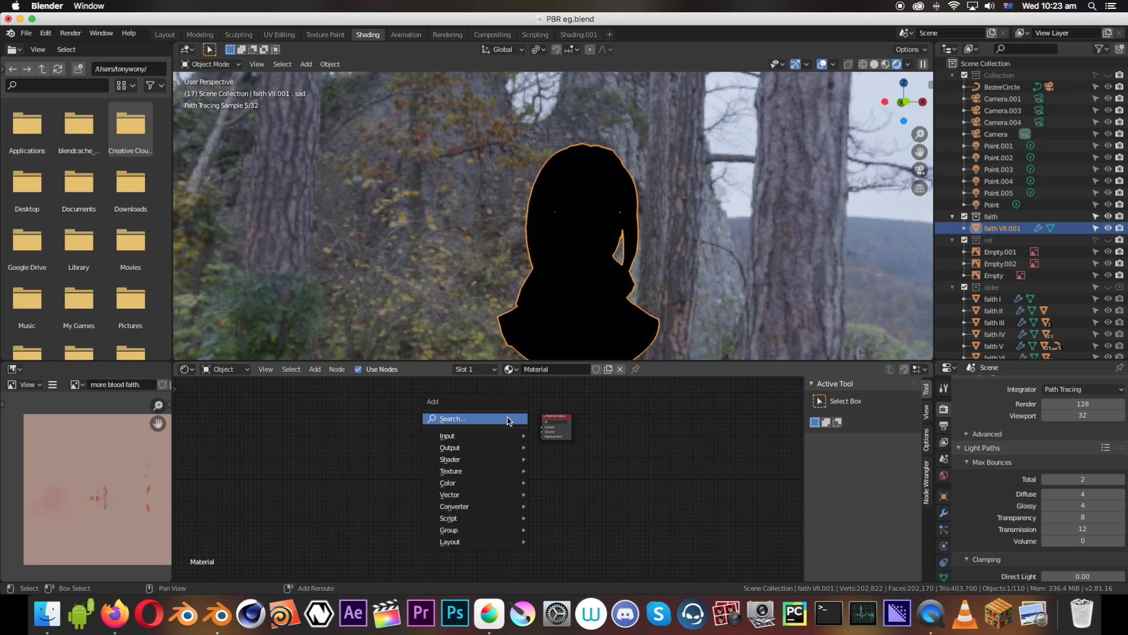
pyautogui.moveTo(472, 465)
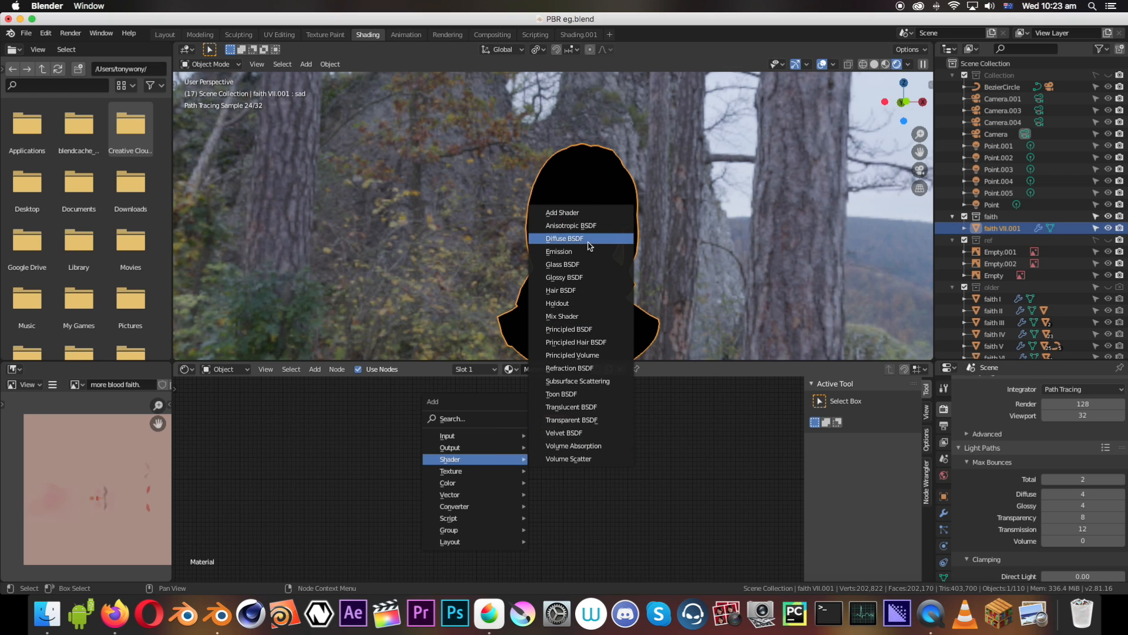
pyautogui.click(588, 246)
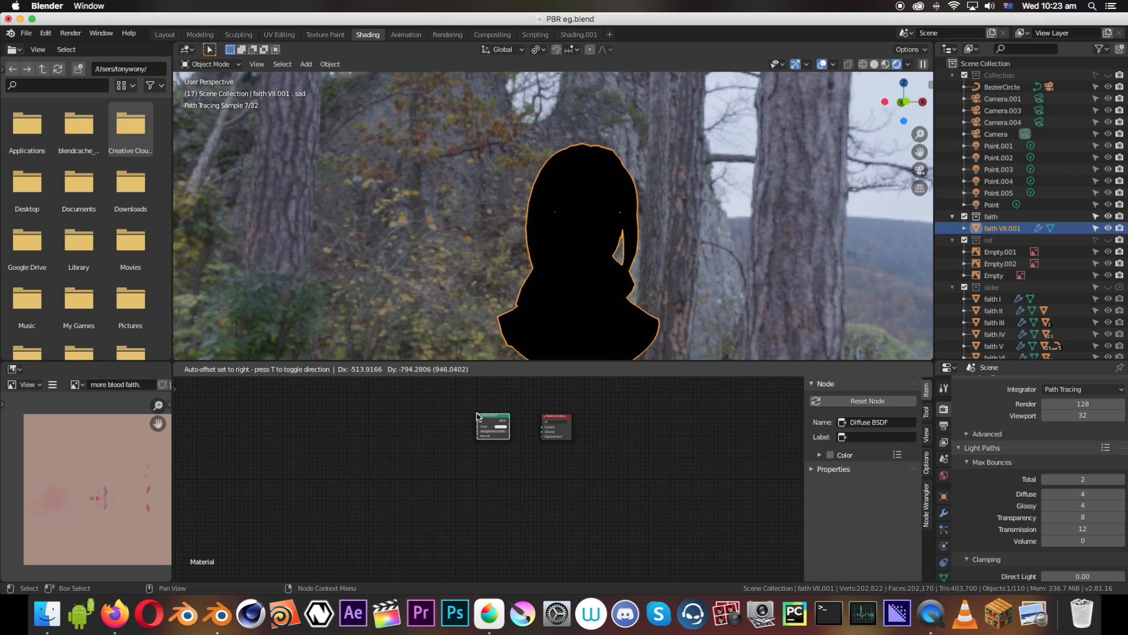
pyautogui.click(477, 416)
pyautogui.scroll(1, 477, 415)
pyautogui.moveTo(474, 430); pyautogui.dragTo(450, 498, button='middle')
pyautogui.scroll(10, 449, 498)
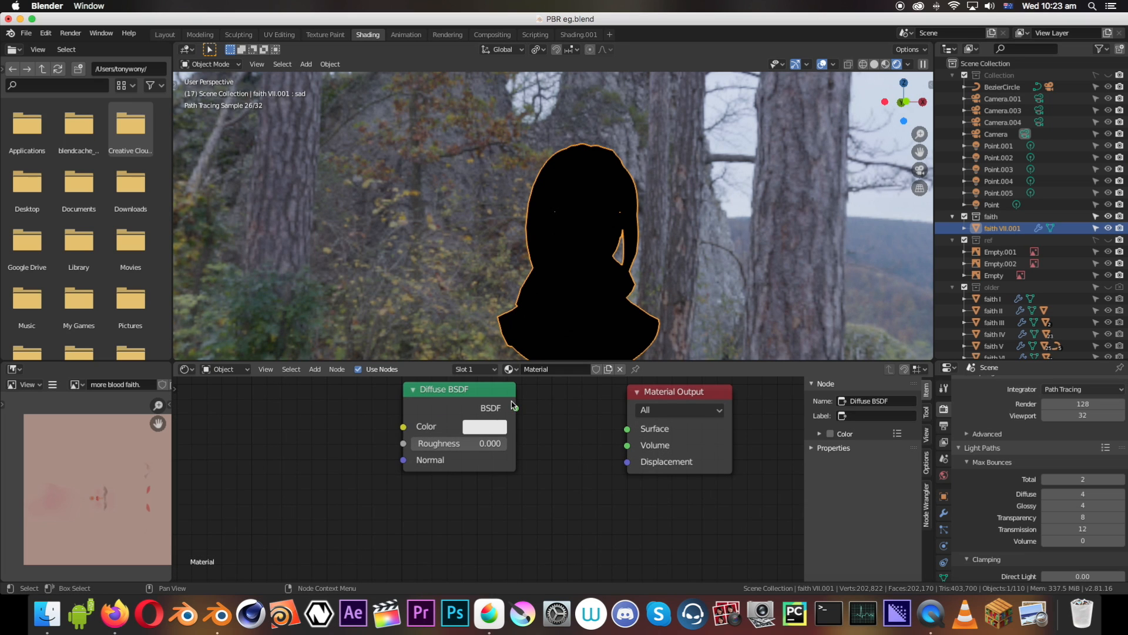
pyautogui.moveTo(516, 409); pyautogui.dragTo(627, 429)
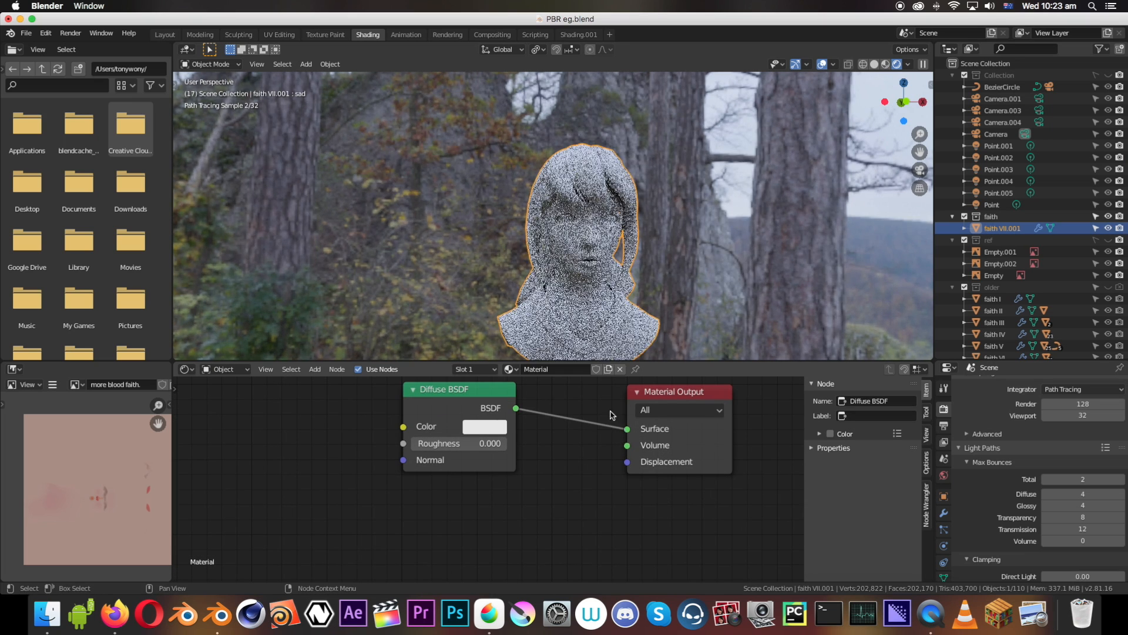
# Examine the diffuse shading on the bust's face from the side and test the Diffuse BSDF's roughness
pyautogui.moveTo(553, 258)
pyautogui.mouseDown(button='middle')
pyautogui.moveTo(593, 262)
pyautogui.moveTo(557, 240)
pyautogui.moveTo(551, 220)
pyautogui.mouseUp(button='middle')
pyautogui.scroll(5, 593, 262)
pyautogui.scroll(-2, 592, 262)
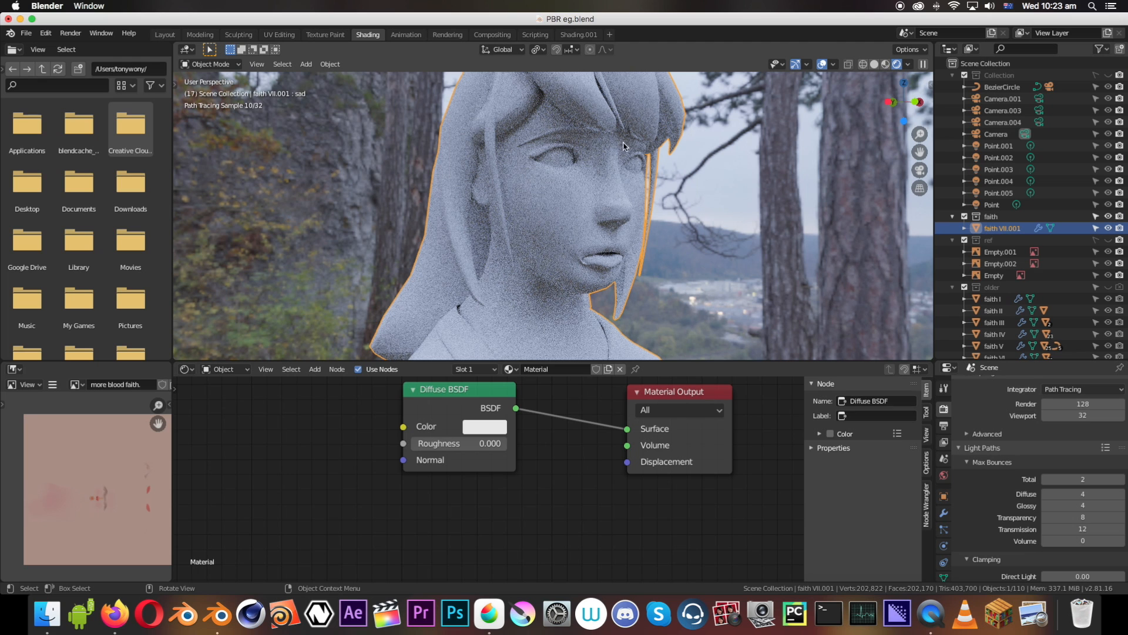
pyautogui.scroll(-2, 620, 150)
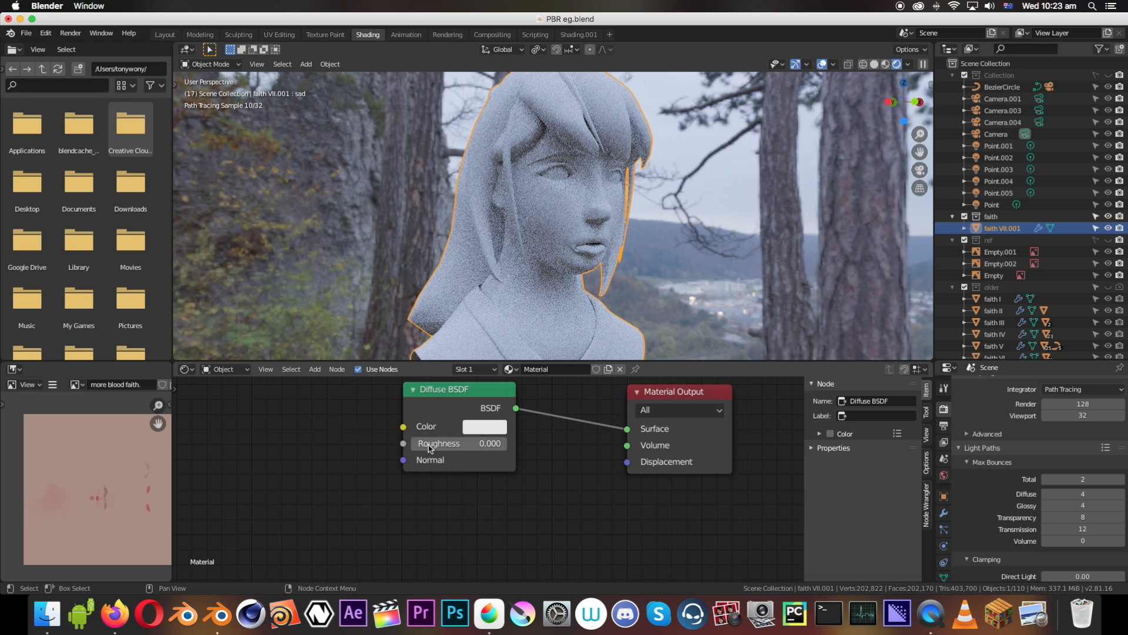
pyautogui.moveTo(438, 444)
pyautogui.mouseDown()
pyautogui.moveTo(506, 444)
pyautogui.moveTo(411, 445)
pyautogui.mouseUp()
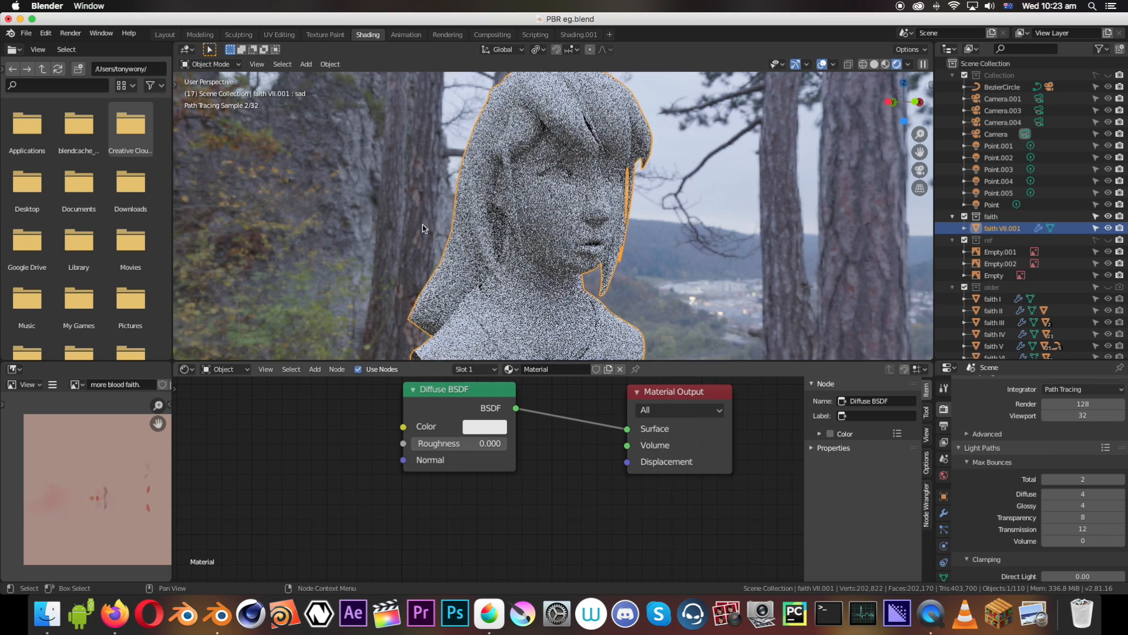
# Save the file, set the render engine to Eevee and view the bust from the front
pyautogui.press('super+s')
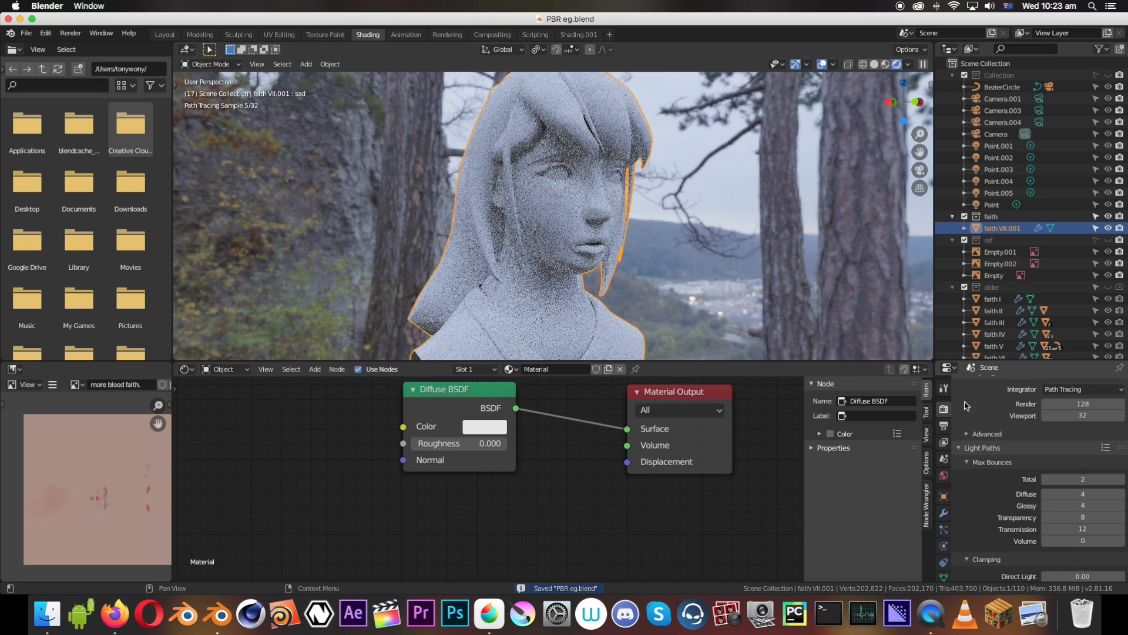
pyautogui.scroll(3, 1027, 431)
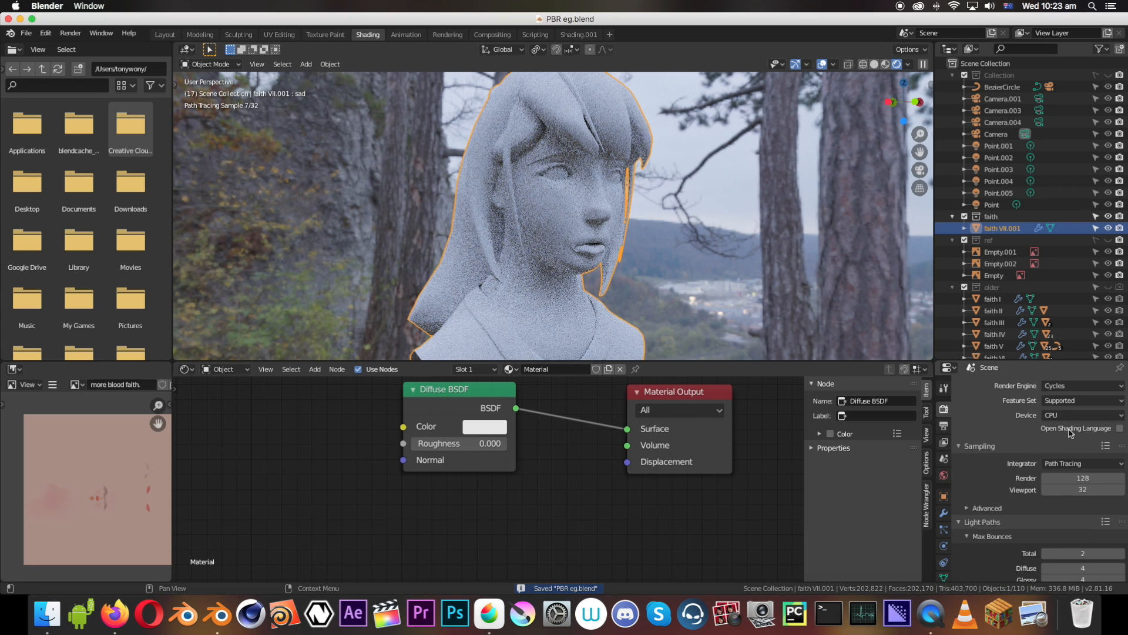
pyautogui.click(1061, 387)
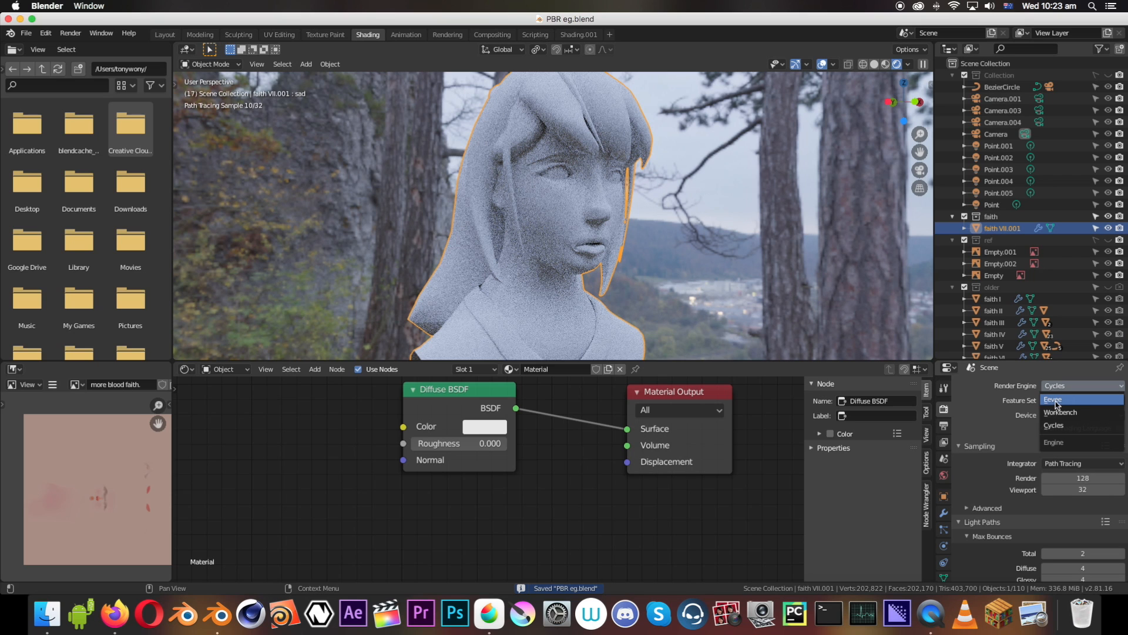
pyautogui.click(1058, 399)
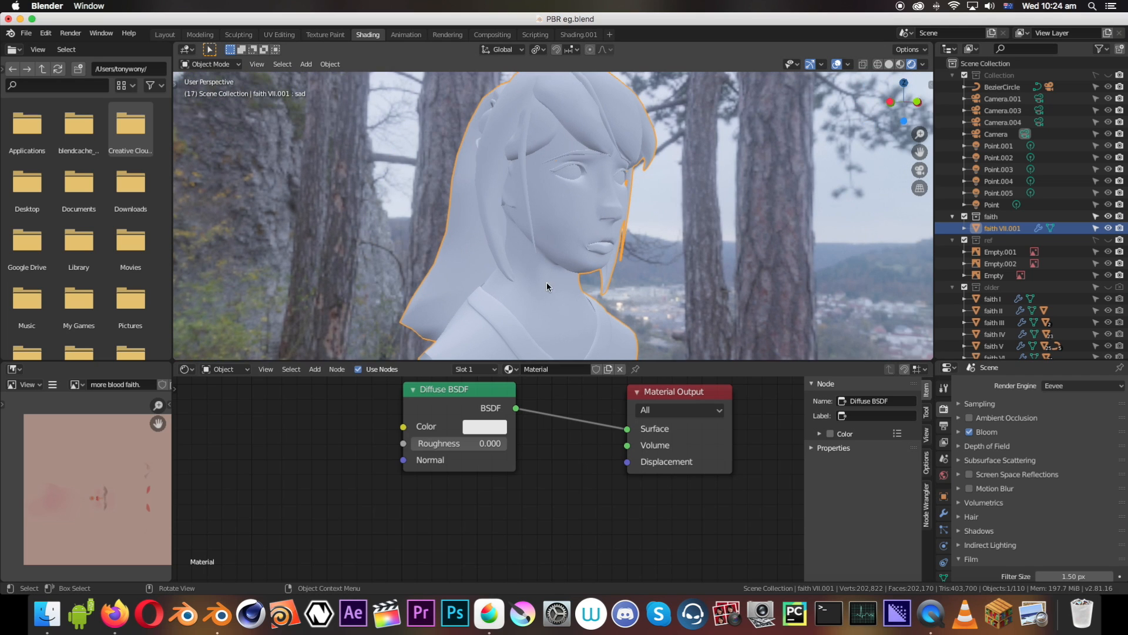
pyautogui.moveTo(454, 444)
pyautogui.mouseDown()
pyautogui.moveTo(550, 444)
pyautogui.moveTo(453, 445)
pyautogui.mouseUp()
pyautogui.moveTo(632, 179); pyautogui.dragTo(587, 171, button='middle')
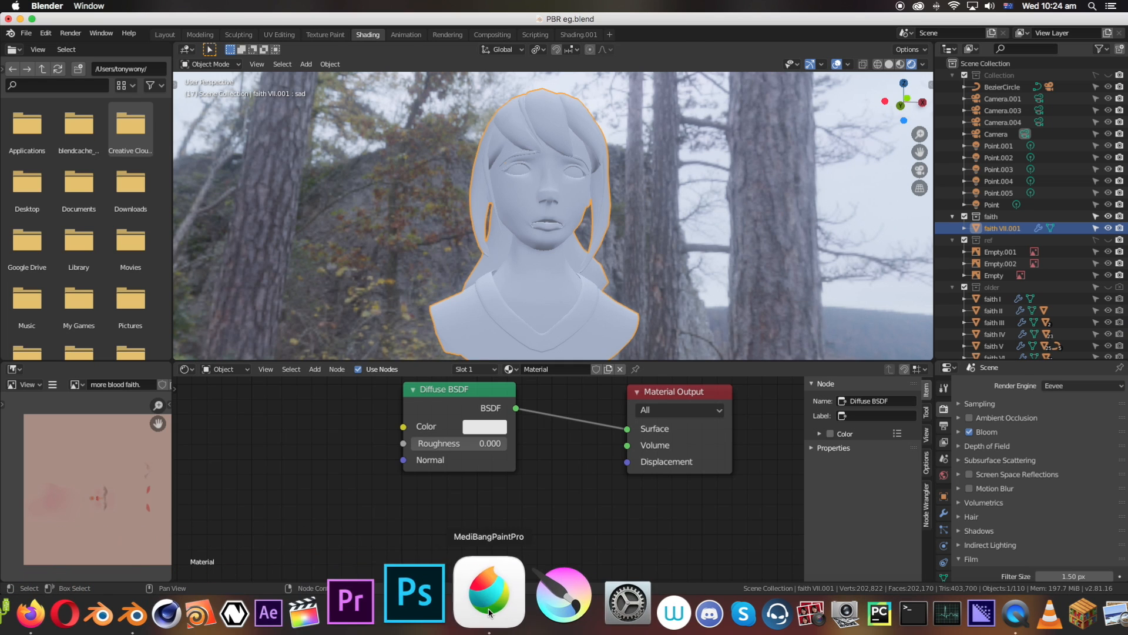
# Switch to MediBang Paint Pro and briefly show Layer1's written notes in place of Layer2's sketch
pyautogui.click(482, 611)
pyautogui.scroll(-3, 807, 136)
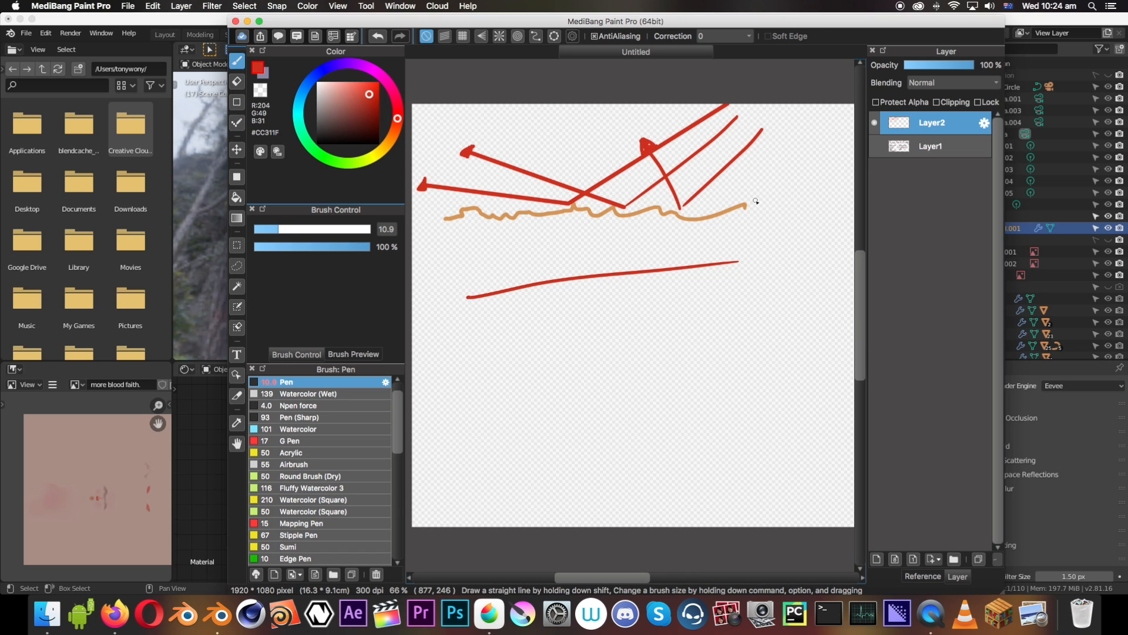
pyautogui.click(875, 123)
pyautogui.click(875, 146)
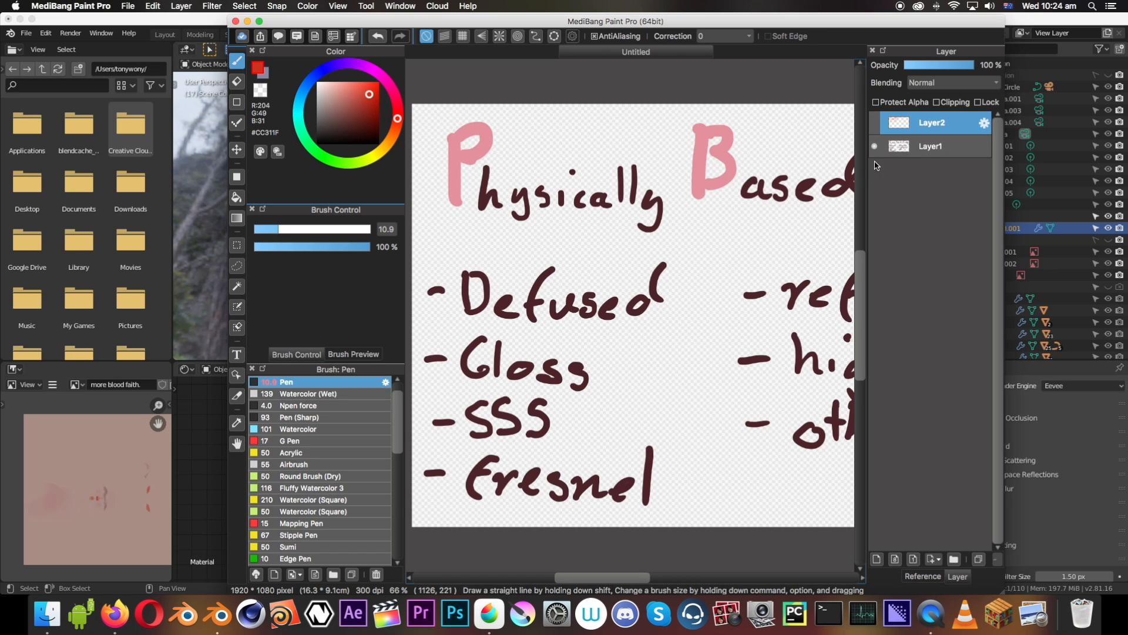
pyautogui.click(875, 122)
pyautogui.click(874, 146)
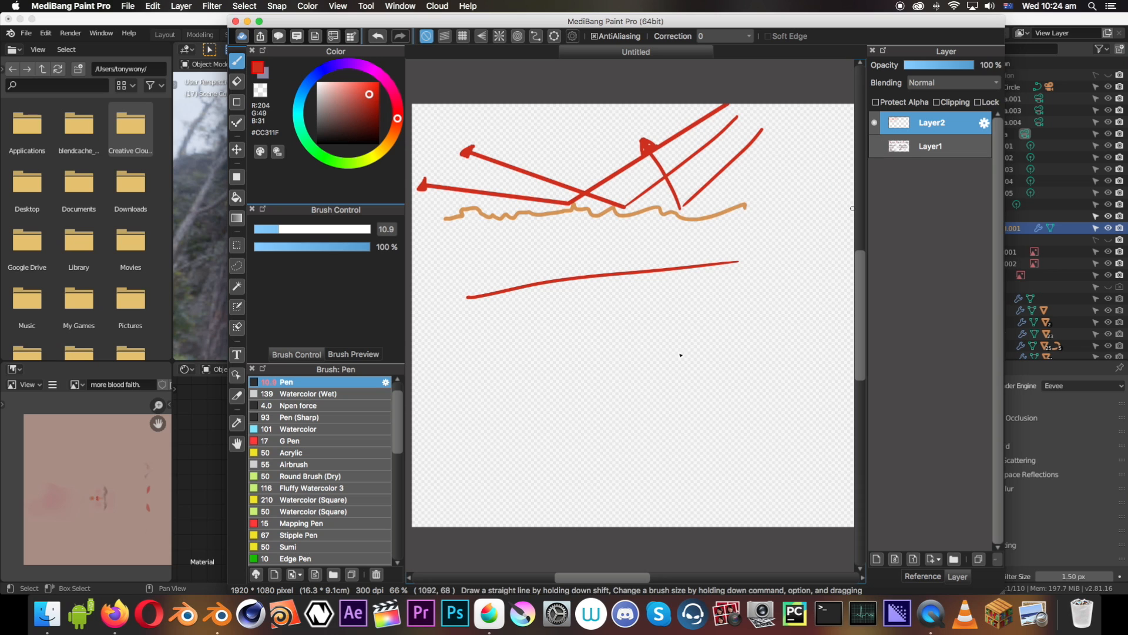
# Add a new empty layer and scale Layer2's light sketch down into the upper-left corner of the canvas
pyautogui.press('super+minus')
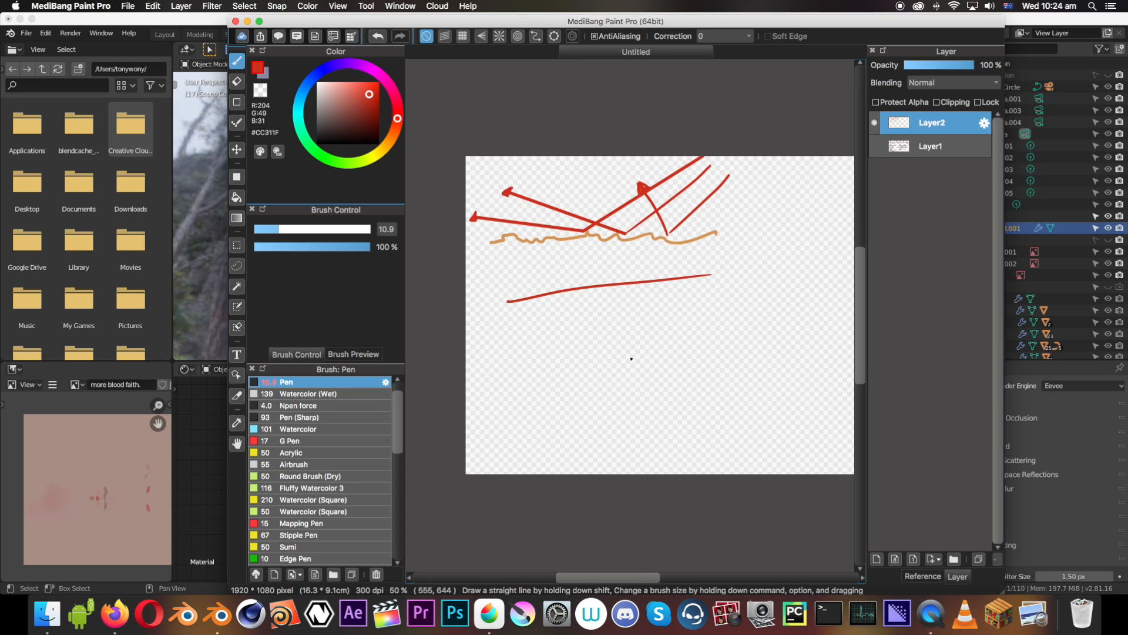
pyautogui.click(877, 559)
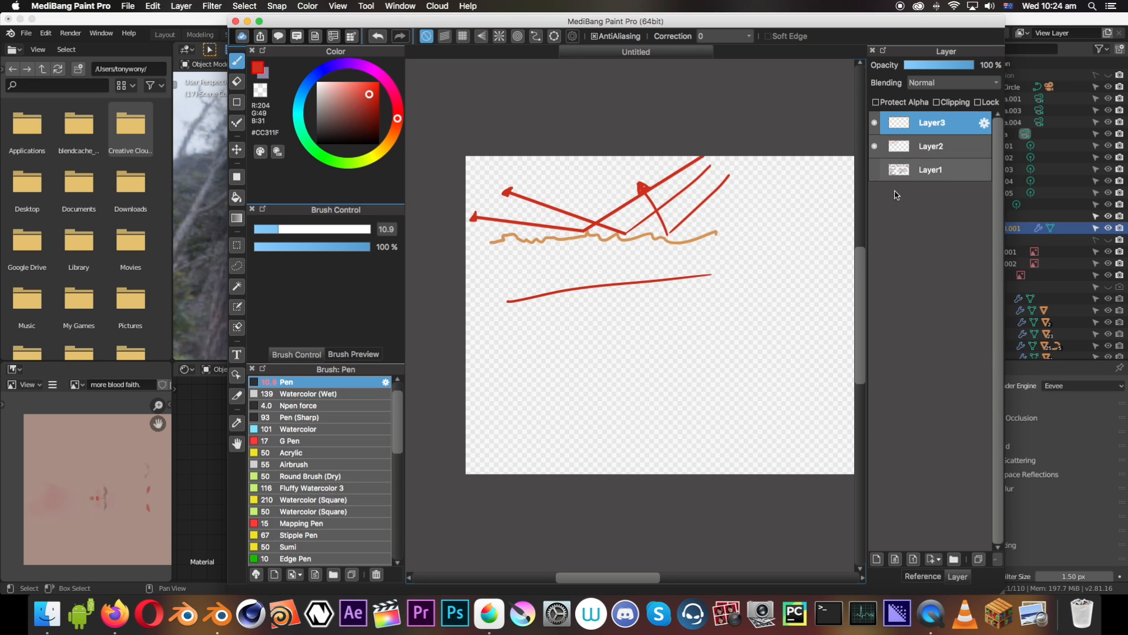
pyautogui.click(913, 147)
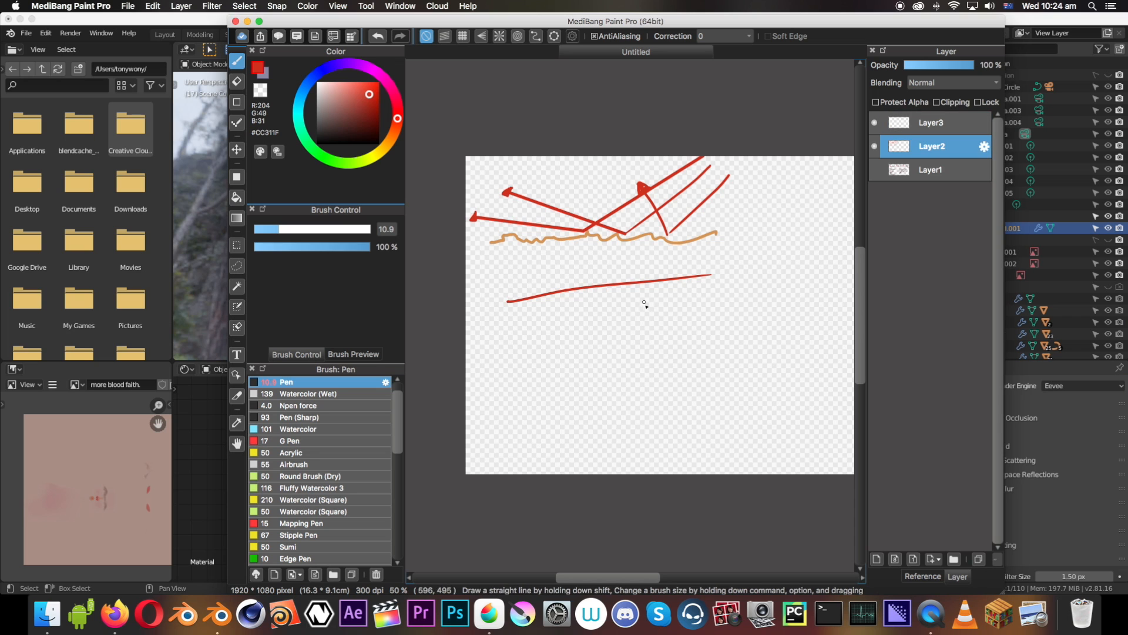
pyautogui.press('super+t')
pyautogui.moveTo(475, 128)
pyautogui.mouseDown()
pyautogui.moveTo(521, 175)
pyautogui.moveTo(534, 165)
pyautogui.mouseUp()
pyautogui.moveTo(585, 193); pyautogui.dragTo(535, 165)
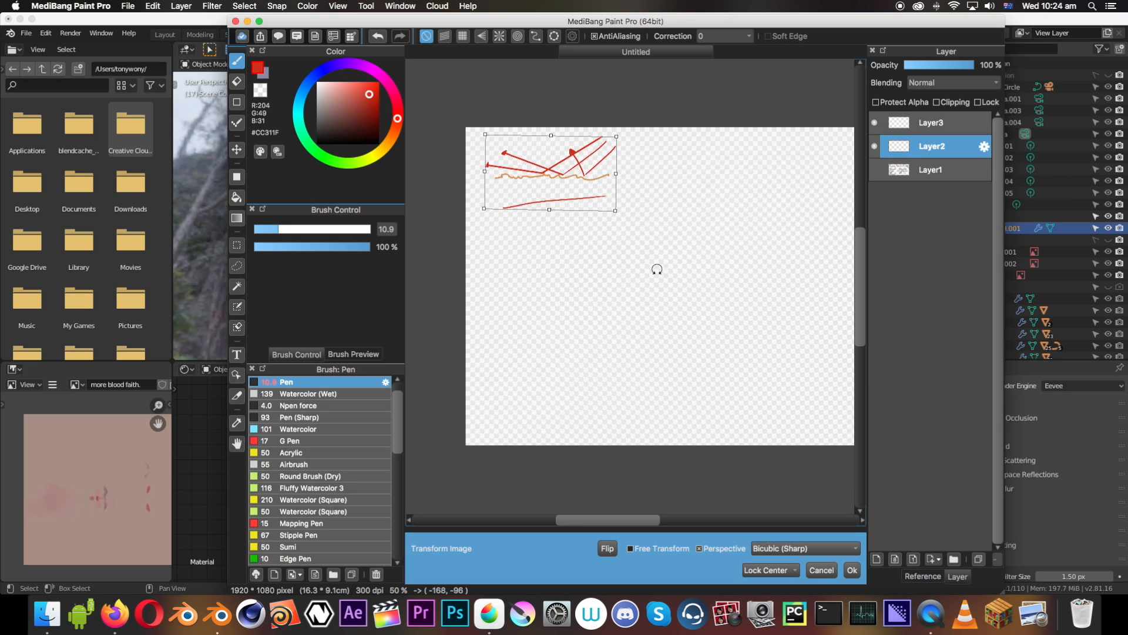
pyautogui.click(852, 570)
# Select Layer3 for drawing and enlarge the paint window to full size with the whole sketch in view
pyautogui.click(935, 127)
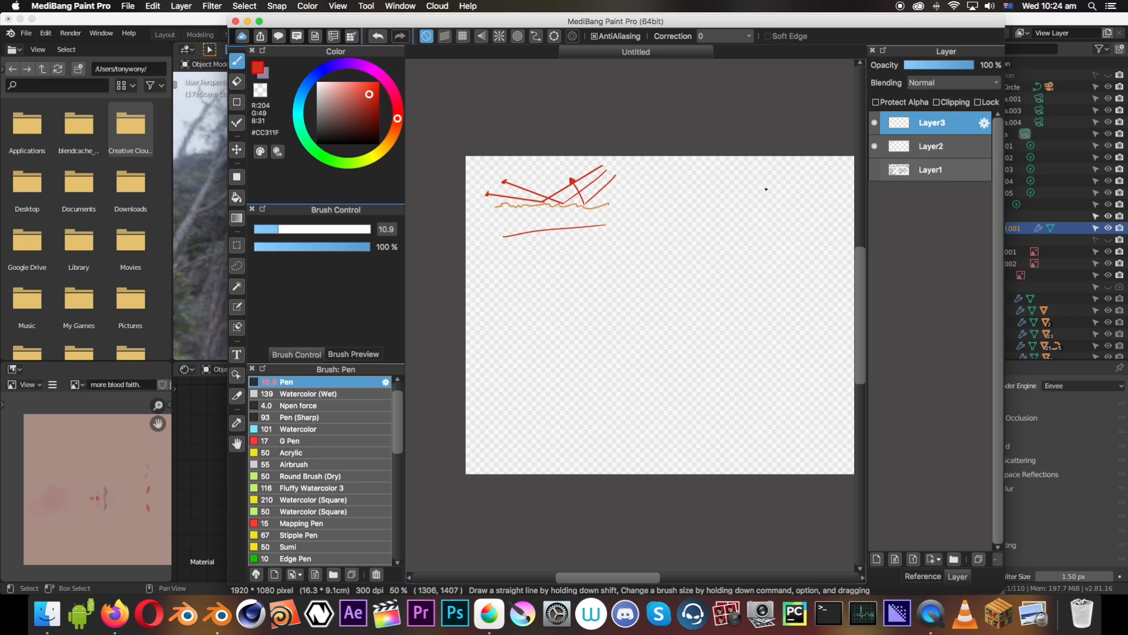
pyautogui.press('super+plus')
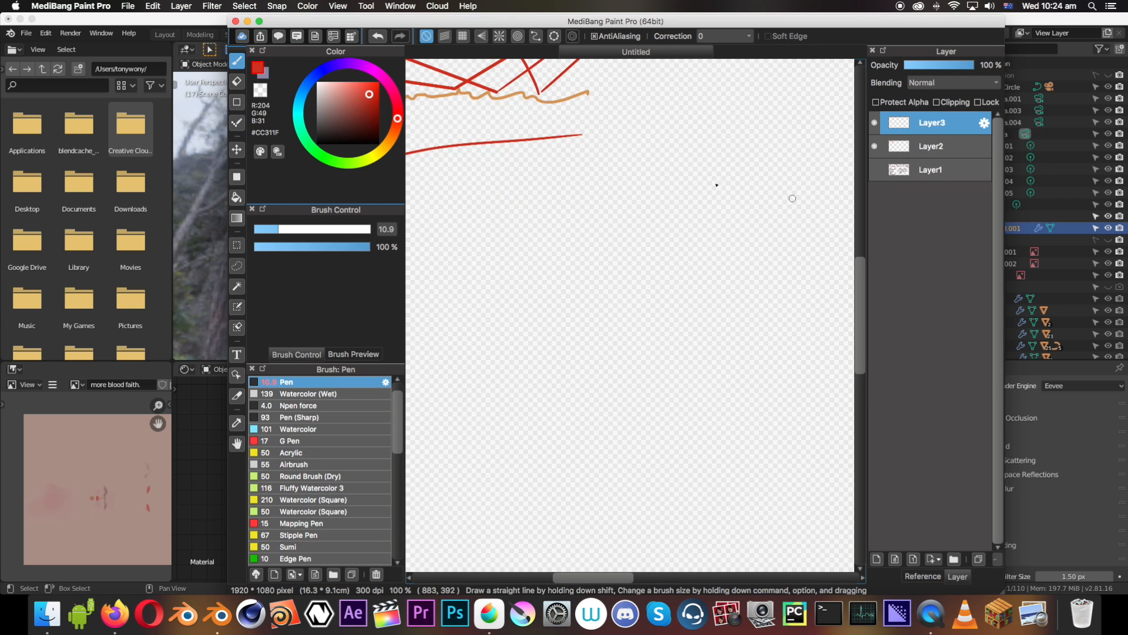
pyautogui.click(259, 22)
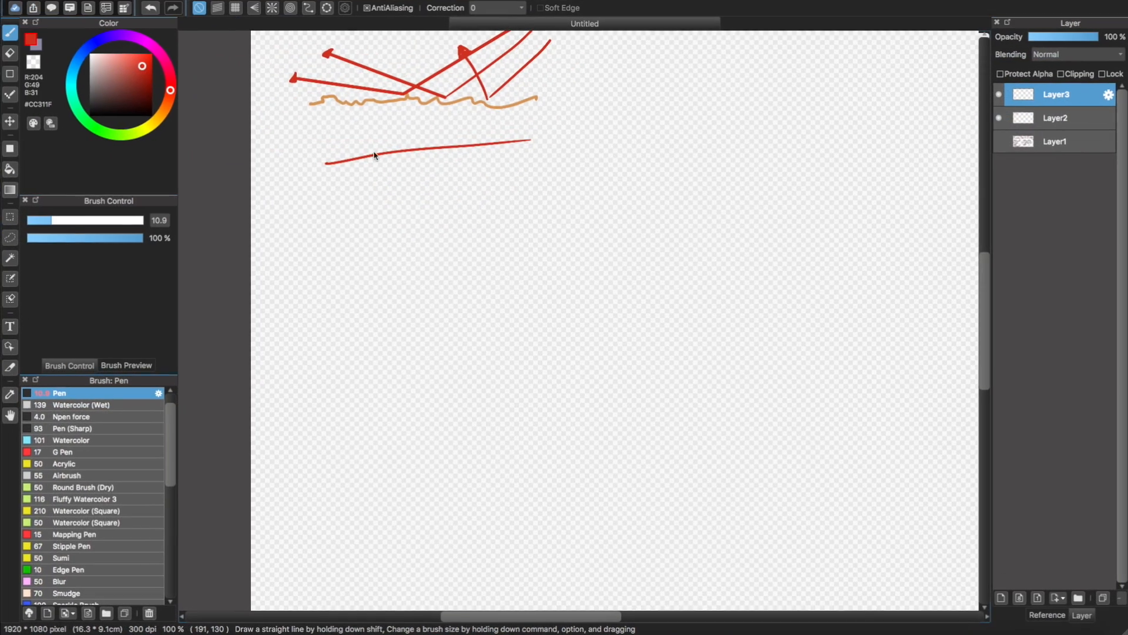
pyautogui.moveTo(985, 318); pyautogui.dragTo(986, 272)
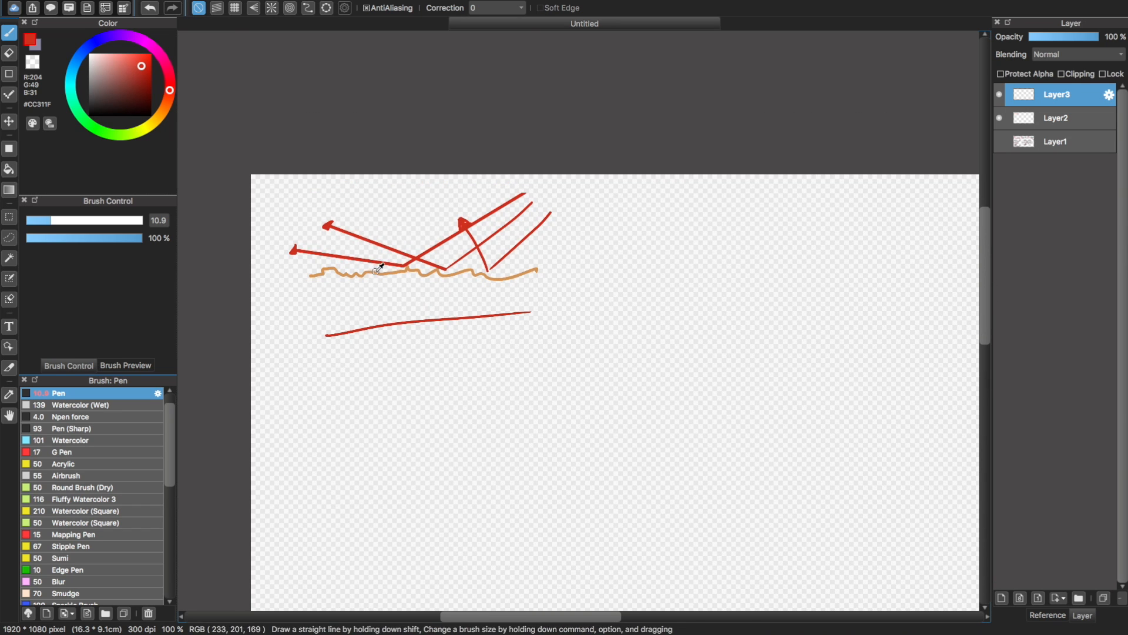
# Sample the orange of the rough surface line and set the pen size to 7.5
pyautogui.keyDown('alt'); pyautogui.click(371, 270); pyautogui.keyUp('alt')
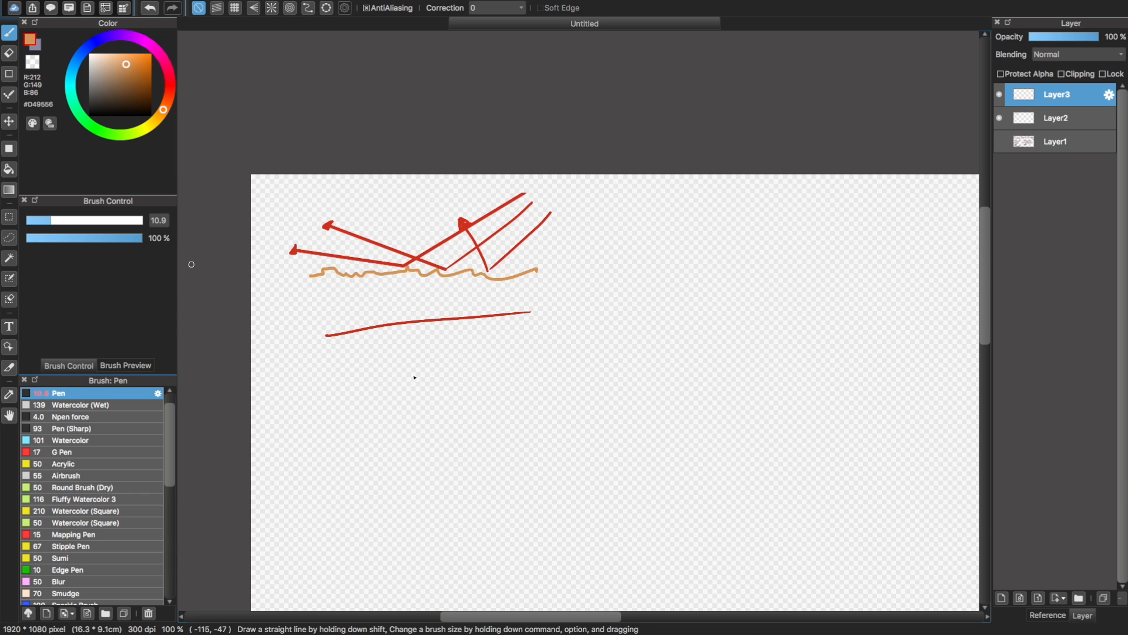
pyautogui.moveTo(303, 421); pyautogui.dragTo(647, 422)
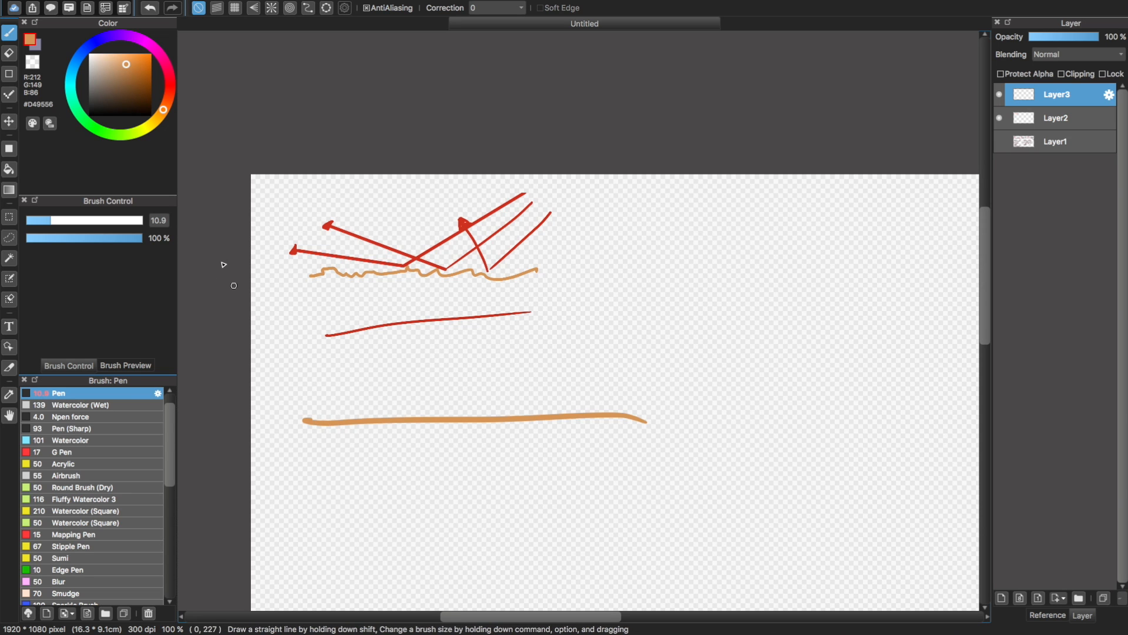
pyautogui.press('super+z')
pyautogui.click(43, 219)
# Draw a straight, nearly horizontal orange line below the existing sketch on Layer3 to represent a flat surface
pyautogui.moveTo(268, 441); pyautogui.dragTo(616, 424)
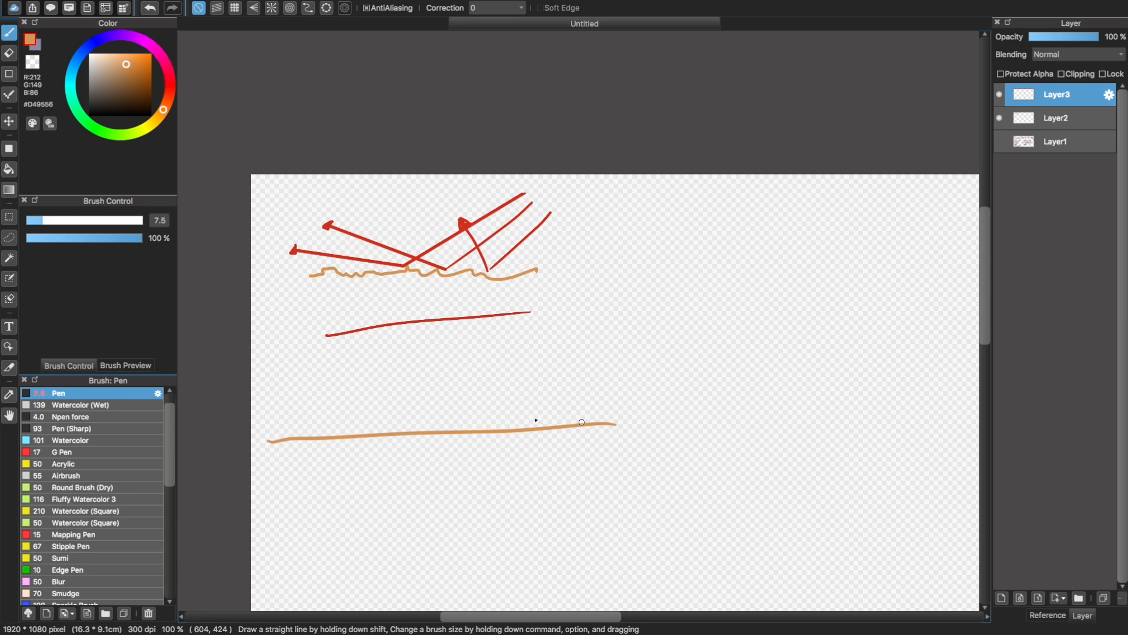
pyautogui.press('super+z')
pyautogui.moveTo(272, 431); pyautogui.dragTo(713, 417)
pyautogui.press('super+z')
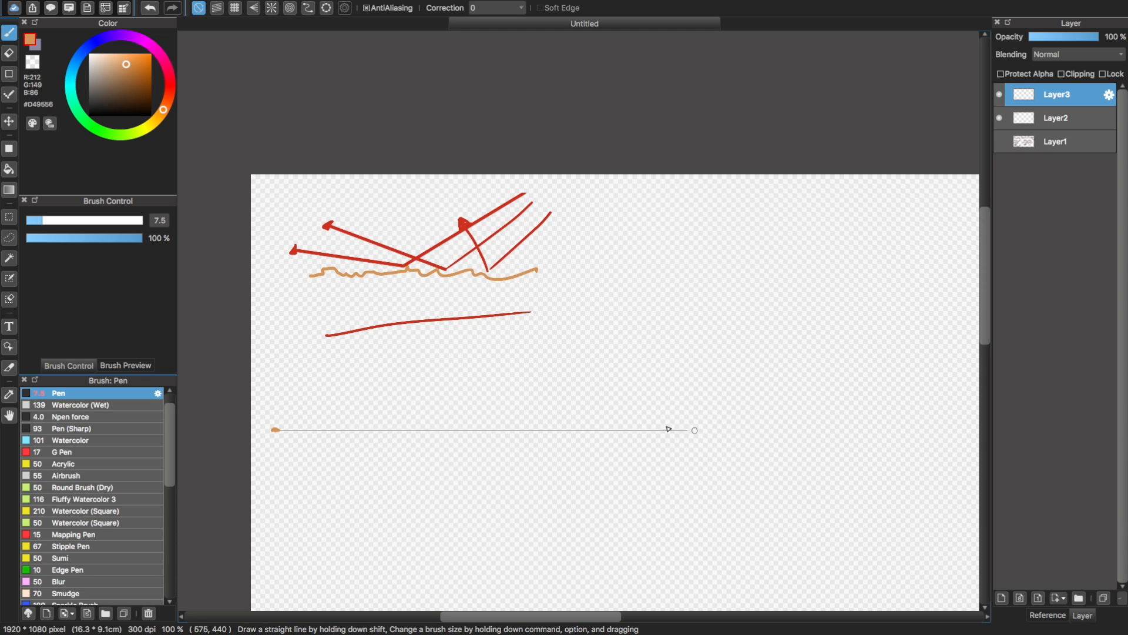
pyautogui.keyDown('shift'); pyautogui.click(670, 425); pyautogui.keyUp('shift')
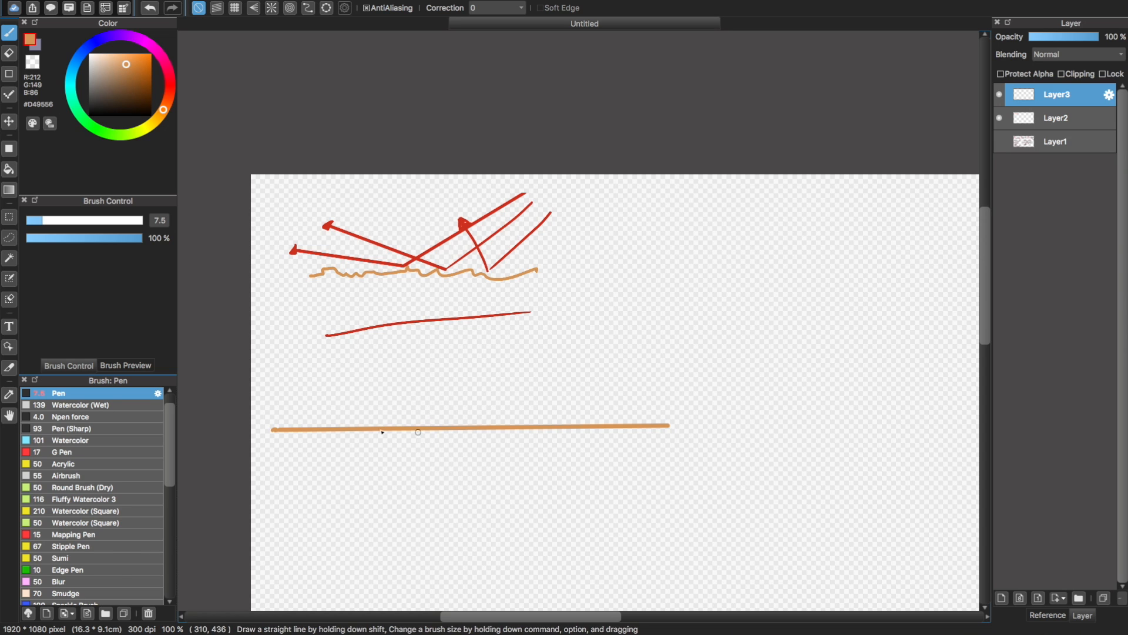
pyautogui.press('super+z')
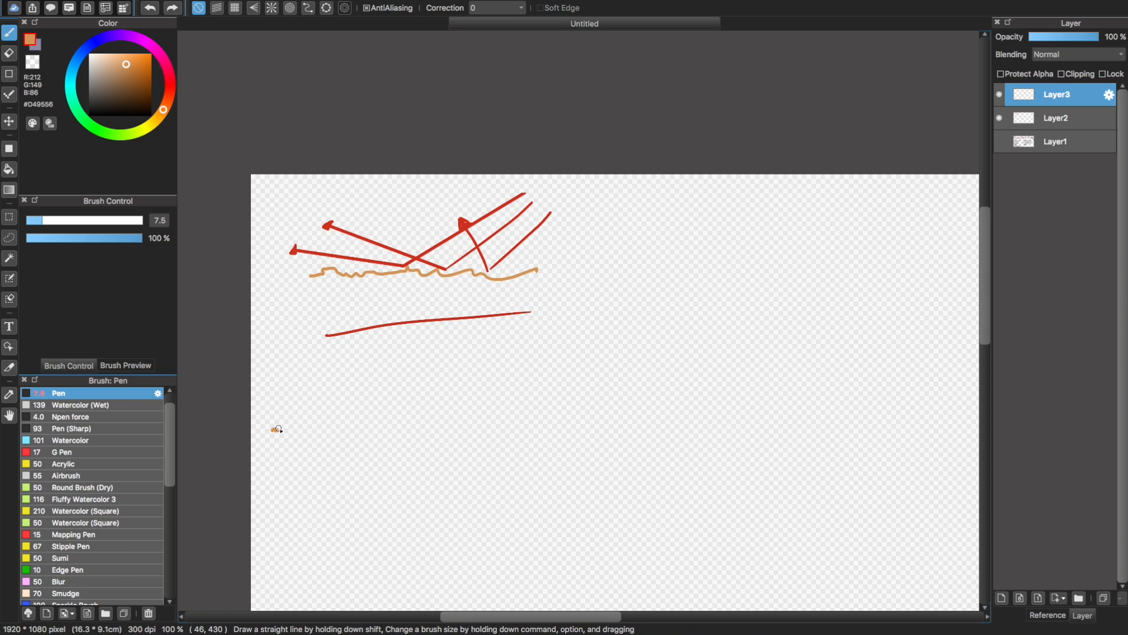
pyautogui.keyDown('shift'); pyautogui.click(575, 430); pyautogui.keyUp('shift')
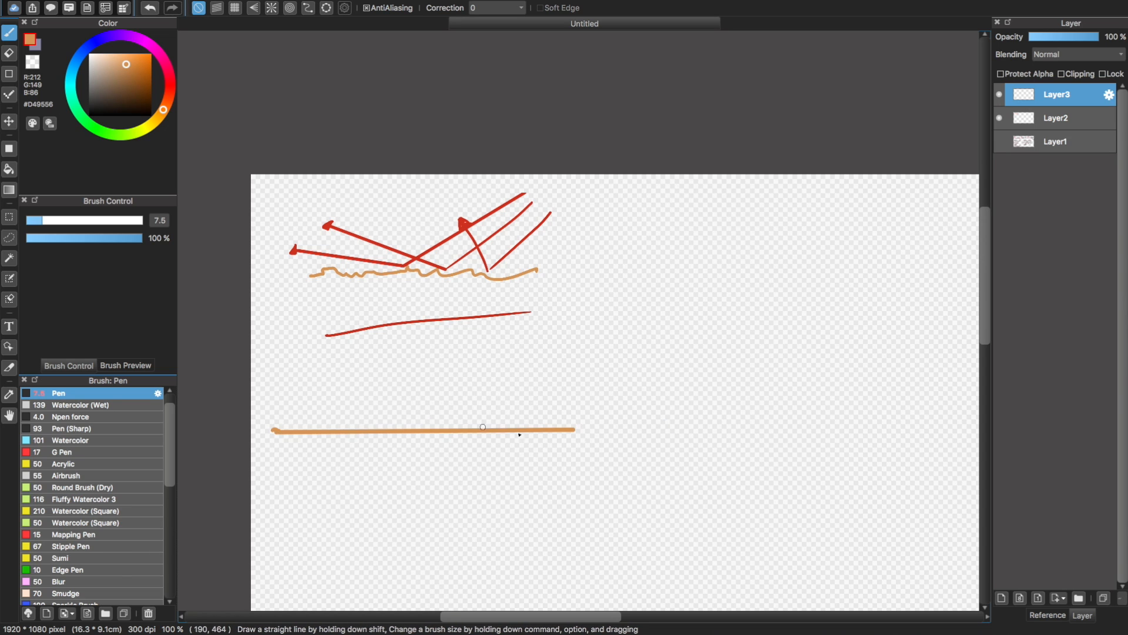
pyautogui.keyDown('alt'); pyautogui.click(462, 317); pyautogui.keyUp('alt')
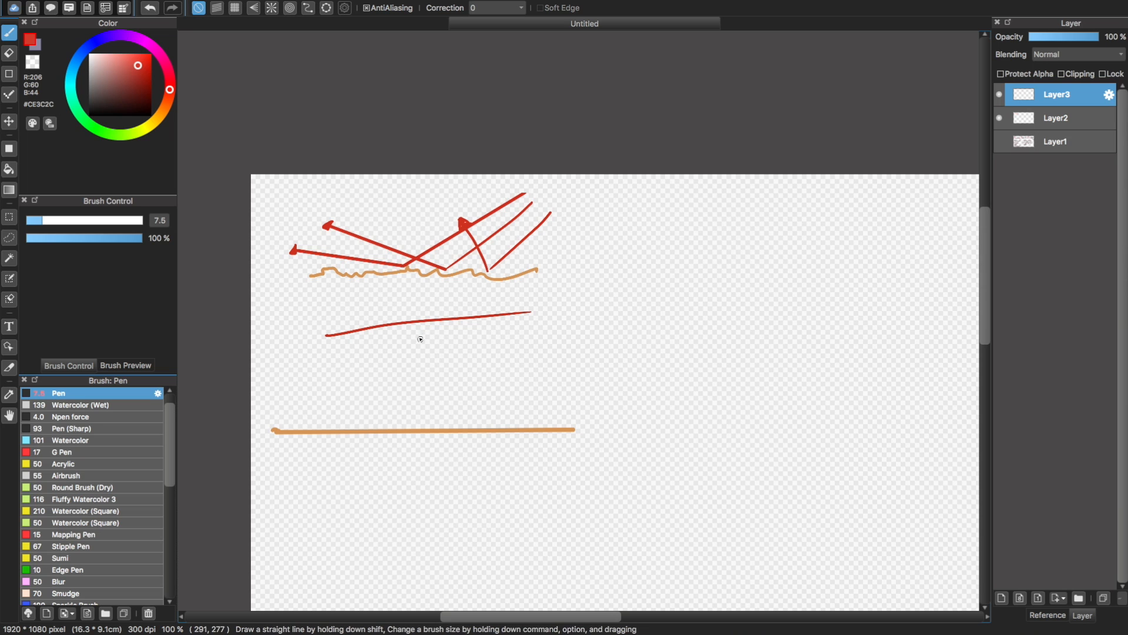
pyautogui.moveTo(421, 364)
pyautogui.mouseDown()
pyautogui.moveTo(418, 425)
pyautogui.moveTo(451, 432)
pyautogui.moveTo(437, 425)
pyautogui.mouseUp()
pyautogui.press('super+z')
pyautogui.press('super+z')
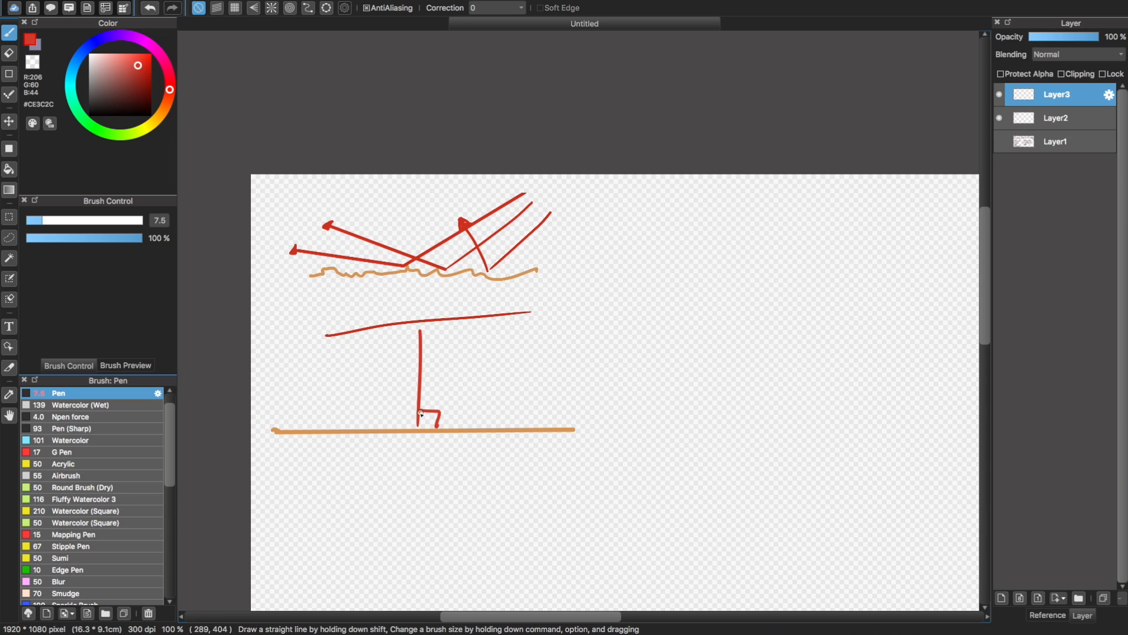
pyautogui.press('super+z')
pyautogui.press('super+z')
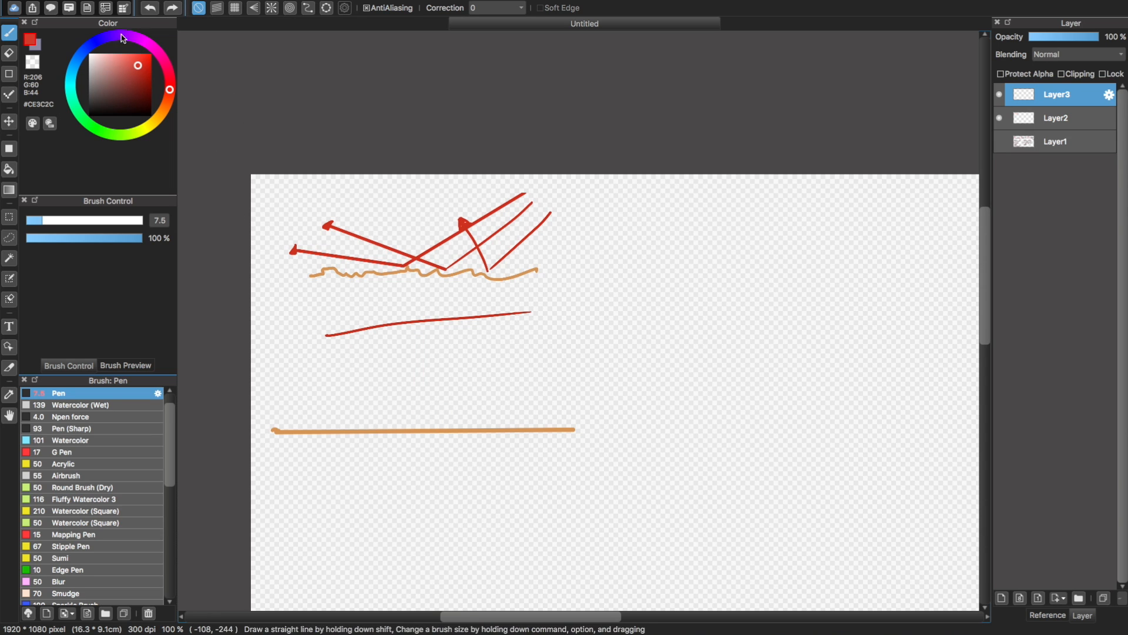
# Set the pen color to blue and draw a vertical normal rising from the flat orange line, with a right-angle mark at its base
pyautogui.click(94, 43)
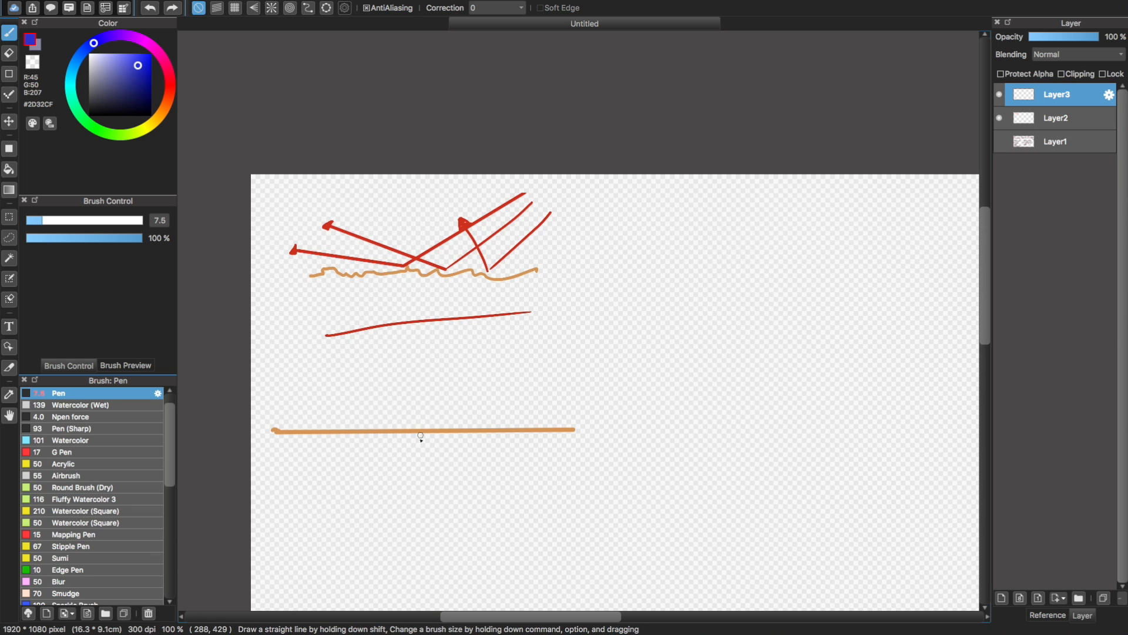
pyautogui.keyDown('shift'); pyautogui.click(415, 334); pyautogui.keyUp('shift')
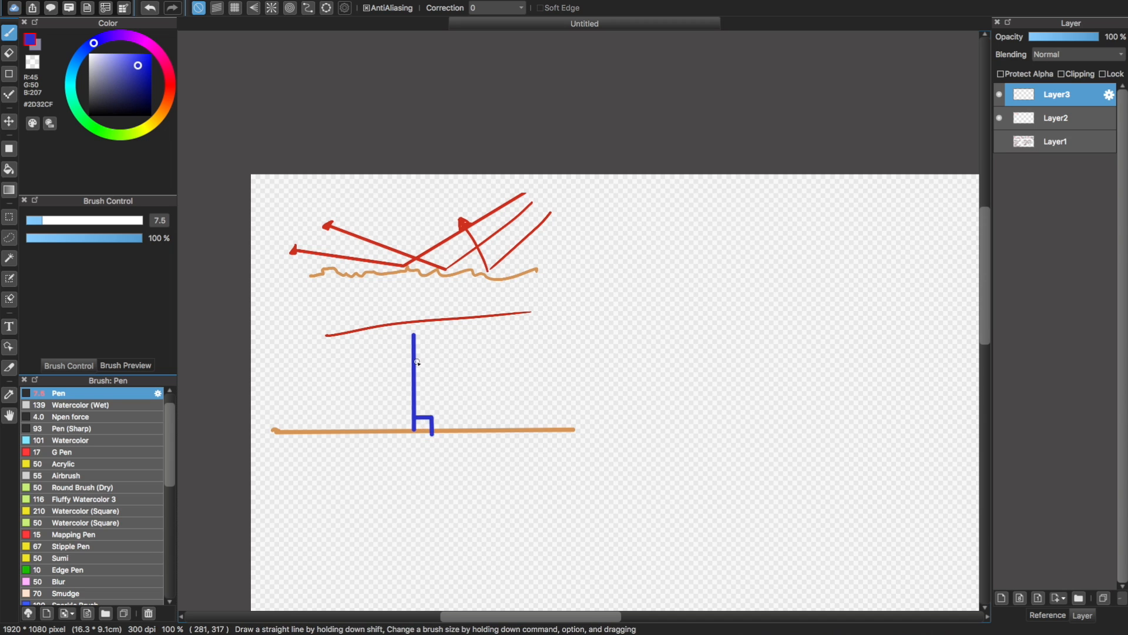
# Sample the red of the thin curved stroke above the blue normal as the pen color
pyautogui.press('super+plus')
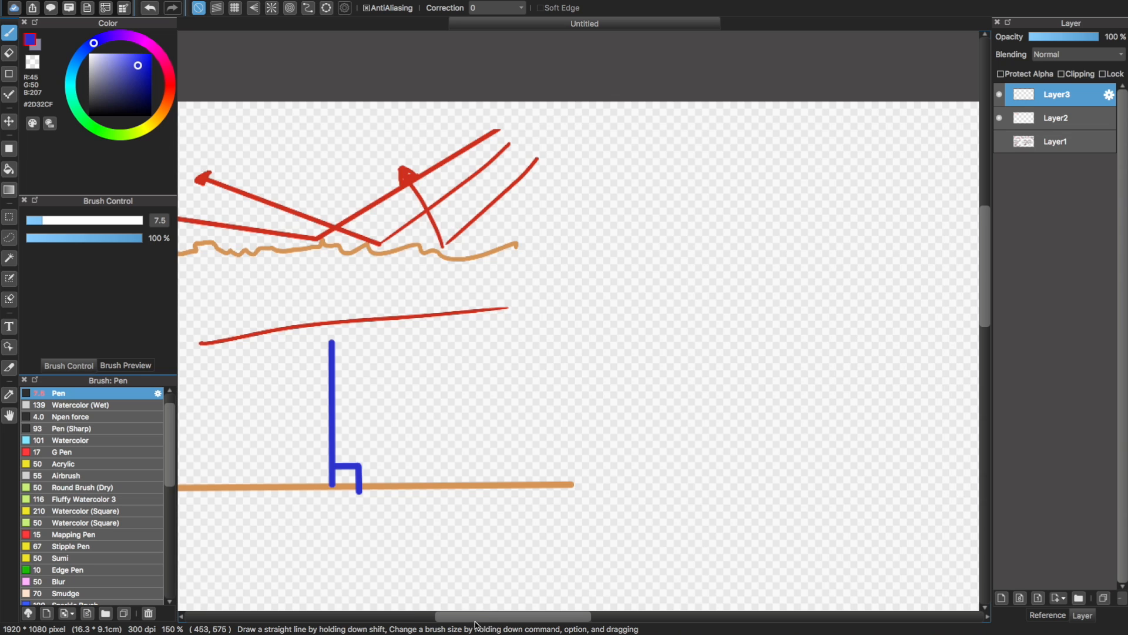
pyautogui.moveTo(475, 625); pyautogui.dragTo(465, 624)
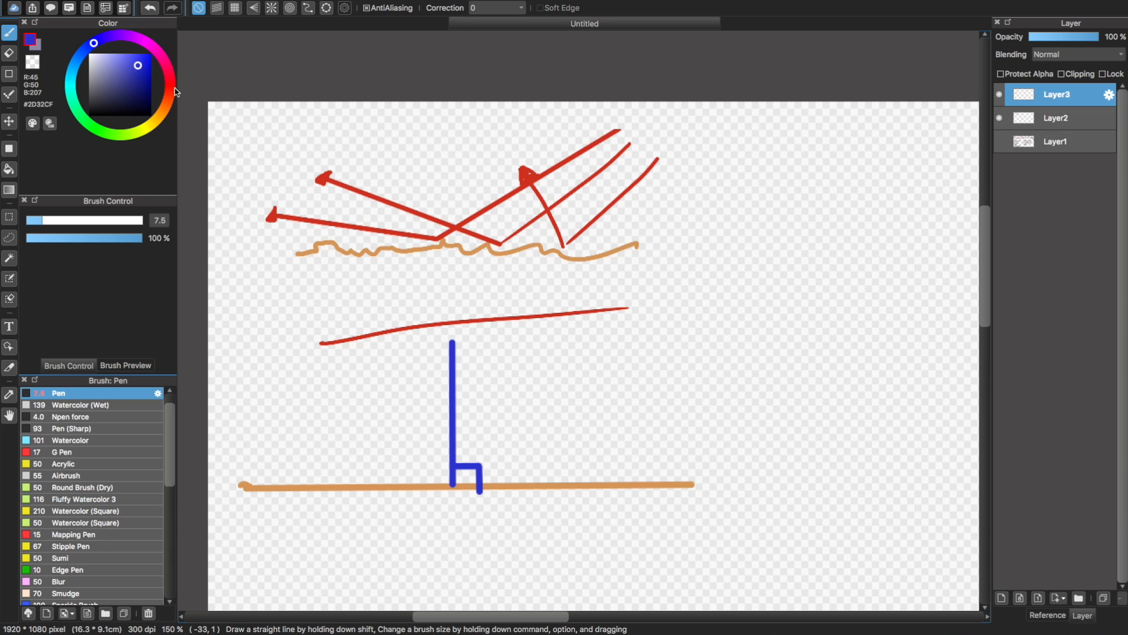
pyautogui.keyDown('alt'); pyautogui.click(480, 318); pyautogui.keyUp('alt')
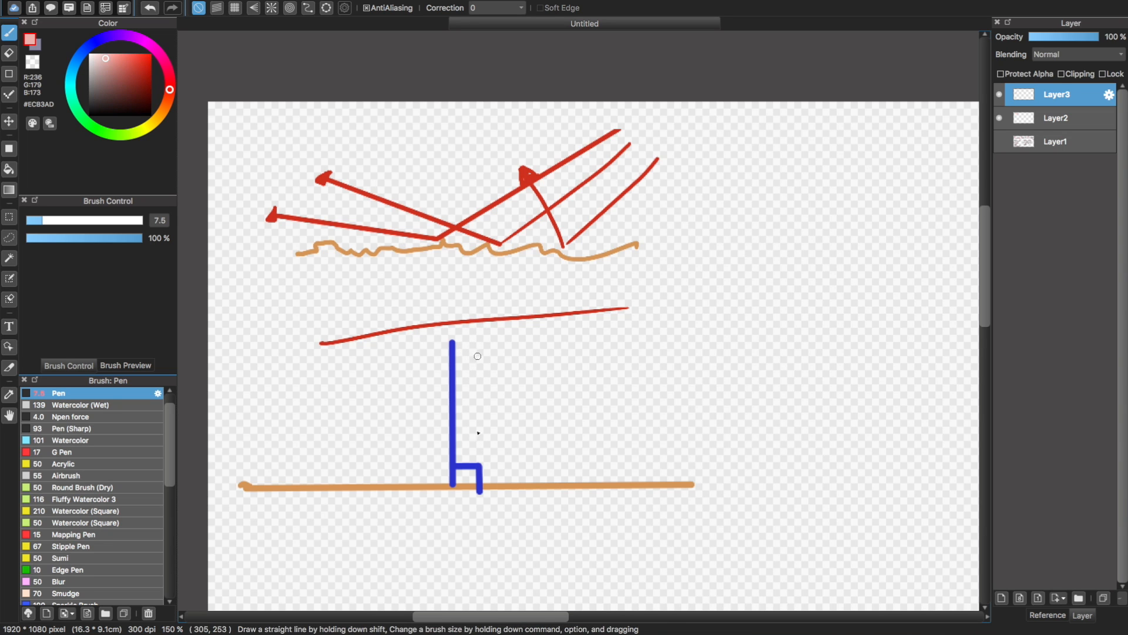
pyautogui.keyDown('alt'); pyautogui.click(482, 320); pyautogui.keyUp('alt')
pyautogui.keyDown('alt'); pyautogui.click(490, 318); pyautogui.keyUp('alt')
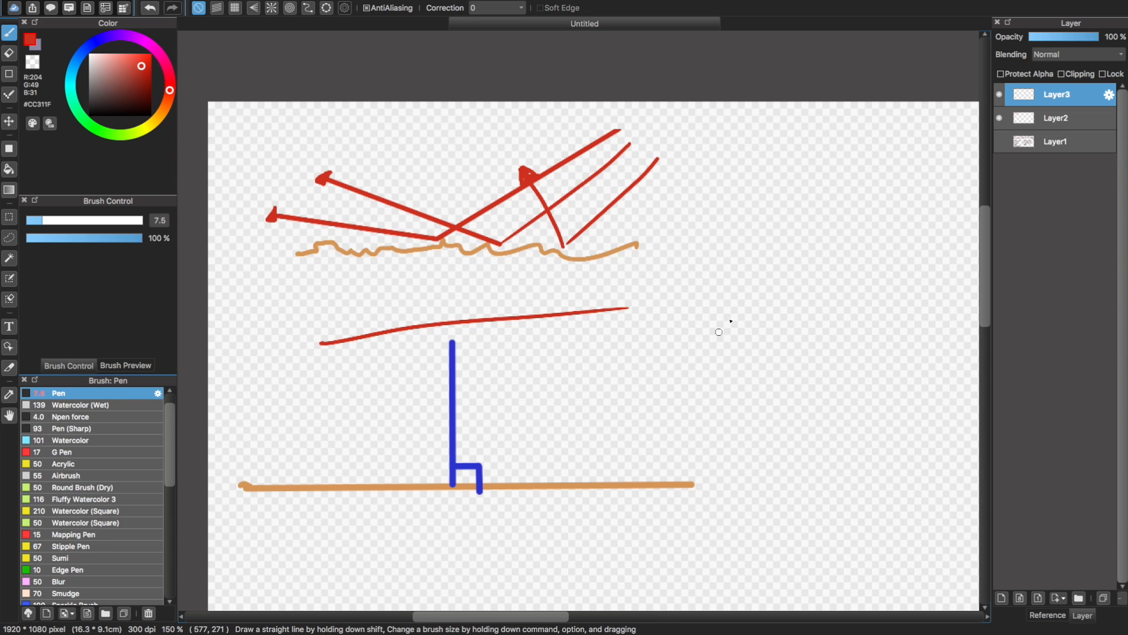
pyautogui.moveTo(739, 291); pyautogui.dragTo(670, 329)
pyautogui.press('super+z')
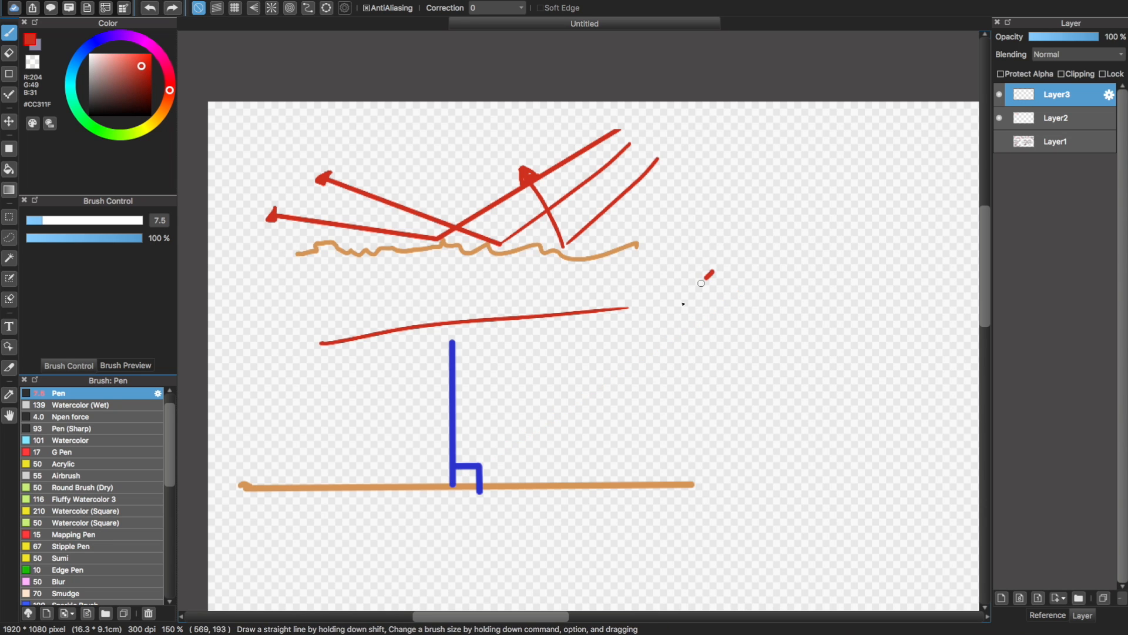
pyautogui.moveTo(701, 284); pyautogui.dragTo(461, 466)
pyautogui.press('super+z')
pyautogui.moveTo(722, 273); pyautogui.dragTo(461, 479)
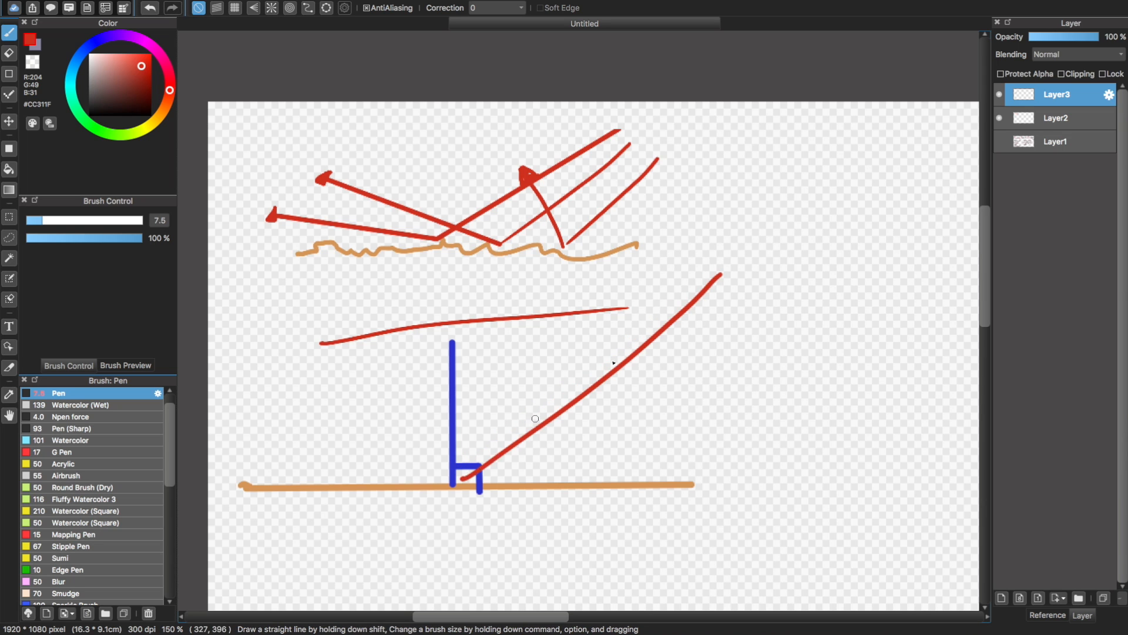
pyautogui.press('super+z')
pyautogui.moveTo(748, 253); pyautogui.dragTo(461, 467)
pyautogui.press('super+z')
pyautogui.moveTo(748, 270)
pyautogui.mouseDown()
pyautogui.moveTo(453, 474)
pyautogui.moveTo(736, 275)
pyautogui.moveTo(462, 477)
pyautogui.mouseUp()
pyautogui.press('super+z')
pyautogui.press('super+z')
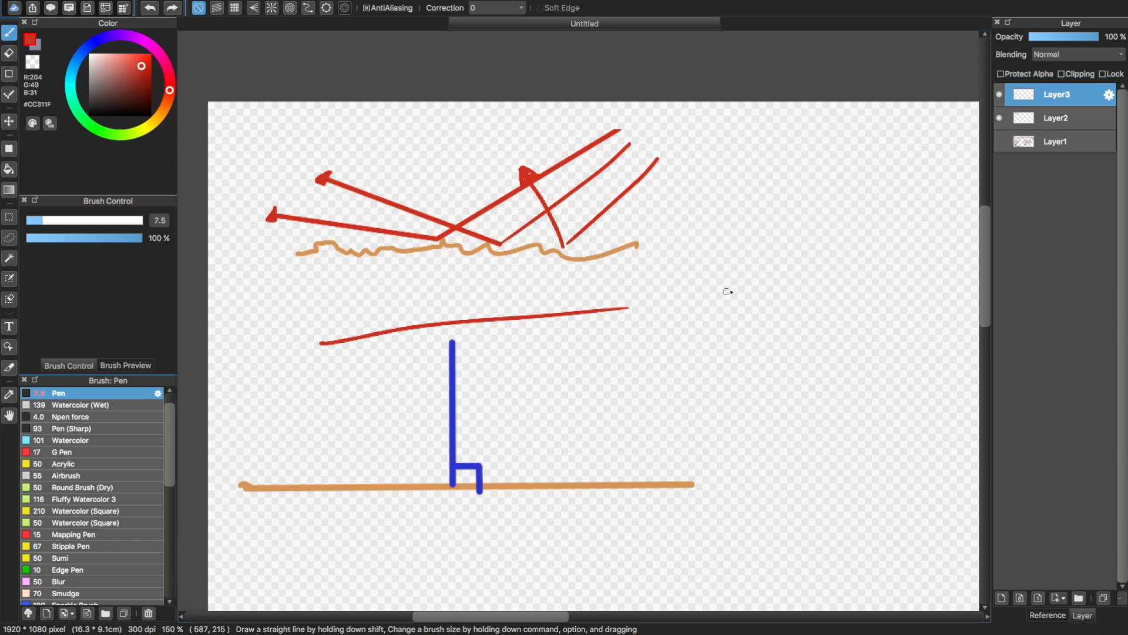
pyautogui.moveTo(748, 270); pyautogui.dragTo(461, 478)
pyautogui.press('super+z')
pyautogui.moveTo(730, 292); pyautogui.dragTo(453, 469)
pyautogui.press('super+z')
pyautogui.moveTo(723, 298); pyautogui.dragTo(452, 502)
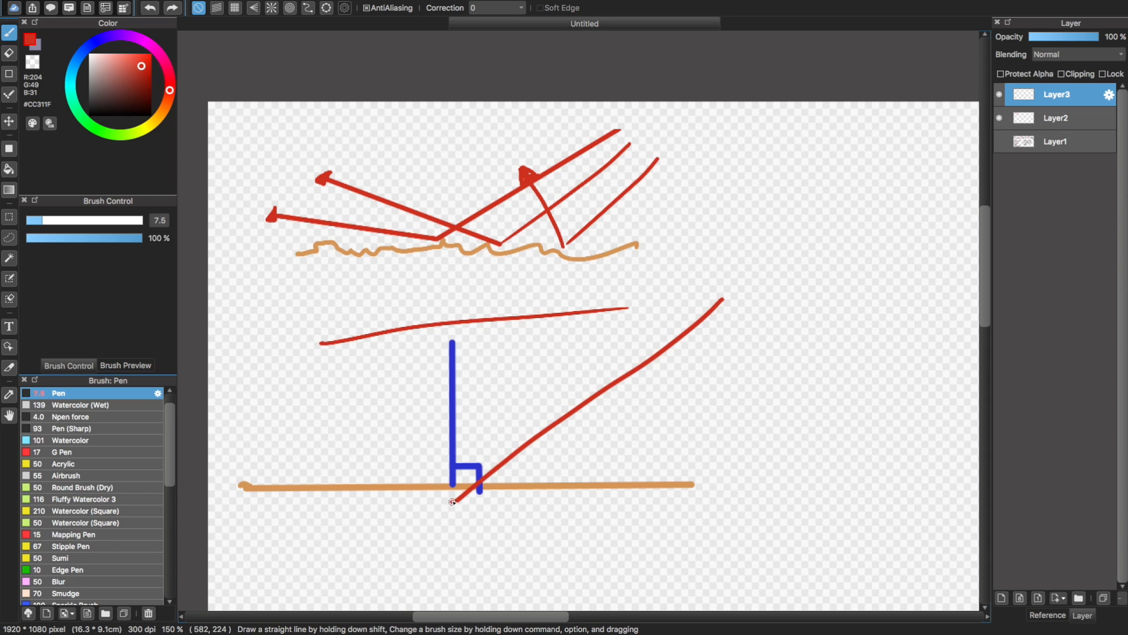
pyautogui.press('super+z')
# Draw a red light ray slanting down to the base of the blue normal and a mirrored reflected ray rising on the other side
pyautogui.moveTo(718, 312); pyautogui.dragTo(453, 484)
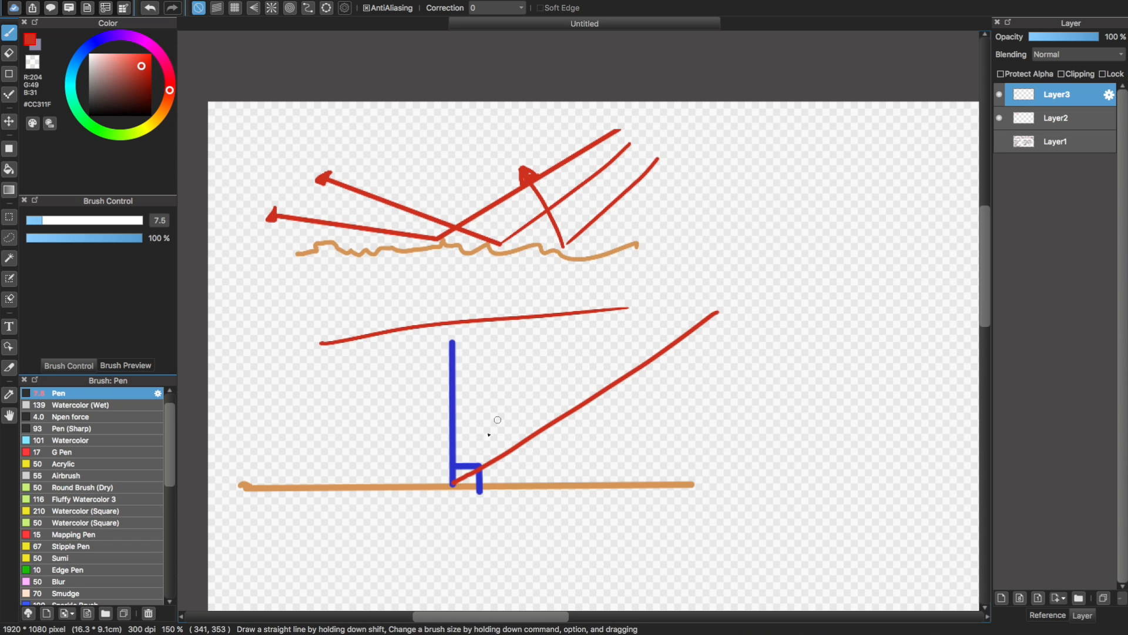
pyautogui.moveTo(453, 483); pyautogui.dragTo(233, 407)
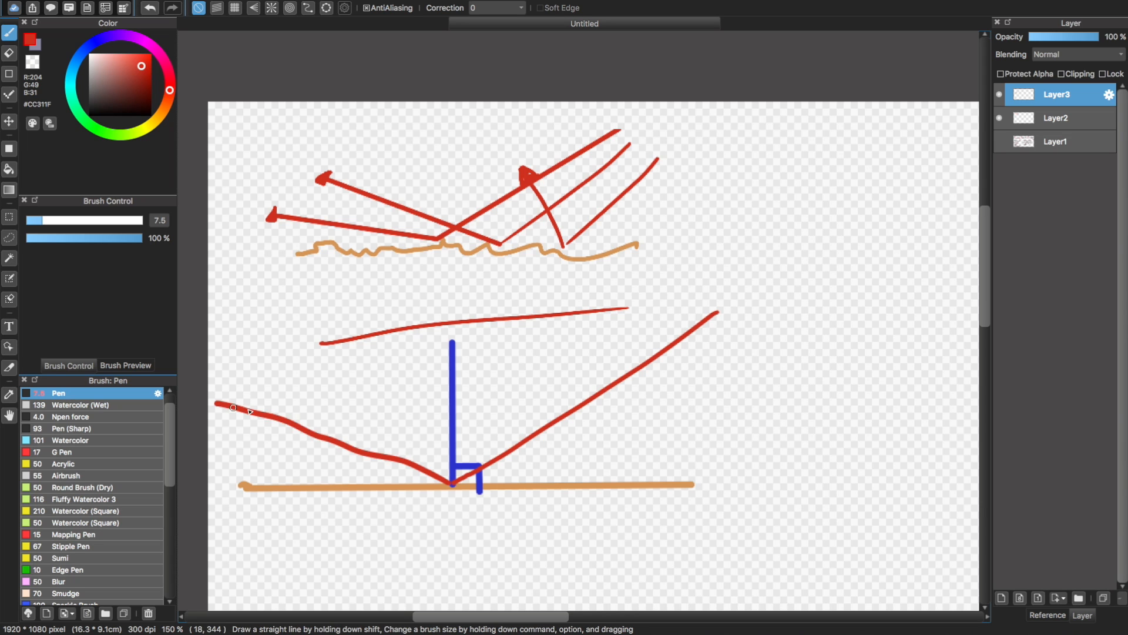
pyautogui.press('super+z')
pyautogui.moveTo(452, 483); pyautogui.dragTo(264, 361)
pyautogui.press('super+z')
pyautogui.moveTo(453, 484); pyautogui.dragTo(282, 392)
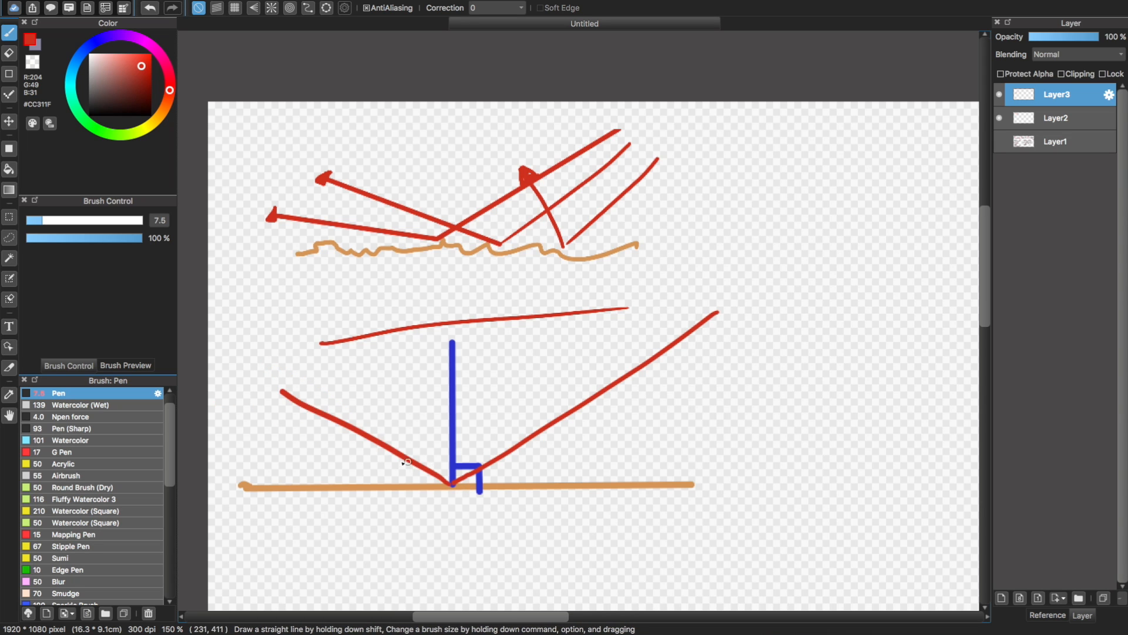
# Draw small red arcs marking the angles between each ray and the flat orange surface
pyautogui.moveTo(405, 459); pyautogui.dragTo(396, 481)
pyautogui.moveTo(515, 457); pyautogui.dragTo(517, 489)
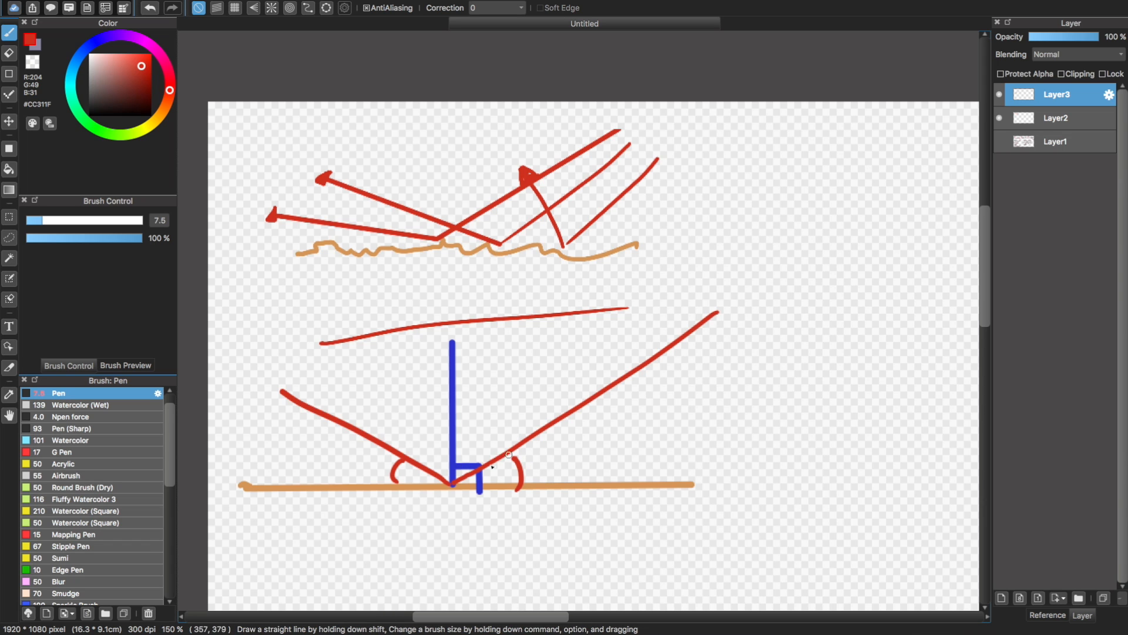
pyautogui.moveTo(404, 452); pyautogui.dragTo(509, 452)
pyautogui.press('super+z')
pyautogui.moveTo(403, 453); pyautogui.dragTo(509, 451)
pyautogui.press('super+z')
pyautogui.moveTo(403, 452); pyautogui.dragTo(505, 441)
pyautogui.press('super+z')
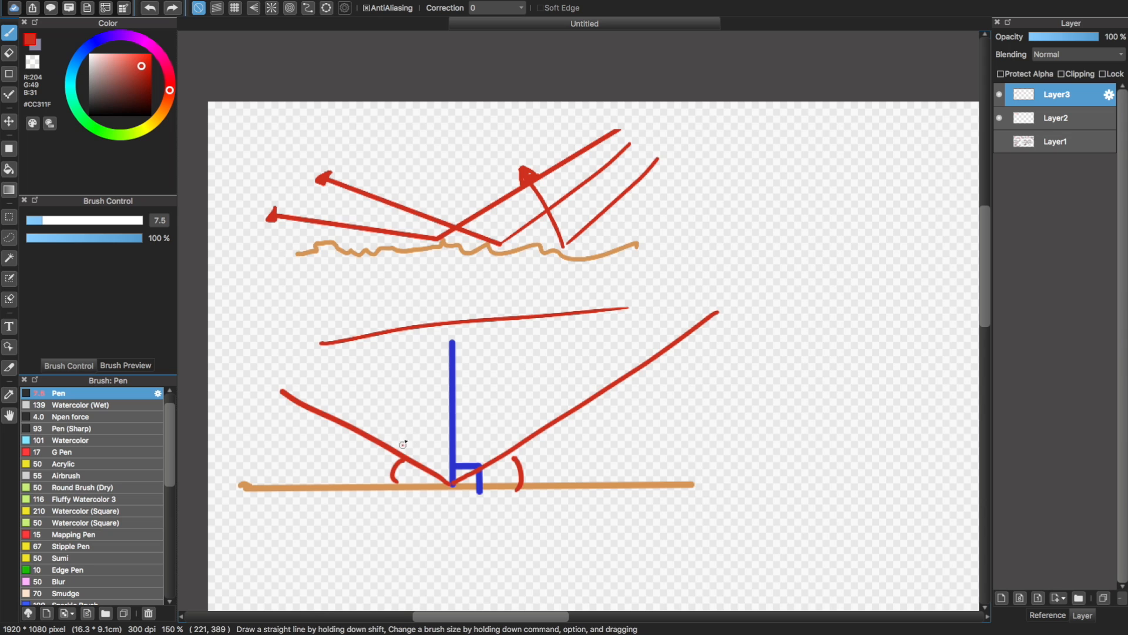
pyautogui.moveTo(403, 446); pyautogui.dragTo(504, 439)
pyautogui.press('super+z')
pyautogui.press('super+z')
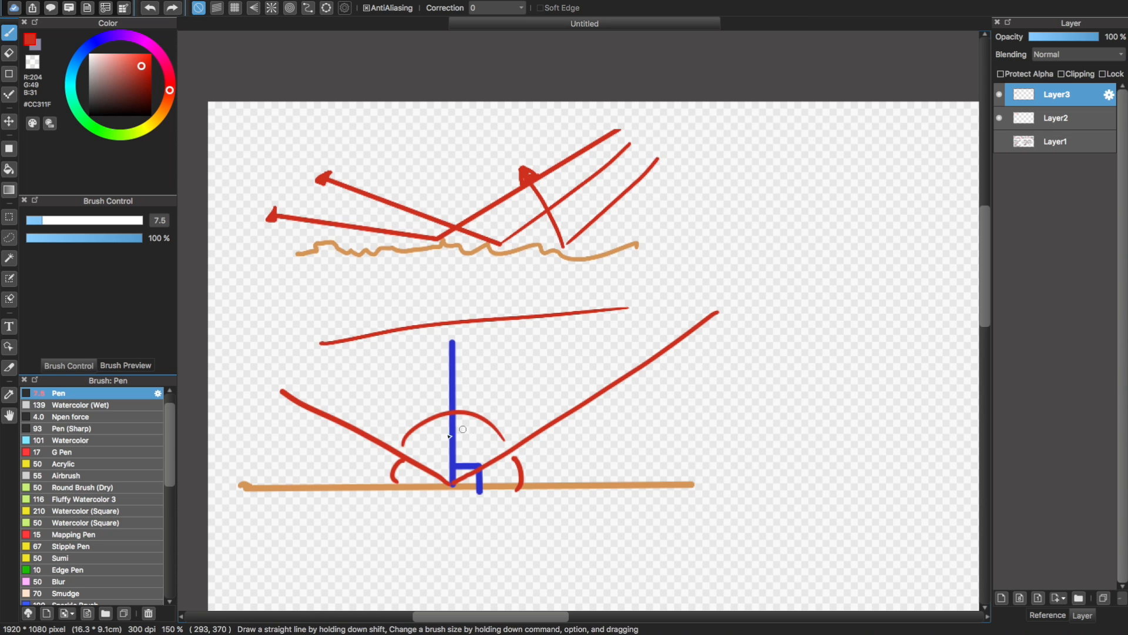
pyautogui.moveTo(405, 454); pyautogui.dragTo(519, 441)
pyautogui.press('super+z')
# Draw a red arc across the normal between both rays, add equal-angle tick marks, and put an arrowhead on the reflected ray
pyautogui.moveTo(404, 455); pyautogui.dragTo(513, 448)
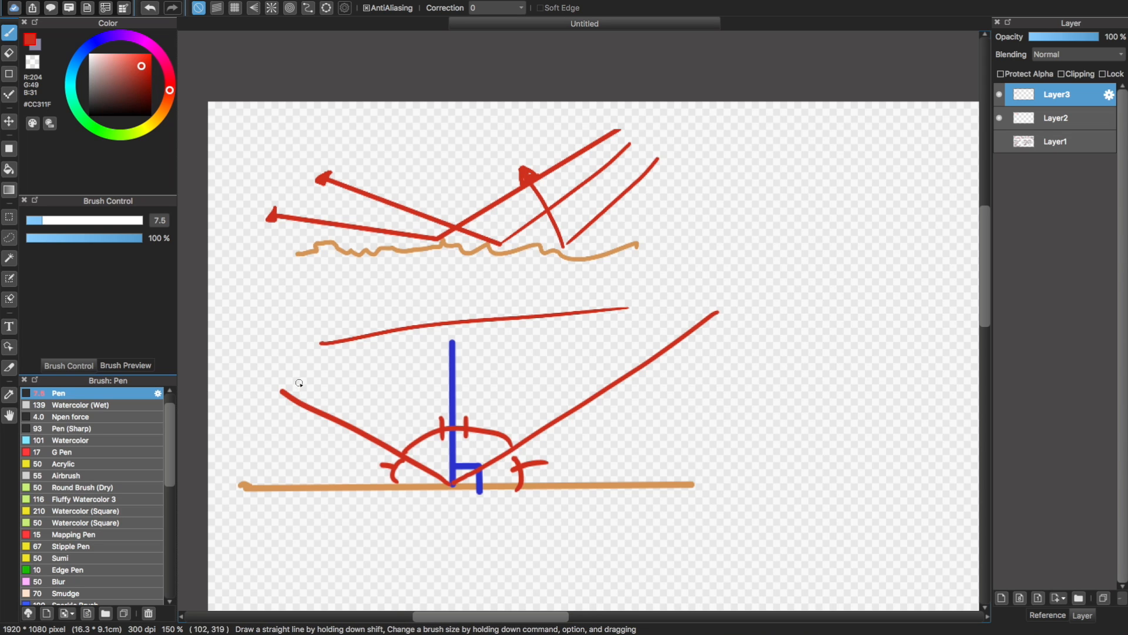
pyautogui.press('super+z')
pyautogui.moveTo(288, 398)
pyautogui.mouseDown()
pyautogui.moveTo(274, 392)
pyautogui.moveTo(306, 386)
pyautogui.mouseUp()
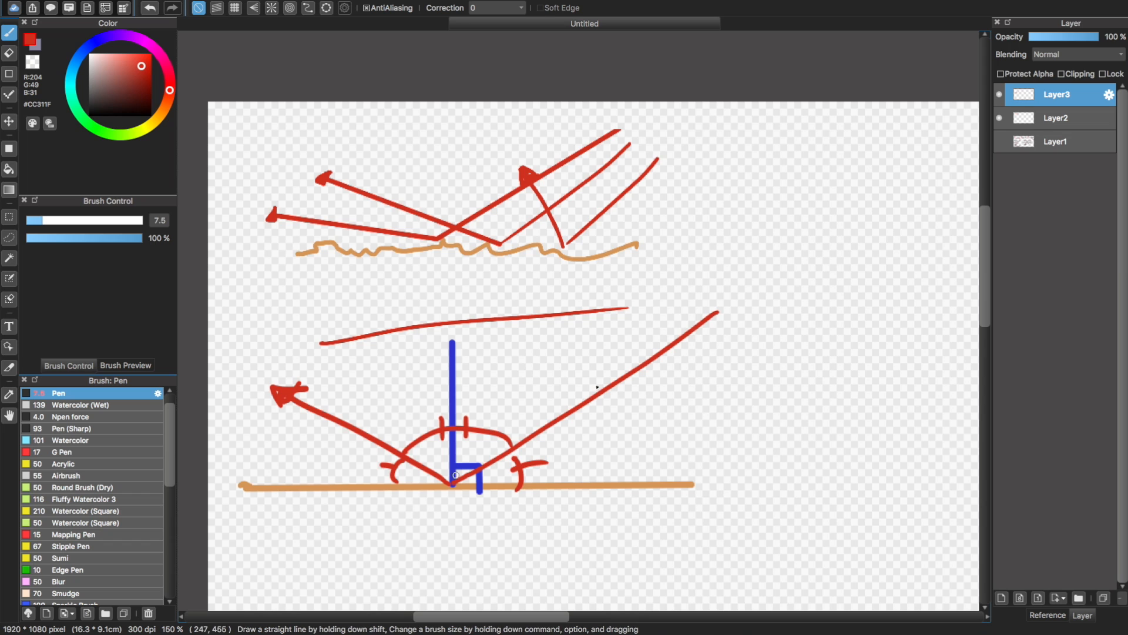
# Duplicate Layer3 twice and shift the topmost copy about 18 px to the right
pyautogui.click(999, 95)
pyautogui.click(999, 96)
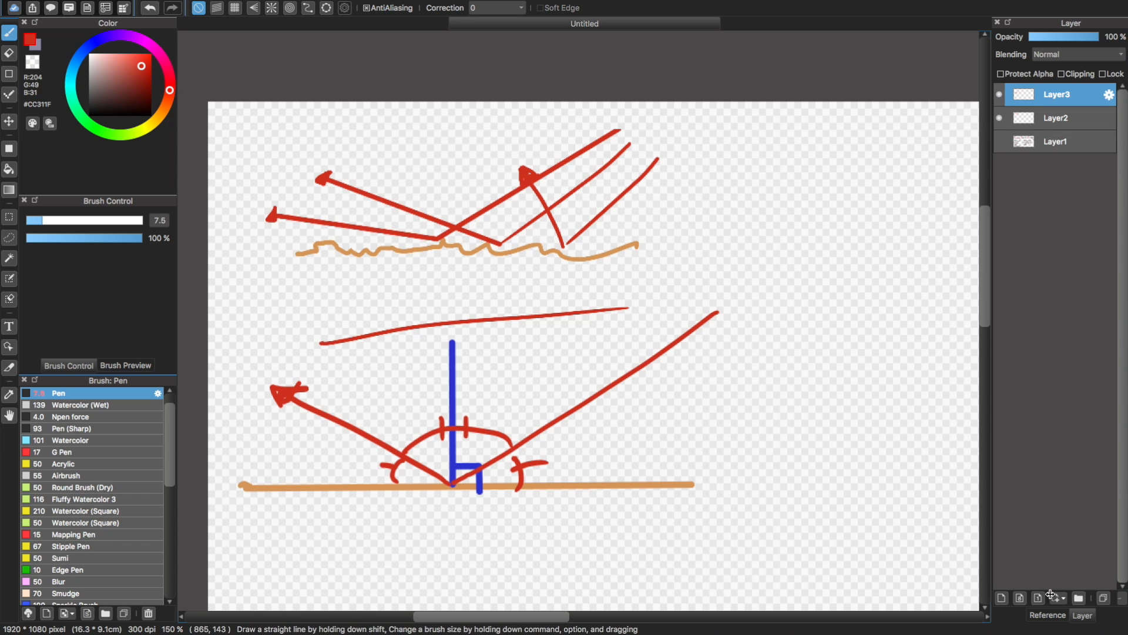
pyautogui.click(1102, 598)
pyautogui.click(1102, 598)
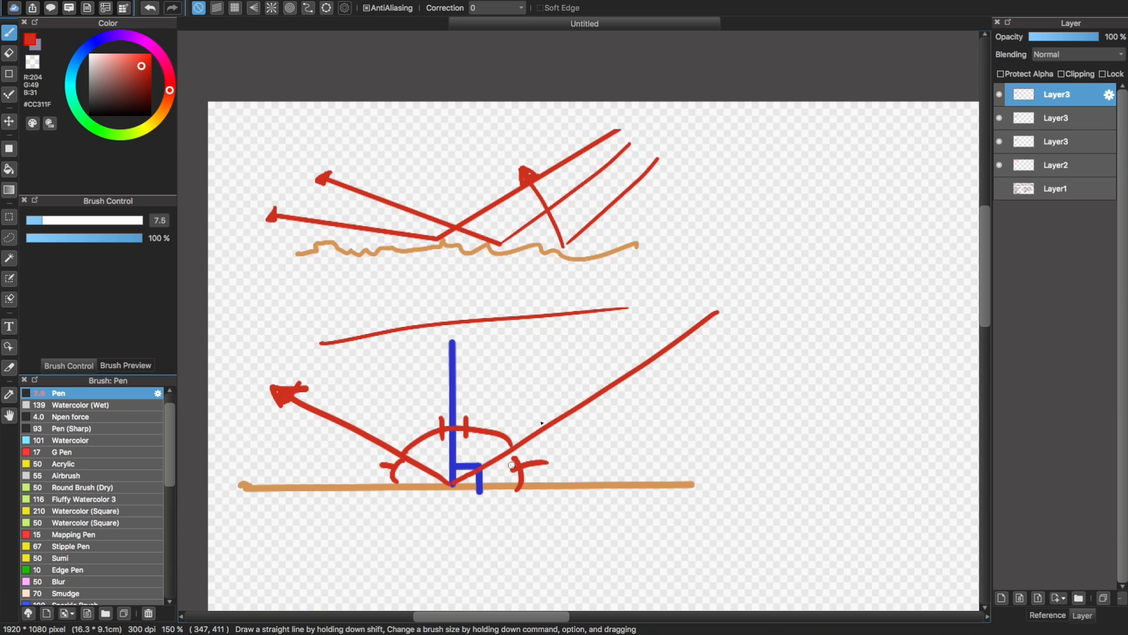
pyautogui.press('super+t')
pyautogui.moveTo(520, 404)
pyautogui.mouseDown()
pyautogui.moveTo(544, 404)
pyautogui.moveTo(529, 401)
pyautogui.mouseUp()
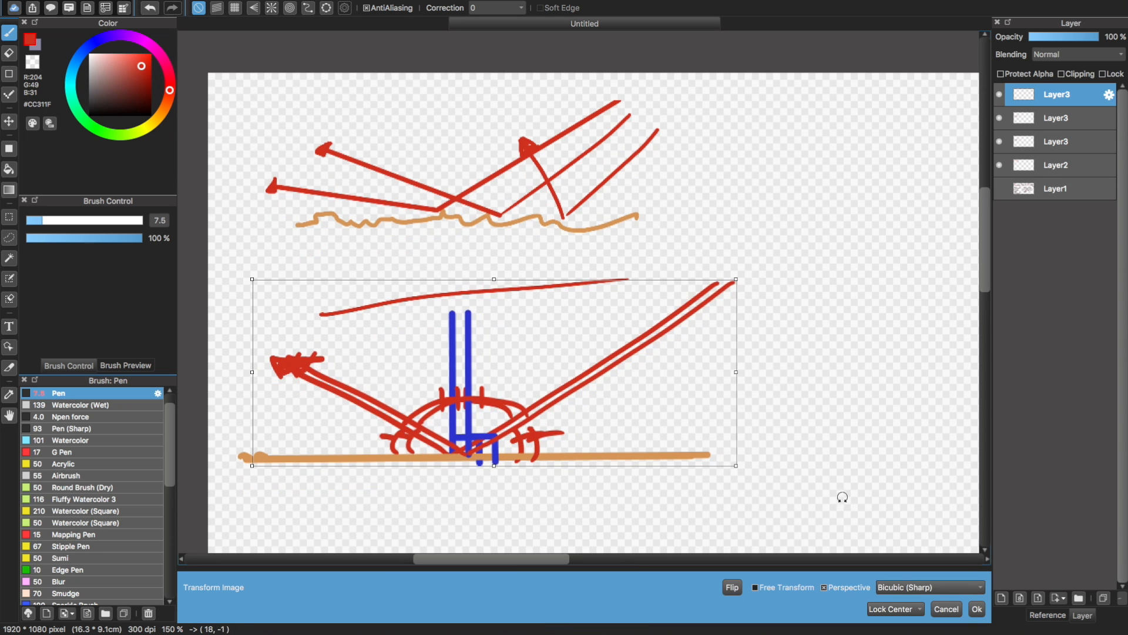
pyautogui.click(978, 610)
# Shift the middle Layer3 copy about 47 px to the right to show another parallel set of rays
pyautogui.click(1036, 121)
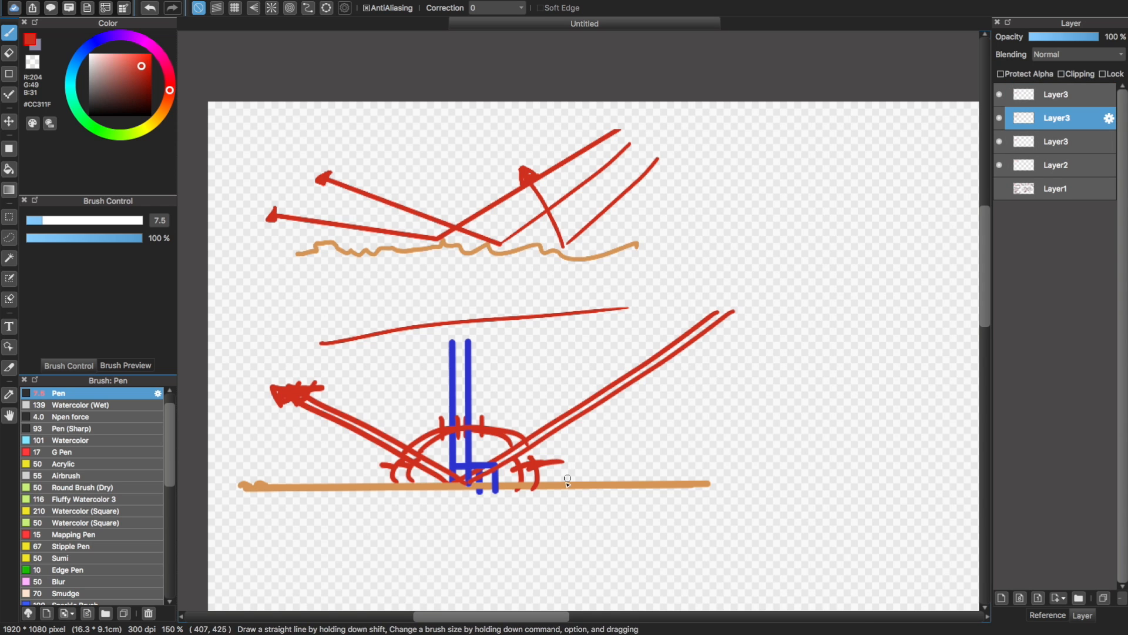
pyautogui.press('super+t')
pyautogui.moveTo(501, 411); pyautogui.dragTo(539, 410)
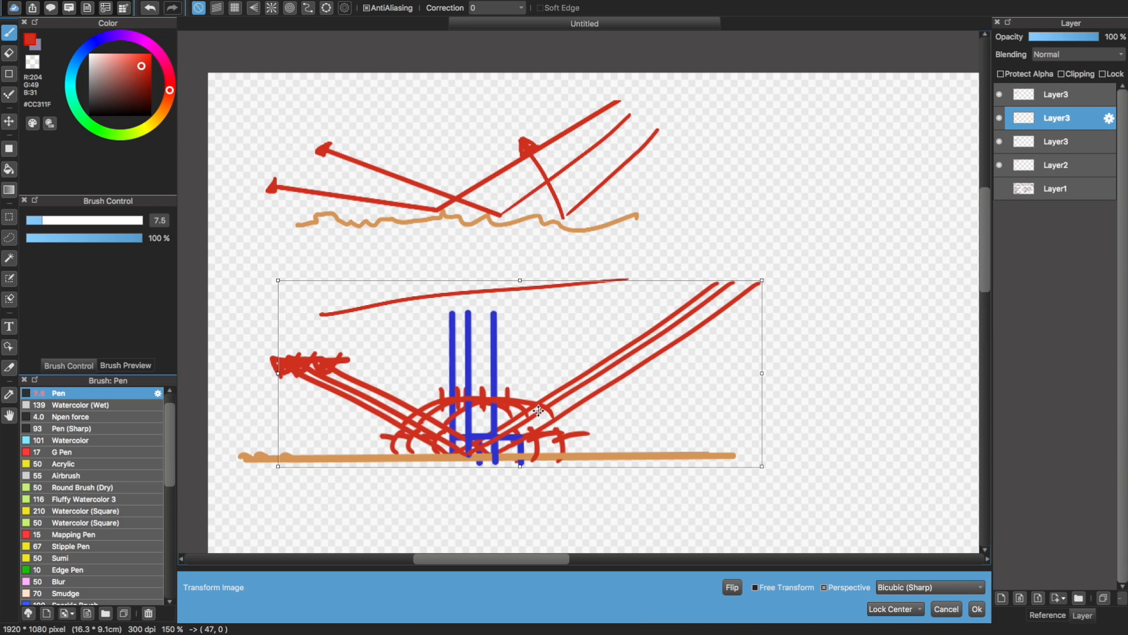
pyautogui.click(977, 608)
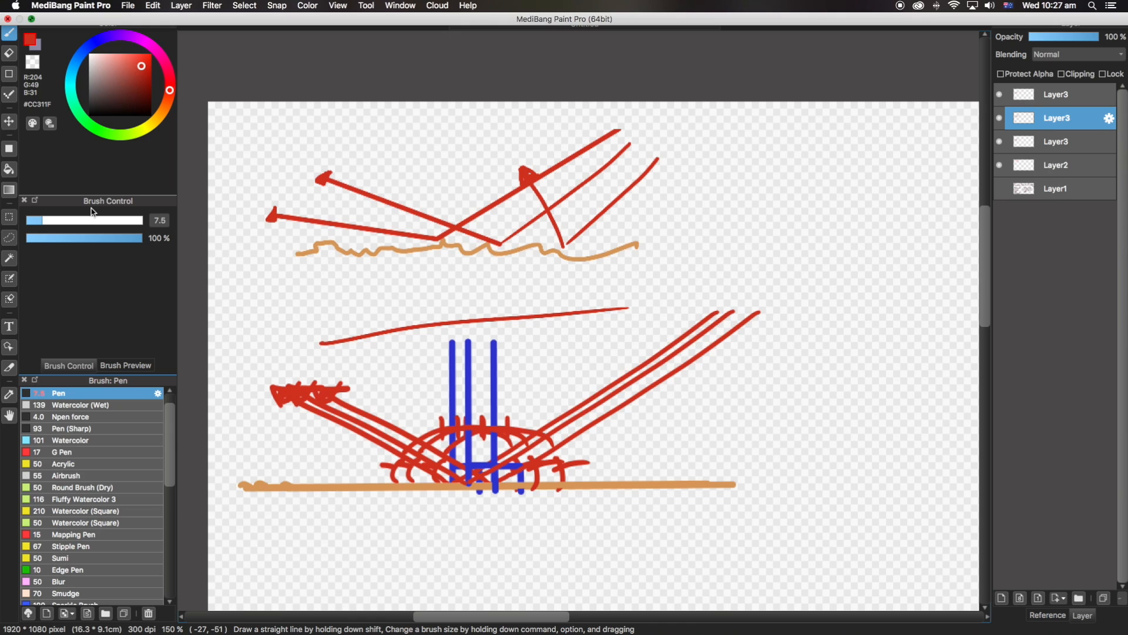
# Shrink the paint window from full size, move it aside, and switch to Blender
pyautogui.click(32, 19)
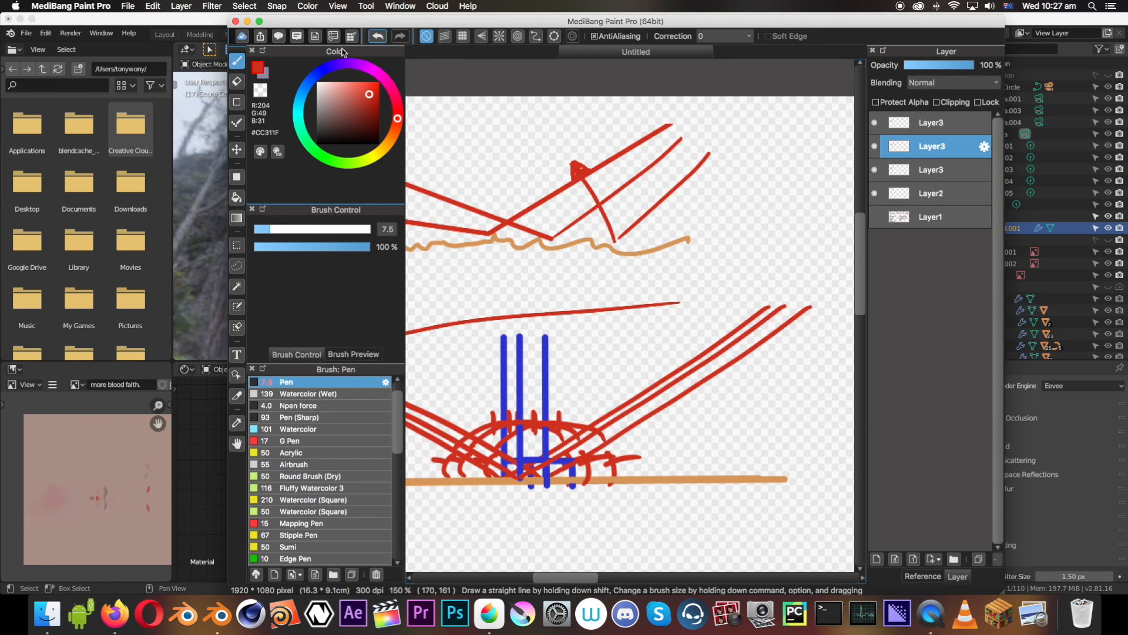
pyautogui.moveTo(368, 25); pyautogui.dragTo(733, 22)
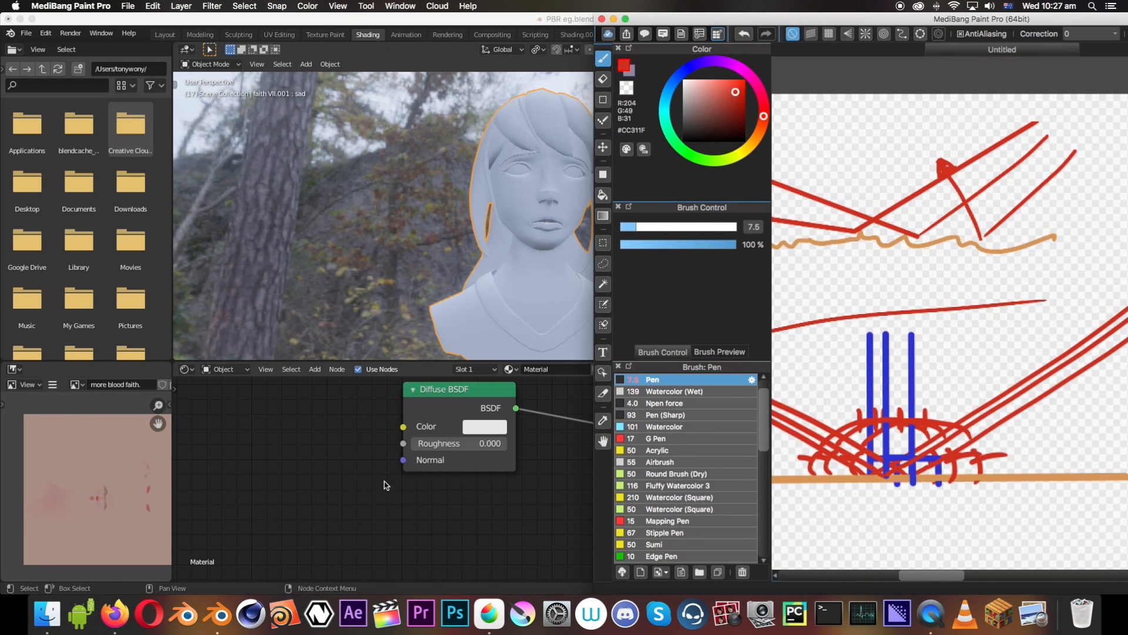
pyautogui.click(384, 481)
# Replace the Diffuse BSDF node with a Glossy BSDF connected to the Material Output's Surface input
pyautogui.click(467, 413)
pyautogui.press('x')
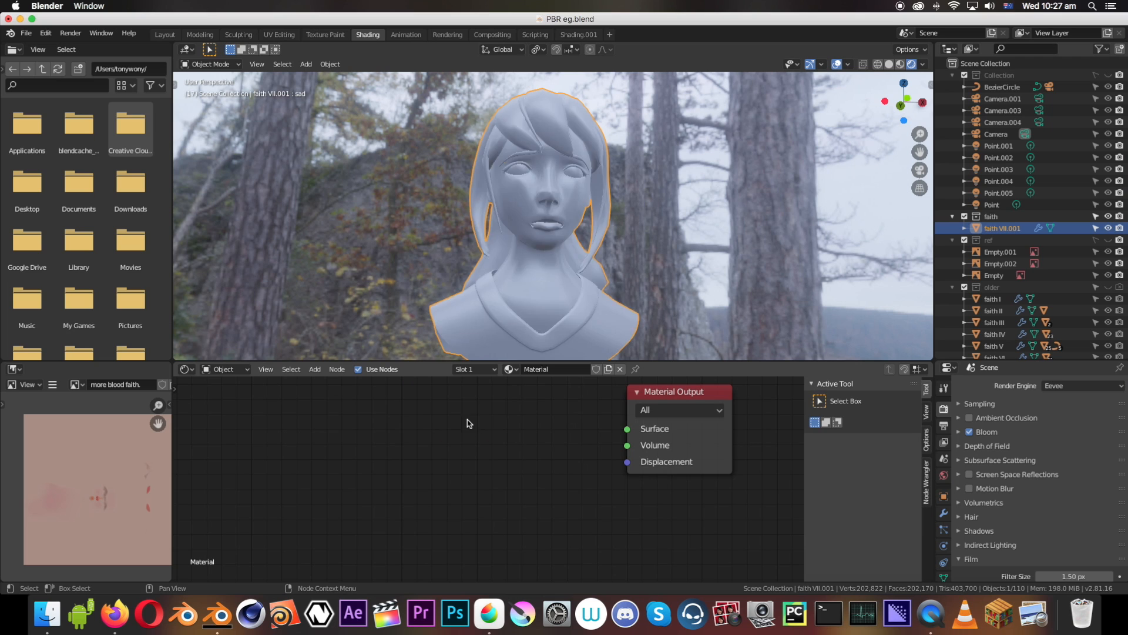
pyautogui.hotkey('shift', 'a')
pyautogui.moveTo(456, 427)
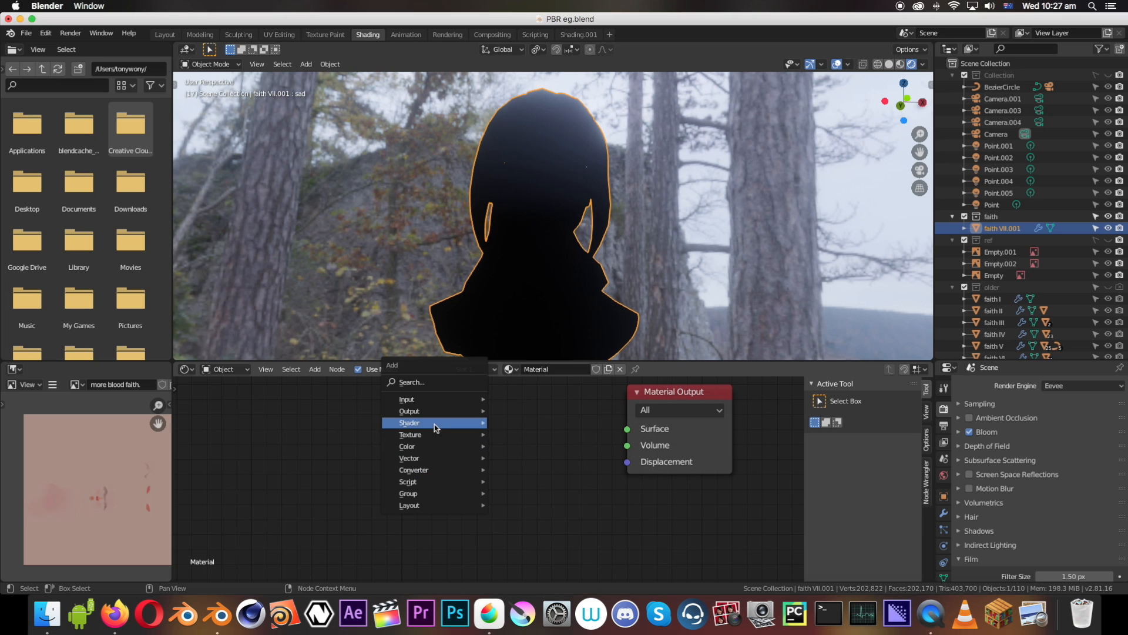
pyautogui.click(539, 280)
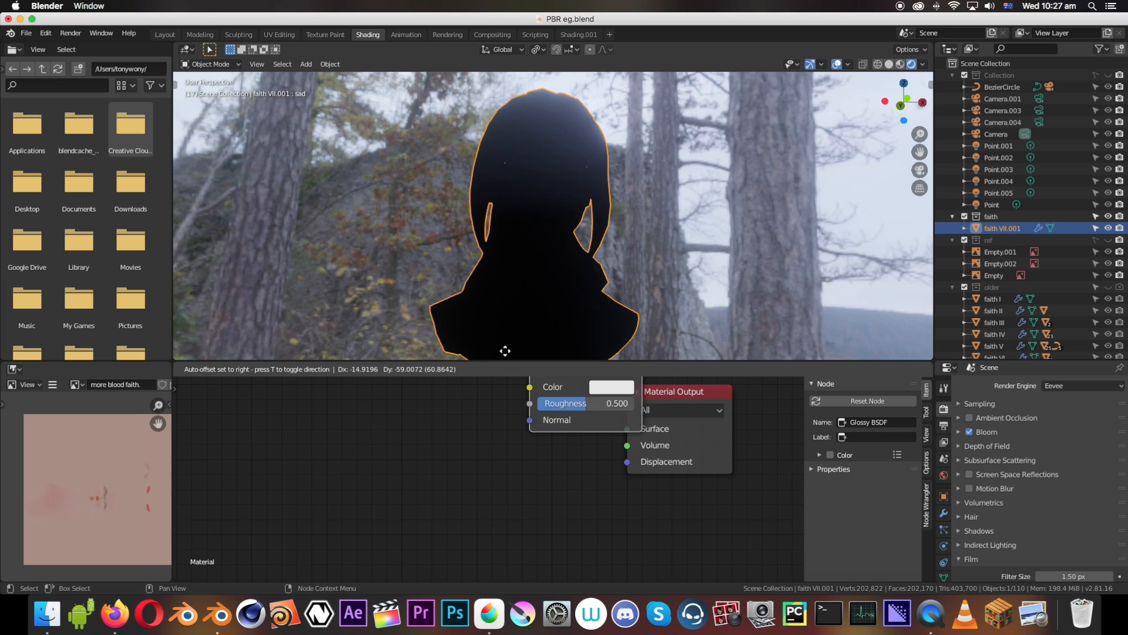
pyautogui.moveTo(512, 430); pyautogui.dragTo(627, 429)
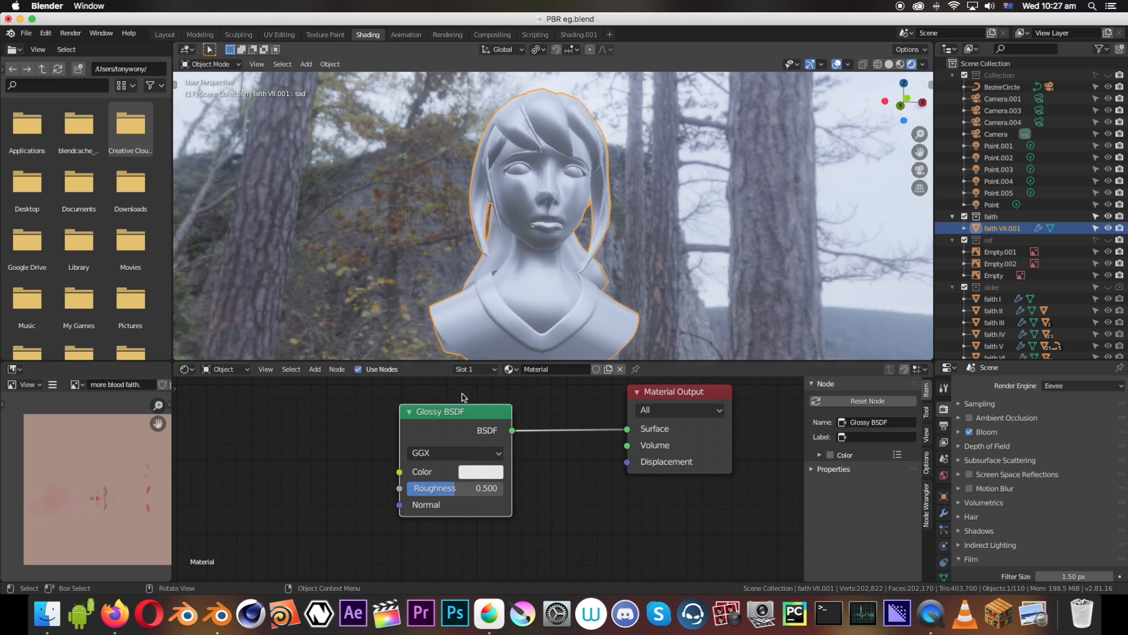
# Set the Glossy BSDF's Roughness to 0 and examine the reflections on the bust from several angles and up close
pyautogui.moveTo(450, 485)
pyautogui.mouseDown()
pyautogui.moveTo(422, 488)
pyautogui.moveTo(488, 488)
pyautogui.moveTo(413, 487)
pyautogui.moveTo(456, 480)
pyautogui.moveTo(470, 492)
pyautogui.moveTo(408, 491)
pyautogui.moveTo(365, 469)
pyautogui.mouseUp()
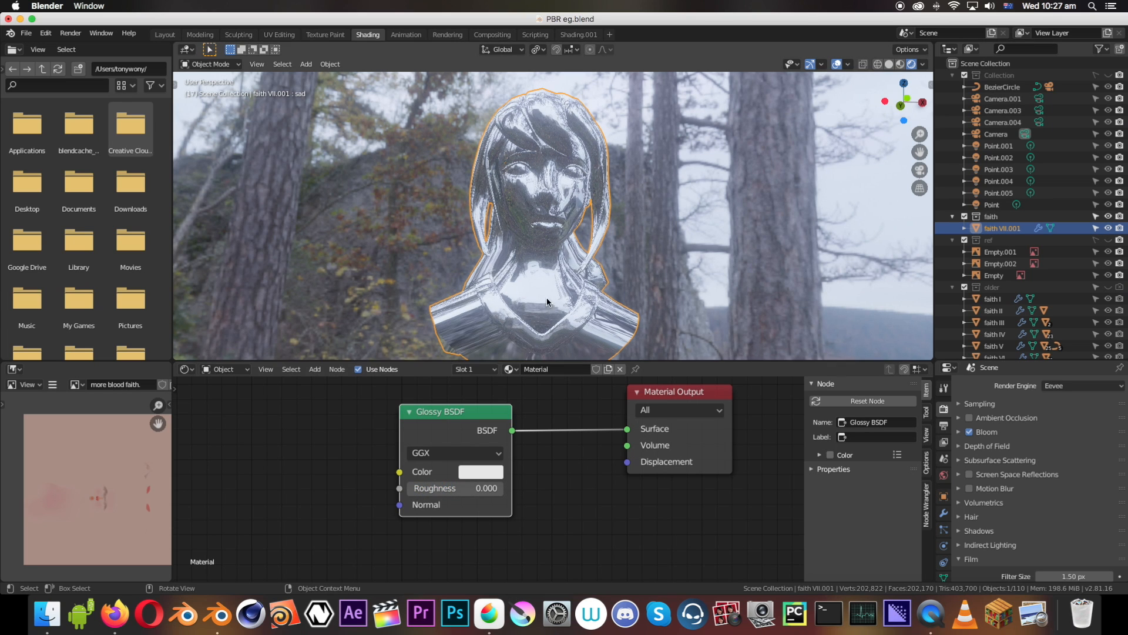
pyautogui.moveTo(547, 297); pyautogui.dragTo(512, 245, button='middle')
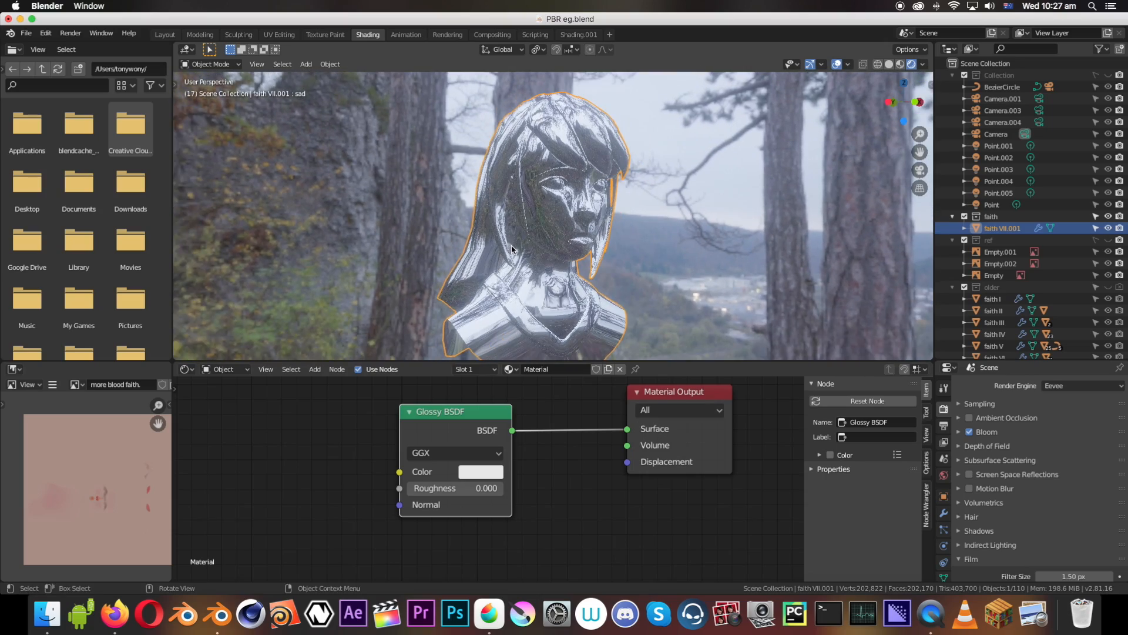
pyautogui.moveTo(618, 186); pyautogui.dragTo(488, 200, button='middle')
pyautogui.scroll(8, 527, 188)
pyautogui.scroll(-2, 527, 188)
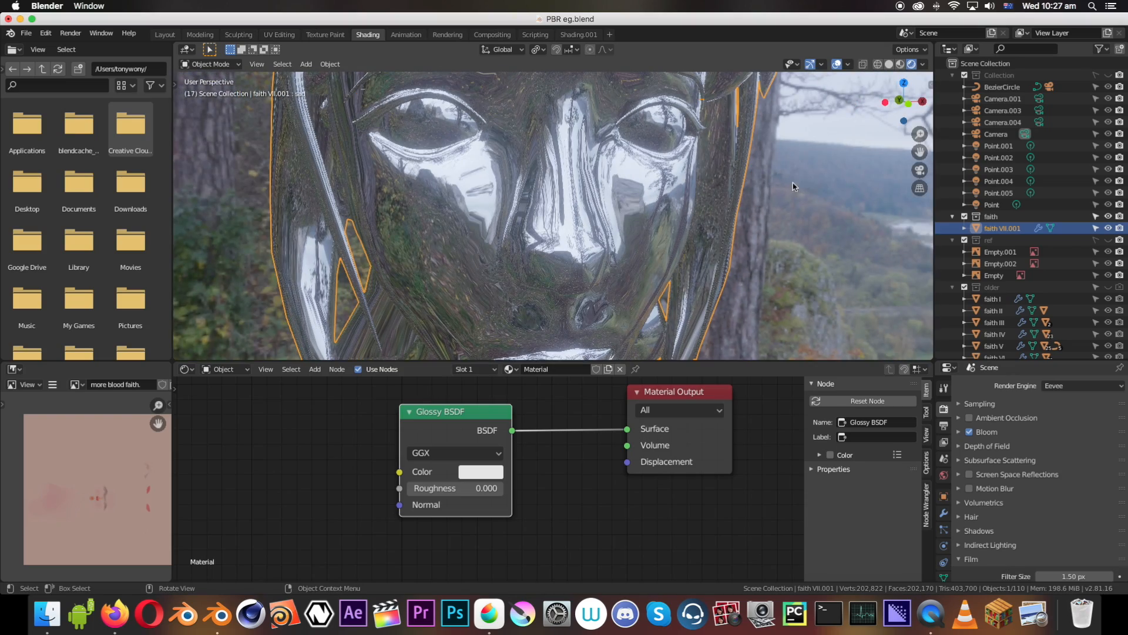
pyautogui.scroll(-5, 794, 187)
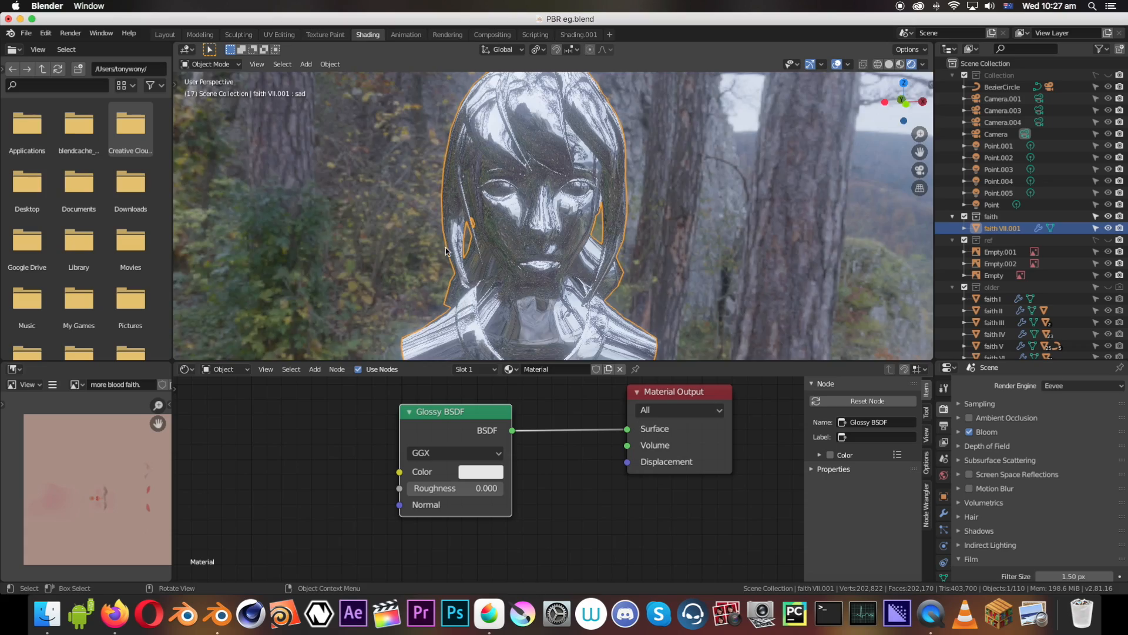
# Set the Glossy BSDF's Roughness to 0.5 and save the file
pyautogui.moveTo(446, 251); pyautogui.dragTo(550, 309, button='middle')
pyautogui.scroll(-5, 509, 230)
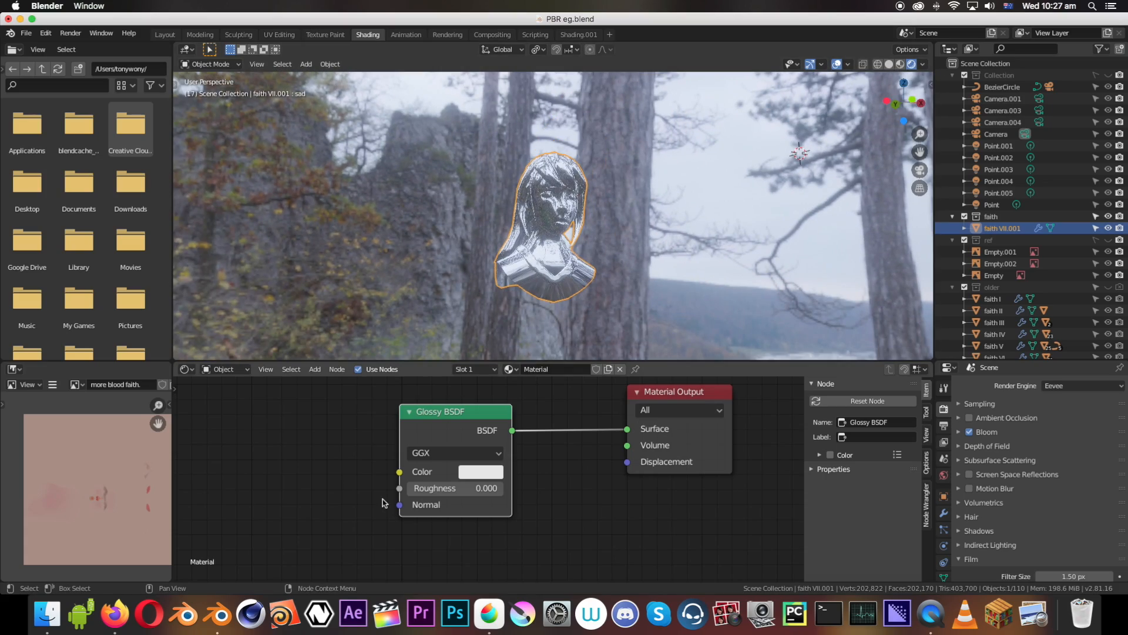
pyautogui.moveTo(428, 495)
pyautogui.mouseDown()
pyautogui.moveTo(492, 489)
pyautogui.moveTo(442, 489)
pyautogui.moveTo(456, 489)
pyautogui.mouseUp()
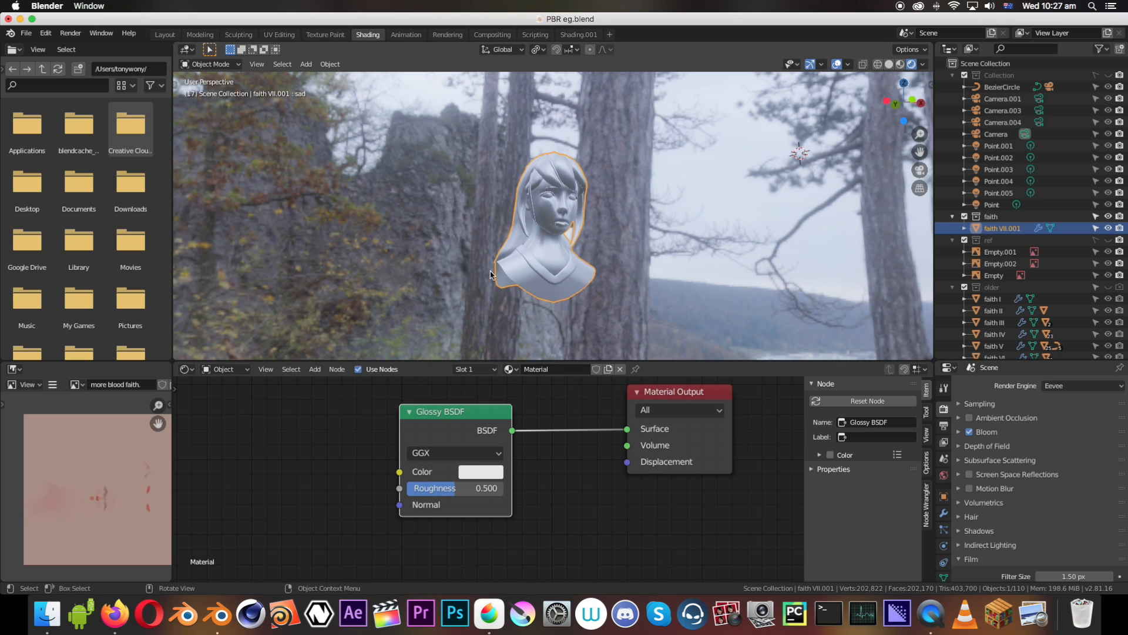
pyautogui.hotkey('ctrl', 's')
# Add a point light to the scene and move it to the bust's side
pyautogui.hotkey('shift', 'a')
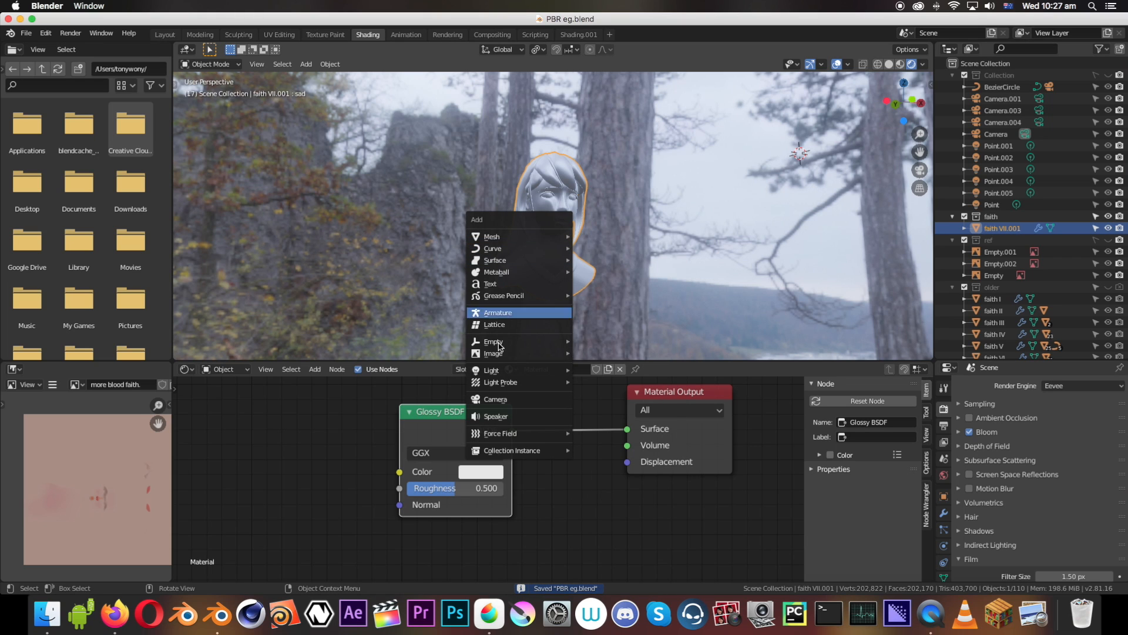
pyautogui.moveTo(495, 372)
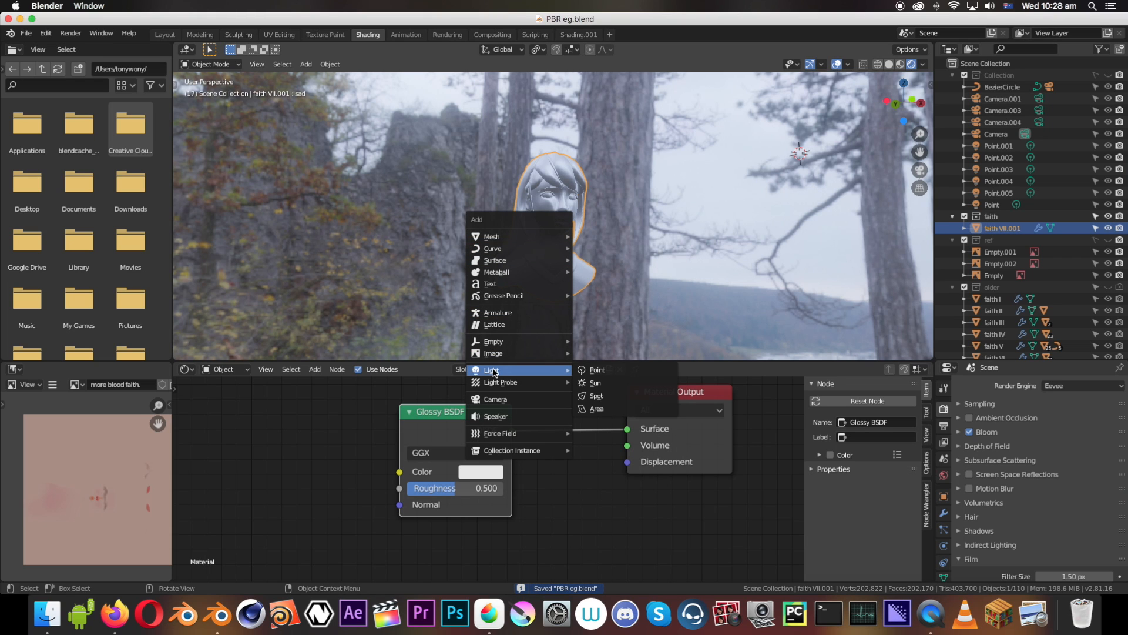
pyautogui.click(595, 369)
pyautogui.press('g')
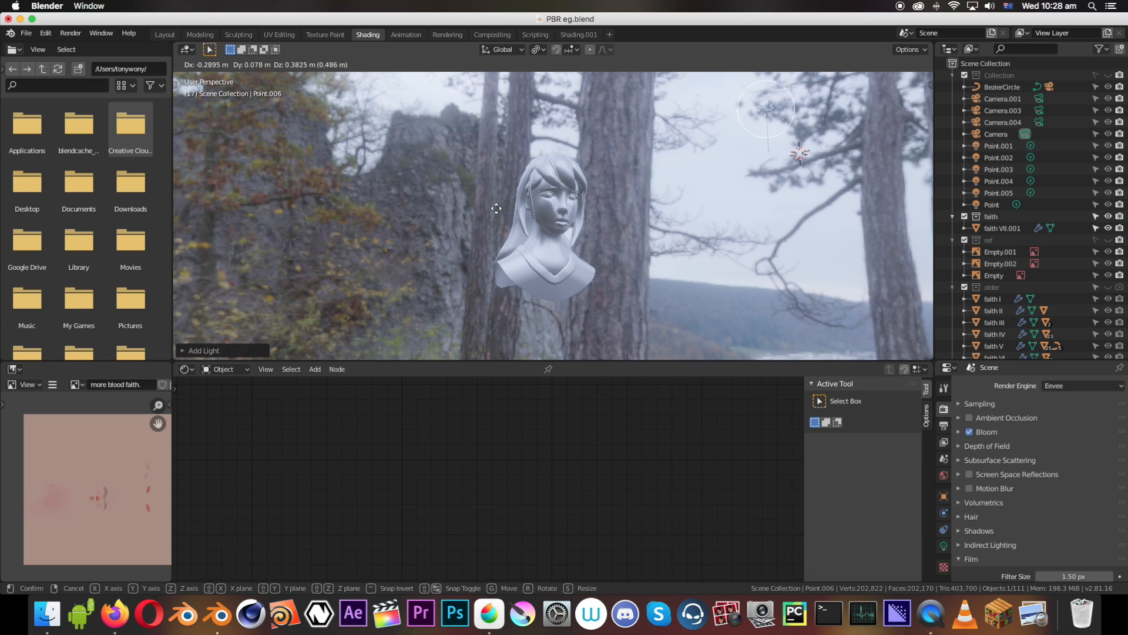
pyautogui.click(345, 298)
# Move the point light close in front of the bust near its shoulder, check the highlights, and save the file
pyautogui.moveTo(541, 254); pyautogui.dragTo(558, 247, button='middle')
pyautogui.scroll(6, 559, 248)
pyautogui.press('g')
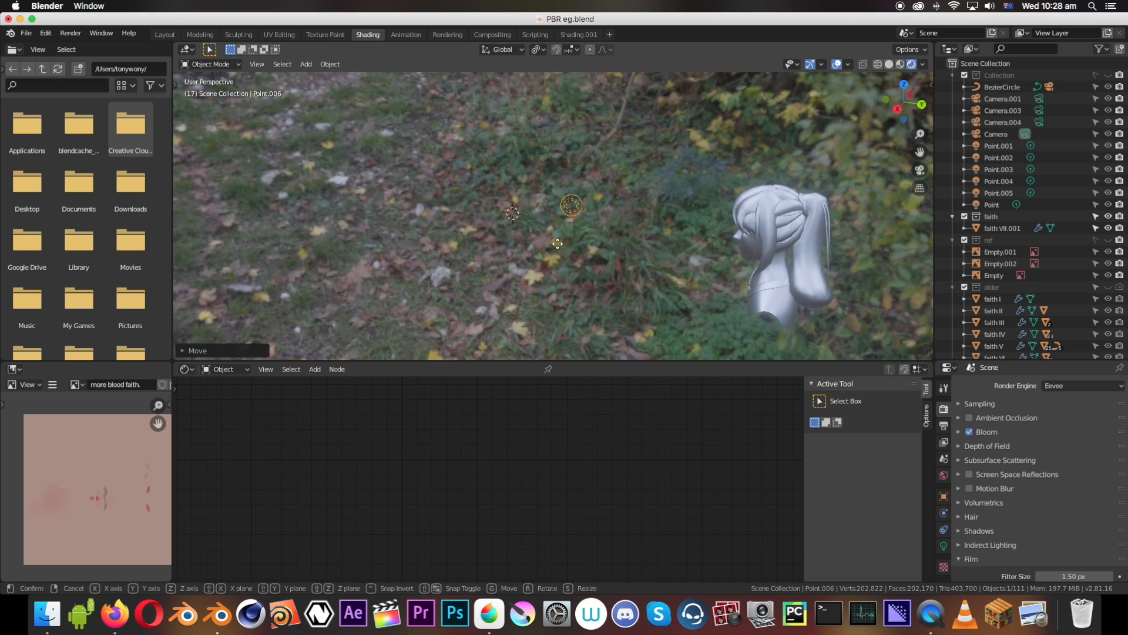
pyautogui.hotkey('shift', 'z')
pyautogui.click(729, 240)
pyautogui.moveTo(729, 240); pyautogui.dragTo(720, 210, button='middle')
pyautogui.scroll(5, 898, 242)
pyautogui.scroll(-6, 896, 242)
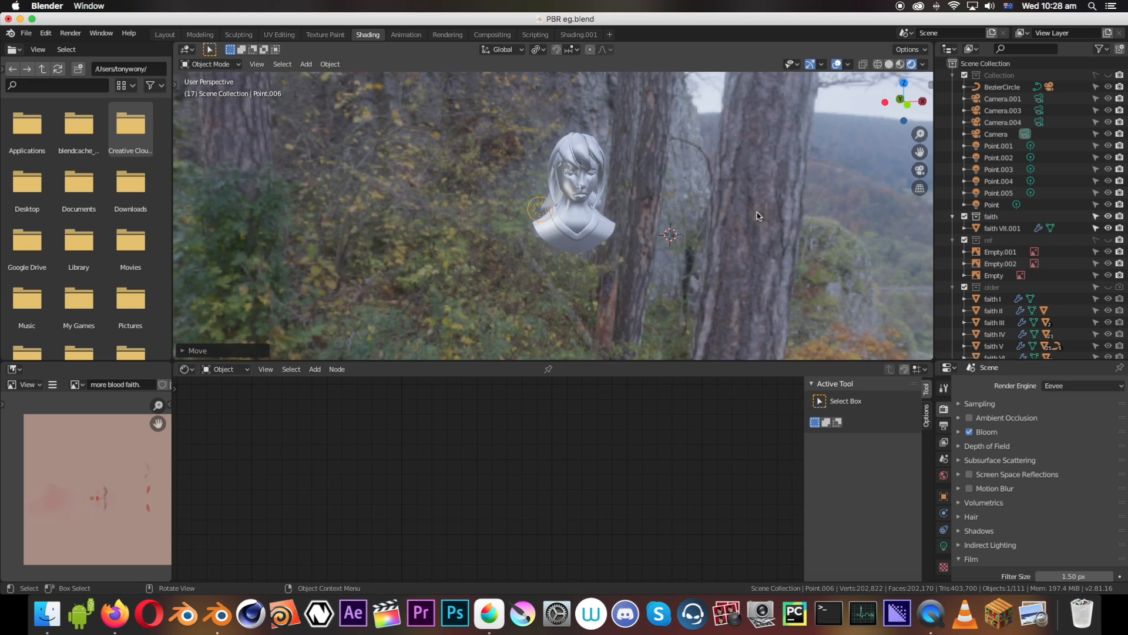
pyautogui.scroll(7, 559, 158)
pyautogui.scroll(-4, 564, 162)
pyautogui.moveTo(566, 160); pyautogui.dragTo(586, 157, button='middle')
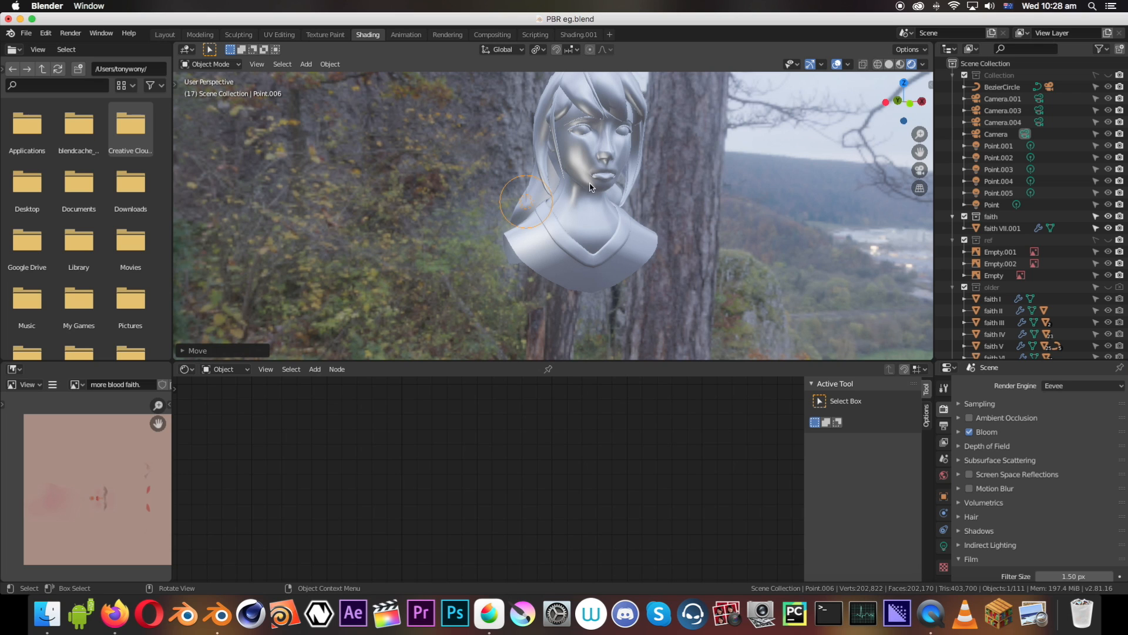
pyautogui.press('super+s')
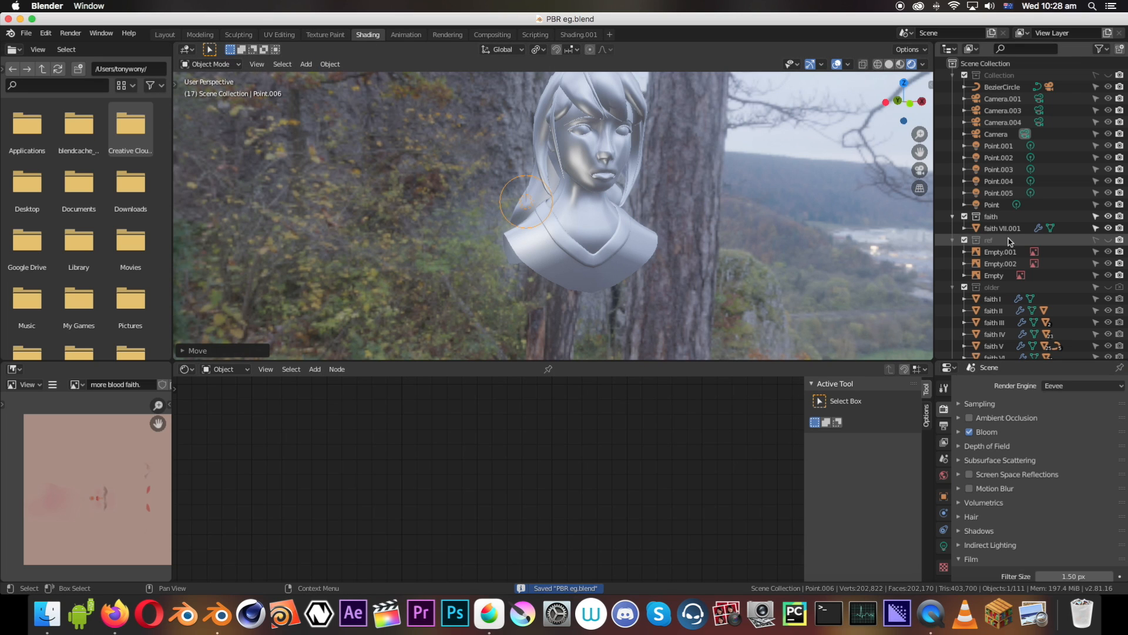
# Set the new point light's Power to 319.9 W and view the lit bust from another angle
pyautogui.scroll(-3, 1019, 546)
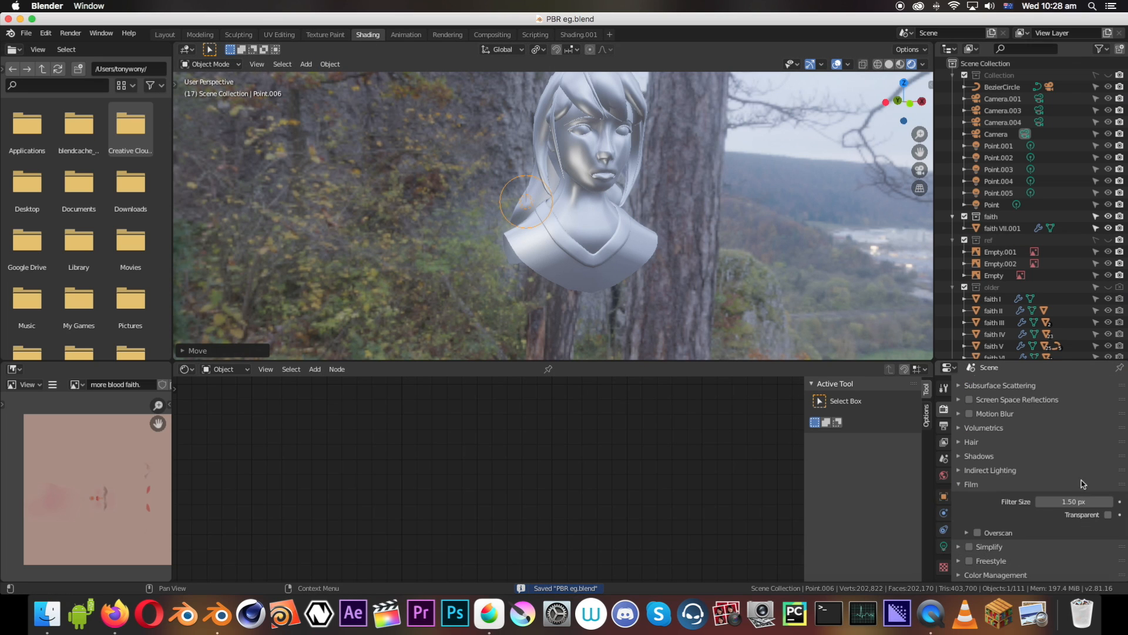
pyautogui.click(944, 546)
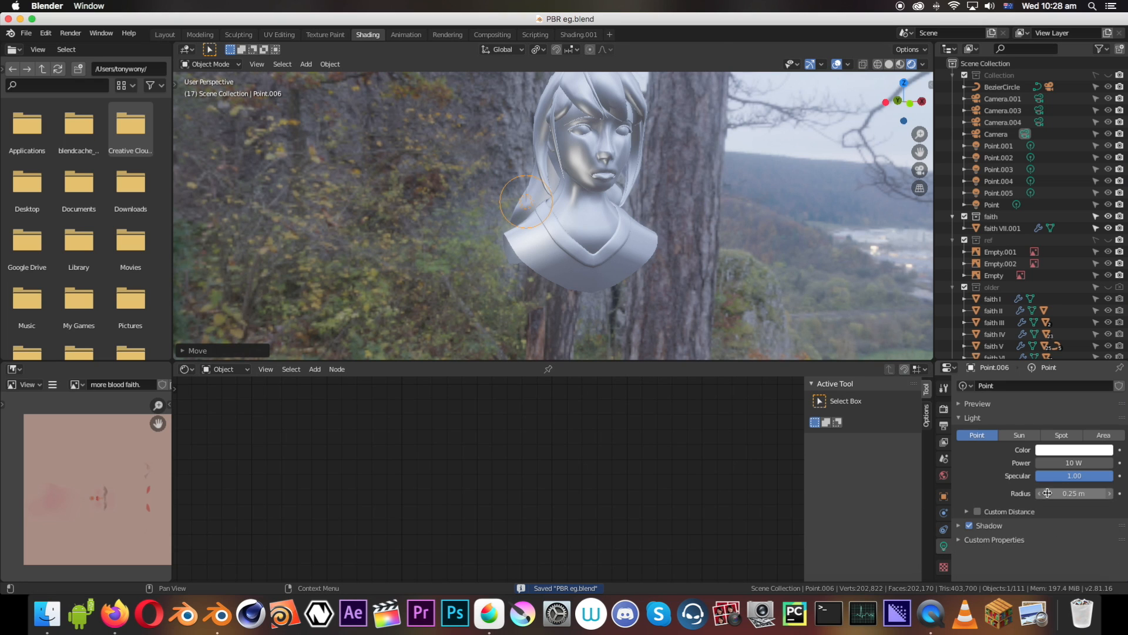
pyautogui.moveTo(1064, 463)
pyautogui.mouseDown()
pyautogui.moveTo(1119, 463)
pyautogui.moveTo(1074, 463)
pyautogui.mouseUp()
pyautogui.moveTo(617, 244); pyautogui.dragTo(497, 177, button='middle')
# Select the bust, shift its Glossy BSDF node away from the Material Output, and set Roughness to 0
pyautogui.click(601, 170)
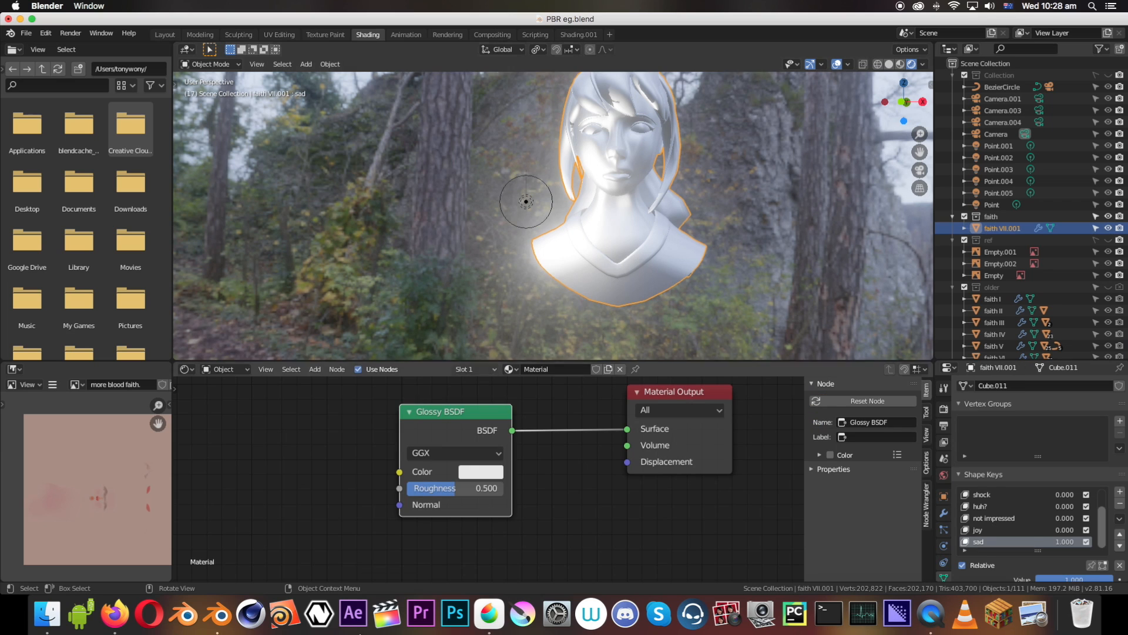
pyautogui.press('g')
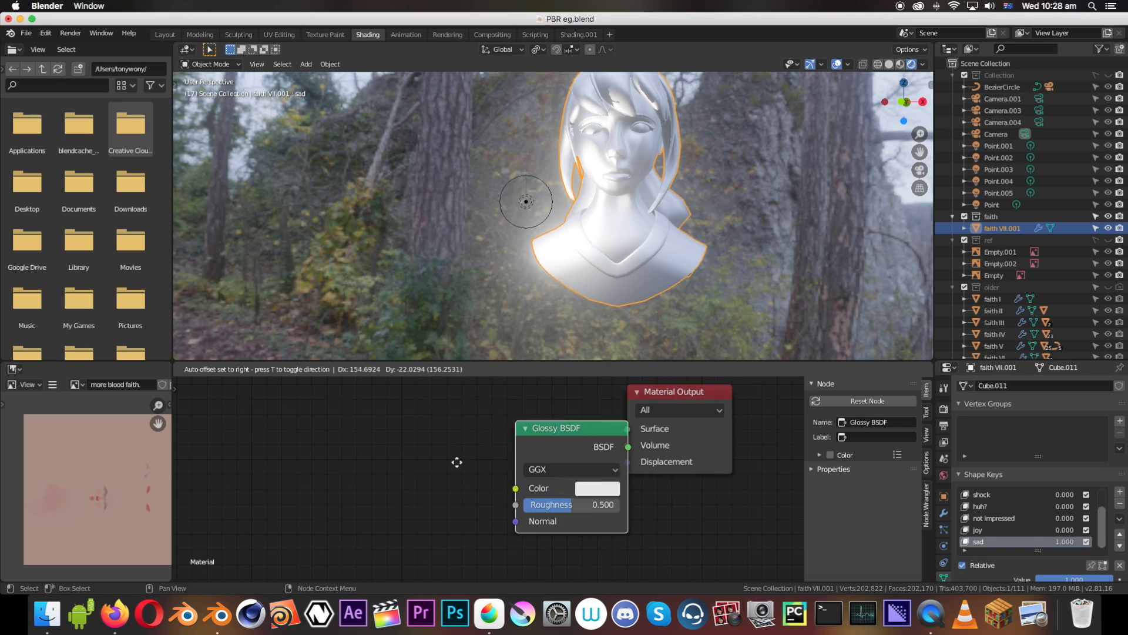
pyautogui.click(366, 444)
pyautogui.moveTo(365, 446); pyautogui.dragTo(313, 446)
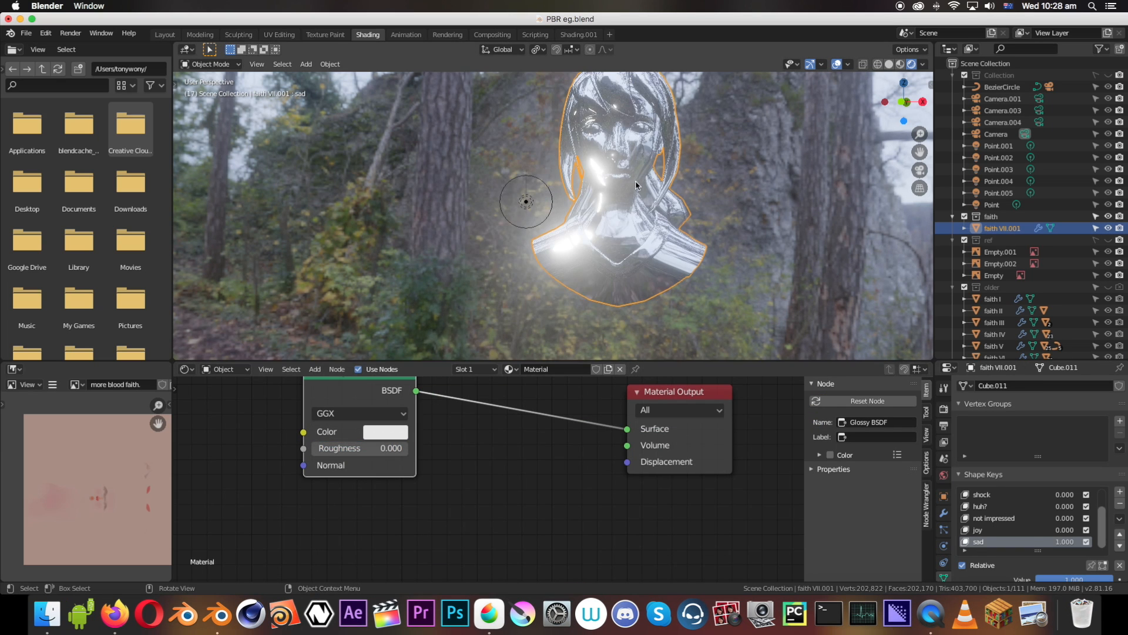
pyautogui.moveTo(558, 199); pyautogui.dragTo(647, 190, button='middle')
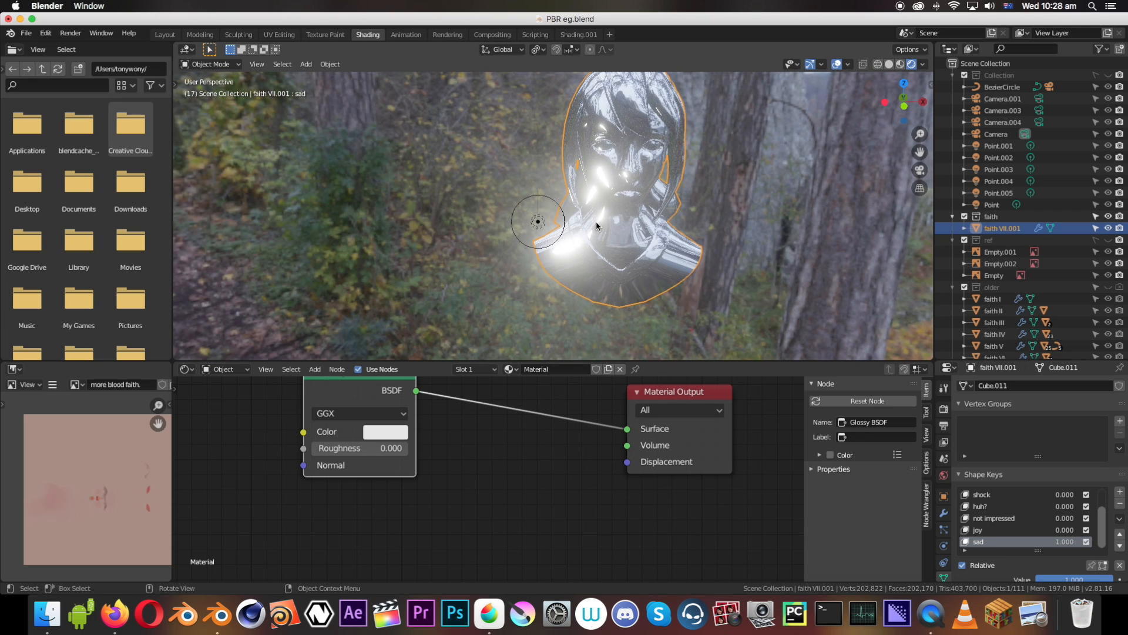
# Try the Glossy BSDF's Roughness at 1 and bring it down to 0.608
pyautogui.moveTo(353, 448); pyautogui.dragTo(411, 448)
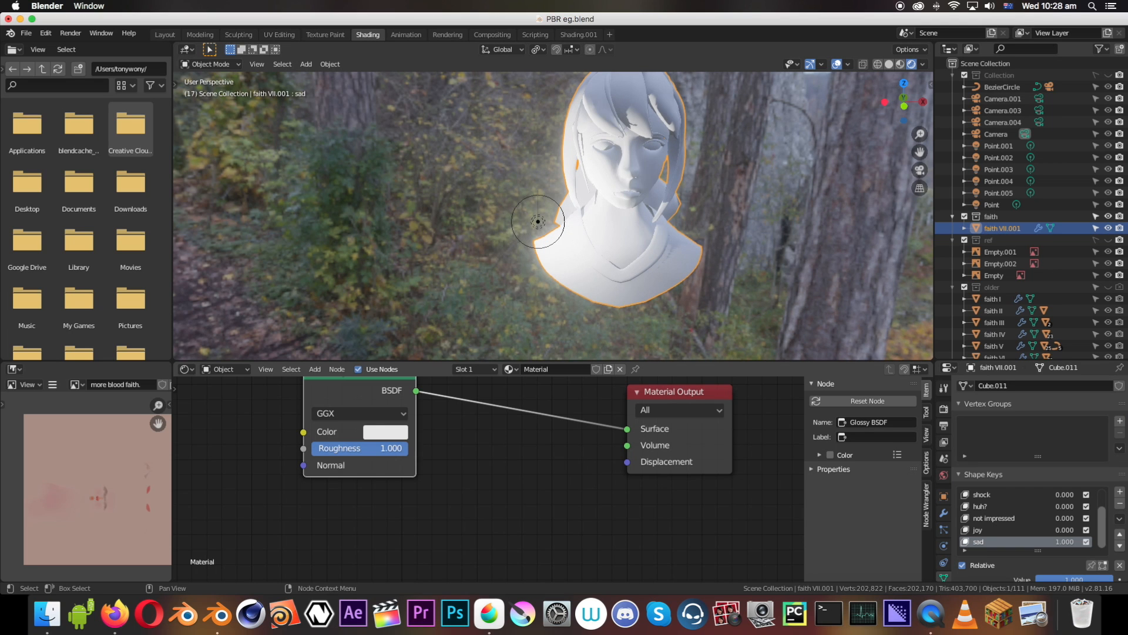
pyautogui.moveTo(408, 447)
pyautogui.mouseDown()
pyautogui.moveTo(311, 447)
pyautogui.moveTo(370, 448)
pyautogui.mouseUp()
pyautogui.scroll(-1, 370, 453)
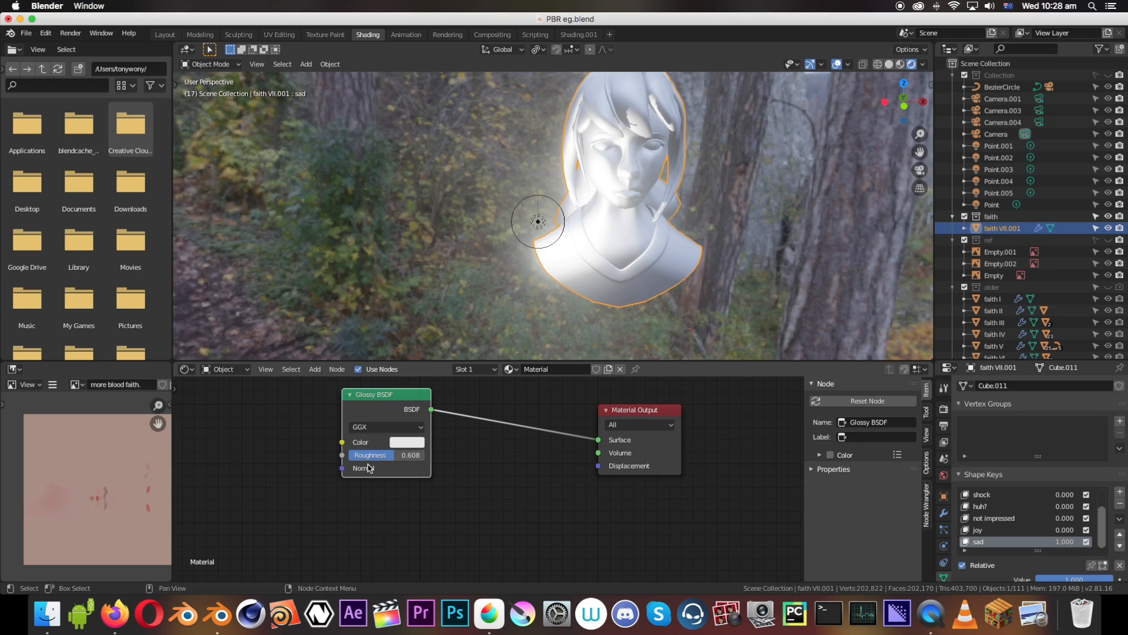
# Add a Diffuse BSDF node and place it directly below the Glossy BSDF
pyautogui.scroll(-1, 478, 516)
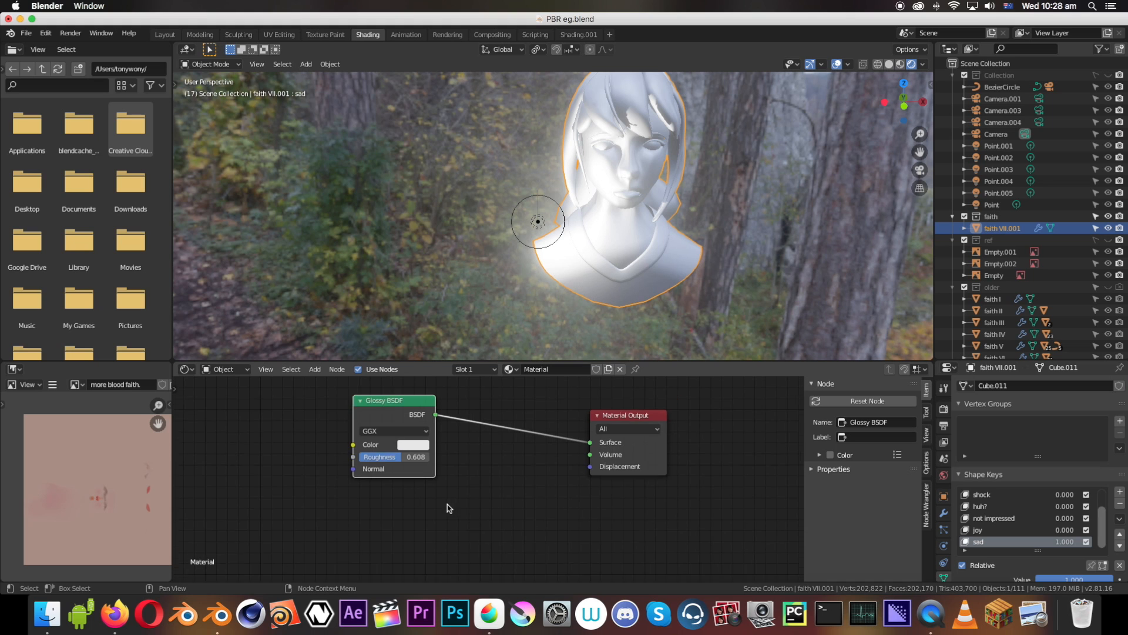
pyautogui.hotkey('shift', 'a')
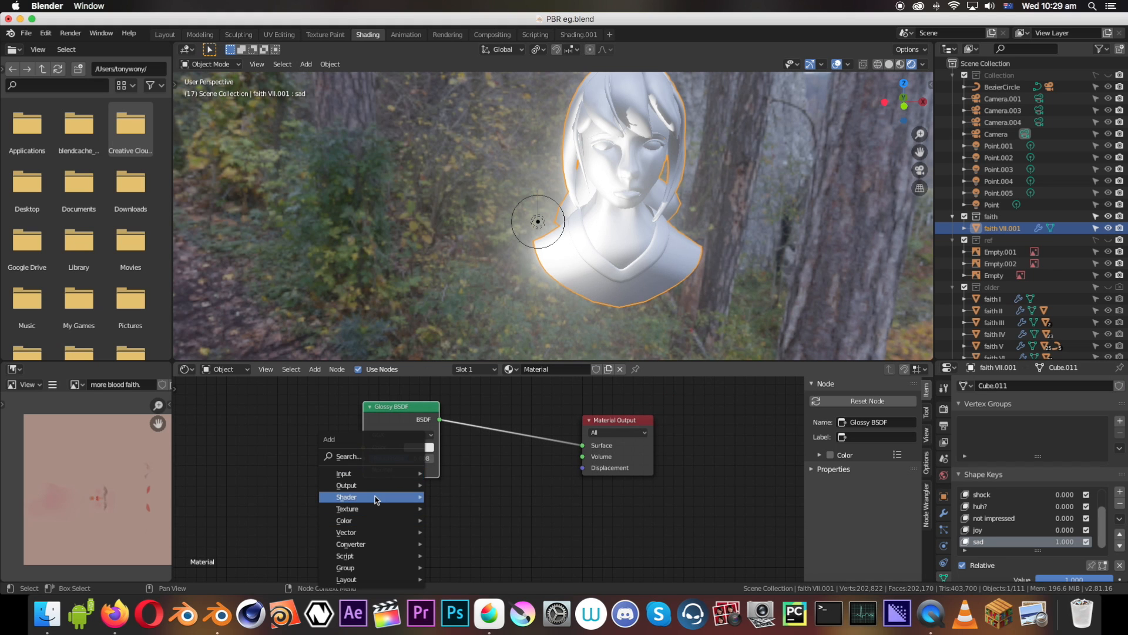
pyautogui.moveTo(381, 498)
pyautogui.click(468, 320)
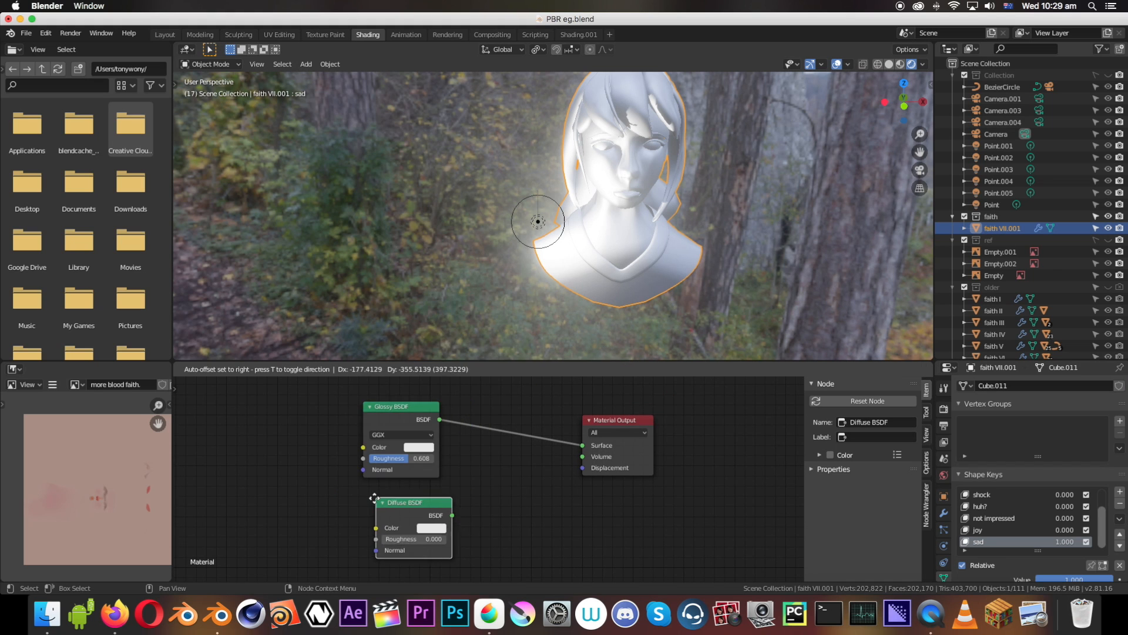
pyautogui.click(364, 491)
# Insert a Mix Shader between Glossy BSDF and Material Output, connect Diffuse BSDF to its second Shader input, and save the file
pyautogui.hotkey('shift', 'a')
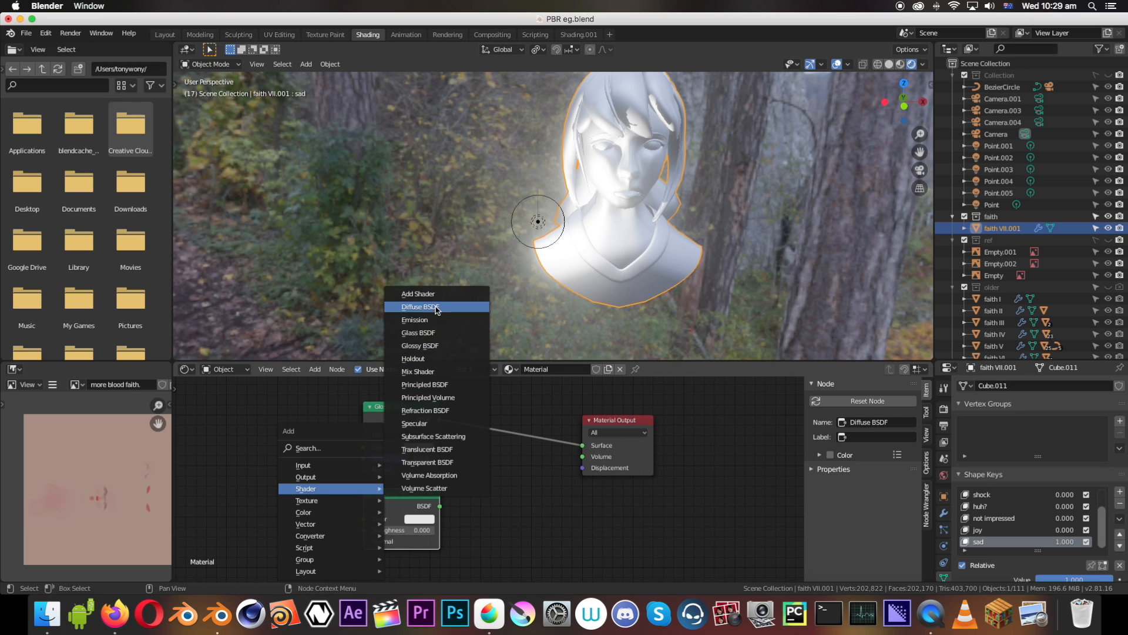
pyautogui.click(442, 371)
pyautogui.click(491, 419)
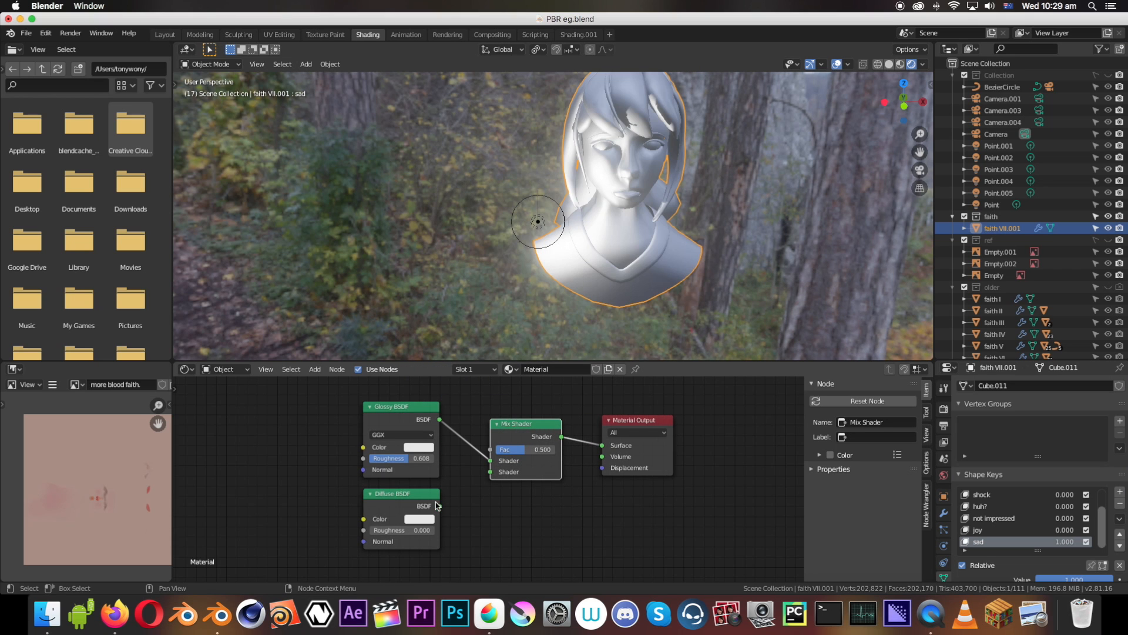
pyautogui.moveTo(440, 506); pyautogui.dragTo(485, 473)
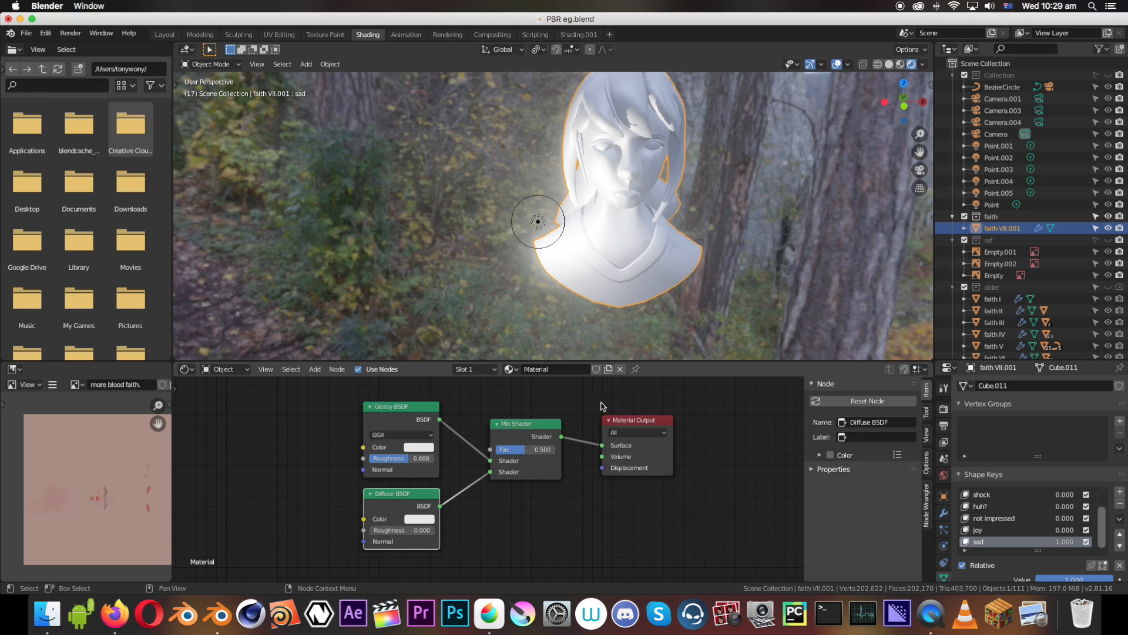
pyautogui.press('super+s')
# Set the Glossy BSDF's Roughness to 0.131 and the Mix Shader's Fac to 0.042
pyautogui.scroll(2, 507, 464)
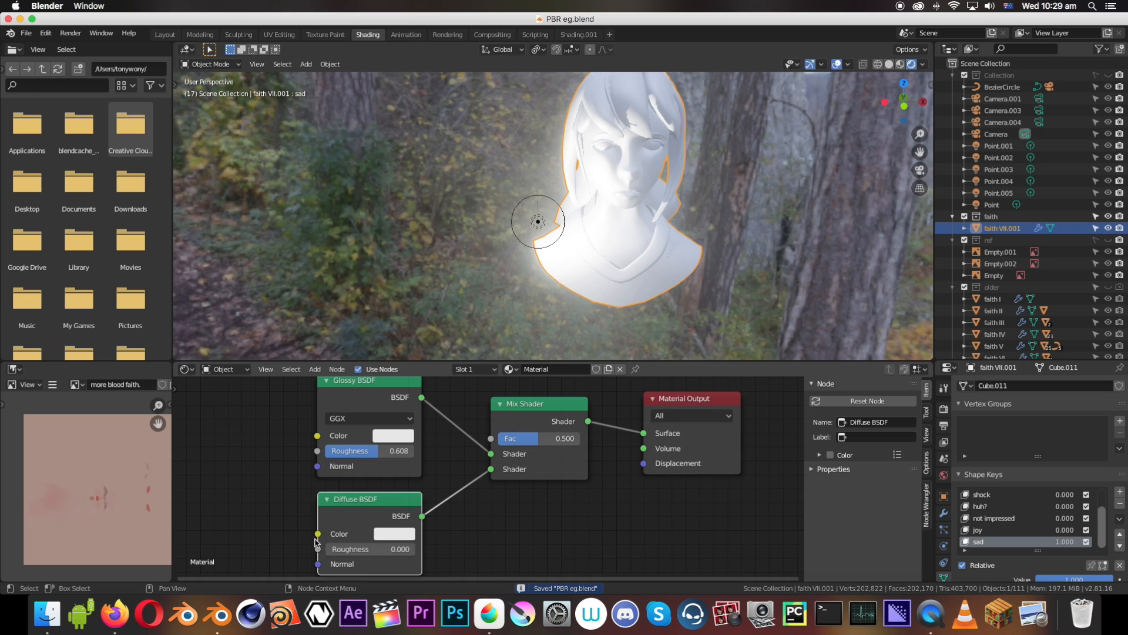
pyautogui.moveTo(370, 451); pyautogui.dragTo(327, 451)
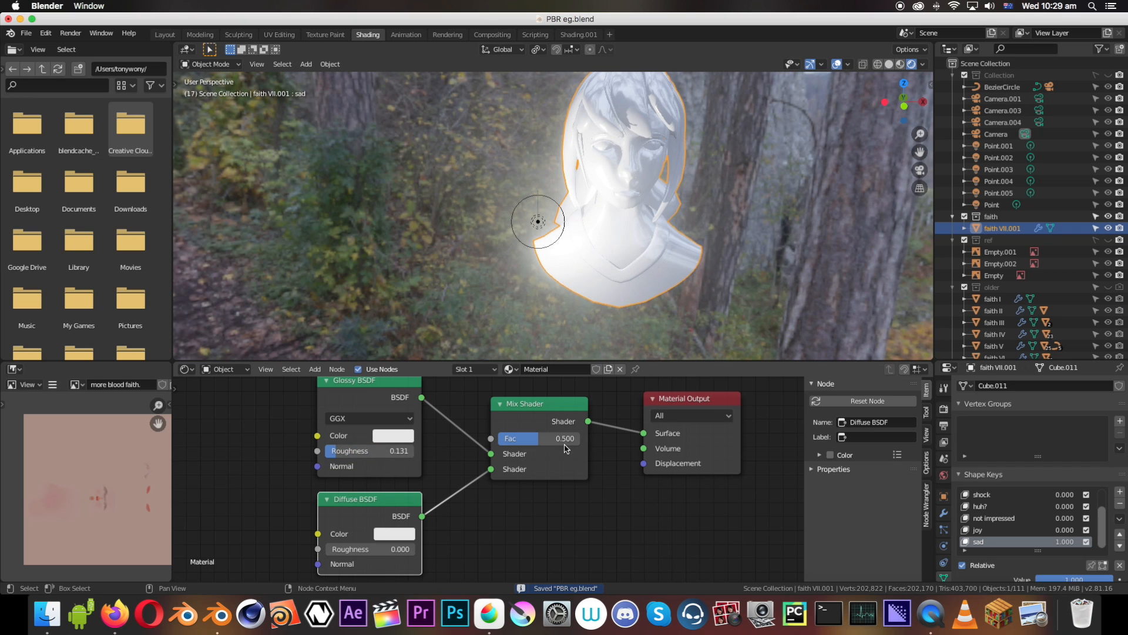
pyautogui.moveTo(547, 438); pyautogui.dragTo(503, 438)
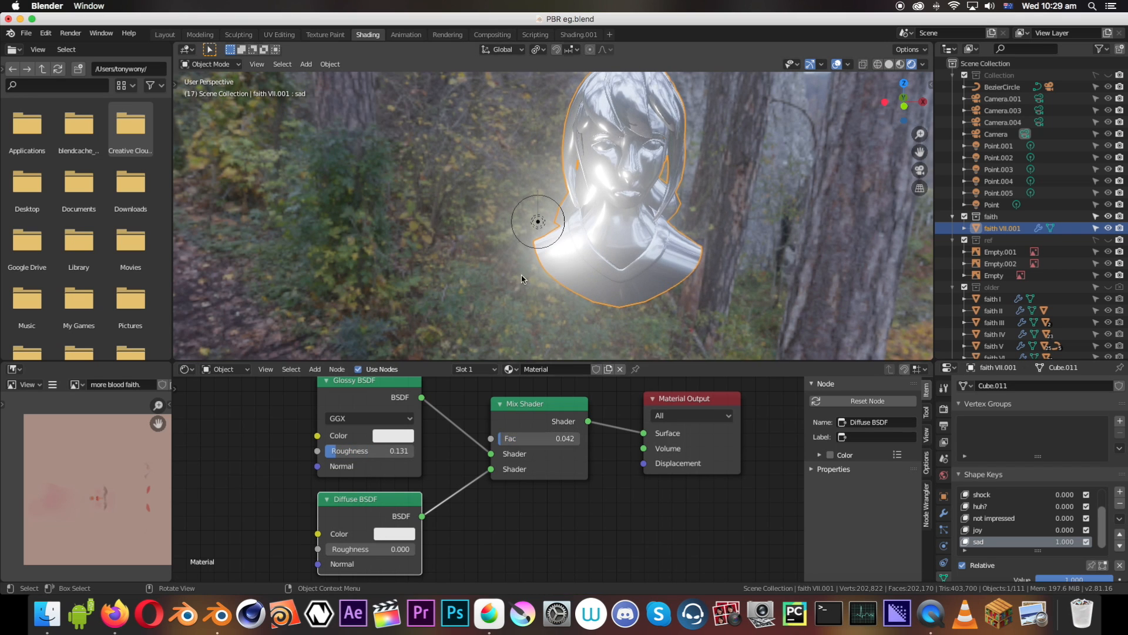
# Move the point light sideways, farther away from the bust
pyautogui.click(535, 223)
pyautogui.press('g')
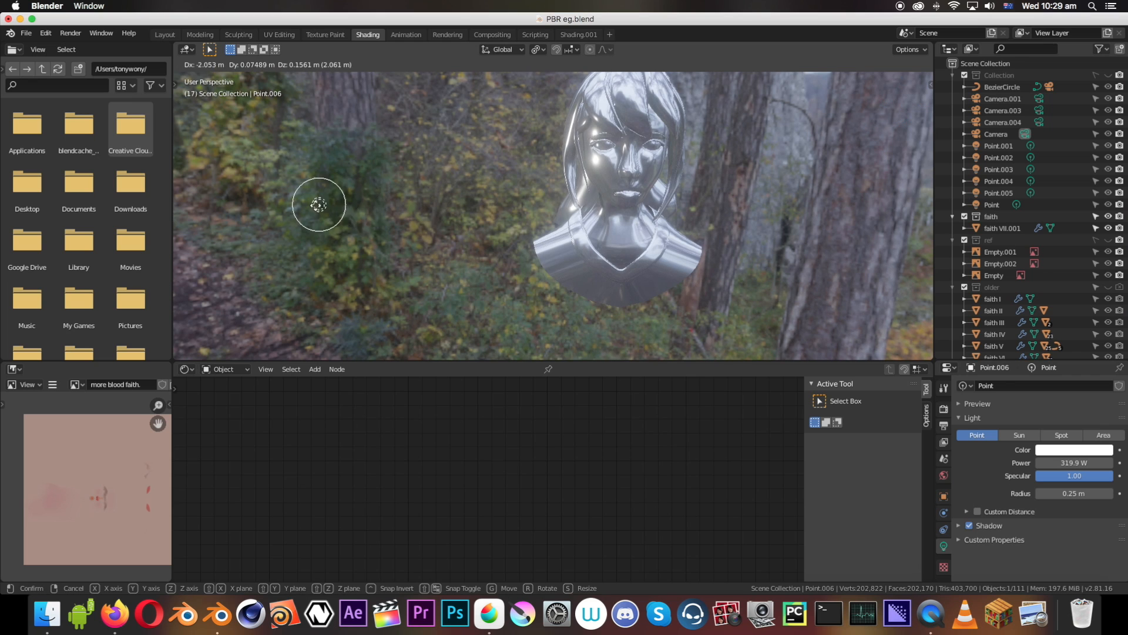
pyautogui.click(355, 211)
# Select the bust and sample the Diffuse BSDF's color from the skin tone in the texture image
pyautogui.click(586, 207)
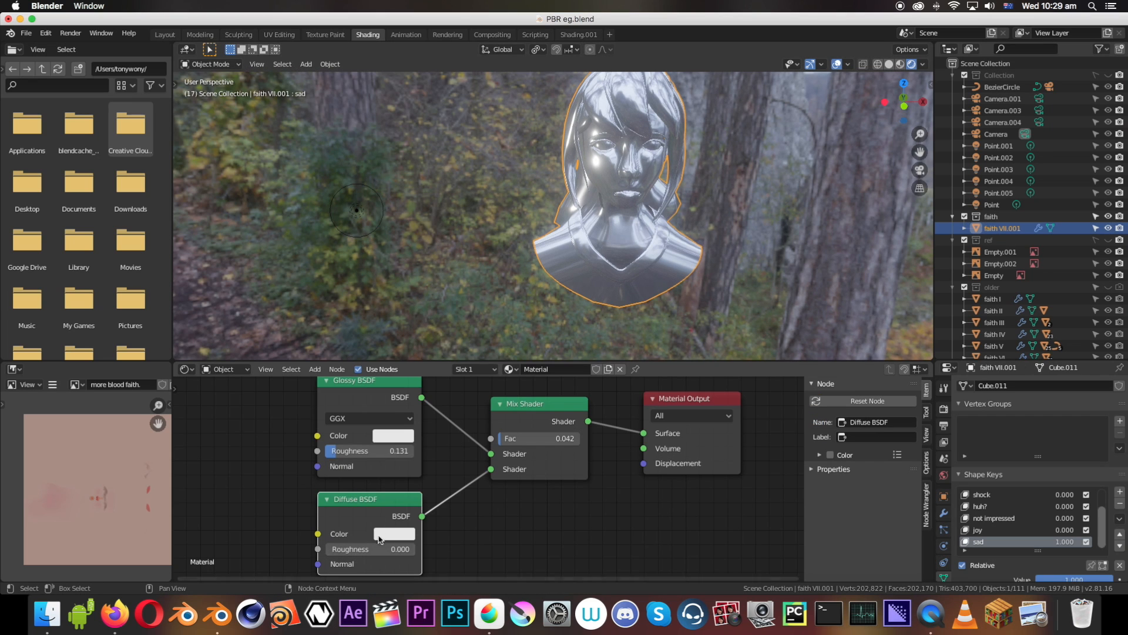
pyautogui.click(387, 534)
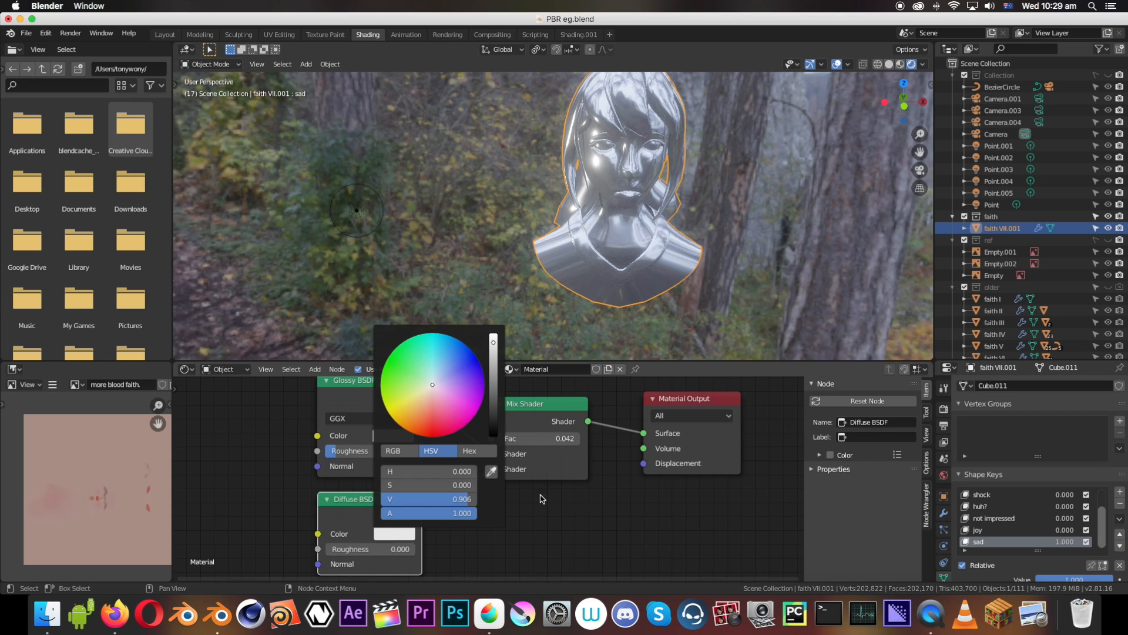
pyautogui.click(489, 471)
pyautogui.click(97, 446)
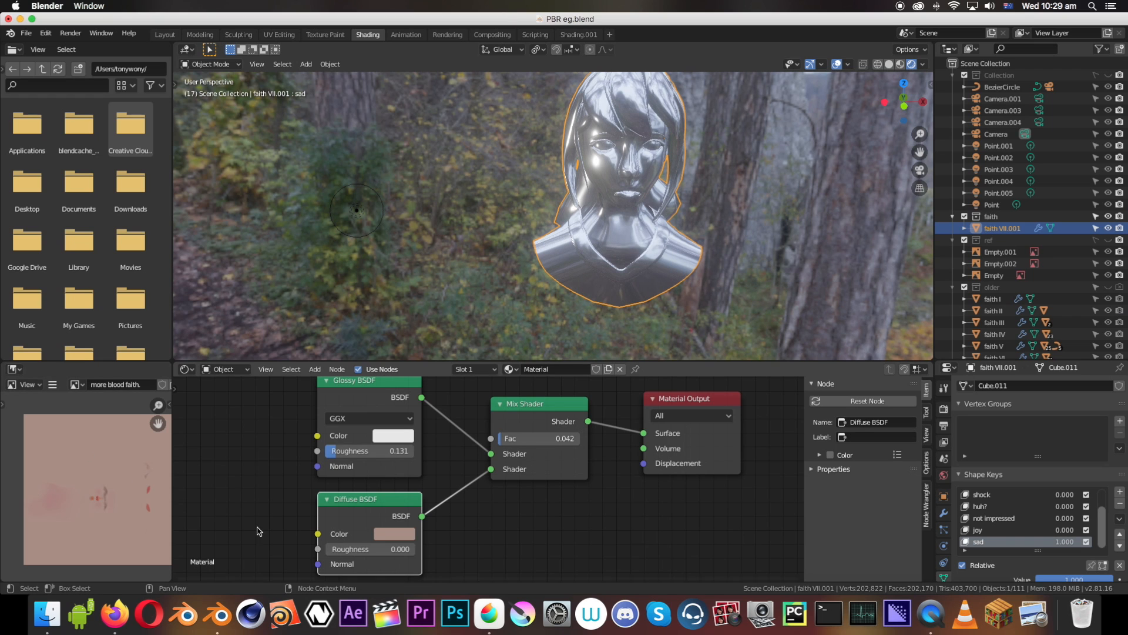
# Set the Mix Shader's Fac to 0.925 and the Glossy BSDF's Roughness to 0.415
pyautogui.moveTo(537, 438); pyautogui.dragTo(605, 439)
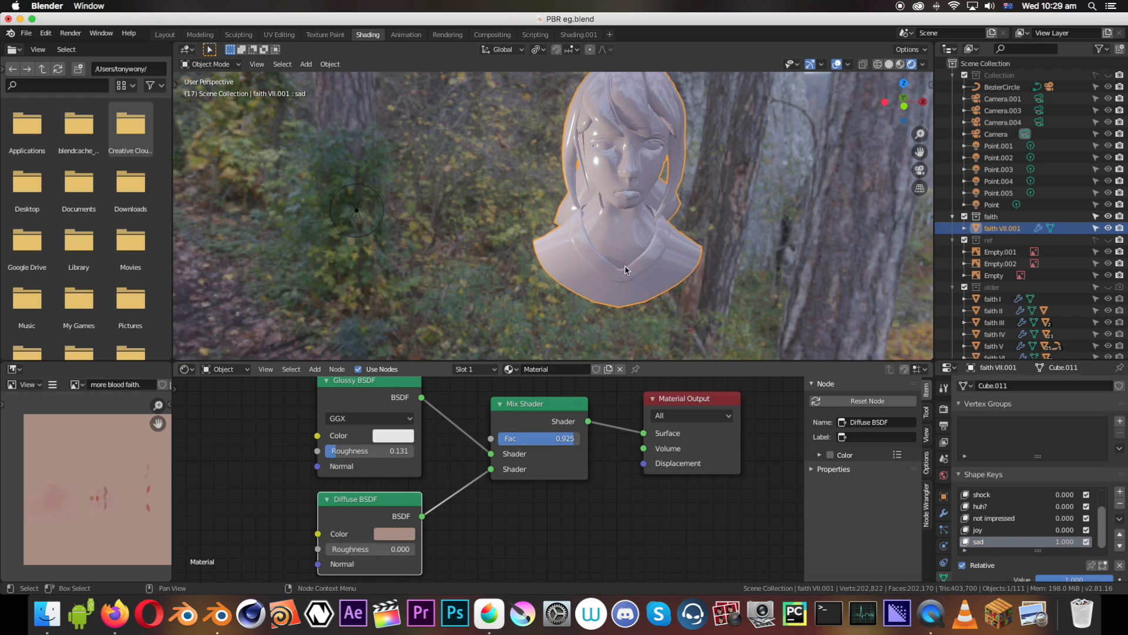
pyautogui.moveTo(626, 268); pyautogui.dragTo(701, 181, button='middle')
pyautogui.scroll(7, 651, 199)
pyautogui.moveTo(343, 451)
pyautogui.mouseDown()
pyautogui.moveTo(409, 451)
pyautogui.moveTo(344, 451)
pyautogui.moveTo(362, 450)
pyautogui.mouseUp()
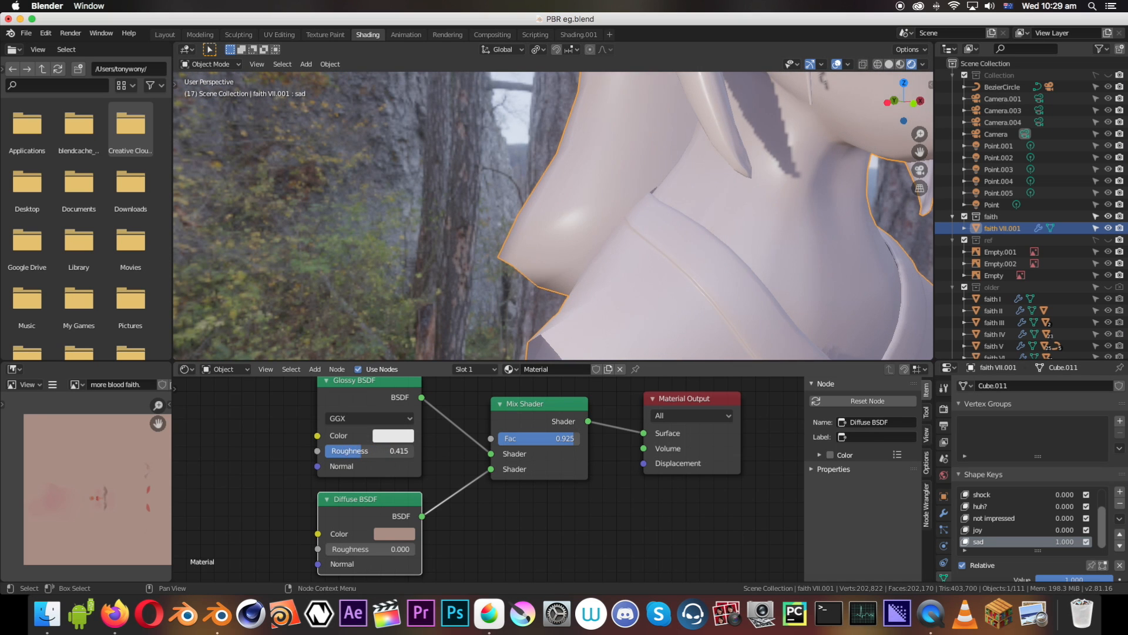
# Examine the mixed diffuse and glossy shading on the bust's collar and face from several angles and up close
pyautogui.scroll(-11, 629, 232)
pyautogui.moveTo(629, 232); pyautogui.dragTo(588, 186, button='middle')
pyautogui.scroll(5, 564, 204)
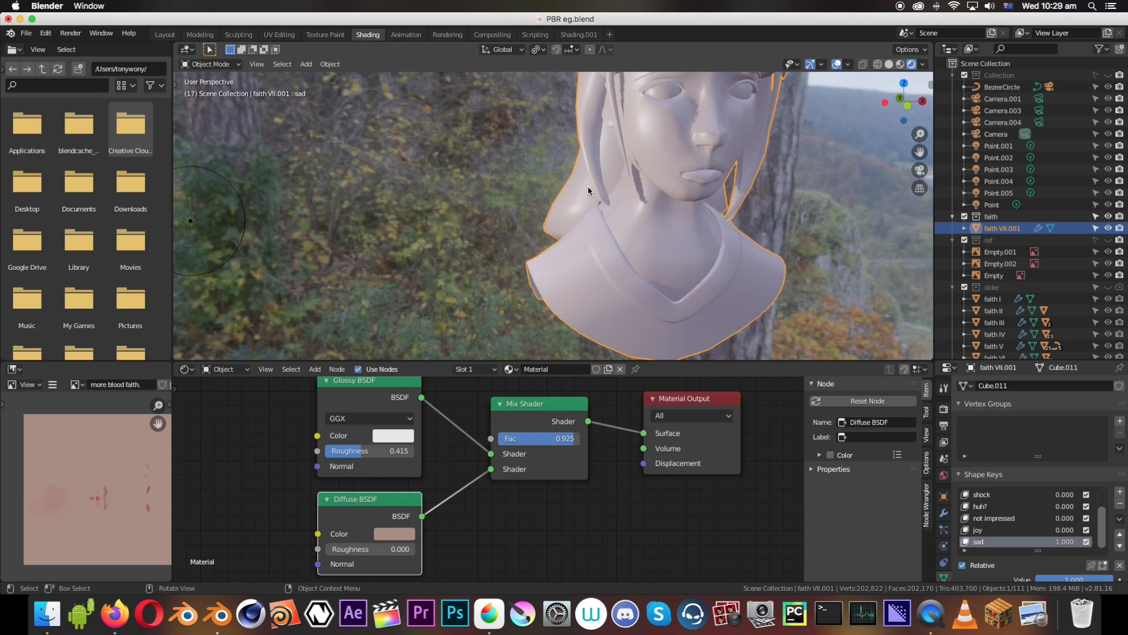
pyautogui.moveTo(679, 182); pyautogui.dragTo(636, 166, button='middle')
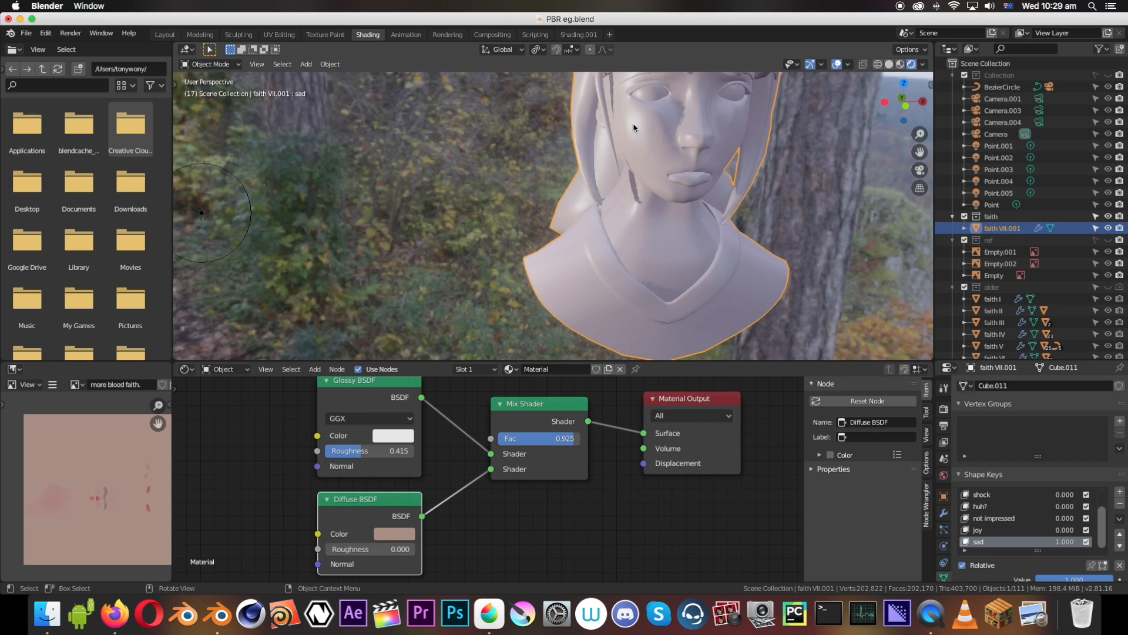
pyautogui.moveTo(633, 127); pyautogui.dragTo(612, 184, button='middle')
pyautogui.scroll(5, 617, 182)
pyautogui.keyDown('shift'); pyautogui.moveTo(611, 236); pyautogui.dragTo(626, 97, button='middle'); pyautogui.keyUp('shift')
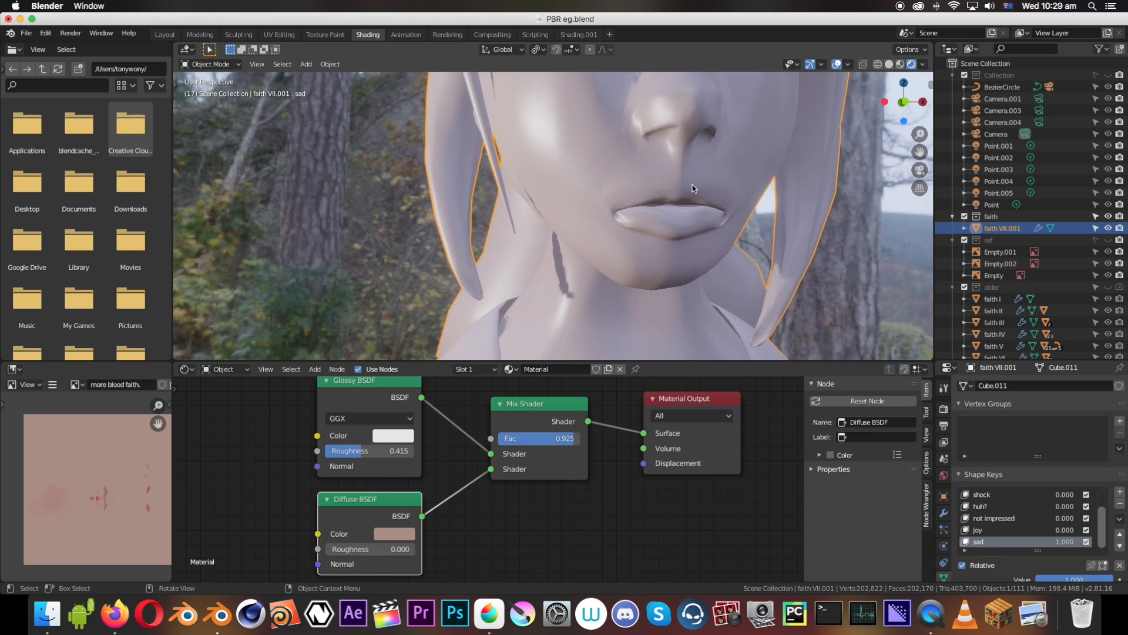
# Switch to MediBang Paint Pro and hide all three Layer3 layers containing the smooth-surface reflection diagrams
pyautogui.scroll(-7, 677, 203)
pyautogui.moveTo(623, 221); pyautogui.dragTo(623, 222, button='middle')
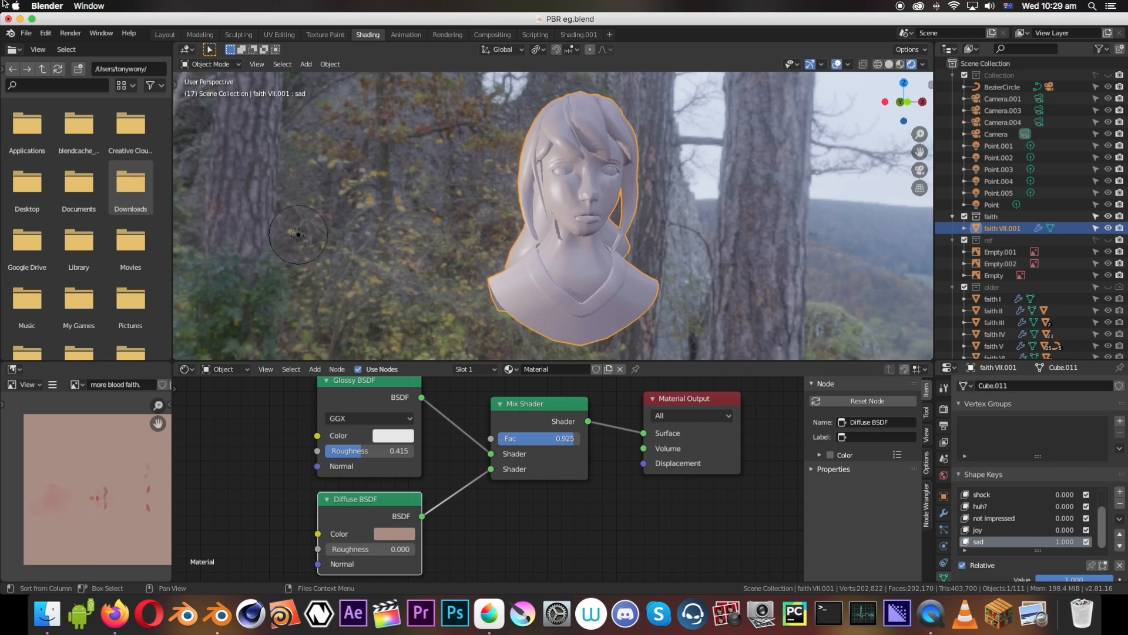
pyautogui.click(31, 19)
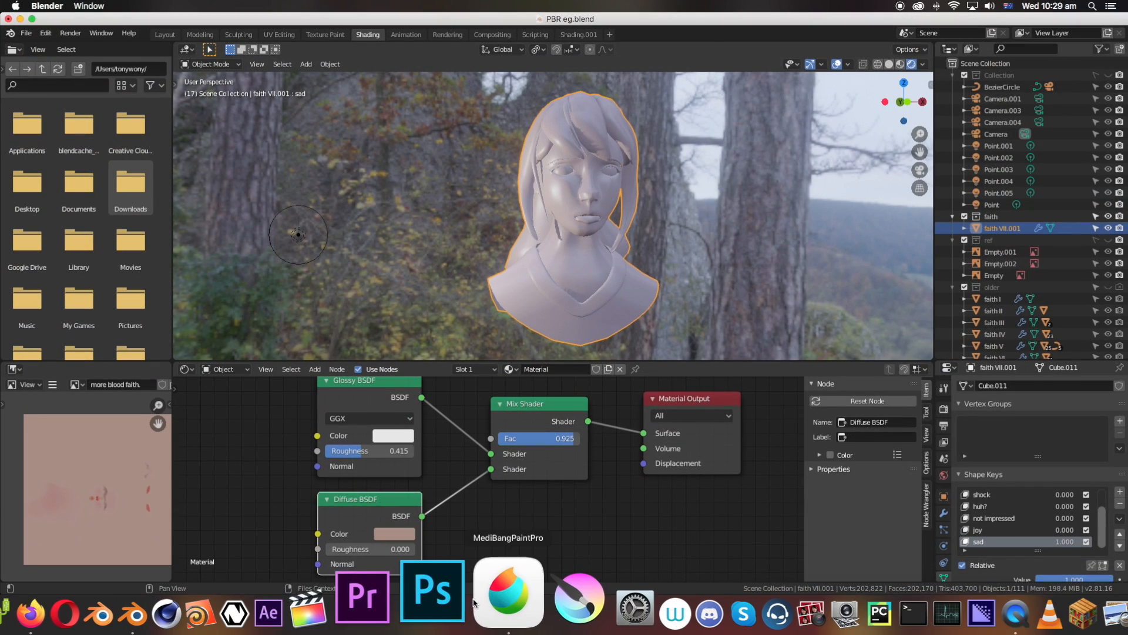
pyautogui.click(489, 613)
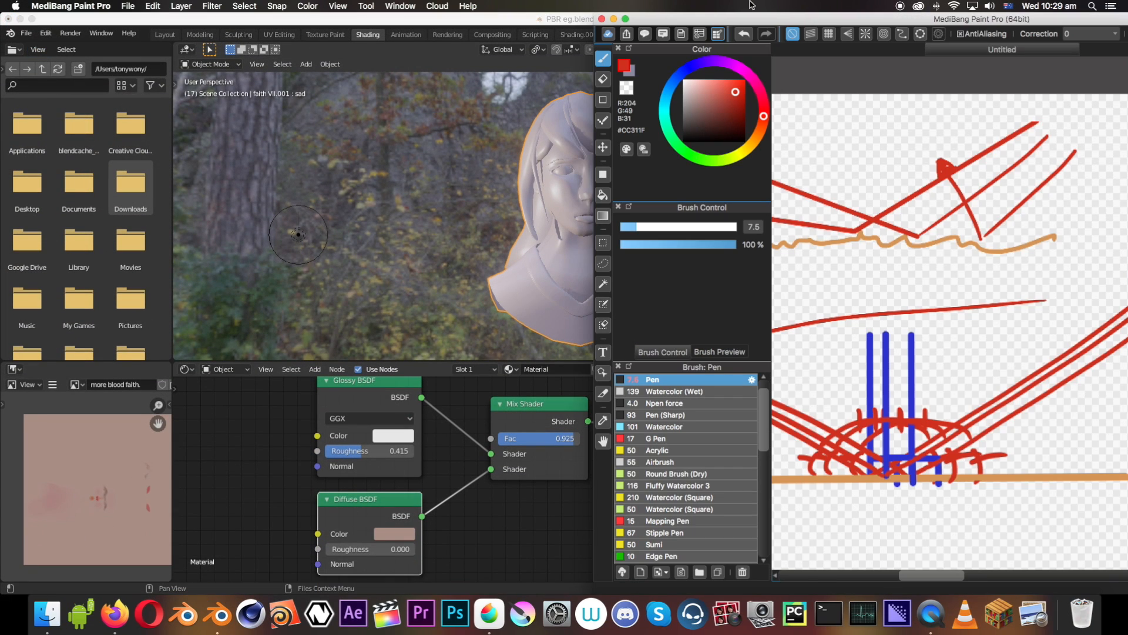
pyautogui.moveTo(780, 20); pyautogui.dragTo(428, 19)
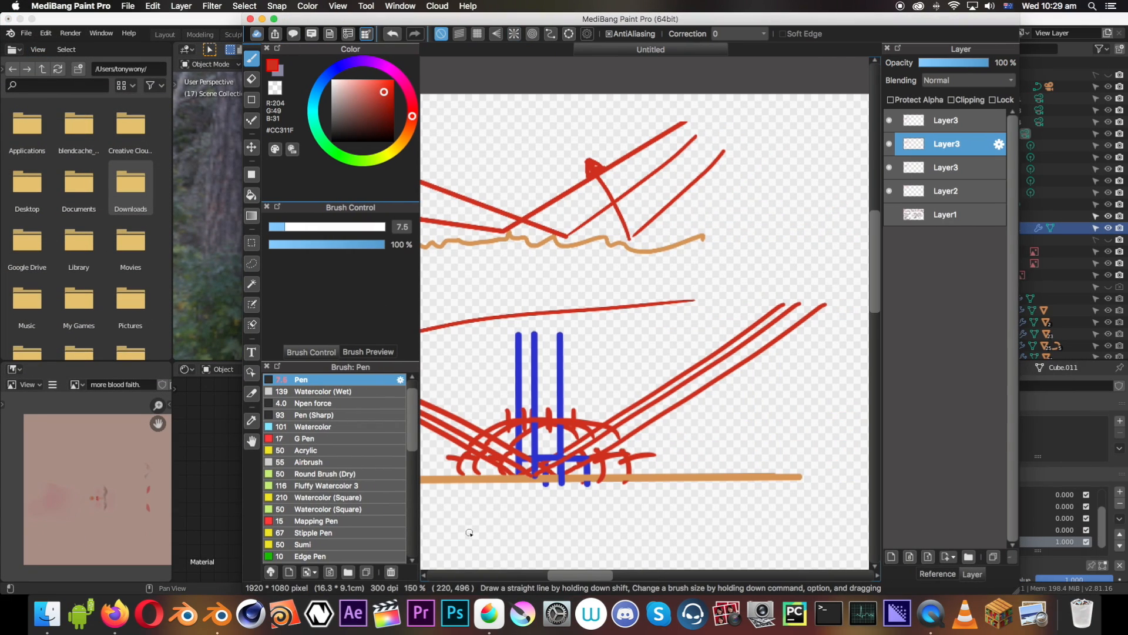
pyautogui.scroll(-1, 470, 532)
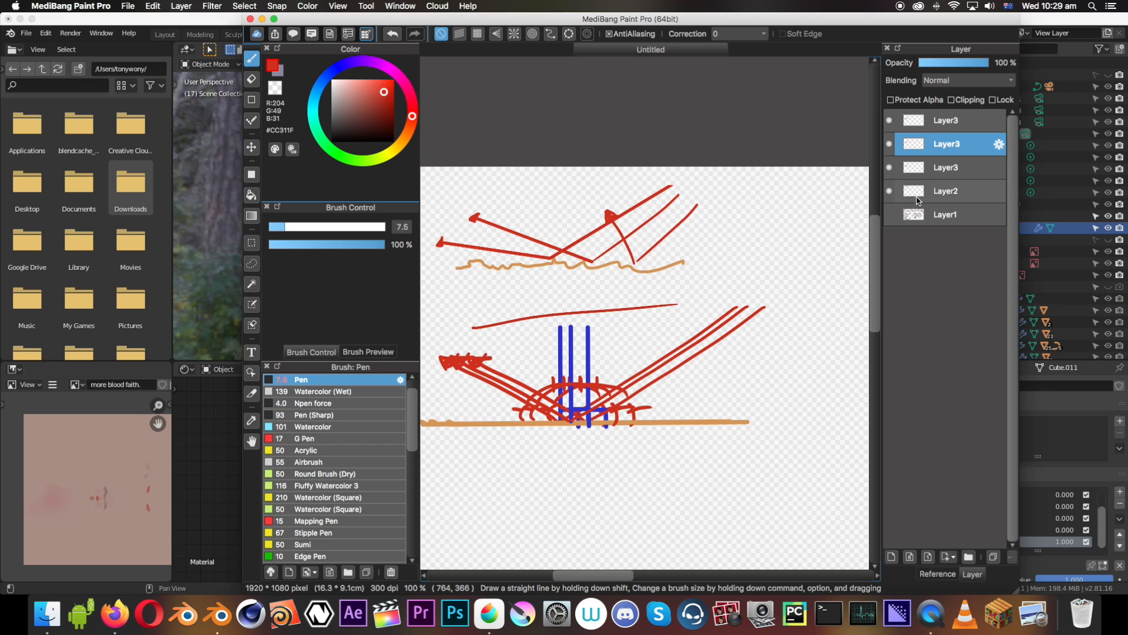
pyautogui.click(890, 143)
pyautogui.click(890, 120)
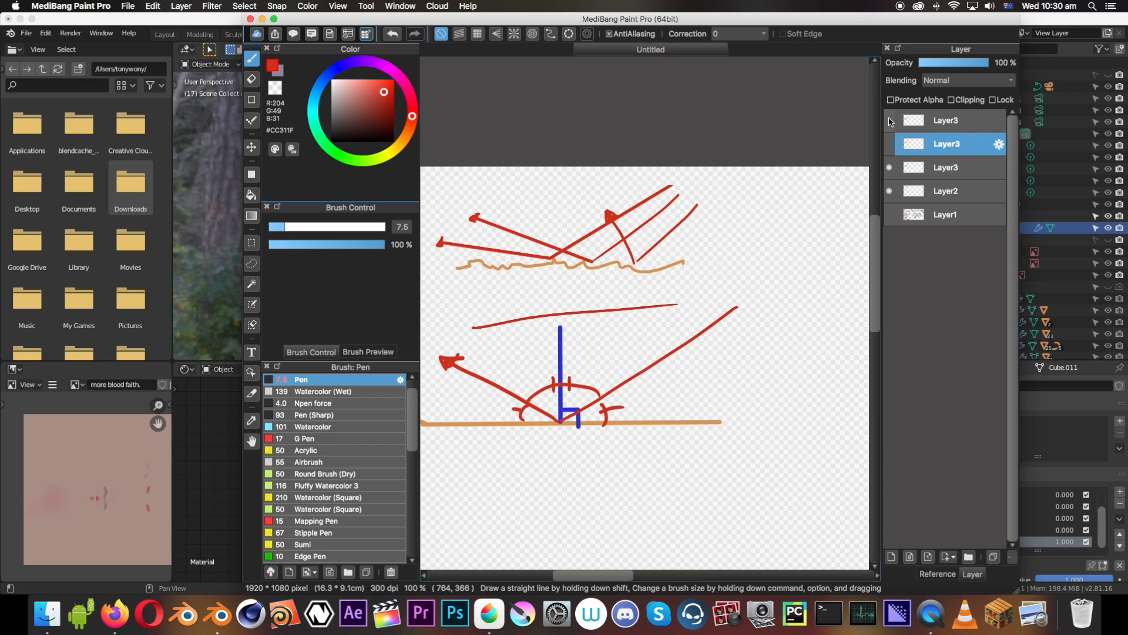
pyautogui.click(889, 168)
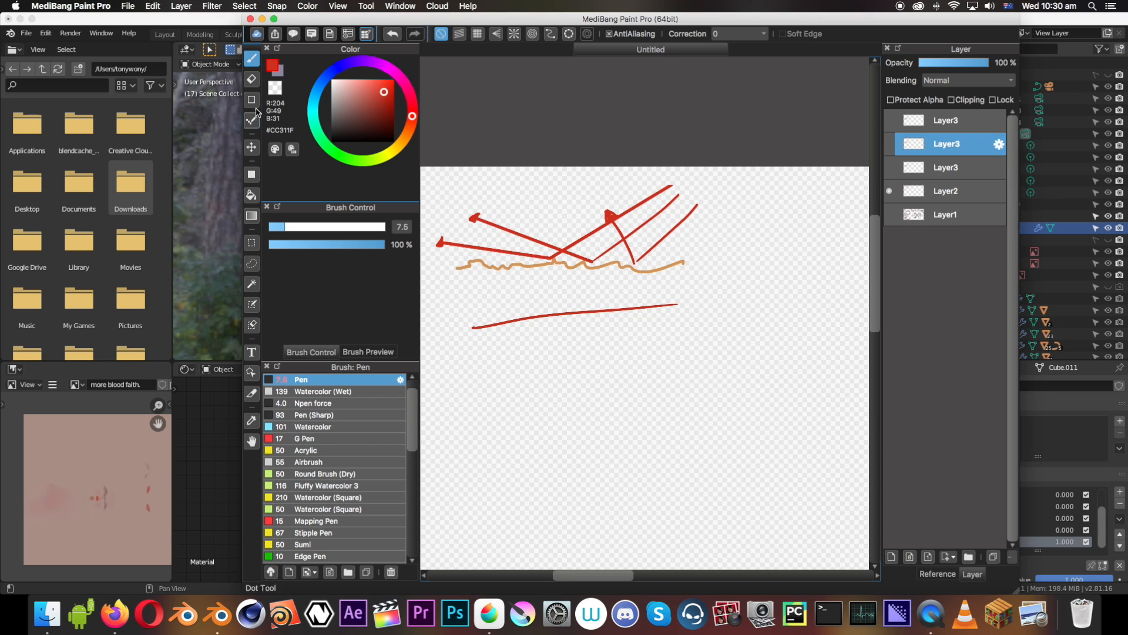
# Return to Blender and lower the Mix Shader's Fac to 0 for a fully glossy bust, ending with Fac at 0.942
pyautogui.moveTo(302, 19); pyautogui.dragTo(530, 17)
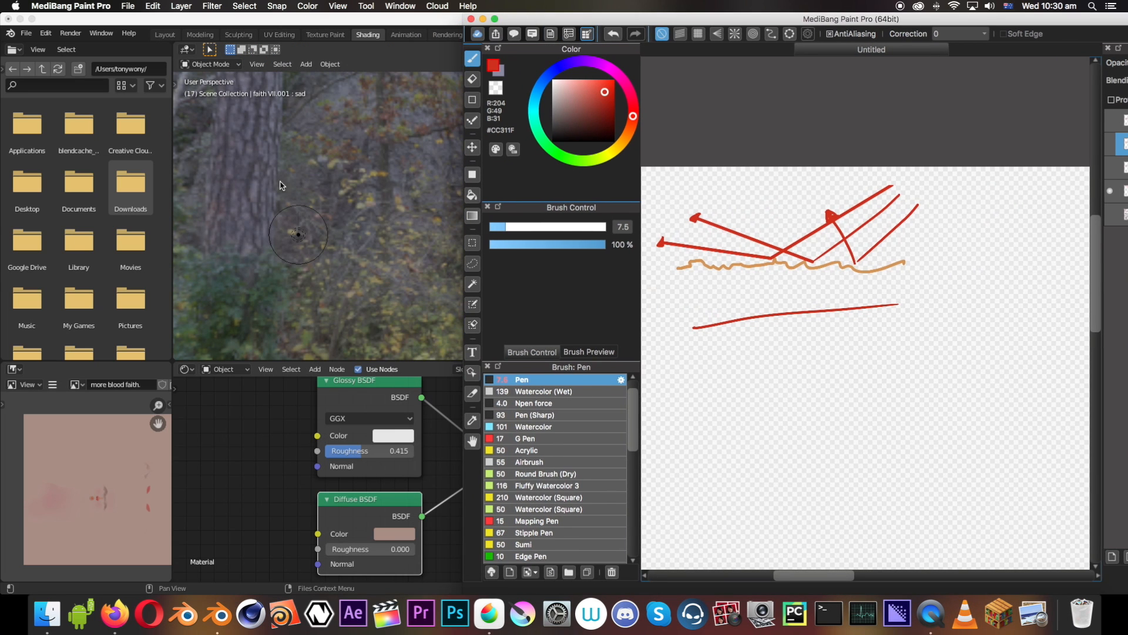
pyautogui.click(279, 191)
pyautogui.moveTo(594, 223); pyautogui.dragTo(540, 217, button='middle')
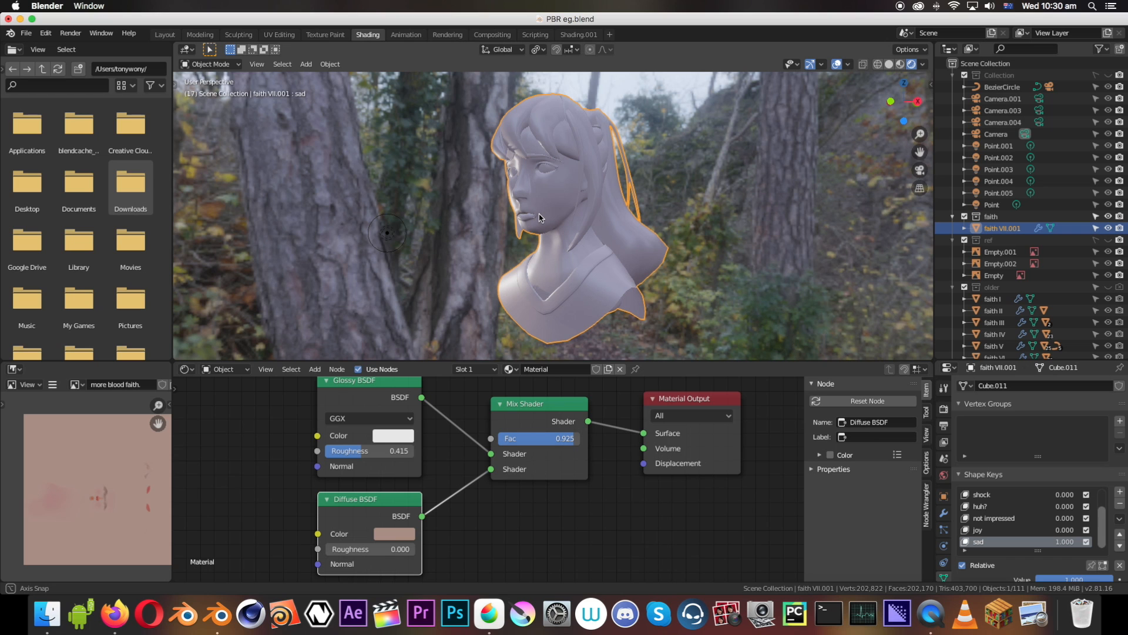
pyautogui.moveTo(541, 217); pyautogui.dragTo(600, 232, button='middle')
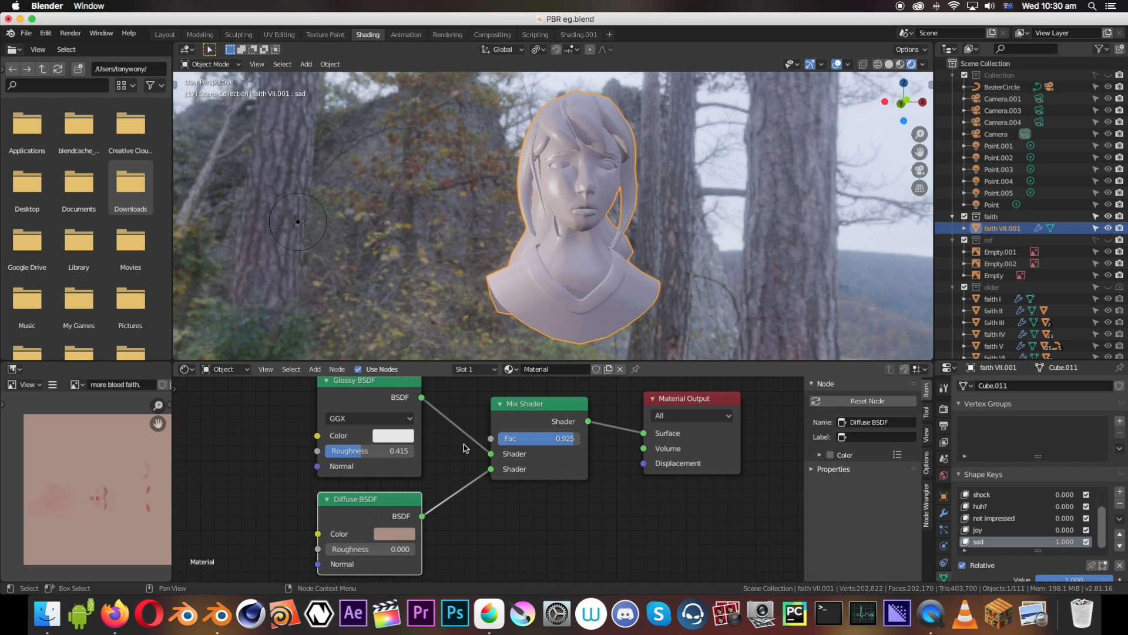
pyautogui.moveTo(551, 436); pyautogui.dragTo(499, 437)
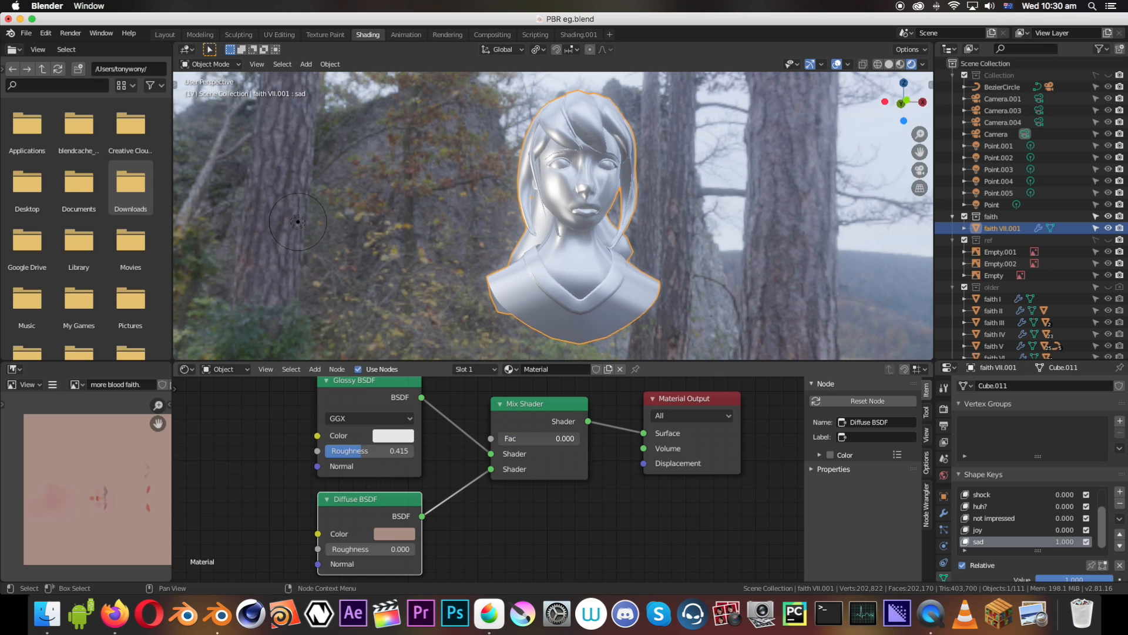
pyautogui.moveTo(500, 438); pyautogui.dragTo(575, 438)
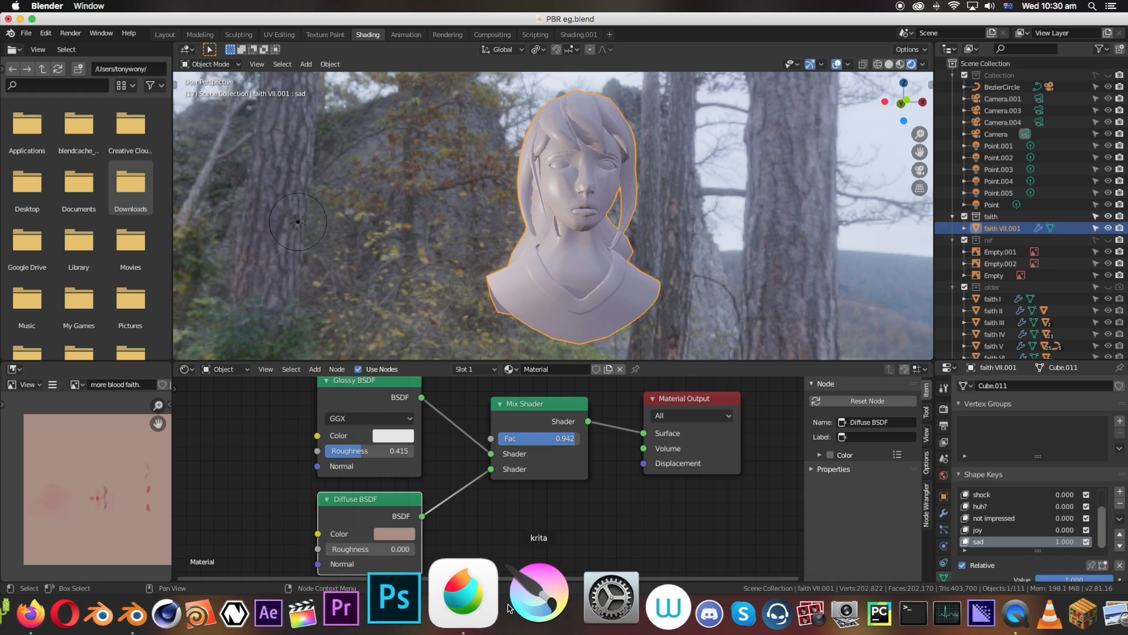
# Switch to MediBang Paint Pro, hide Layer2 and show Layer1 with the whole Physically Based Rendering topic list
pyautogui.click(467, 611)
pyautogui.moveTo(857, 17); pyautogui.dragTo(651, 17)
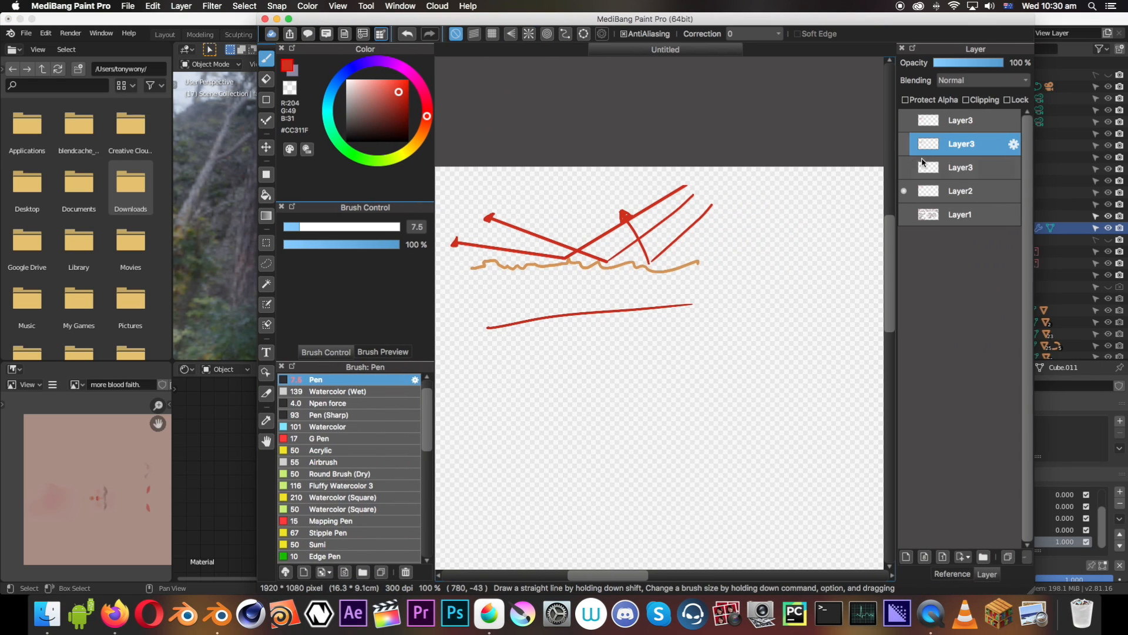
pyautogui.click(904, 190)
pyautogui.click(904, 214)
pyautogui.scroll(-5, 673, 223)
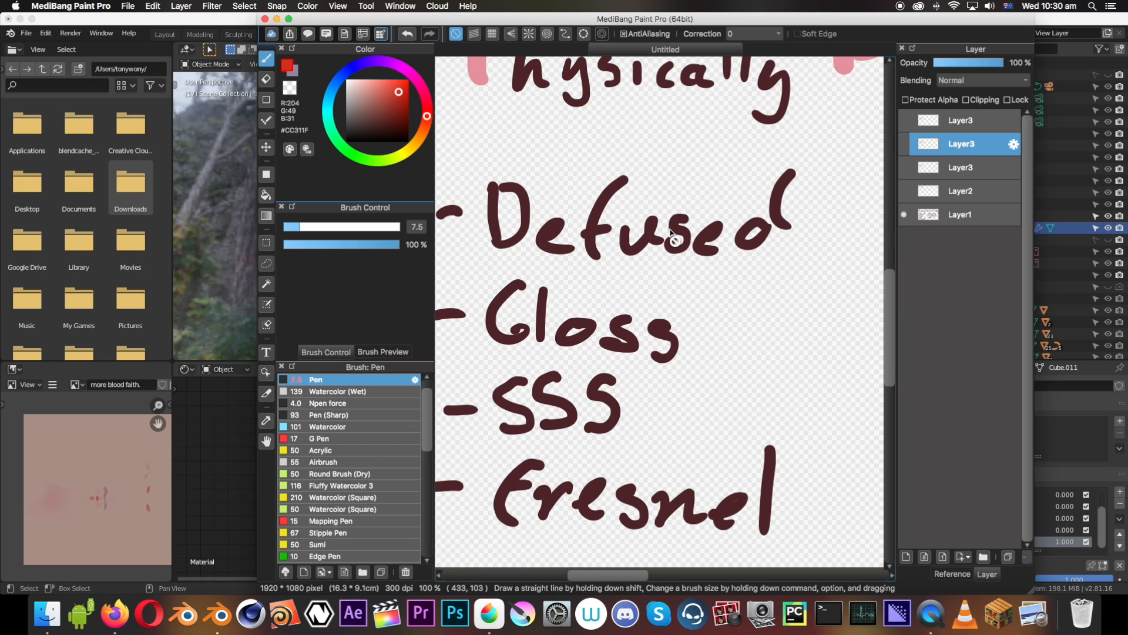
pyautogui.scroll(-3, 684, 230)
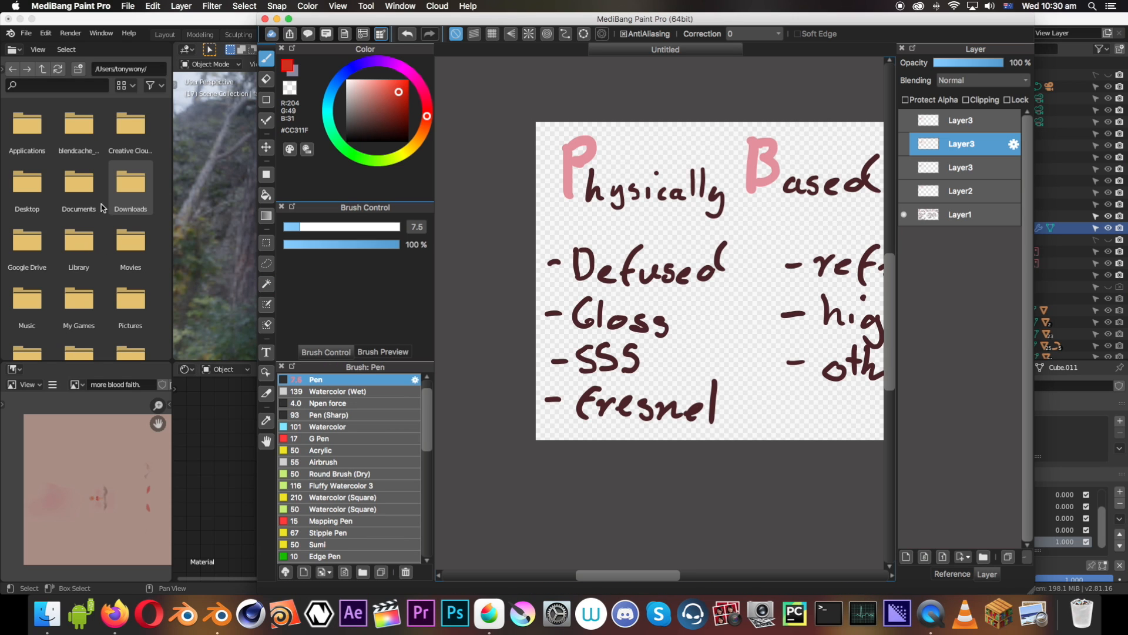
# Return to Blender and move the Diffuse BSDF and Glossy BSDF nodes lower to free space above them
pyautogui.moveTo(312, 18); pyautogui.dragTo(483, 18)
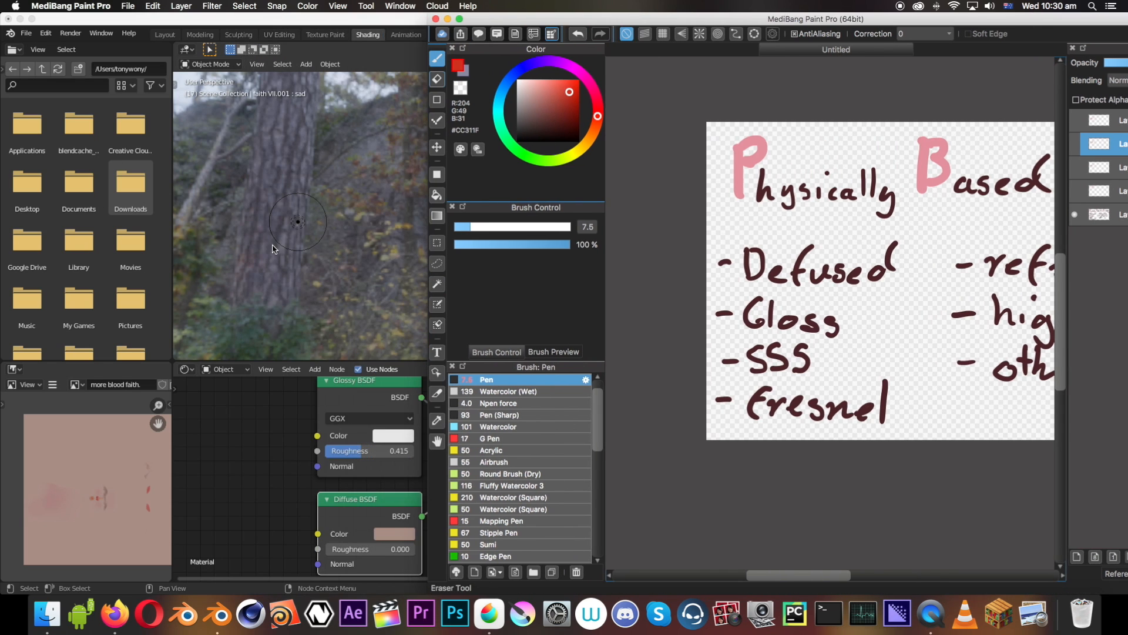
pyautogui.click(283, 263)
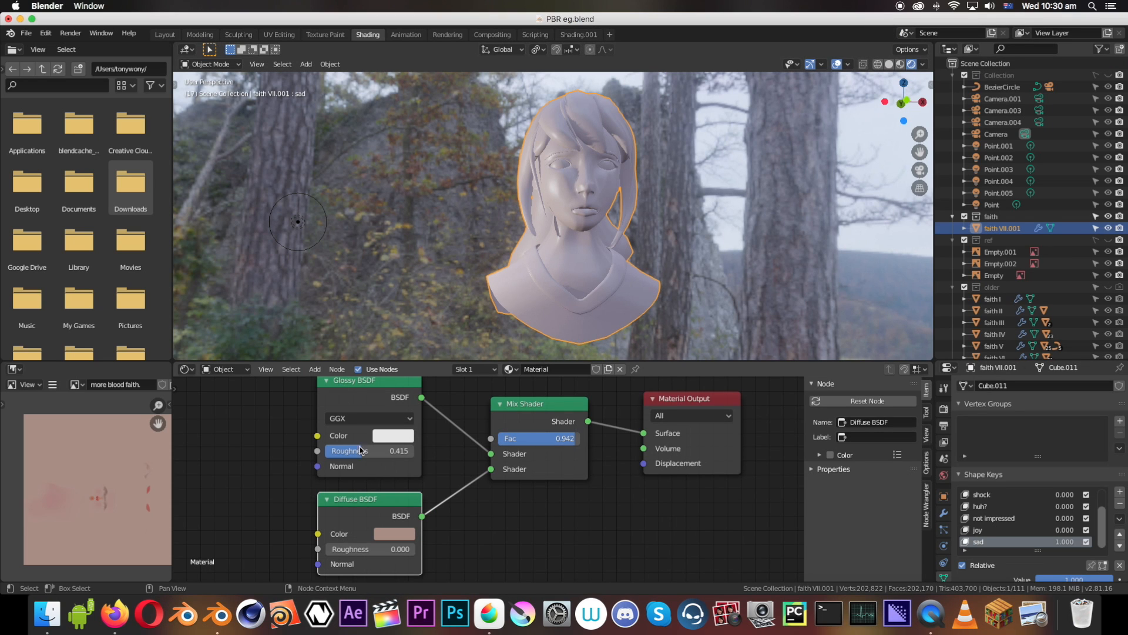
pyautogui.scroll(-2, 378, 506)
pyautogui.moveTo(377, 507); pyautogui.dragTo(371, 539)
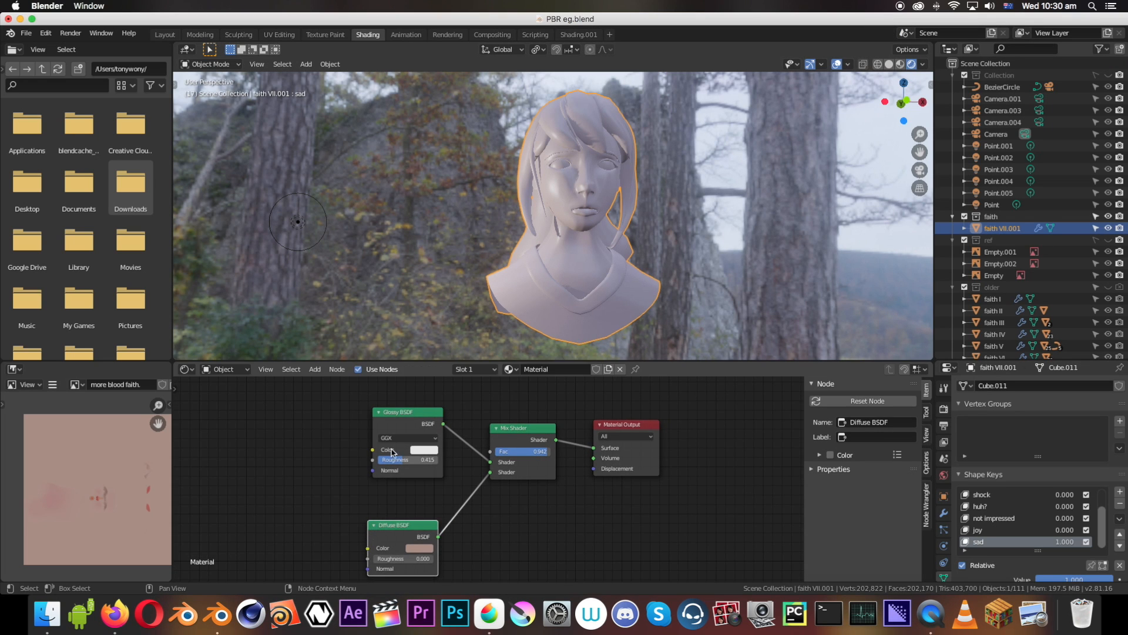
pyautogui.click(402, 416)
pyautogui.moveTo(402, 416); pyautogui.dragTo(396, 444)
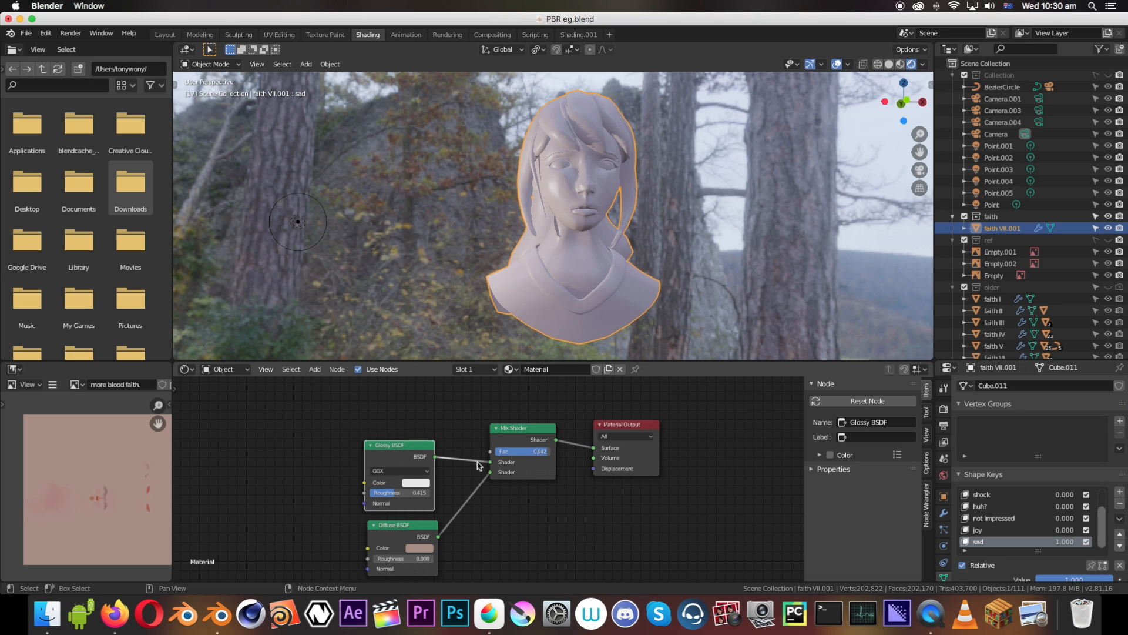
# Add a Fresnel node above the Glossy BSDF and connect its Fac output to the Mix Shader's Fac input
pyautogui.hotkey('shift', 'a')
pyautogui.moveTo(446, 439)
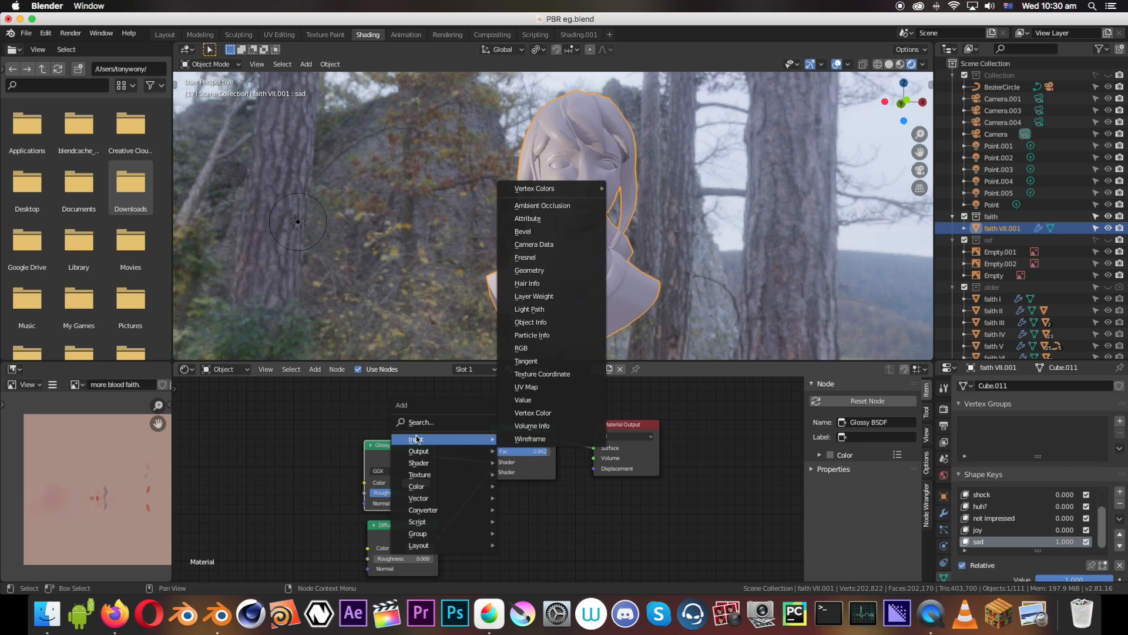
pyautogui.click(526, 257)
pyautogui.click(376, 383)
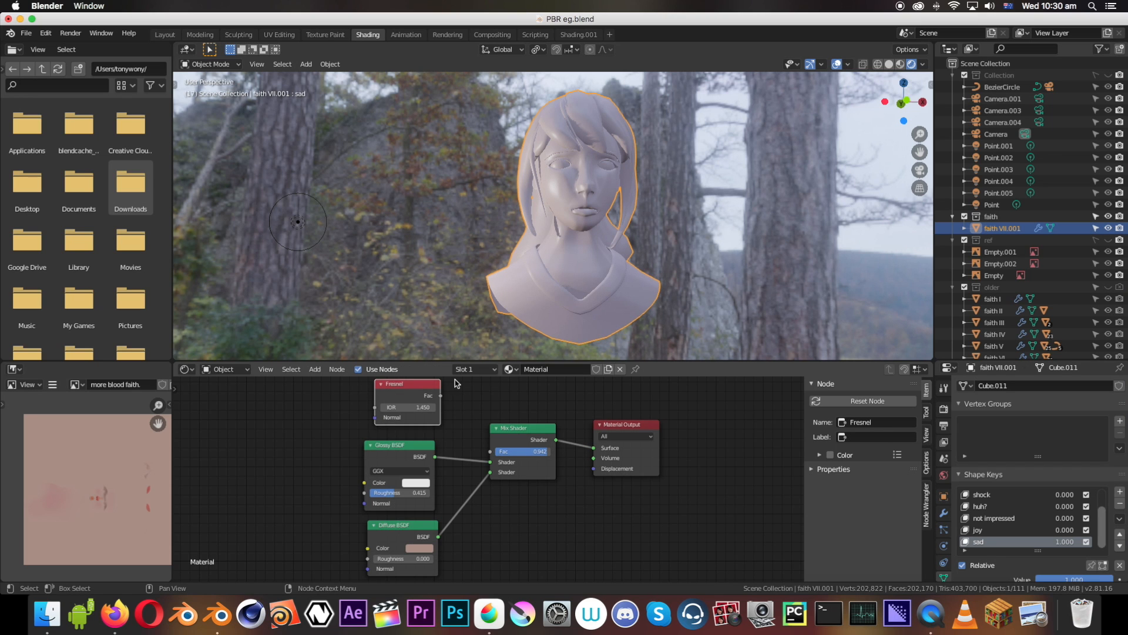
pyautogui.moveTo(440, 397); pyautogui.dragTo(490, 452)
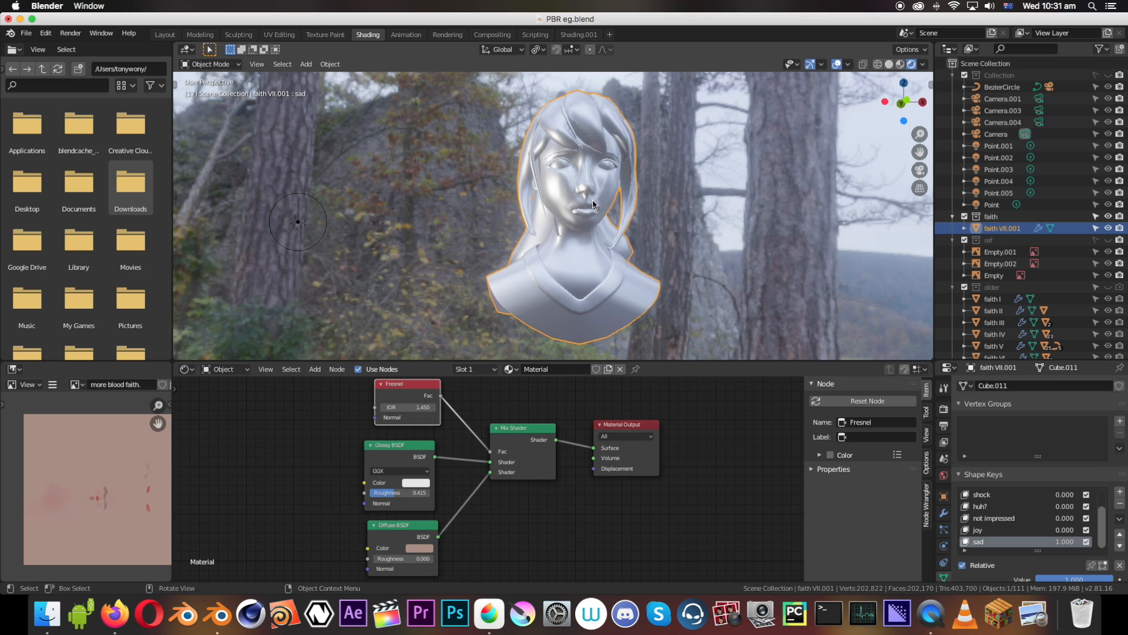
# Set the Fresnel node's IOR to 0.850 while viewing the bust from the side
pyautogui.moveTo(593, 204); pyautogui.dragTo(523, 220, button='middle')
pyautogui.scroll(2, 418, 392)
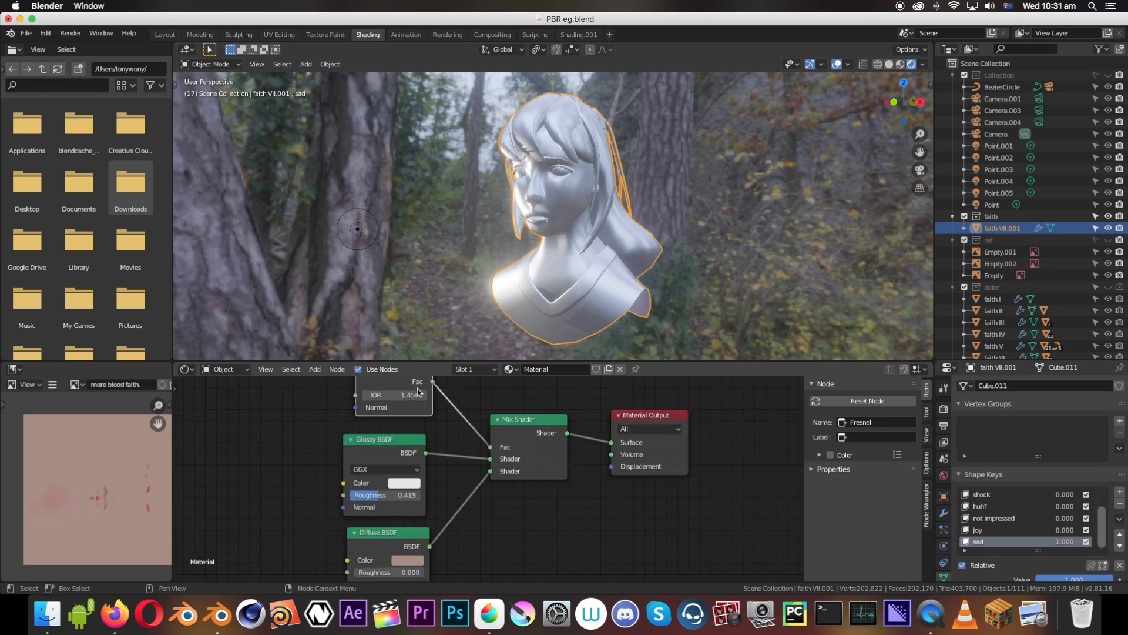
pyautogui.scroll(5, 418, 392)
pyautogui.moveTo(426, 396); pyautogui.dragTo(446, 443, button='middle')
pyautogui.moveTo(367, 403)
pyautogui.mouseDown()
pyautogui.moveTo(353, 402)
pyautogui.moveTo(406, 403)
pyautogui.moveTo(366, 403)
pyautogui.mouseUp()
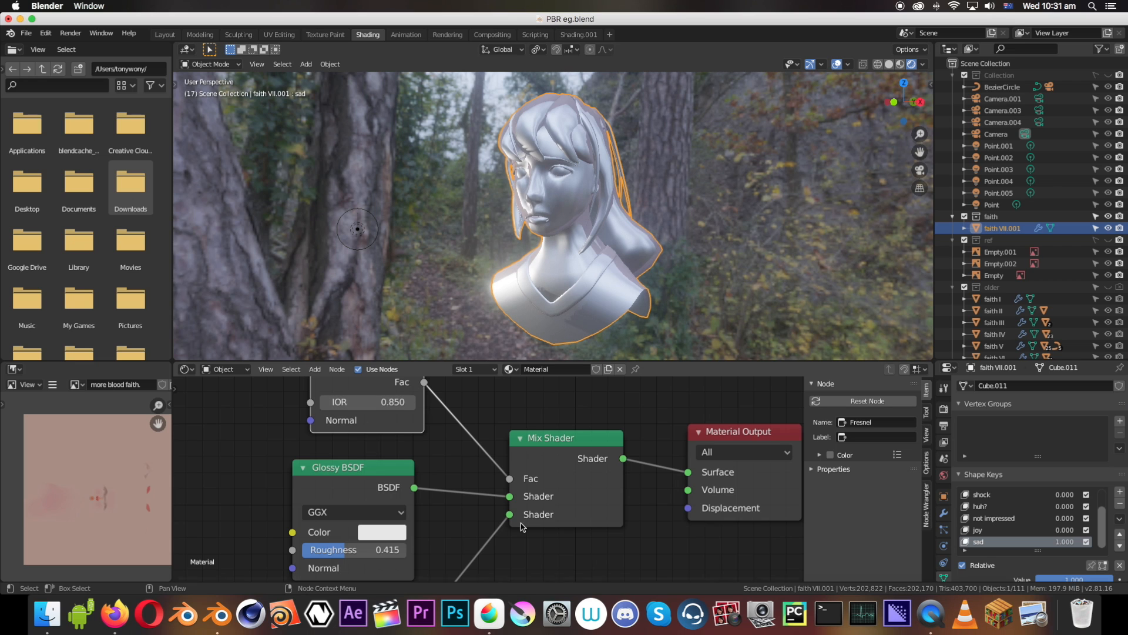
# Swap the Mix Shader's inputs so Diffuse feeds the first shader and Glossy the second, and check the bust from the front
pyautogui.moveTo(504, 498); pyautogui.dragTo(497, 521)
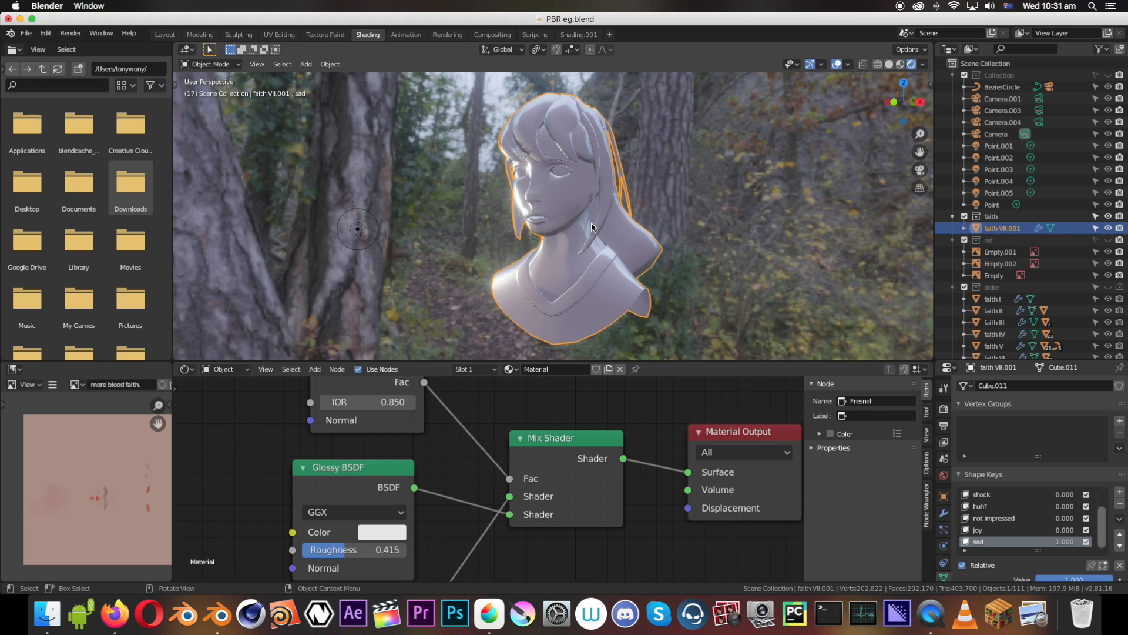
pyautogui.moveTo(587, 227); pyautogui.dragTo(626, 238, button='middle')
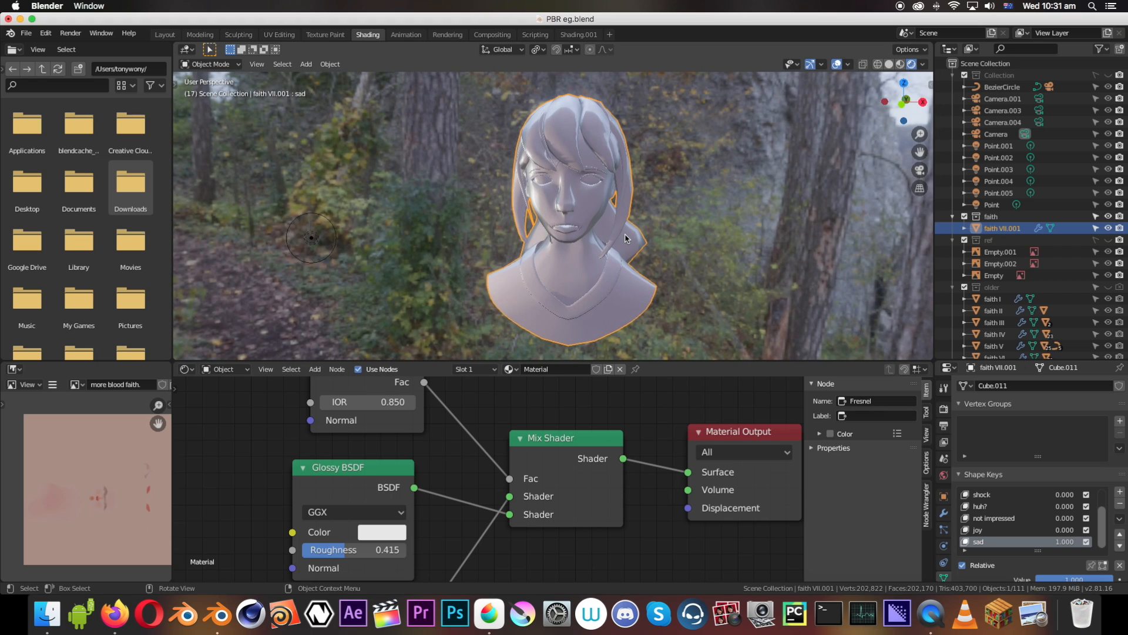
pyautogui.moveTo(607, 242); pyautogui.dragTo(605, 239, button='middle')
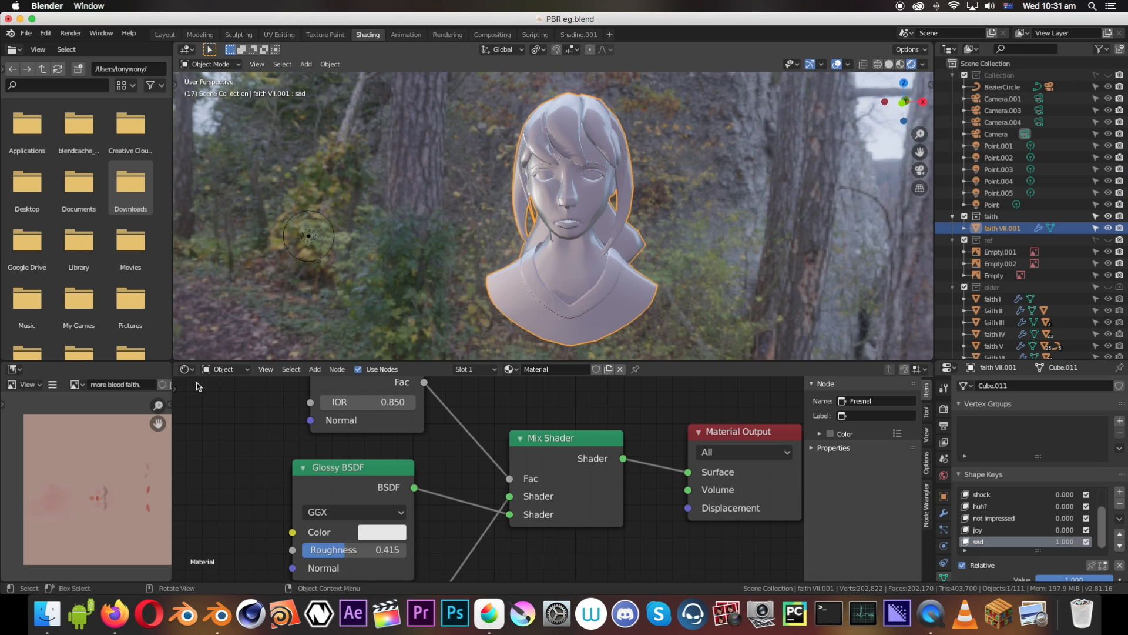
# Switch to MediBang Paint Pro in full screen and merge the three Layer3 layers into one
pyautogui.click(468, 611)
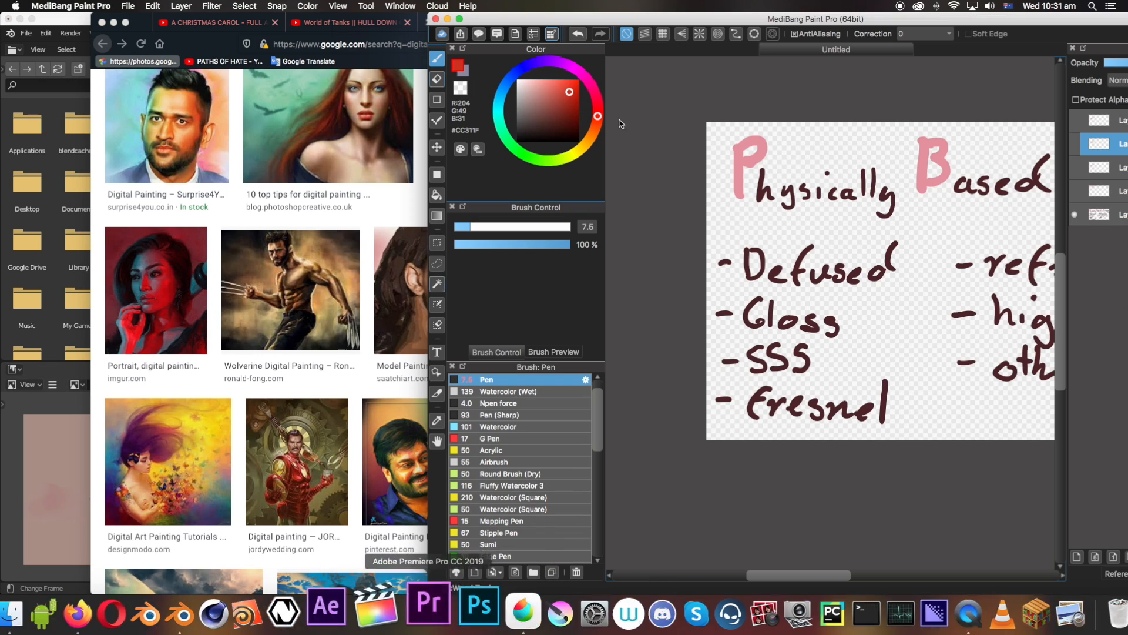
pyautogui.click(461, 20)
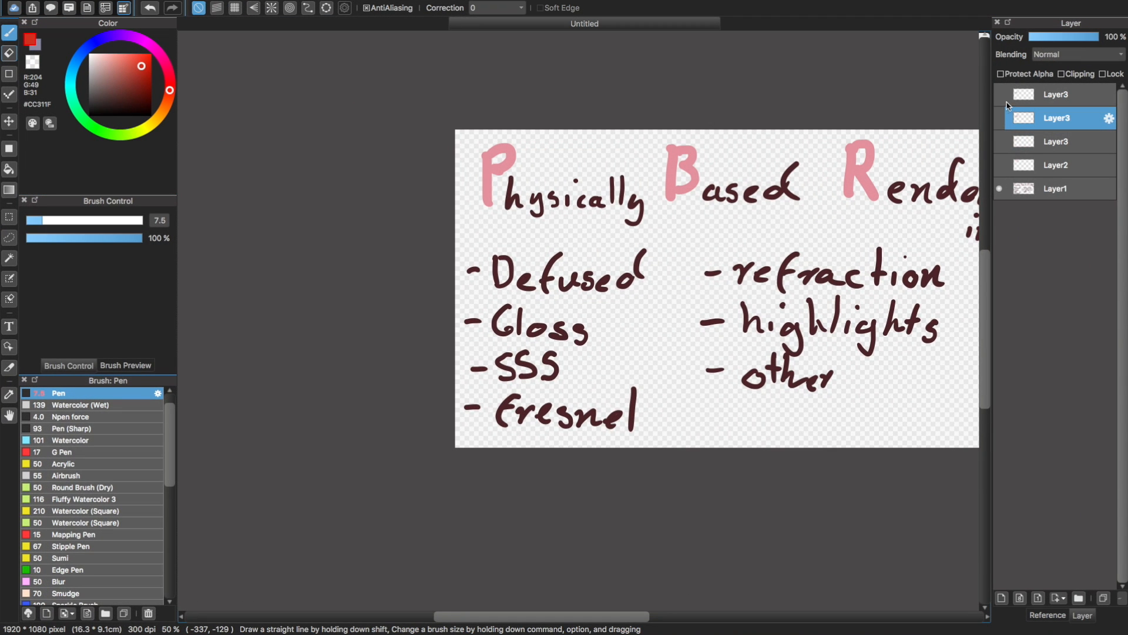
pyautogui.click(1062, 96)
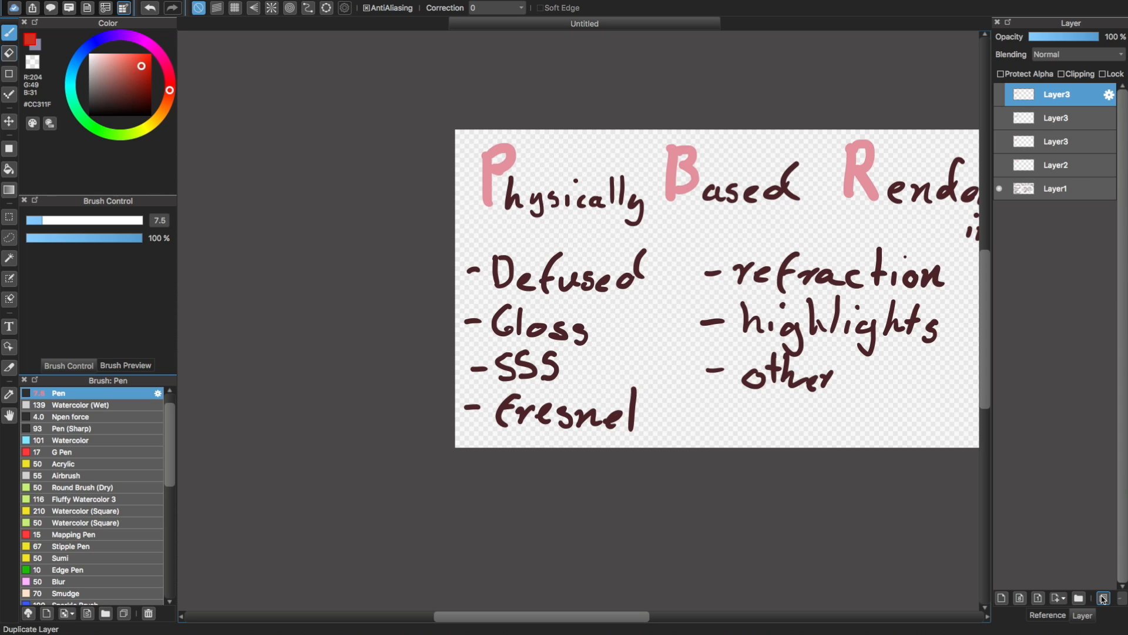
pyautogui.moveTo(992, 587); pyautogui.dragTo(940, 586)
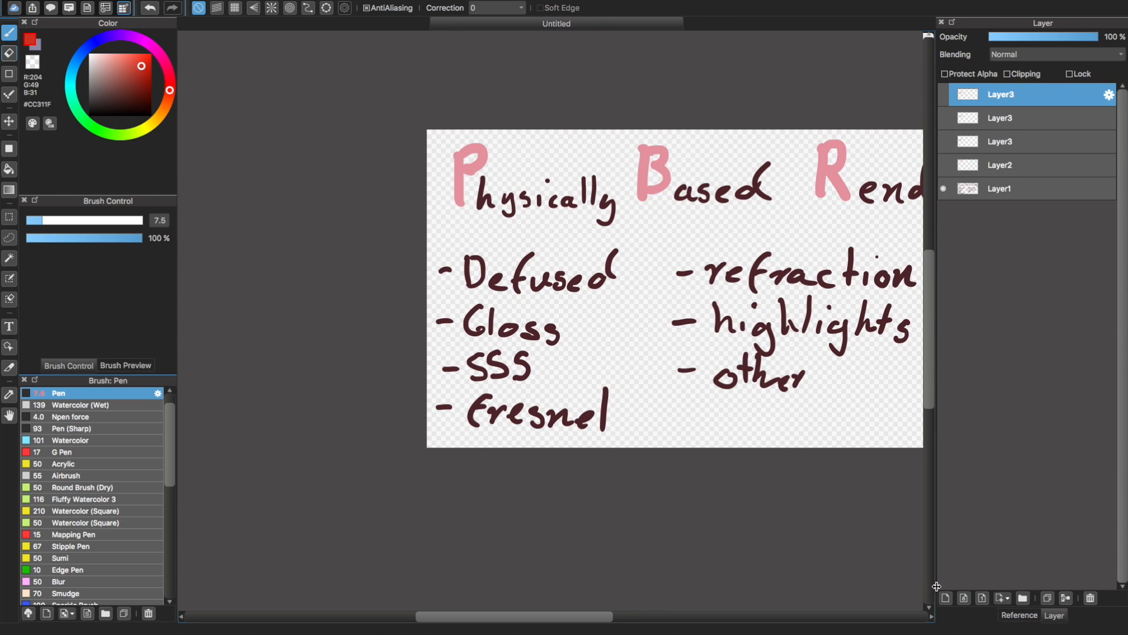
pyautogui.click(1068, 598)
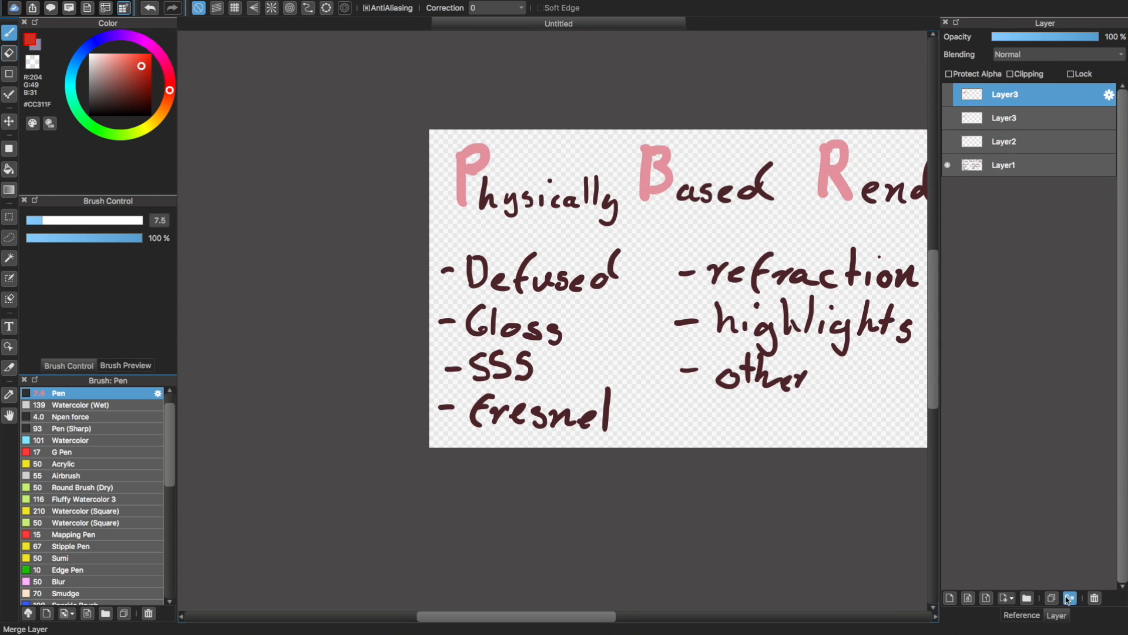
pyautogui.click(1068, 599)
# Add a new layer on top, show Layer3 and Layer2, and hide Layer1 to reveal only the reflection sketches
pyautogui.click(950, 597)
pyautogui.click(947, 117)
pyautogui.click(947, 141)
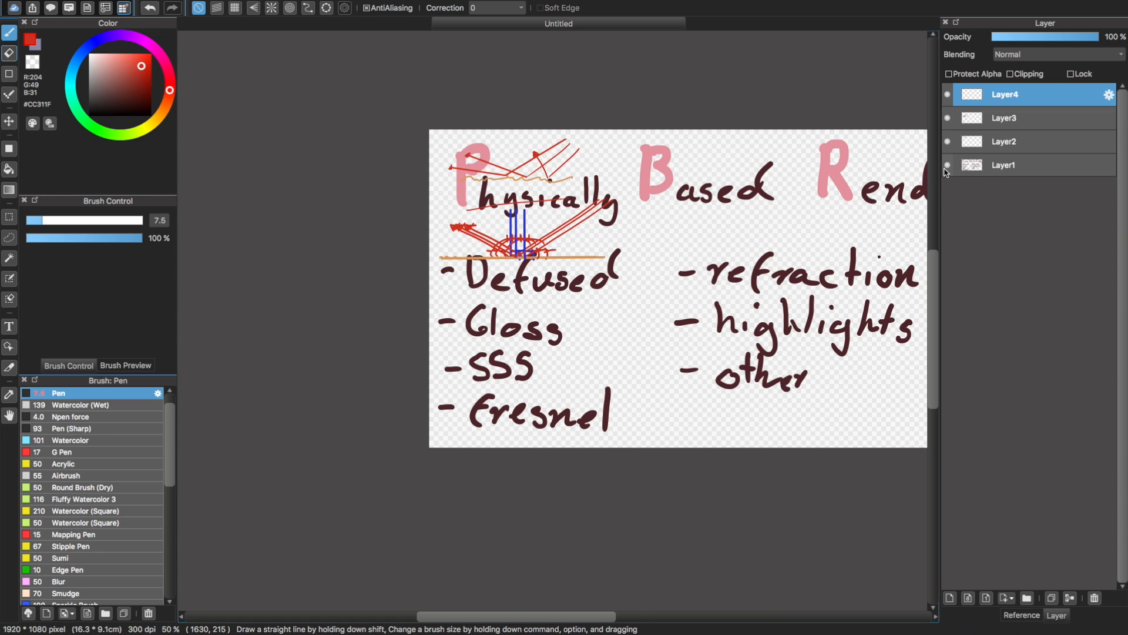
pyautogui.click(948, 164)
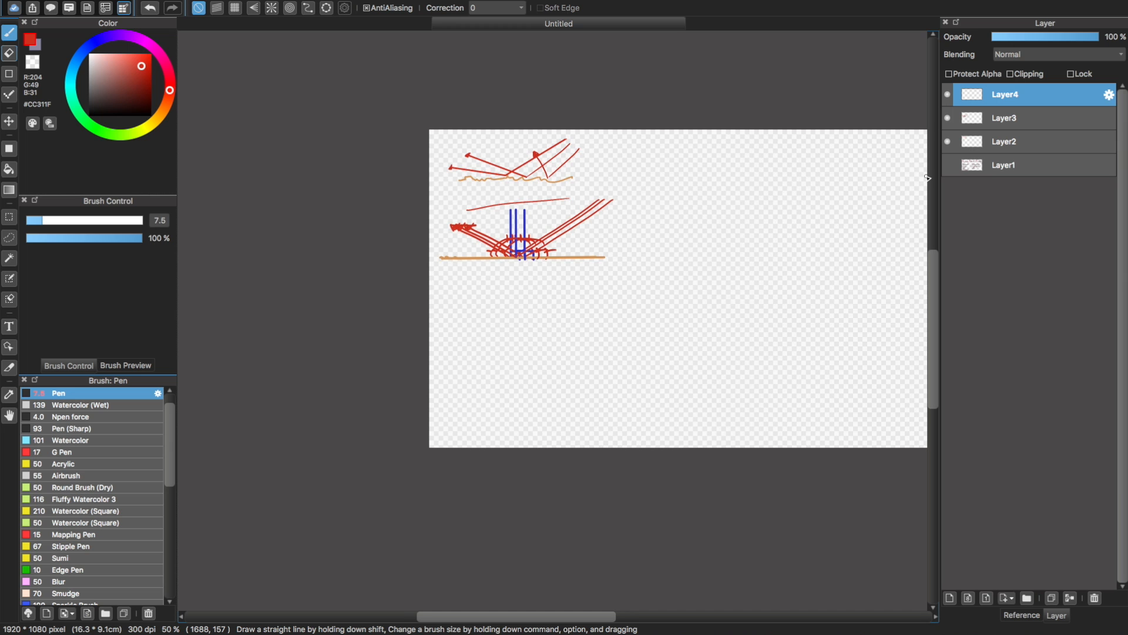
pyautogui.press('super+plus')
pyautogui.press('super+plus')
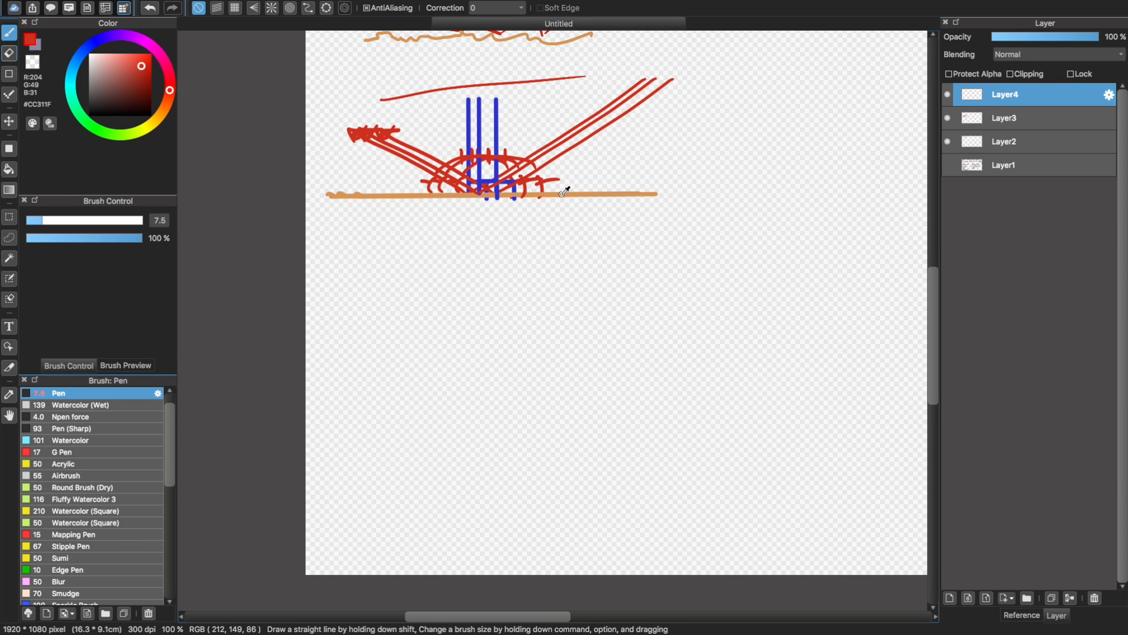
# Sample the surface line's orange and sketch a curved surface bulging outward below the existing reflection sketch
pyautogui.keyDown('alt'); pyautogui.click(565, 191); pyautogui.keyUp('alt')
pyautogui.moveTo(468, 253); pyautogui.dragTo(329, 464)
pyautogui.press('super+z')
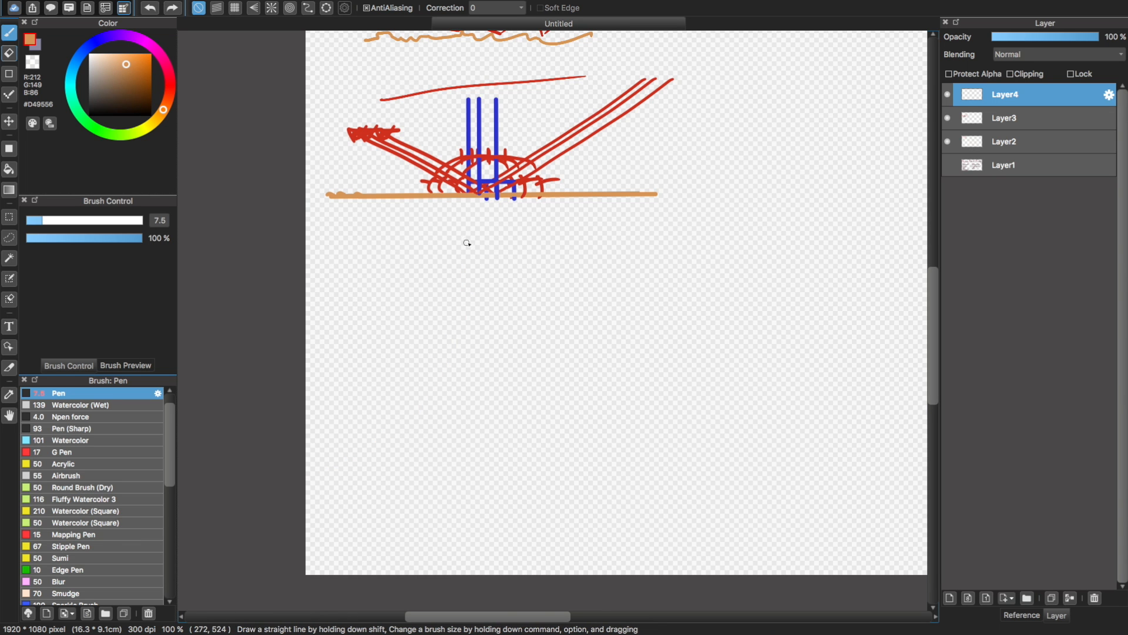
pyautogui.moveTo(467, 243)
pyautogui.mouseDown()
pyautogui.moveTo(340, 403)
pyautogui.moveTo(486, 305)
pyautogui.moveTo(340, 453)
pyautogui.moveTo(343, 417)
pyautogui.moveTo(315, 417)
pyautogui.mouseUp()
pyautogui.press('super+z')
pyautogui.press('super+z')
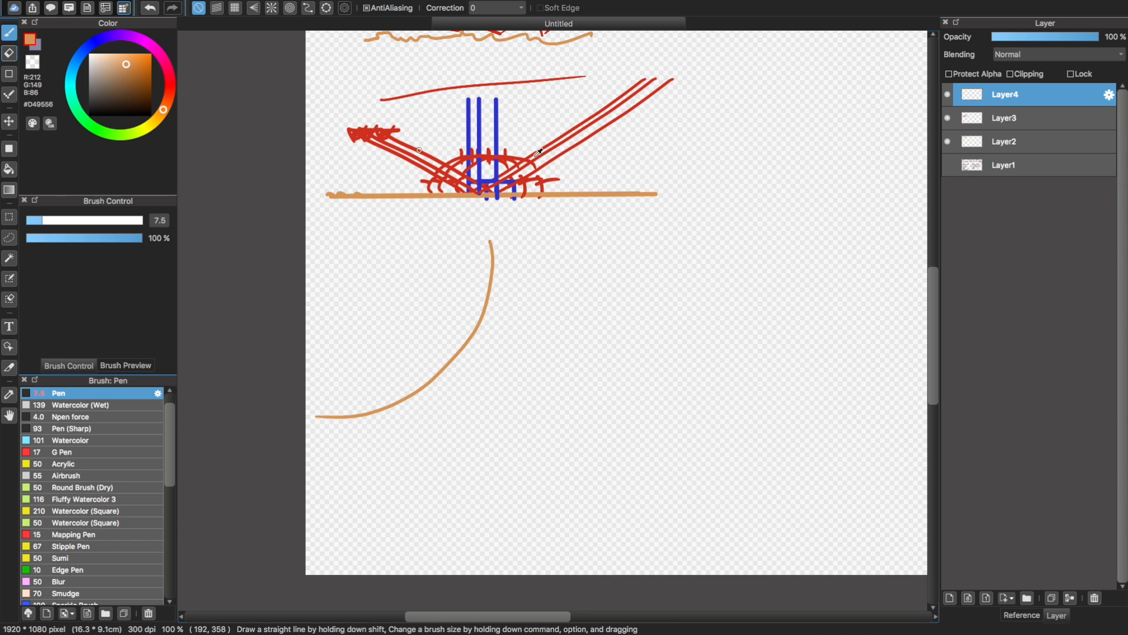
# Sample the red of the existing rays and draw a filled dot with a small eye beside it below the curve
pyautogui.keyDown('alt'); pyautogui.click(570, 150); pyautogui.keyUp('alt')
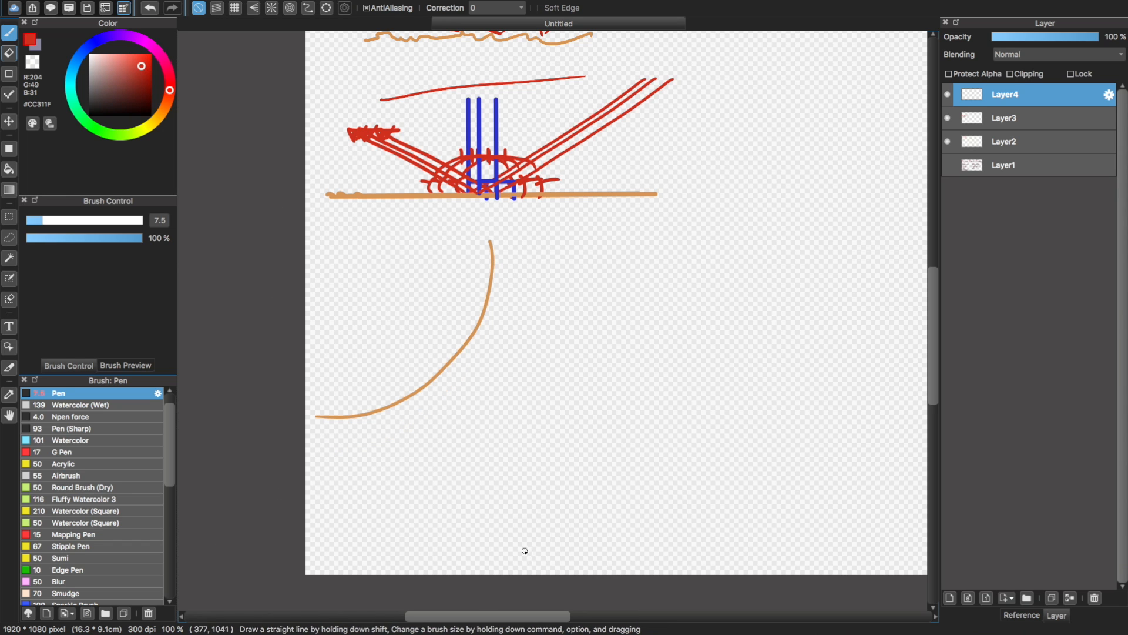
pyautogui.moveTo(525, 551); pyautogui.dragTo(525, 254)
pyautogui.press('super+z')
pyautogui.moveTo(524, 550); pyautogui.dragTo(535, 546)
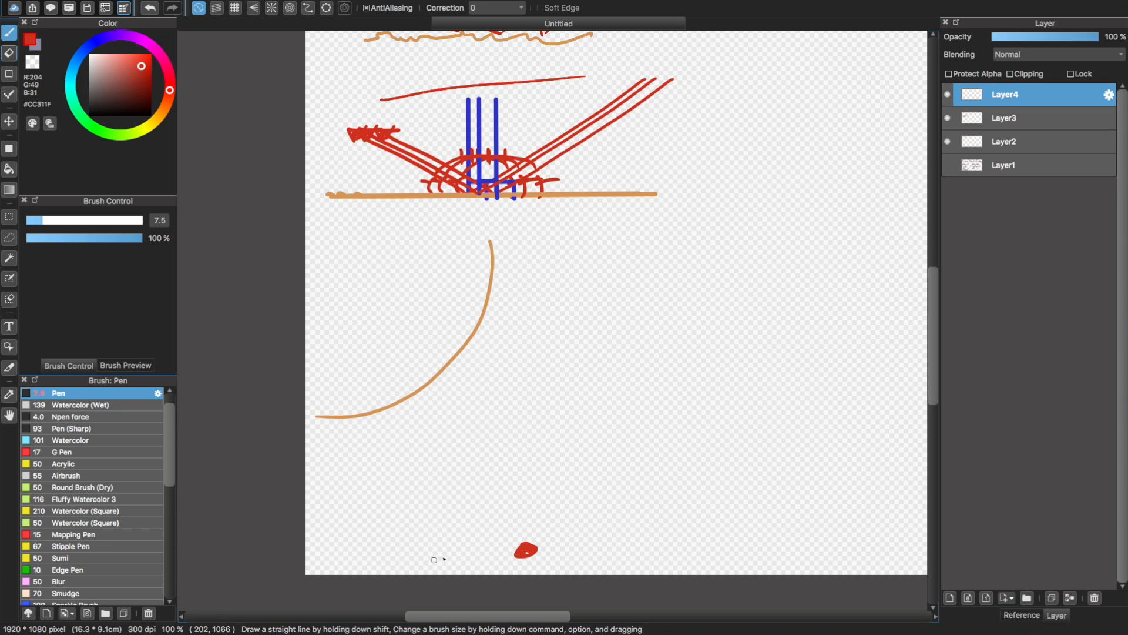
pyautogui.moveTo(452, 553)
pyautogui.mouseDown()
pyautogui.moveTo(444, 556)
pyautogui.moveTo(454, 560)
pyautogui.mouseUp()
pyautogui.press('super+z')
# Draw a straight red ray from the dot to the lower part of the curve and on to the eye
pyautogui.press('super+z')
pyautogui.moveTo(472, 542); pyautogui.dragTo(460, 542)
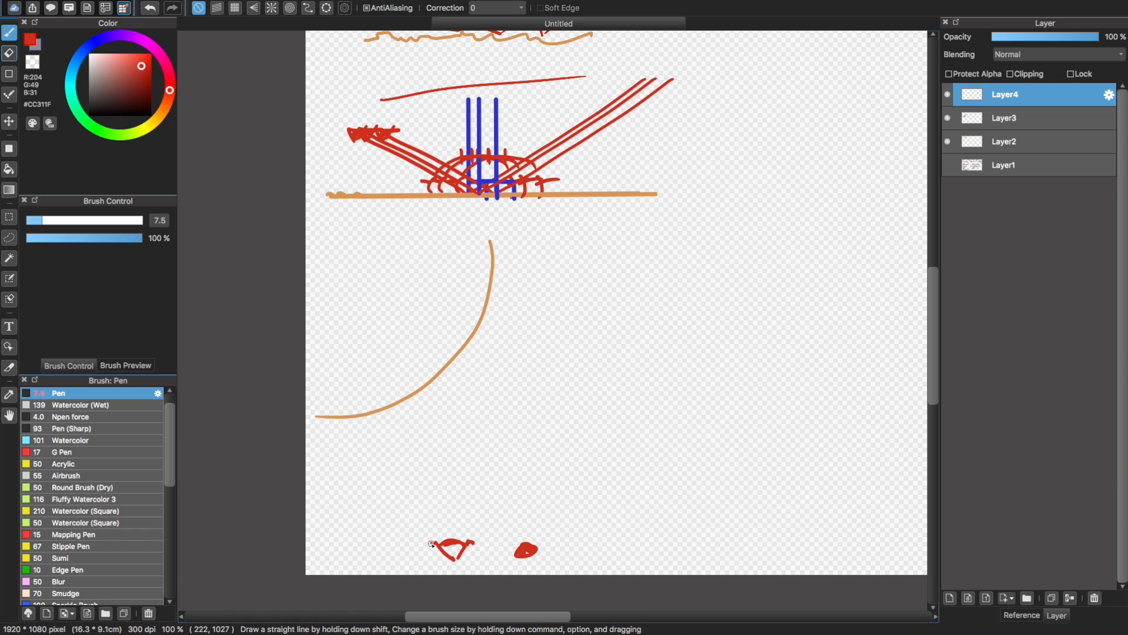
pyautogui.moveTo(527, 541); pyautogui.dragTo(478, 314)
pyautogui.press('super+z')
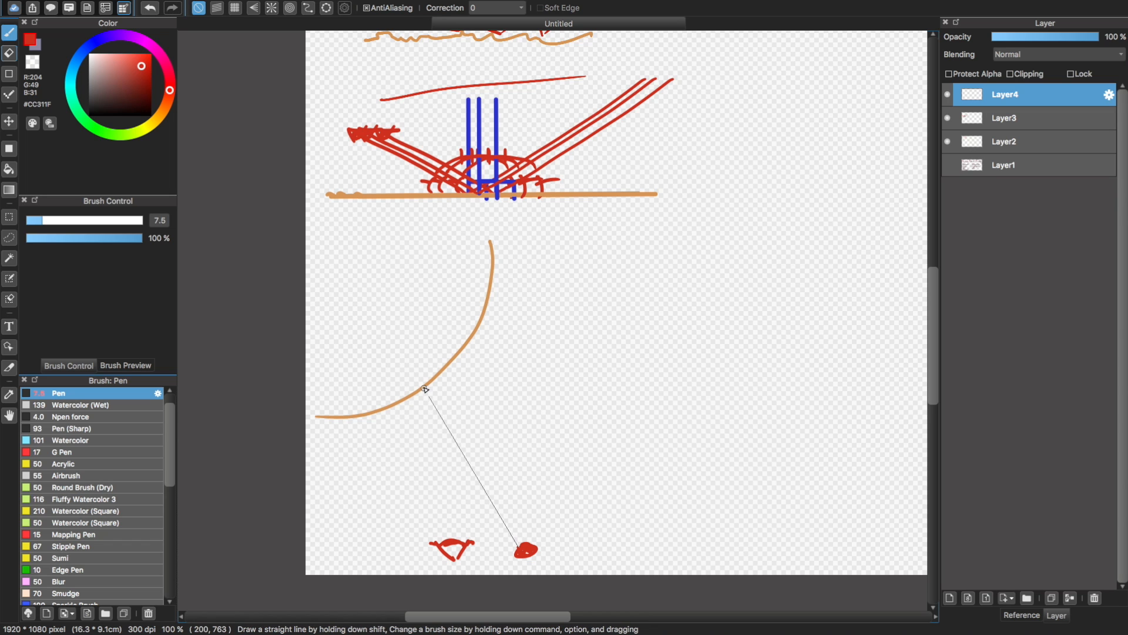
pyautogui.keyDown('shift'); pyautogui.click(424, 386); pyautogui.keyUp('shift')
pyautogui.keyDown('shift'); pyautogui.click(449, 539); pyautogui.keyUp('shift')
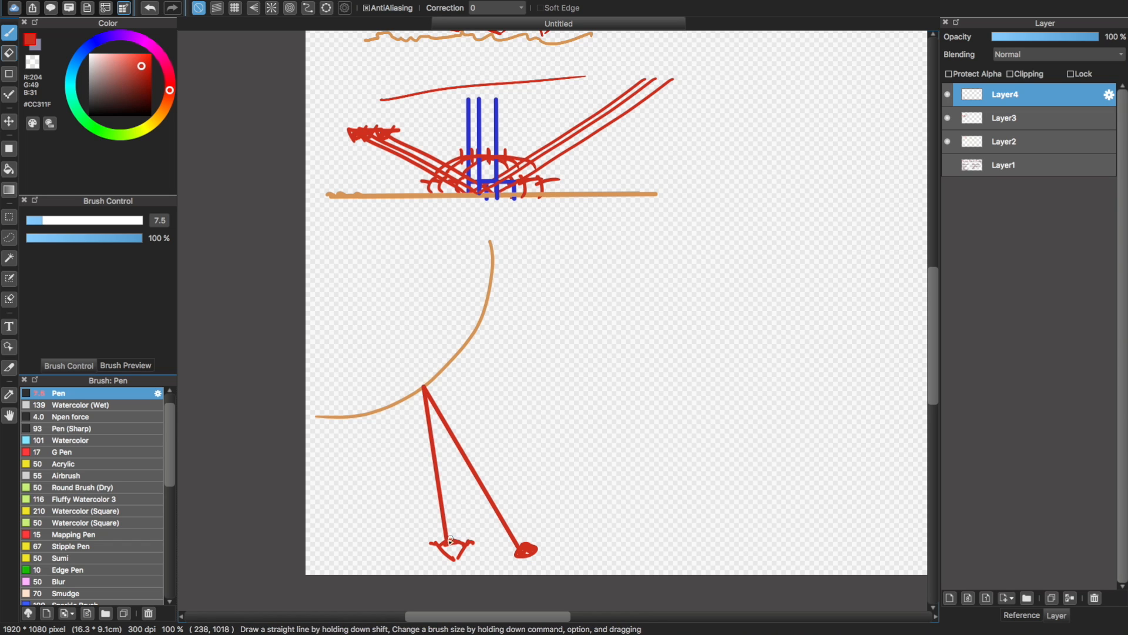
# Draw a second ray from the dot bouncing off the curve to a filled oval far to the upper right, doubling its reflected line
pyautogui.click(524, 541)
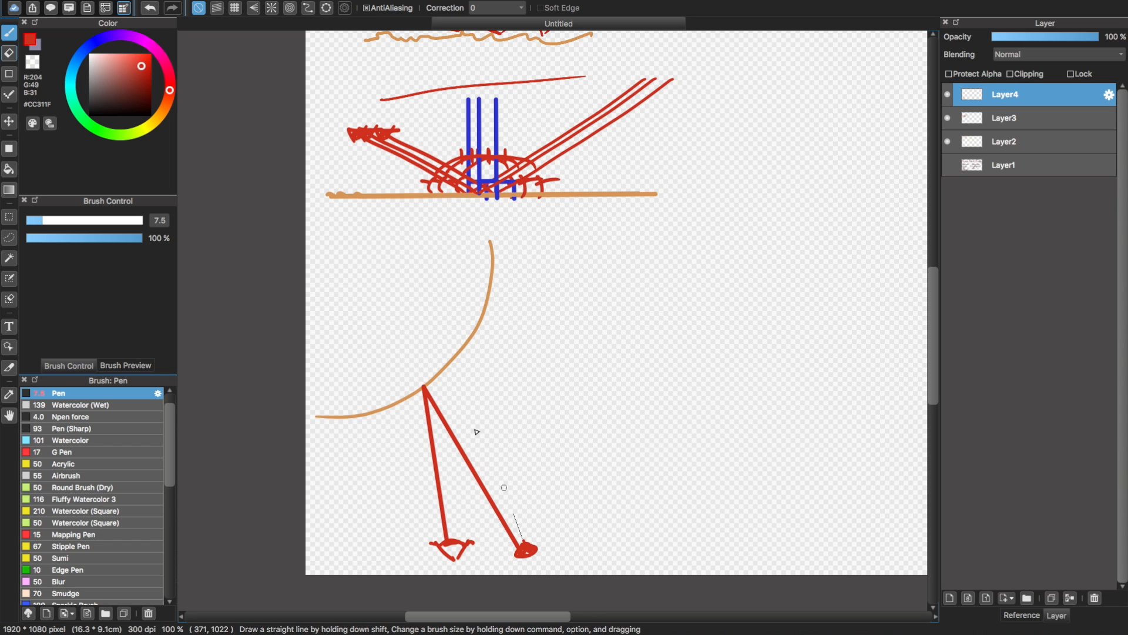
pyautogui.keyDown('shift'); pyautogui.click(448, 370); pyautogui.keyUp('shift')
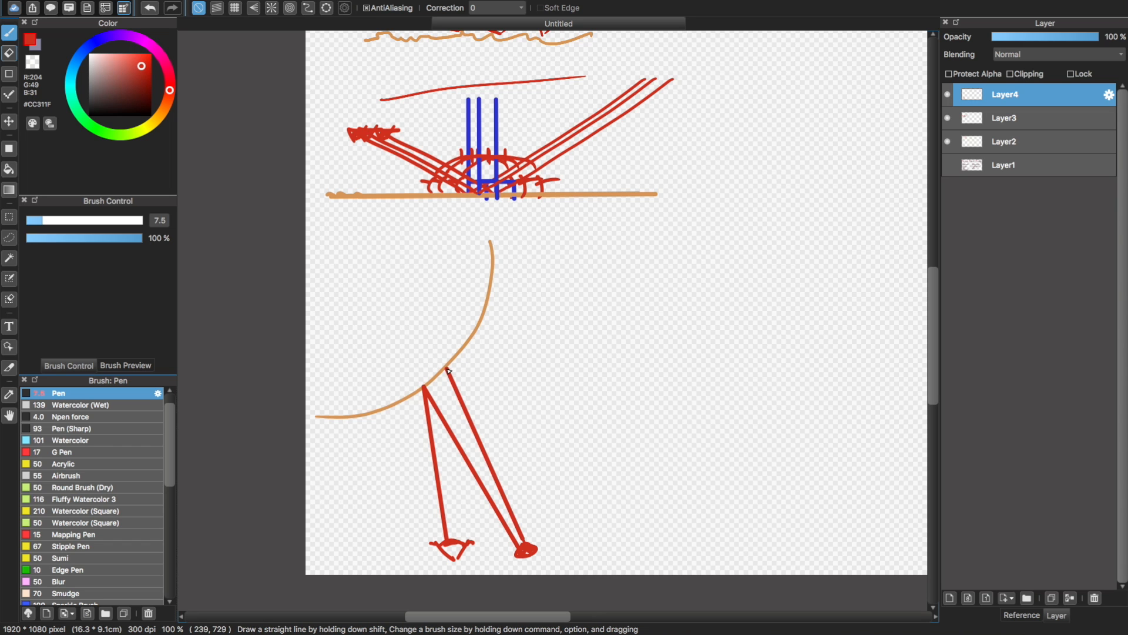
pyautogui.keyDown('shift'); pyautogui.click(451, 523); pyautogui.keyUp('shift')
pyautogui.press('super+z')
pyautogui.keyDown('shift'); pyautogui.click(451, 367); pyautogui.keyUp('shift')
pyautogui.press('super+z')
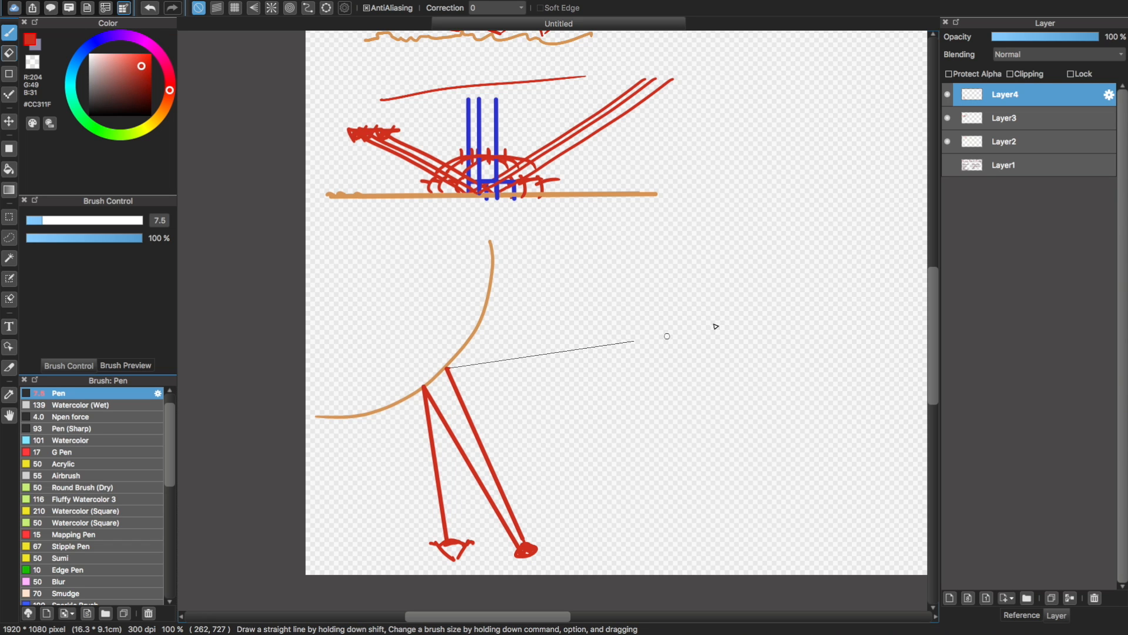
pyautogui.keyDown('shift'); pyautogui.click(763, 258); pyautogui.keyUp('shift')
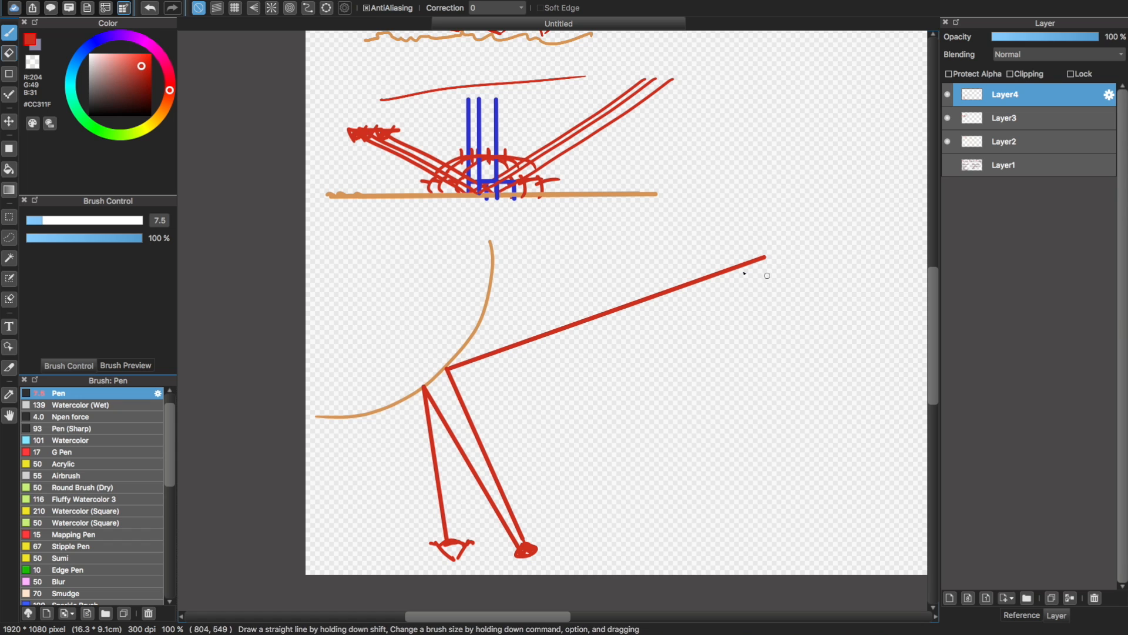
pyautogui.moveTo(776, 252)
pyautogui.mouseDown()
pyautogui.moveTo(778, 267)
pyautogui.moveTo(775, 247)
pyautogui.mouseUp()
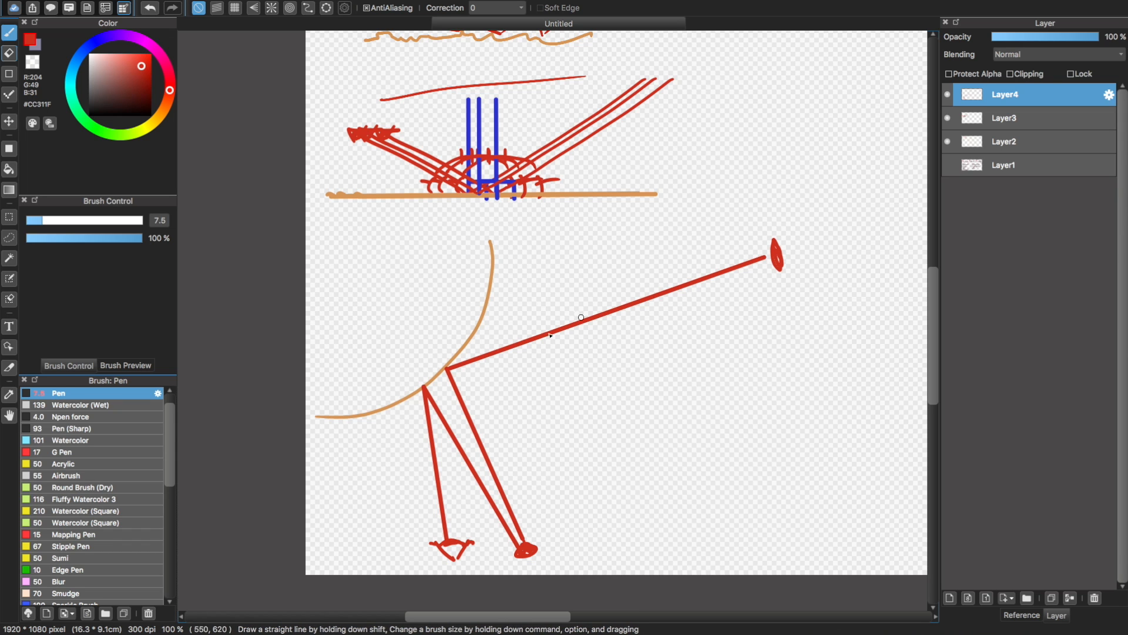
pyautogui.keyDown('shift'); pyautogui.click(447, 372); pyautogui.keyUp('shift')
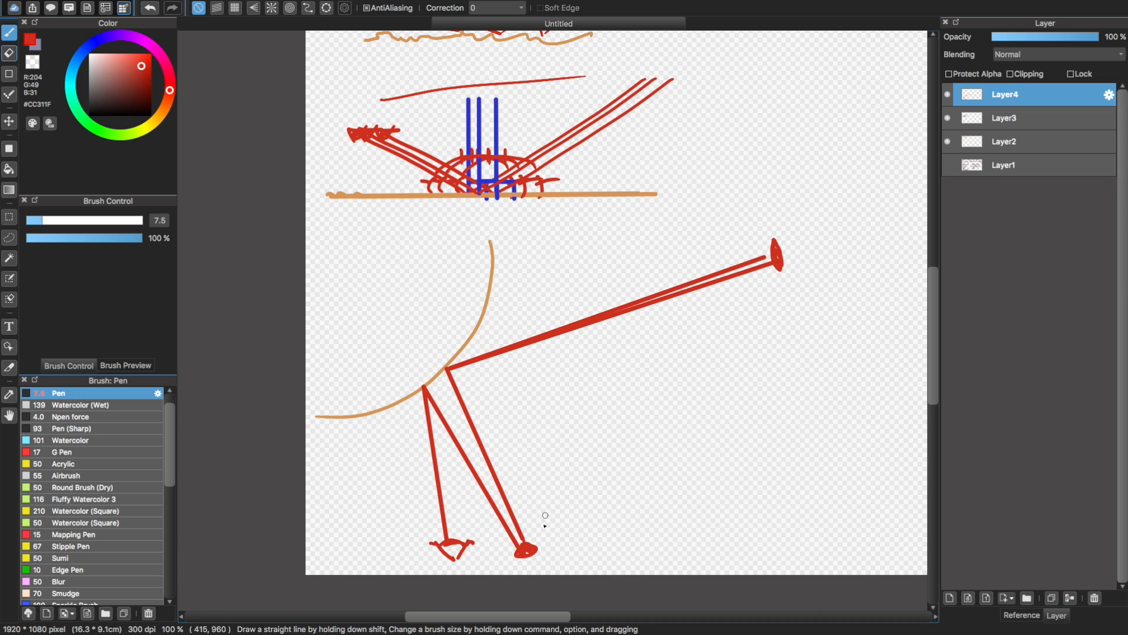
# Draw two more rays from the dot to the upper part of the curve, each reflected upward at a grazing angle
pyautogui.keyDown('shift'); pyautogui.click(482, 337); pyautogui.keyUp('shift')
pyautogui.keyDown('shift'); pyautogui.click(527, 218); pyautogui.keyUp('shift')
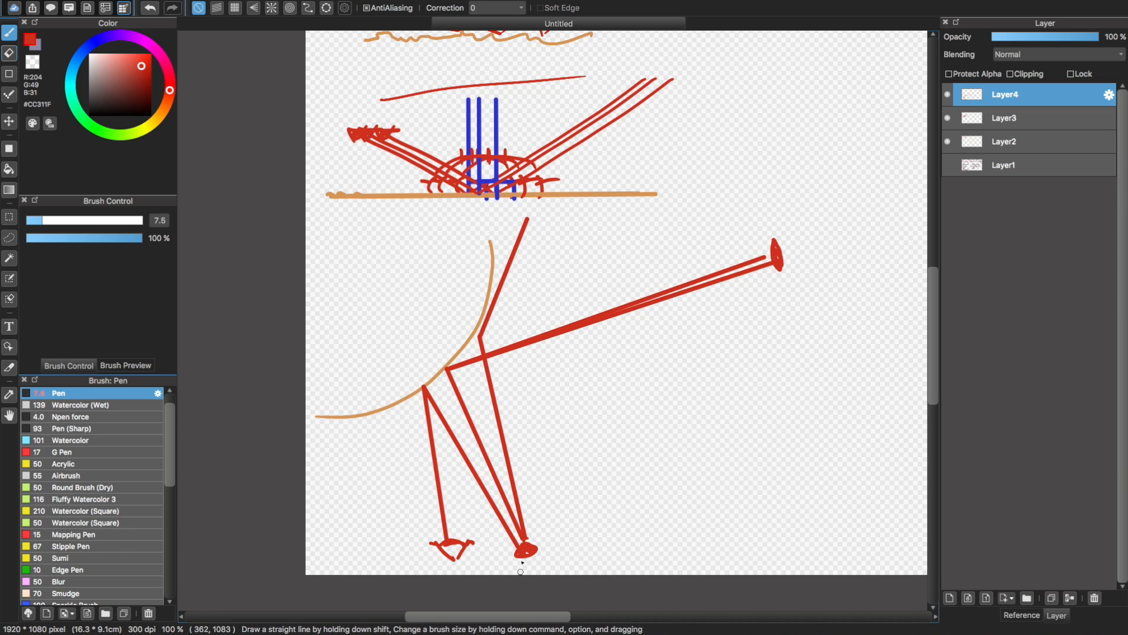
pyautogui.click(527, 536)
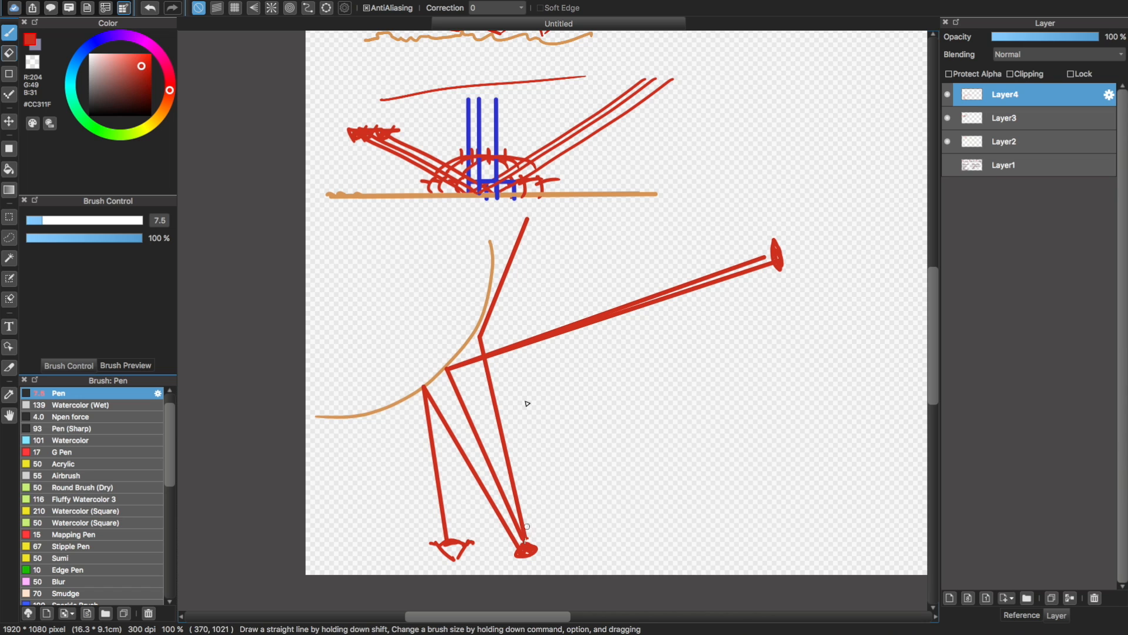
pyautogui.keyDown('shift'); pyautogui.click(494, 272); pyautogui.keyUp('shift')
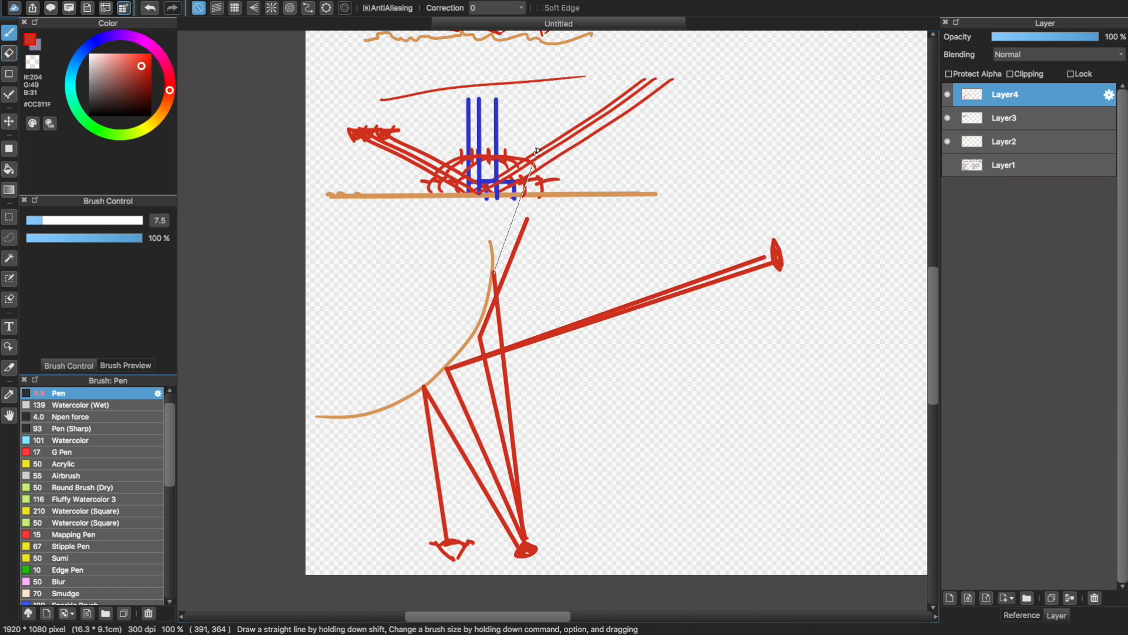
pyautogui.keyDown('shift'); pyautogui.click(507, 218); pyautogui.keyUp('shift')
# Circle the area on the upper curve where the grazing rays reflect
pyautogui.moveTo(503, 251)
pyautogui.mouseDown()
pyautogui.moveTo(520, 277)
pyautogui.moveTo(510, 316)
pyautogui.moveTo(497, 251)
pyautogui.moveTo(505, 264)
pyautogui.mouseUp()
pyautogui.press('super+z')
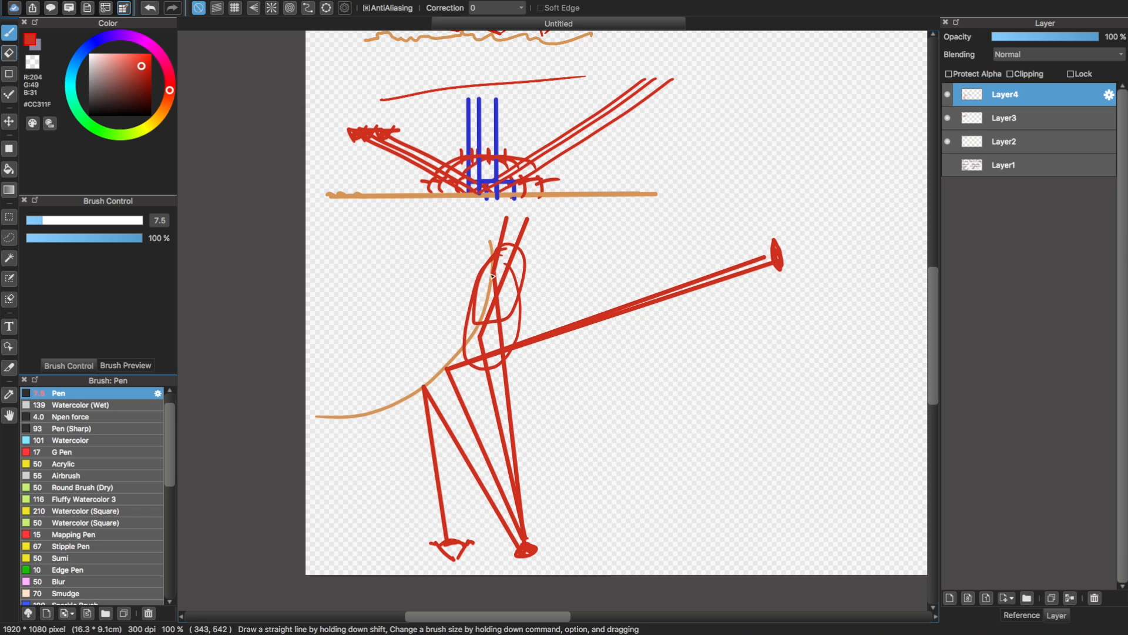
pyautogui.press('super+a')
pyautogui.click(556, 252)
pyautogui.press('super+z')
pyautogui.press('super+z')
pyautogui.press('super+z')
pyautogui.press('super+z')
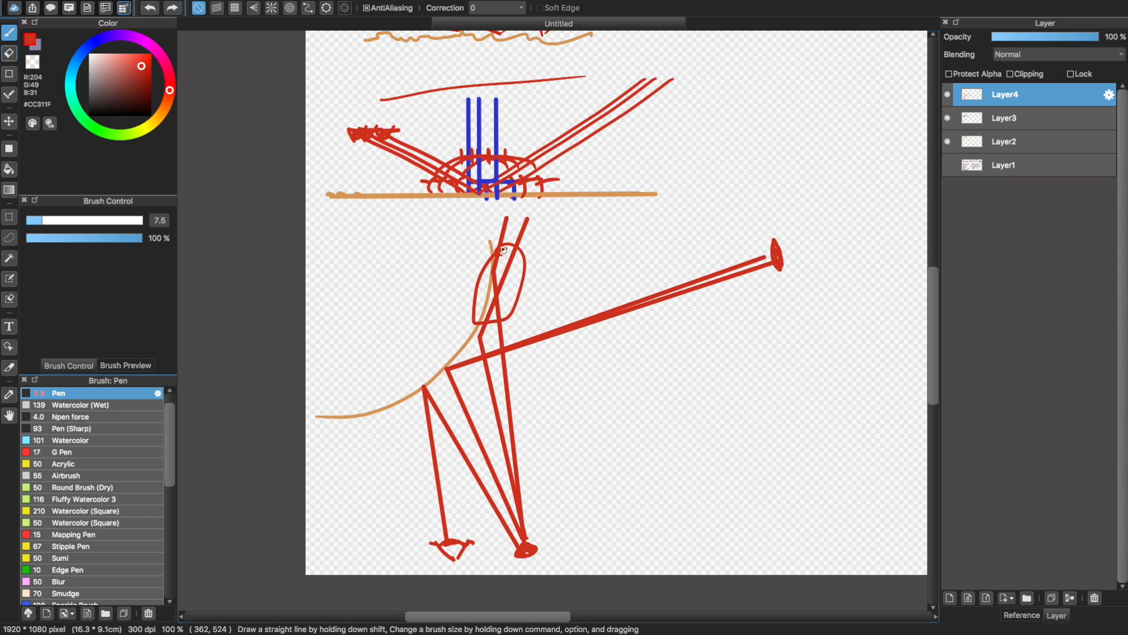
pyautogui.moveTo(508, 245); pyautogui.dragTo(516, 249)
pyautogui.press('super+z')
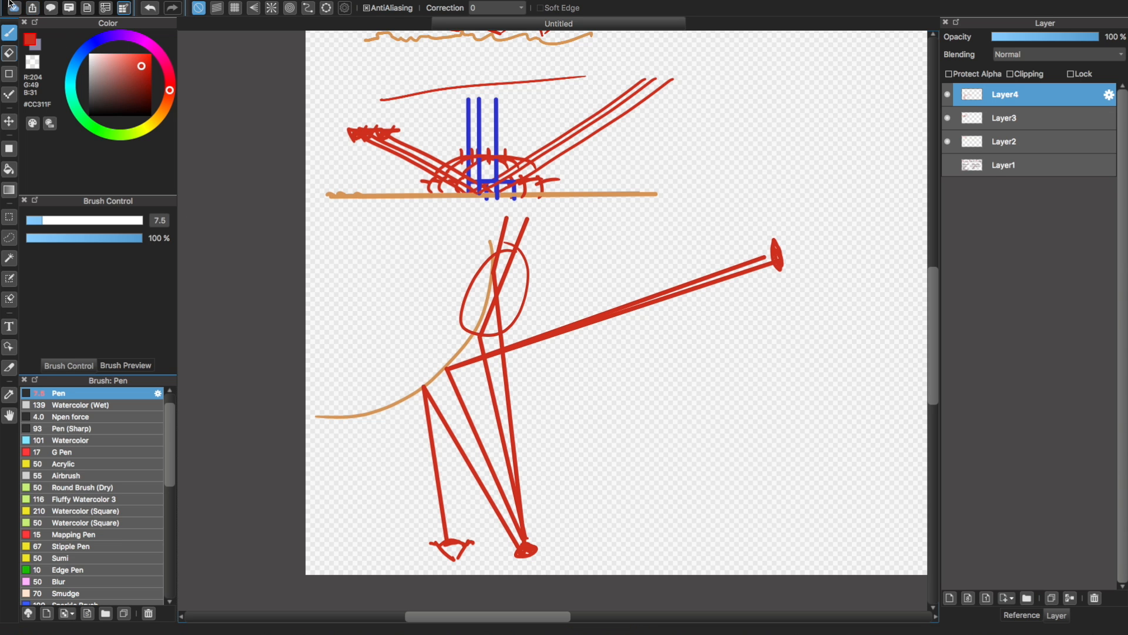
# Exit the full-screen drawing view, switch to Blender, and examine the bust's face up close
pyautogui.click(31, 20)
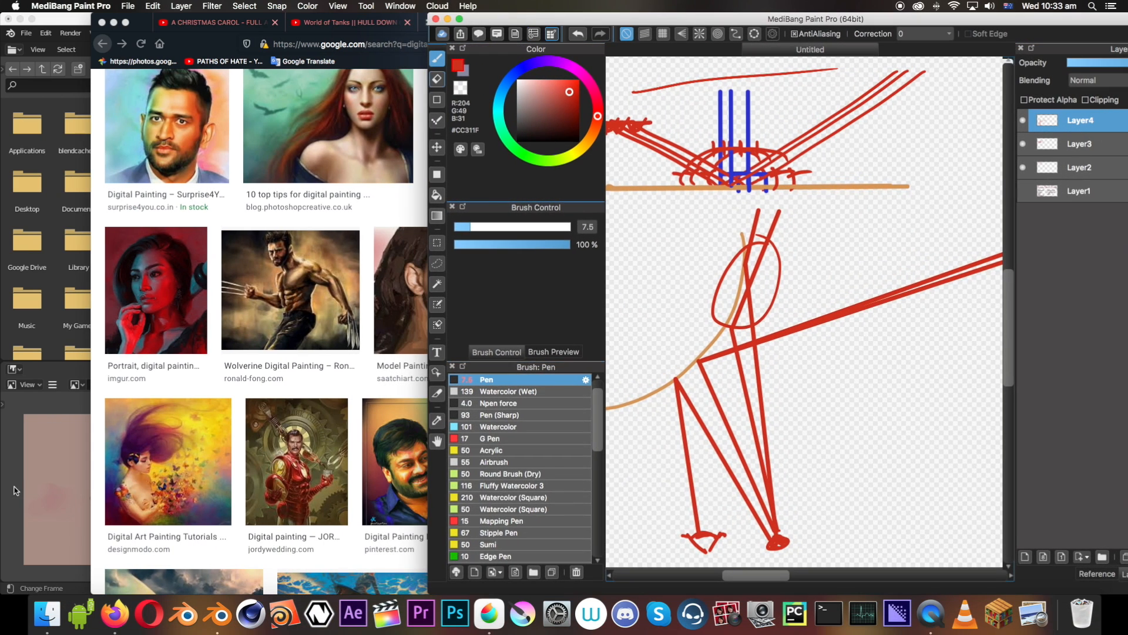
pyautogui.click(16, 490)
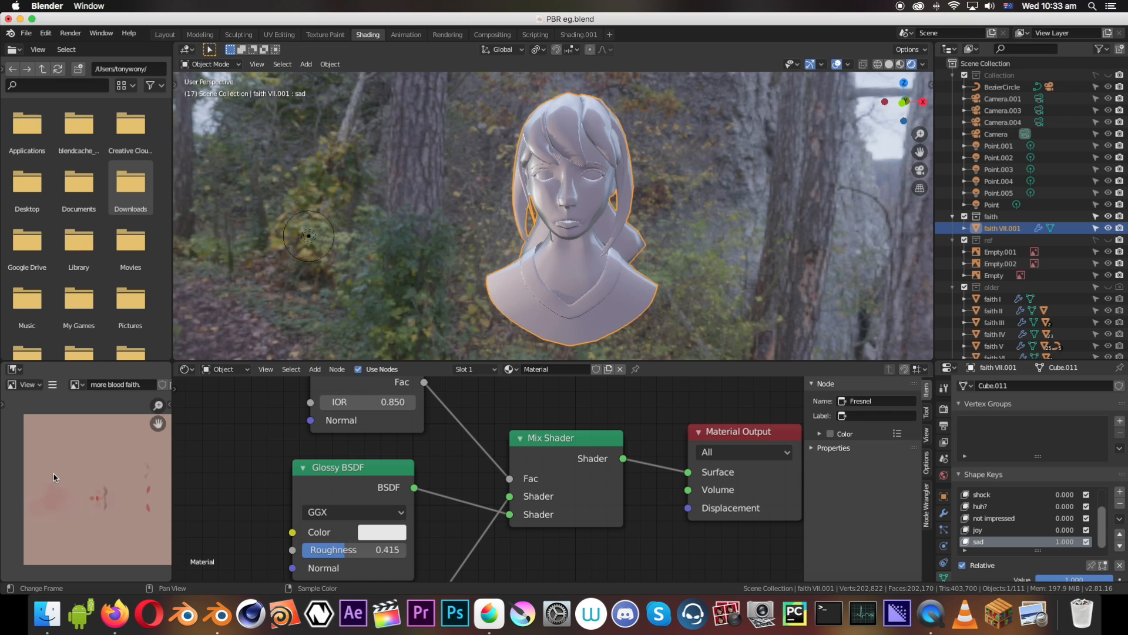
pyautogui.moveTo(514, 306); pyautogui.dragTo(576, 303, button='middle')
pyautogui.moveTo(624, 190)
pyautogui.mouseDown(button='middle')
pyautogui.moveTo(595, 191)
pyautogui.moveTo(615, 193)
pyautogui.mouseUp(button='middle')
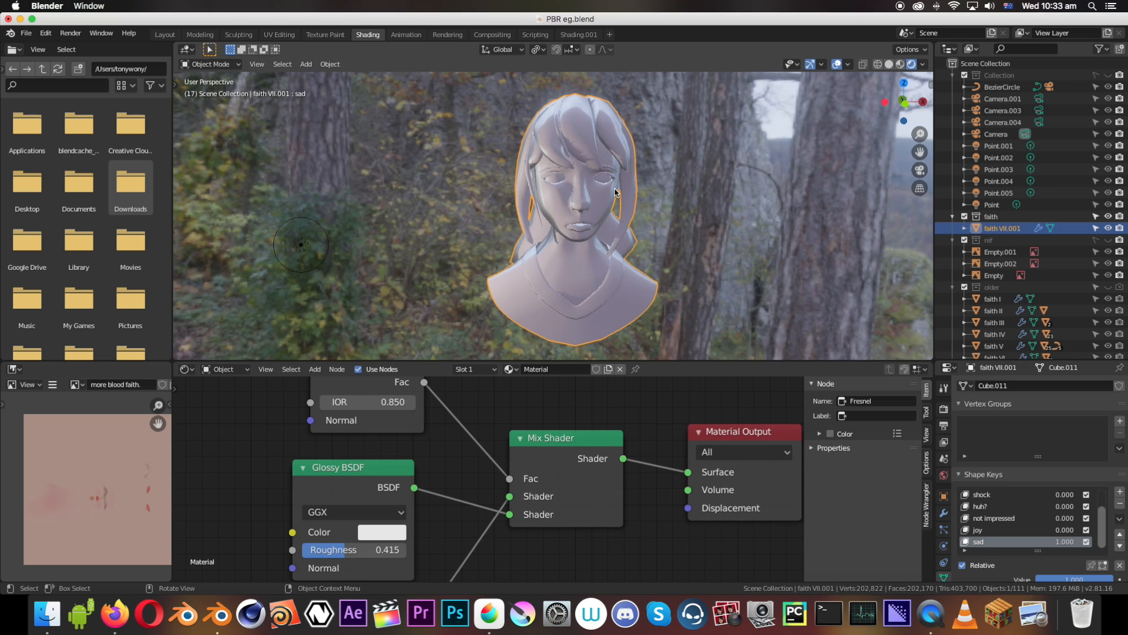
pyautogui.scroll(10, 615, 191)
pyautogui.scroll(-6, 666, 176)
pyautogui.moveTo(669, 176); pyautogui.dragTo(667, 177, button='middle')
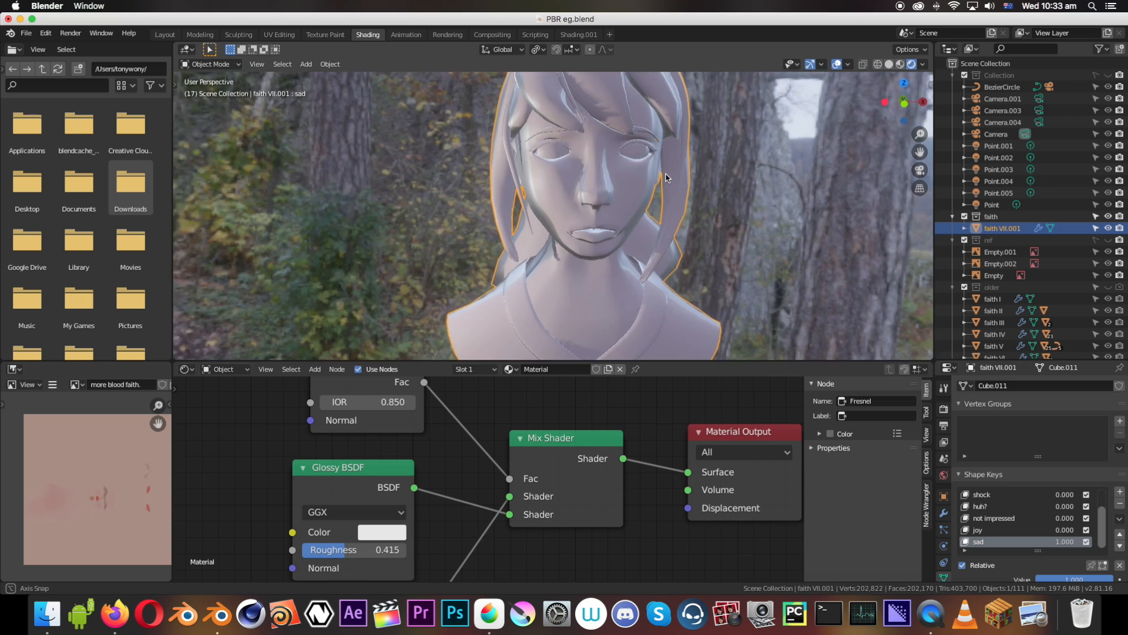
# Set the Glossy BSDF's roughness to 0.223 and check the bust's reflections from the front
pyautogui.scroll(-2, 421, 444)
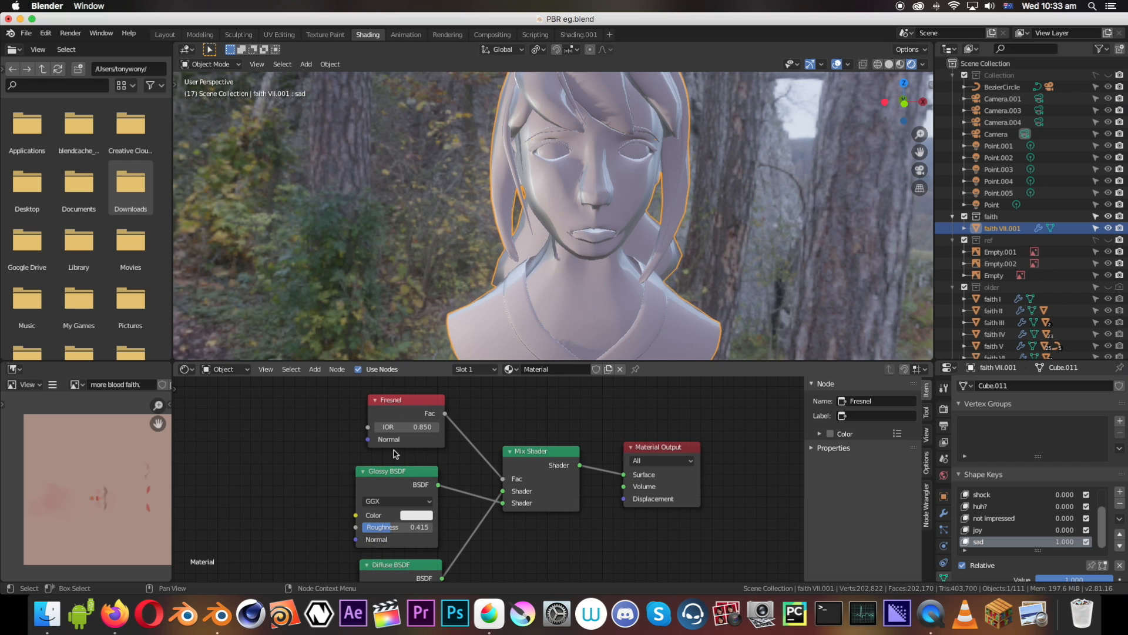
pyautogui.moveTo(400, 527)
pyautogui.mouseDown()
pyautogui.moveTo(429, 527)
pyautogui.moveTo(320, 526)
pyautogui.mouseUp()
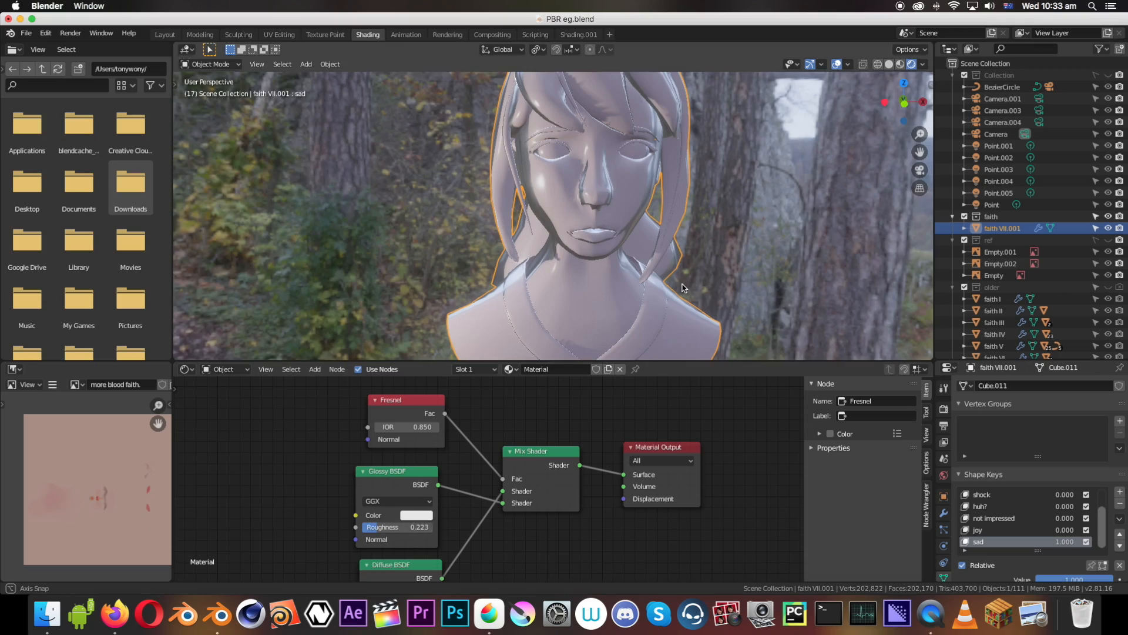
pyautogui.moveTo(682, 288); pyautogui.dragTo(577, 193, button='middle')
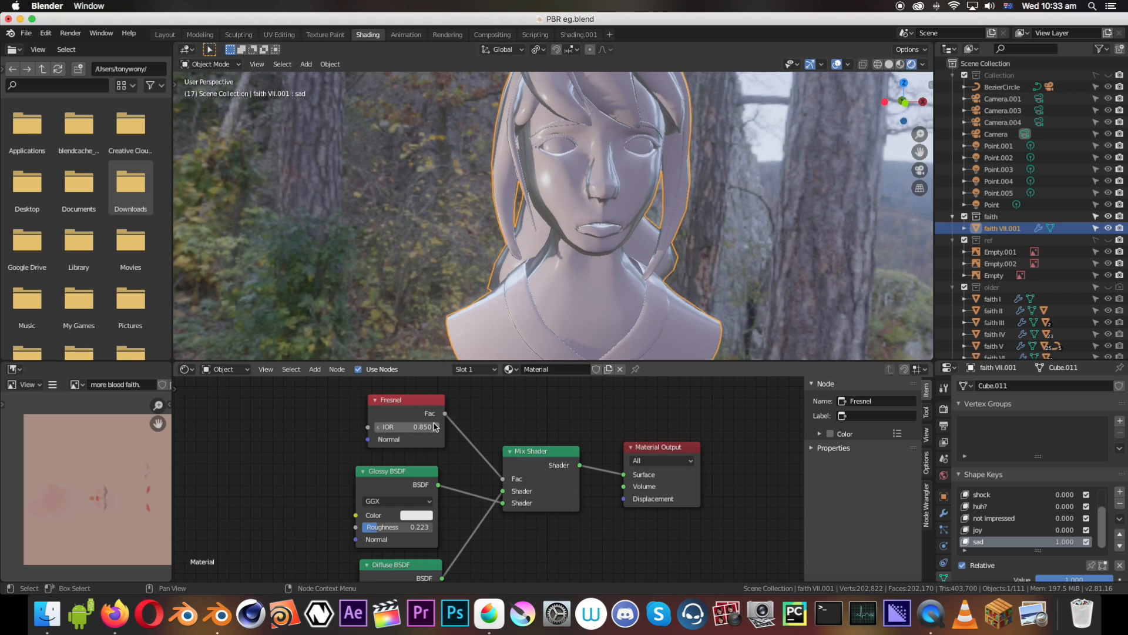
# Try Fresnel IOR values of 0.750, 0.950 and 1.050, and return to 0.950
pyautogui.scroll(3, 412, 420)
pyautogui.moveTo(368, 404); pyautogui.dragTo(426, 499, button='middle')
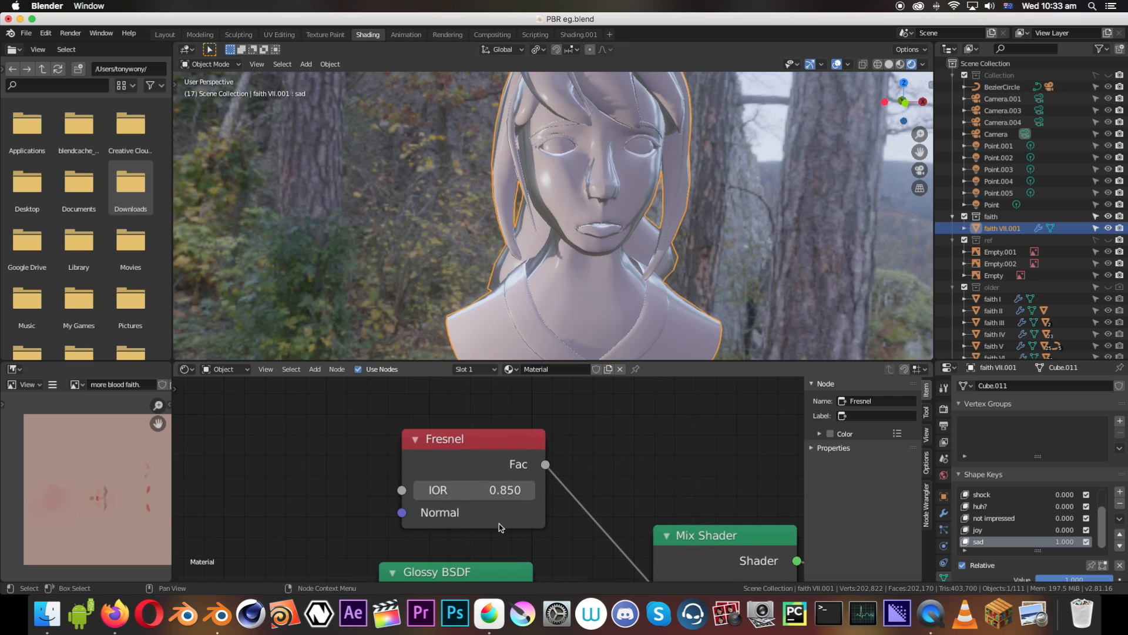
pyautogui.click(419, 494)
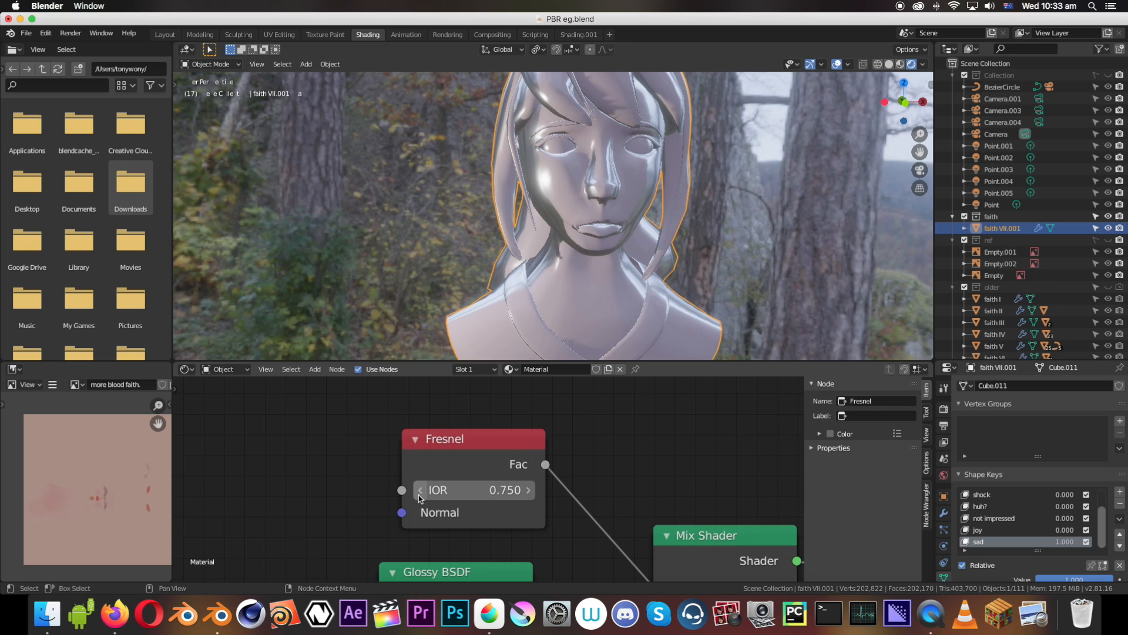
pyautogui.click(528, 494)
pyautogui.click(528, 493)
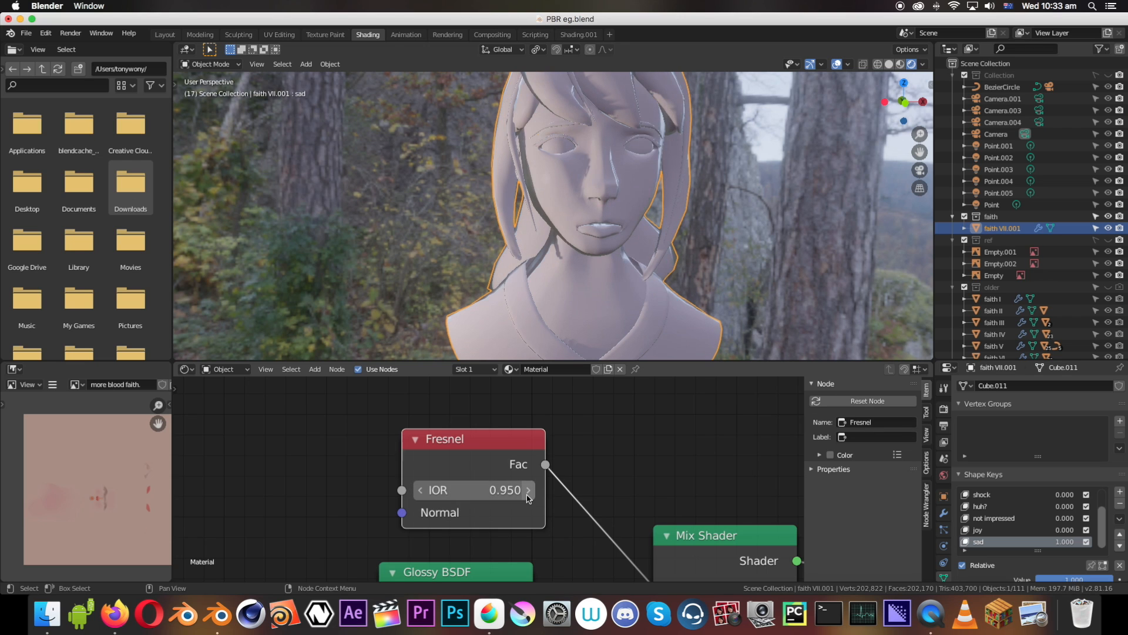
pyautogui.click(528, 494)
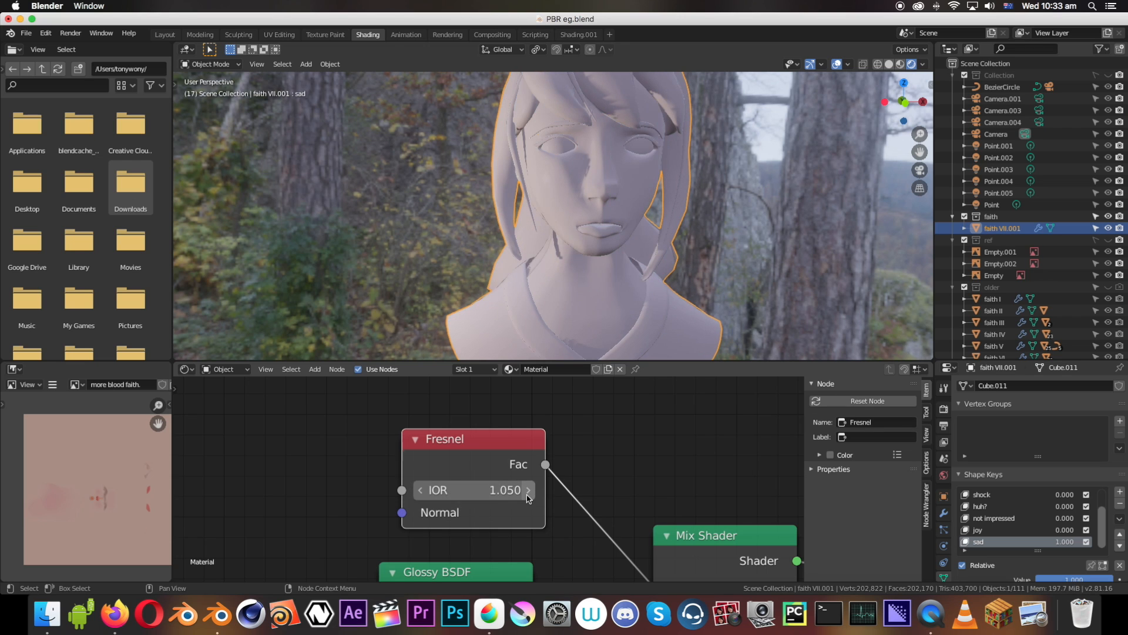
pyautogui.click(419, 494)
# Set the Fresnel node's IOR to 0.990
pyautogui.doubleClick(461, 493)
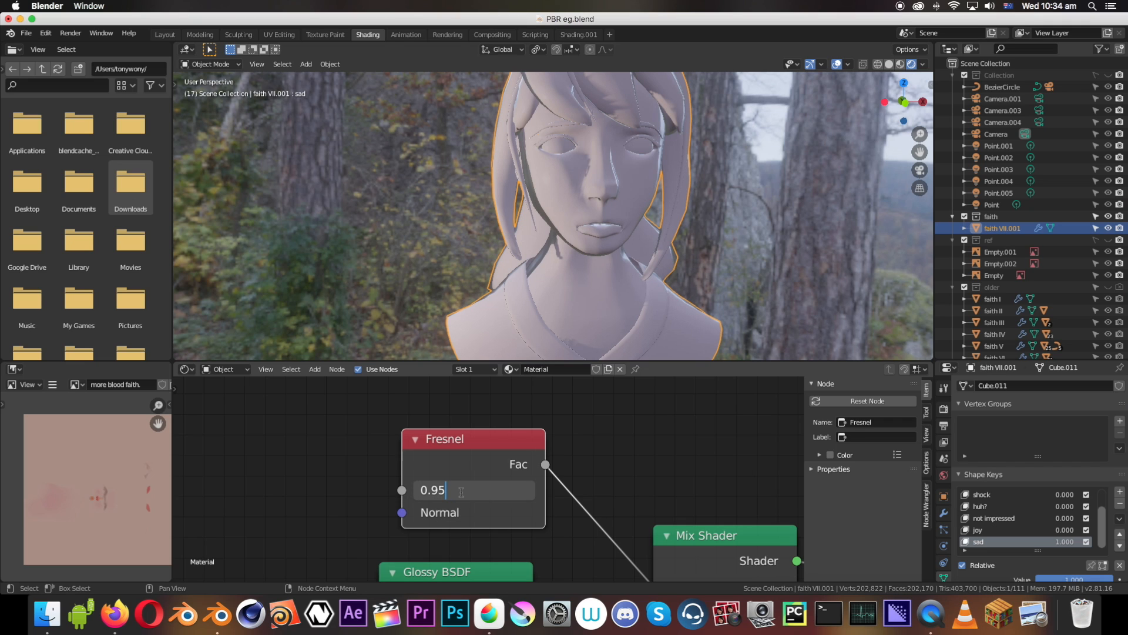
pyautogui.press('BackSpace')
pyautogui.write('05')
pyautogui.press('BackSpace')
pyautogui.press('BackSpace')
pyautogui.write('555')
pyautogui.press('Return')
pyautogui.doubleClick(471, 492)
pyautogui.press('BackSpace')
pyautogui.press('BackSpace')
pyautogui.press('BackSpace')
pyautogui.write('9')
pyautogui.press('Return')
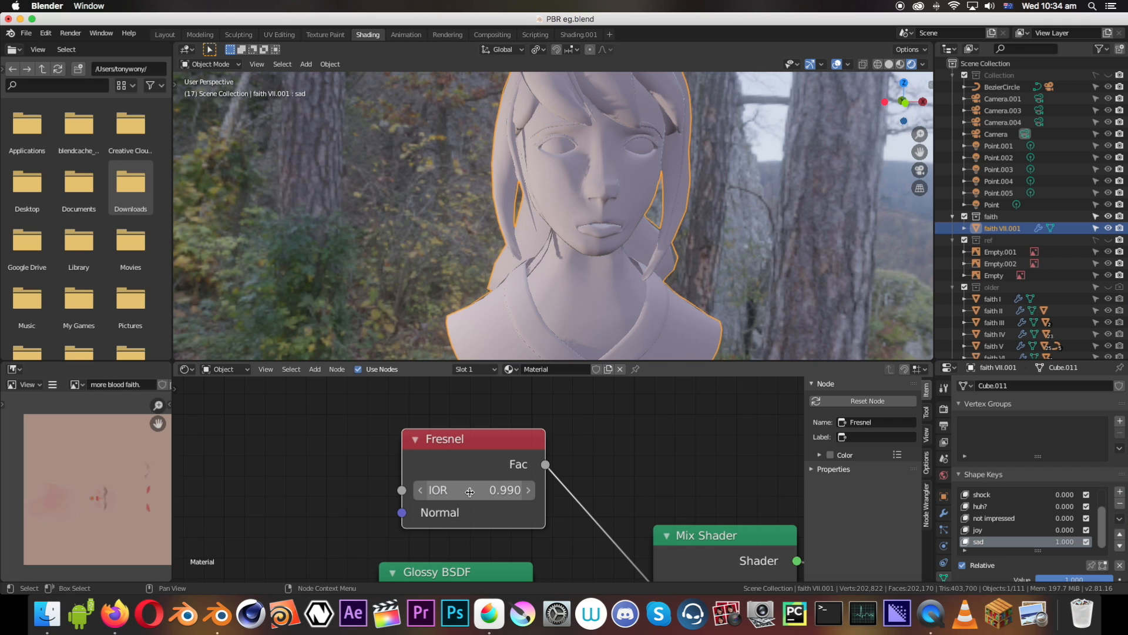
# Set the Fresnel node's IOR to 0.970
pyautogui.doubleClick(520, 496)
pyautogui.click(441, 491)
pyautogui.click(456, 488)
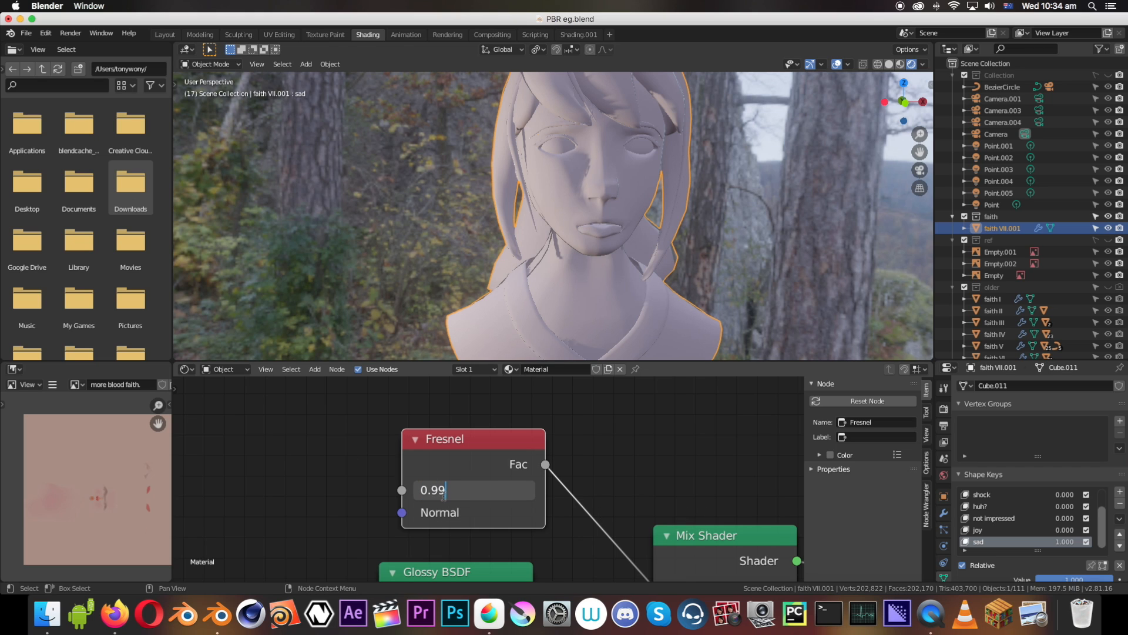
pyautogui.press('BackSpace')
pyautogui.write('7')
pyautogui.press('Return')
# Examine the bust's shading from the front, the side and above at different distances
pyautogui.moveTo(582, 235); pyautogui.dragTo(564, 217, button='middle')
pyautogui.scroll(-10, 552, 218)
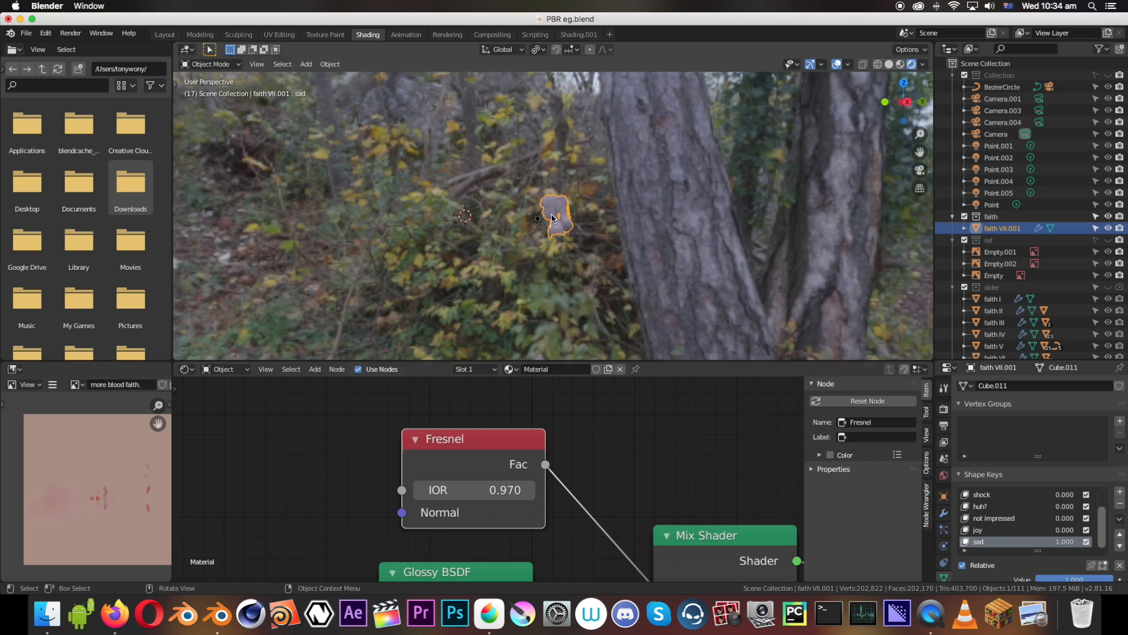
pyautogui.scroll(8, 552, 217)
pyautogui.scroll(-5, 539, 157)
pyautogui.moveTo(564, 215); pyautogui.dragTo(606, 324, button='middle')
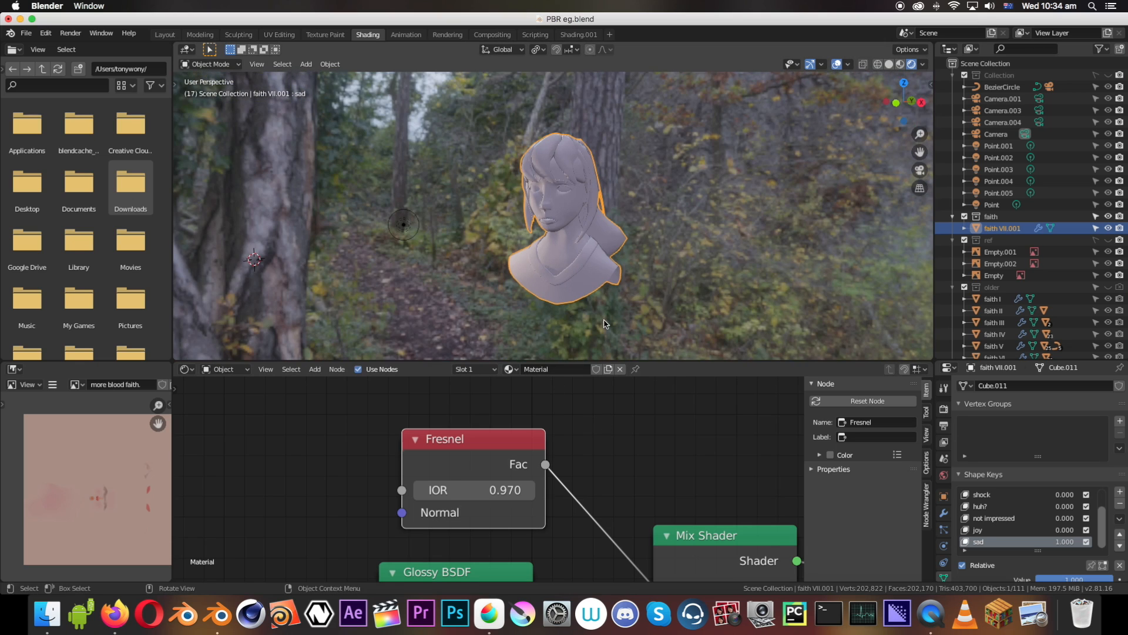
pyautogui.scroll(-6, 555, 479)
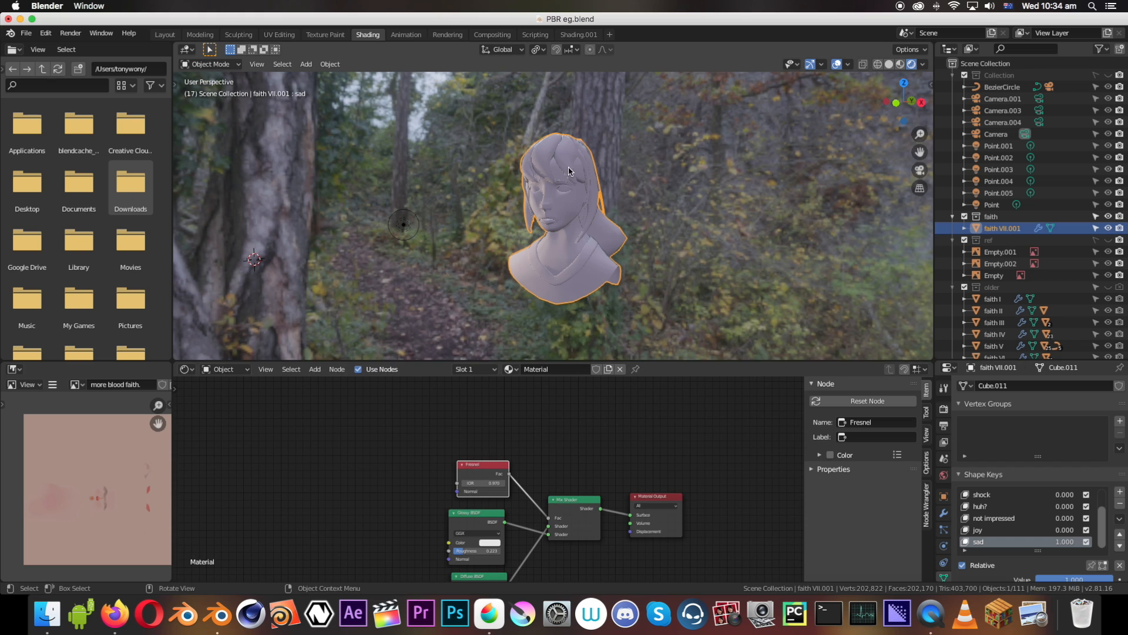
pyautogui.moveTo(568, 171); pyautogui.dragTo(498, 225, button='middle')
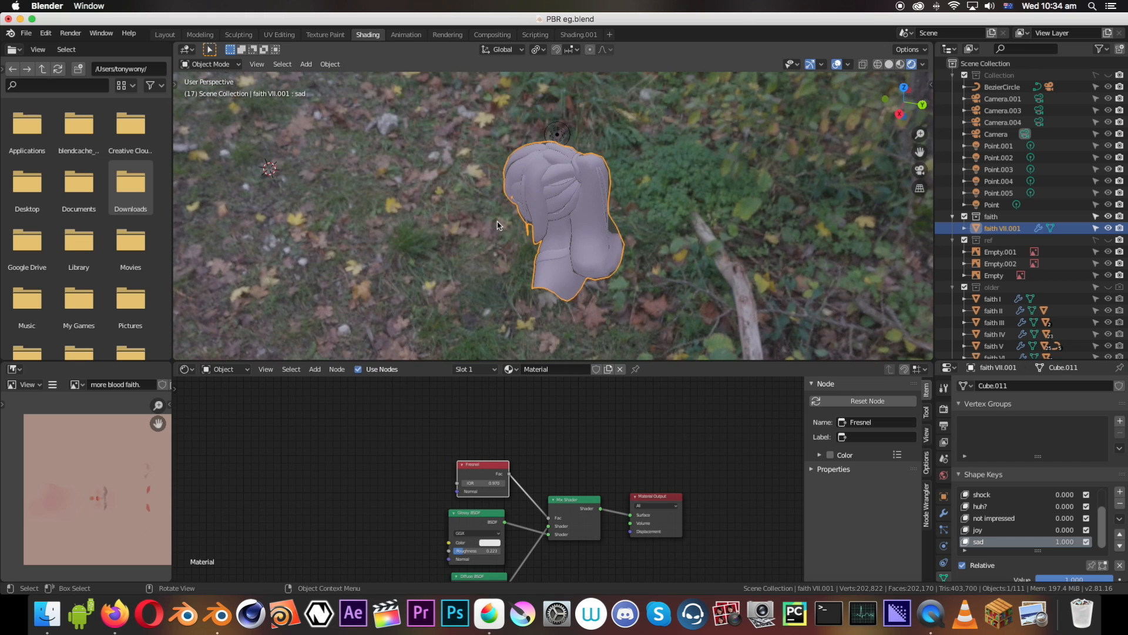
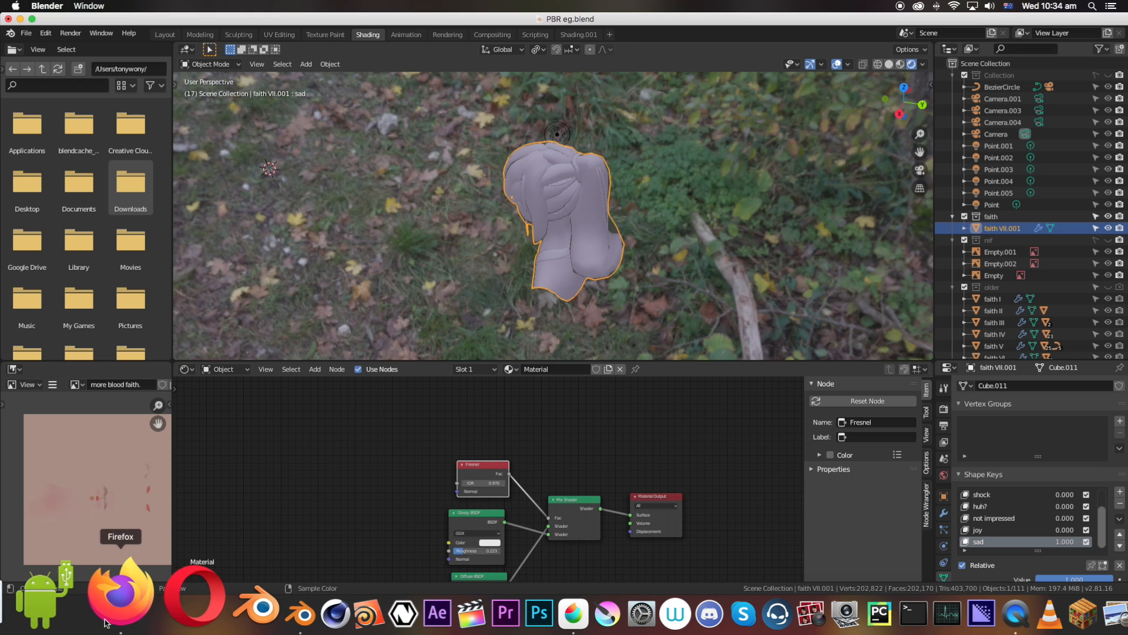
# Switch to MediBang Paint Pro, maximize its window and bring the blank canvas area beside the reflection sketches into view
pyautogui.click(122, 615)
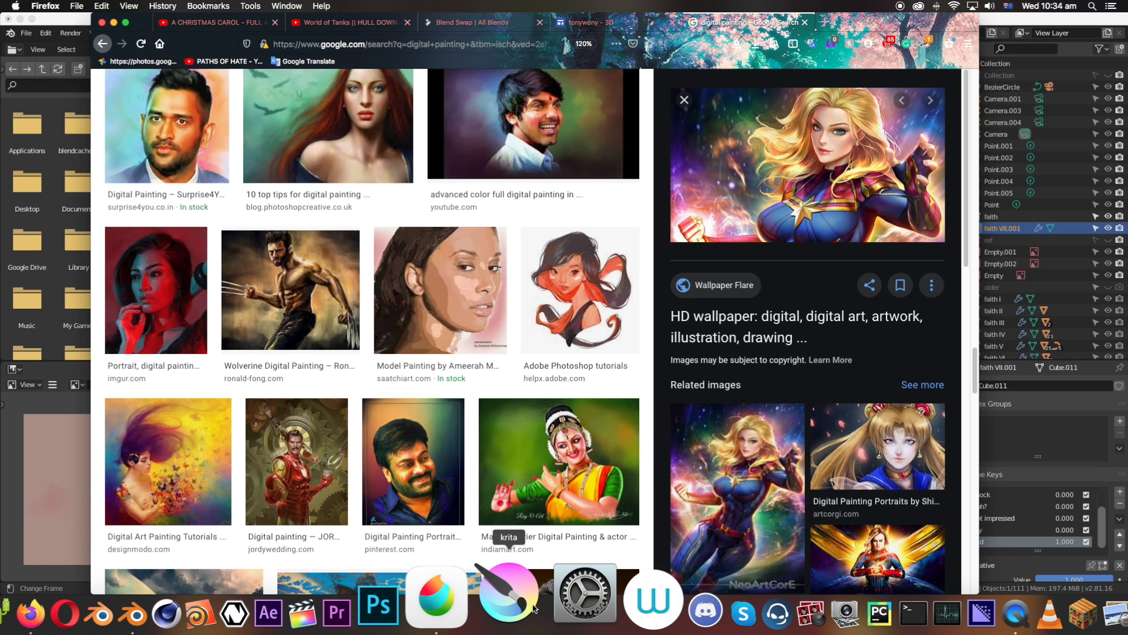
pyautogui.click(499, 612)
pyautogui.scroll(-5, 822, 364)
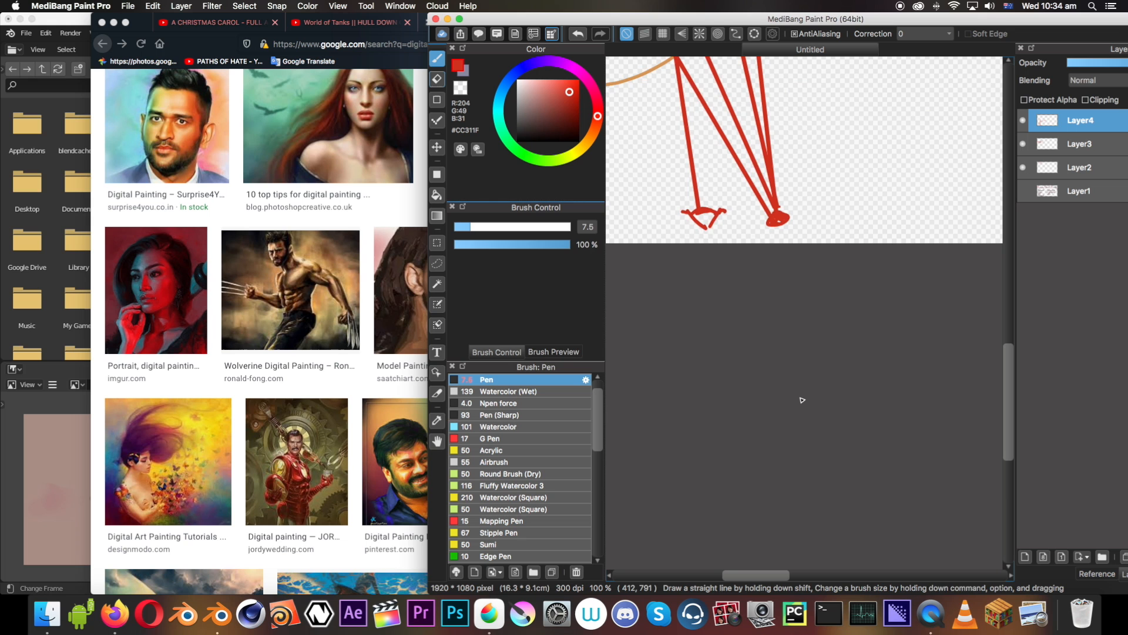
pyautogui.press('super+minus')
pyautogui.press('super+minus')
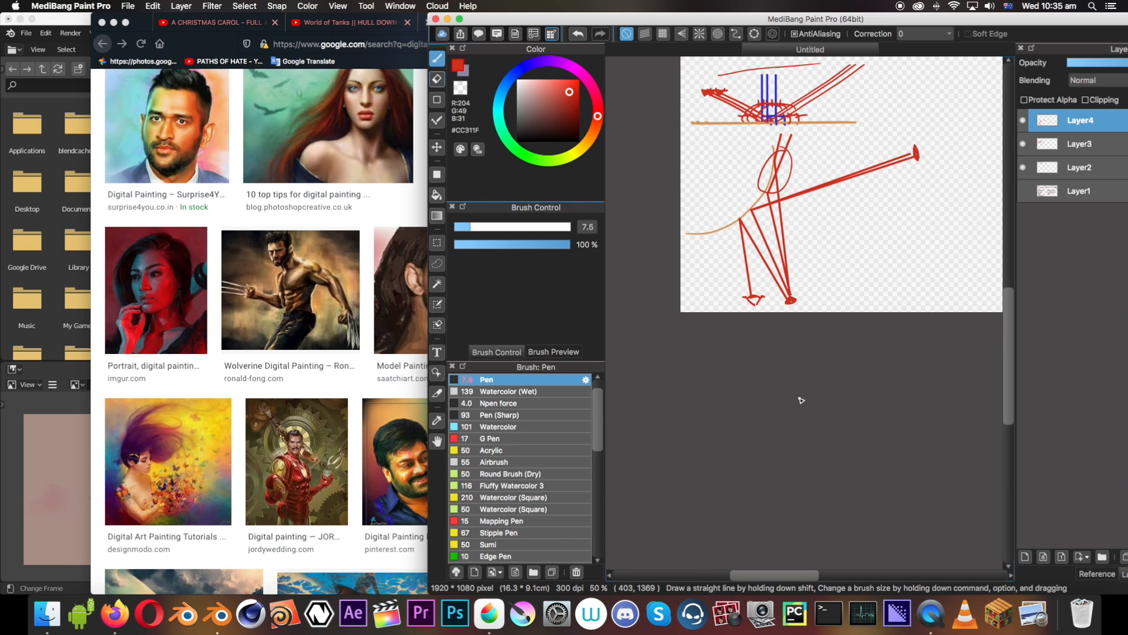
pyautogui.moveTo(510, 21)
pyautogui.mouseDown()
pyautogui.moveTo(145, 20)
pyautogui.moveTo(197, 20)
pyautogui.mouseUp()
pyautogui.scroll(1, 477, 239)
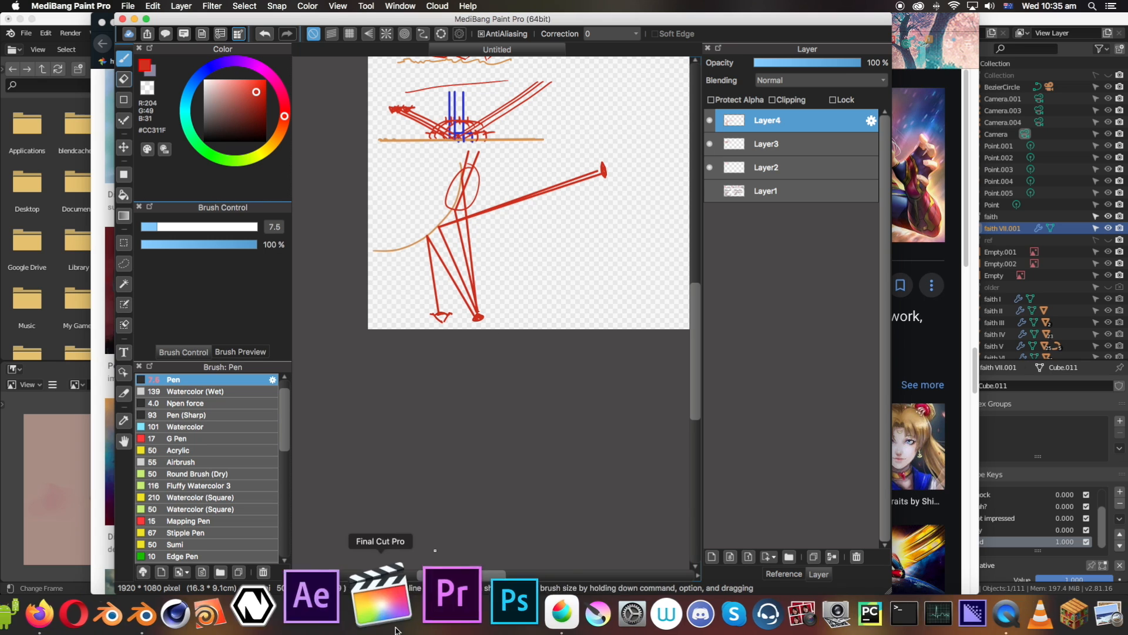
pyautogui.moveTo(467, 575); pyautogui.dragTo(520, 575)
pyautogui.scroll(8, 513, 146)
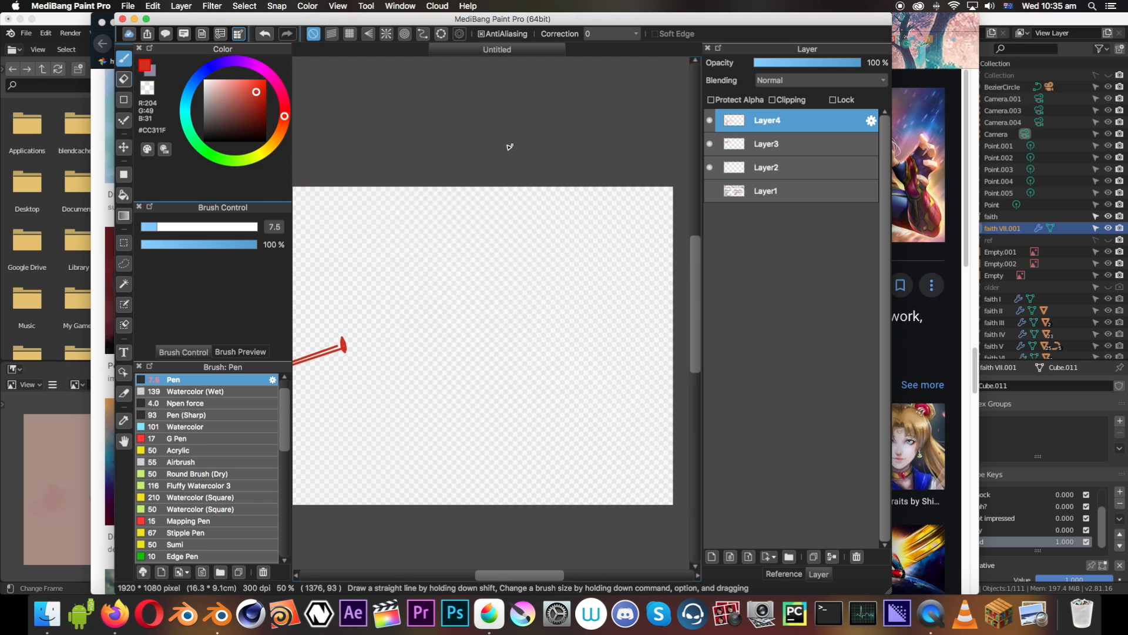
pyautogui.click(147, 19)
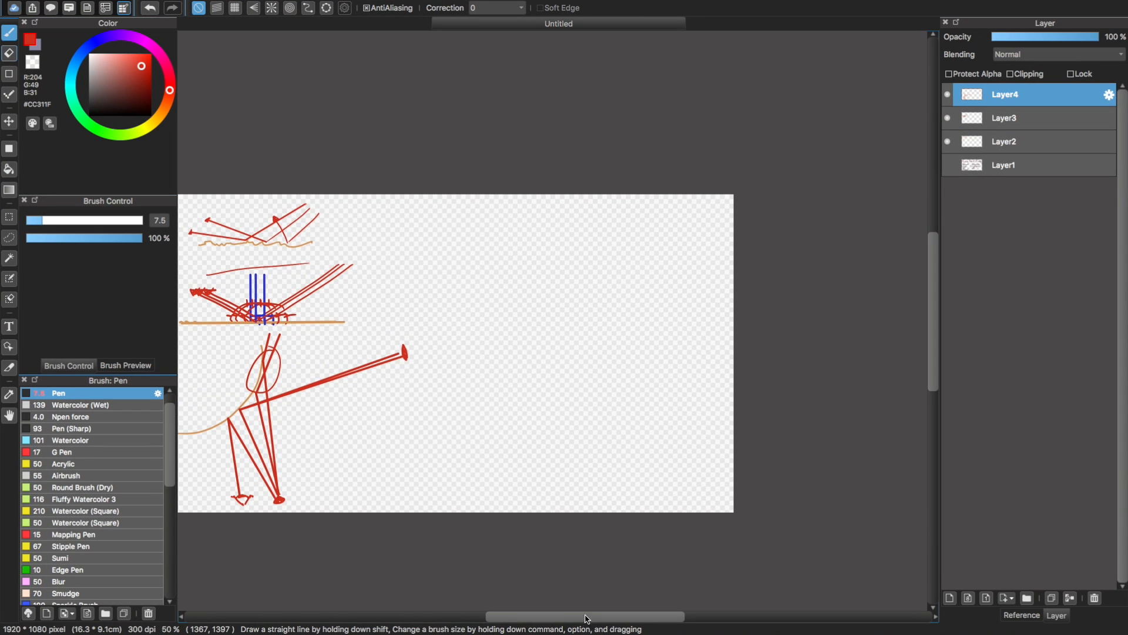
pyautogui.moveTo(583, 617); pyautogui.dragTo(564, 617)
pyautogui.moveTo(639, 246); pyautogui.dragTo(599, 236)
pyautogui.press('super+z')
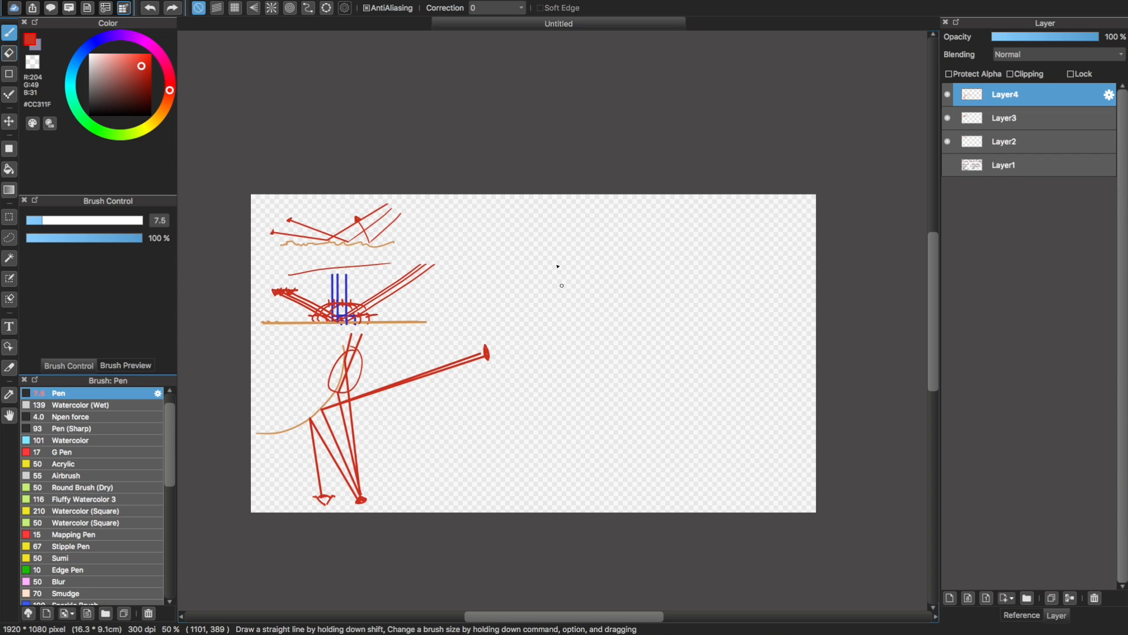
pyautogui.moveTo(576, 221)
pyautogui.mouseDown()
pyautogui.moveTo(532, 357)
pyautogui.moveTo(549, 234)
pyautogui.mouseUp()
pyautogui.press('super+z')
pyautogui.moveTo(620, 223)
pyautogui.mouseDown()
pyautogui.moveTo(569, 229)
pyautogui.moveTo(540, 251)
pyautogui.moveTo(586, 221)
pyautogui.moveTo(631, 219)
pyautogui.moveTo(598, 216)
pyautogui.mouseUp()
pyautogui.press('super+z')
pyautogui.press('super+z')
pyautogui.press('super+z')
pyautogui.moveTo(620, 214)
pyautogui.mouseDown()
pyautogui.moveTo(536, 287)
pyautogui.moveTo(555, 222)
pyautogui.moveTo(546, 234)
pyautogui.moveTo(623, 315)
pyautogui.moveTo(637, 232)
pyautogui.moveTo(619, 216)
pyautogui.moveTo(633, 308)
pyautogui.moveTo(647, 235)
pyautogui.moveTo(648, 269)
pyautogui.mouseUp()
pyautogui.press('super+z')
pyautogui.press('super+z')
pyautogui.press('super+z')
pyautogui.press('super+z')
pyautogui.press('super+z')
pyautogui.press('super+z')
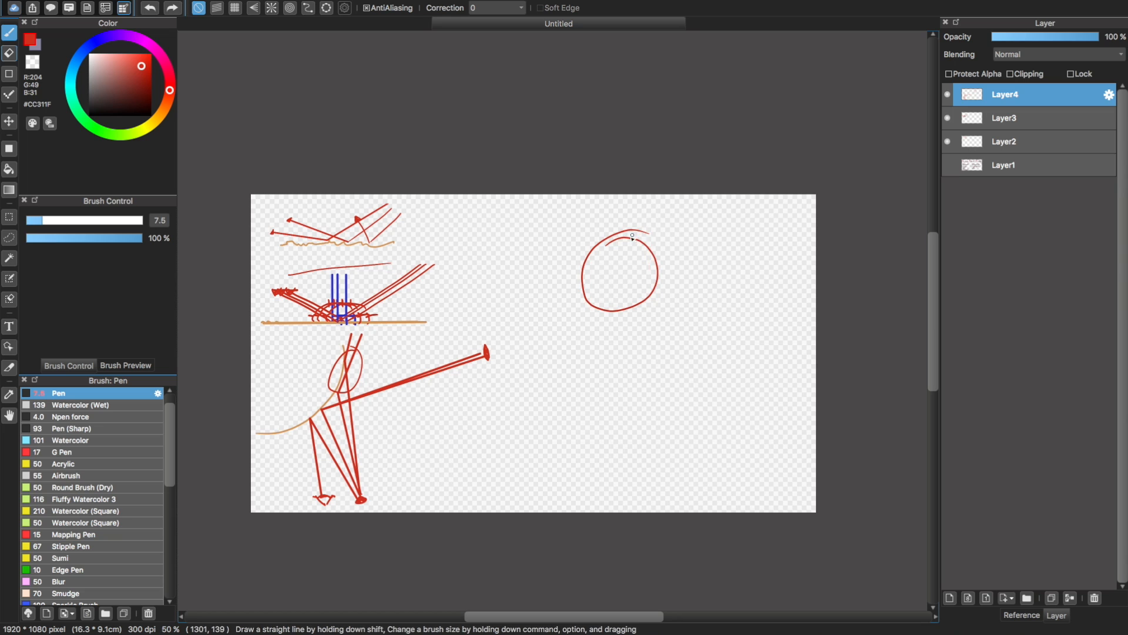
pyautogui.press('super+z')
# Paint a solid dark red (#531913) ball with the Pen at size 99 on the blank area beside the sketches
pyautogui.click(91, 221)
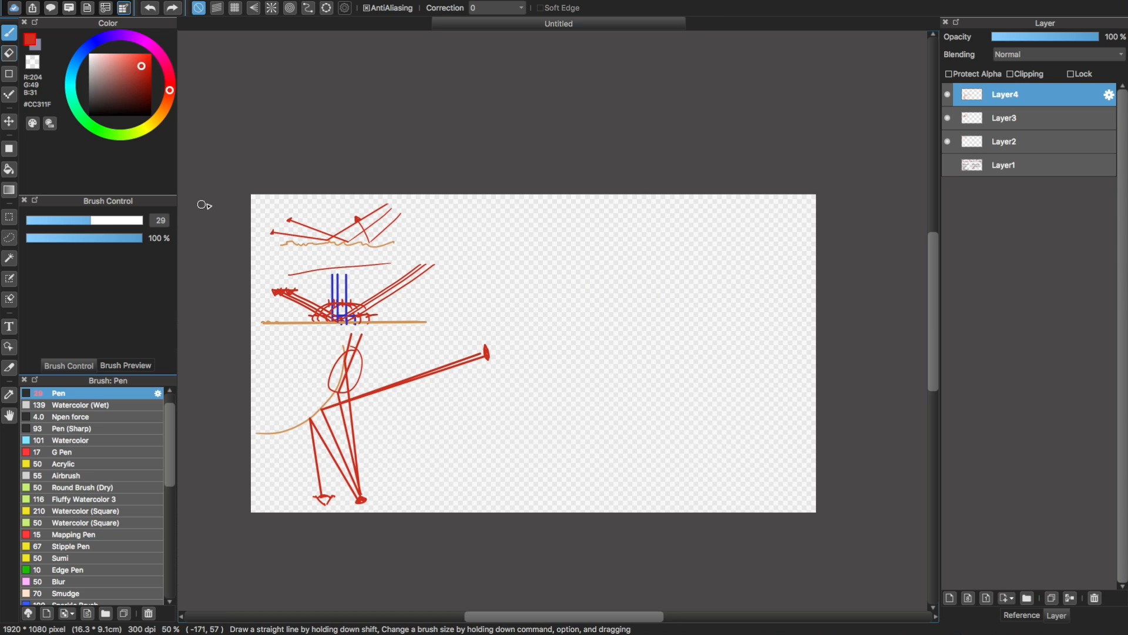
pyautogui.click(144, 105)
pyautogui.click(130, 99)
pyautogui.moveTo(130, 101); pyautogui.dragTo(136, 95)
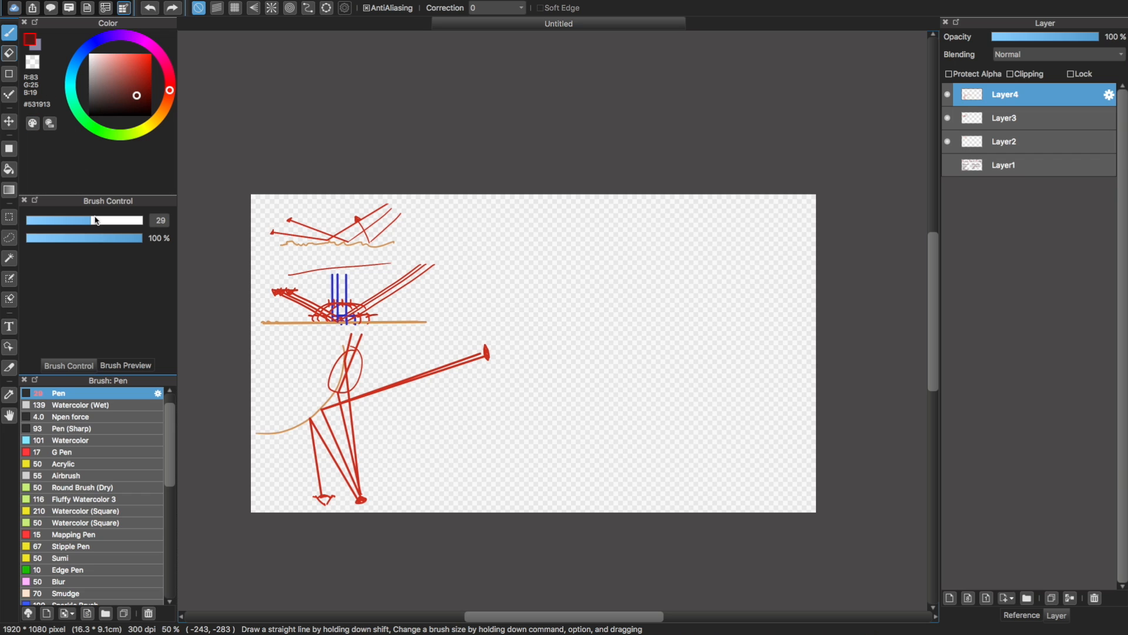
pyautogui.moveTo(97, 220); pyautogui.dragTo(130, 221)
pyautogui.moveTo(625, 253)
pyautogui.mouseDown()
pyautogui.moveTo(605, 245)
pyautogui.moveTo(625, 278)
pyautogui.moveTo(597, 270)
pyautogui.moveTo(612, 245)
pyautogui.moveTo(632, 254)
pyautogui.moveTo(615, 297)
pyautogui.moveTo(584, 292)
pyautogui.moveTo(630, 272)
pyautogui.moveTo(620, 302)
pyautogui.moveTo(641, 289)
pyautogui.moveTo(637, 270)
pyautogui.moveTo(588, 307)
pyautogui.moveTo(630, 252)
pyautogui.moveTo(600, 331)
pyautogui.mouseUp()
# Protect Layer4's alpha and paint a black shadow along the ball's right and lower-right edge with the Pen
pyautogui.click(103, 64)
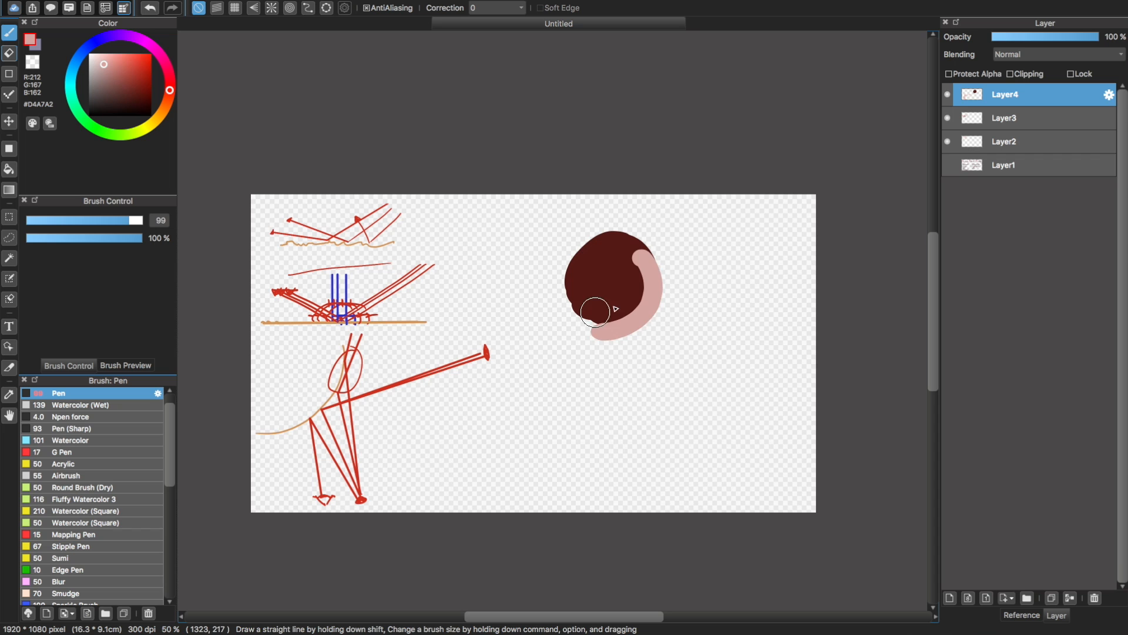
pyautogui.press('super+z')
pyautogui.click(976, 74)
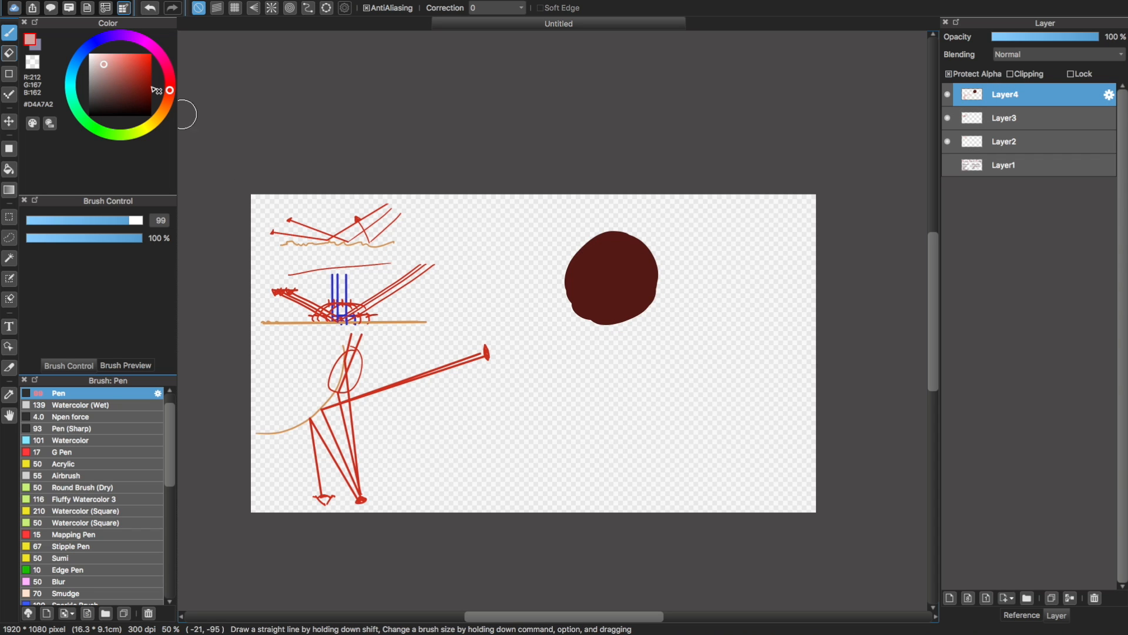
pyautogui.moveTo(146, 103); pyautogui.dragTo(157, 125)
pyautogui.moveTo(650, 248); pyautogui.dragTo(621, 329)
pyautogui.press('super+z')
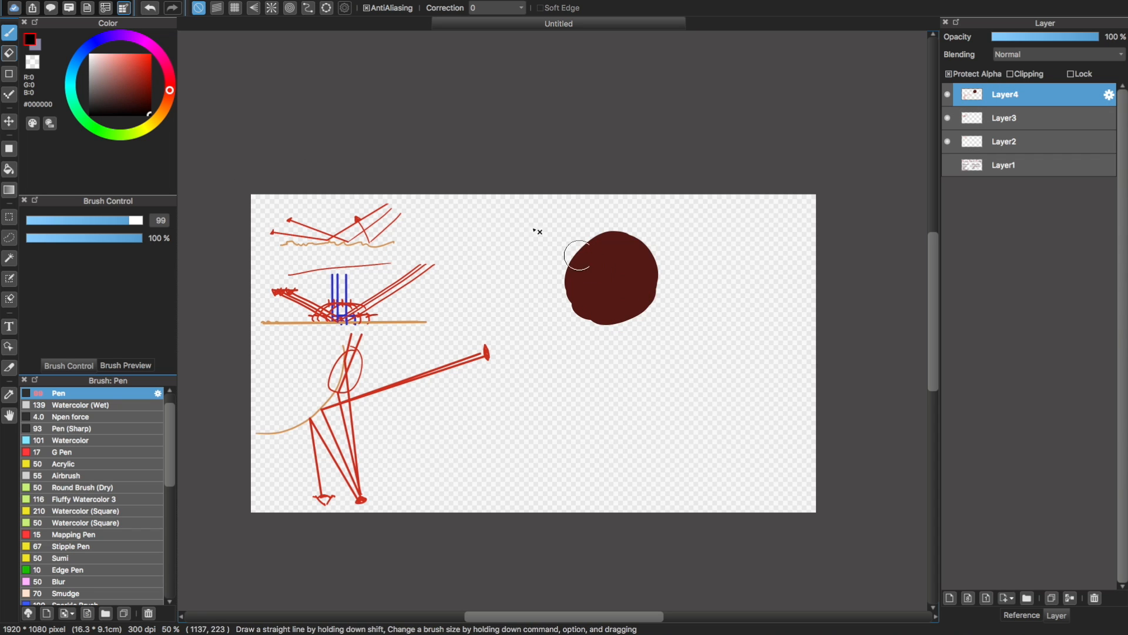
pyautogui.moveTo(620, 226)
pyautogui.mouseDown()
pyautogui.moveTo(664, 292)
pyautogui.moveTo(635, 315)
pyautogui.mouseUp()
pyautogui.press('super+z')
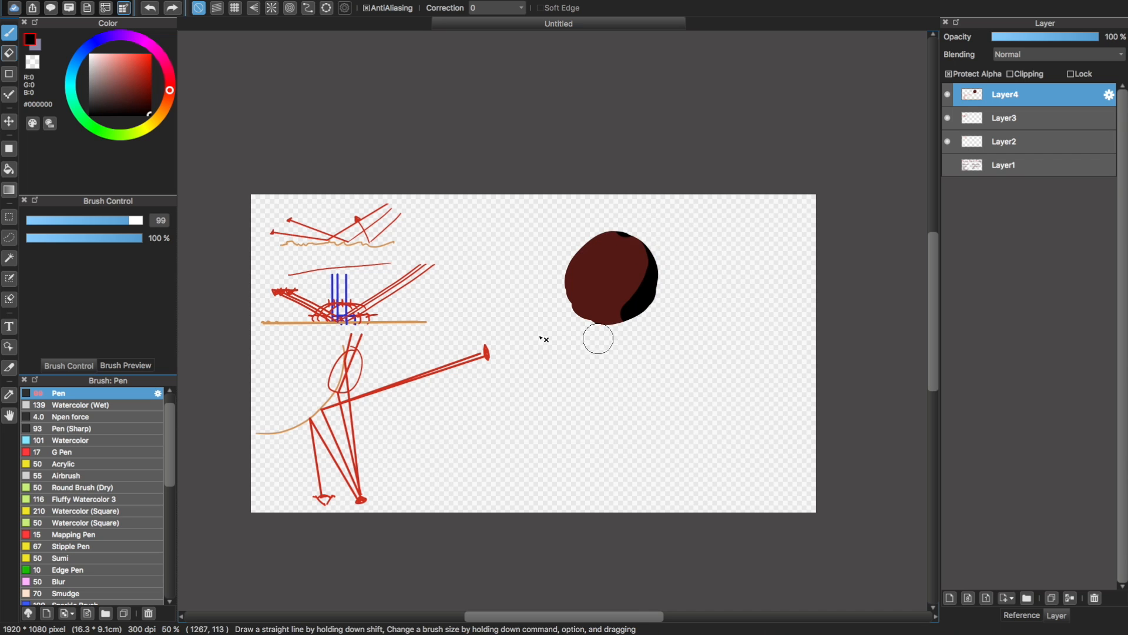
pyautogui.moveTo(637, 245)
pyautogui.mouseDown()
pyautogui.moveTo(662, 284)
pyautogui.moveTo(583, 333)
pyautogui.mouseUp()
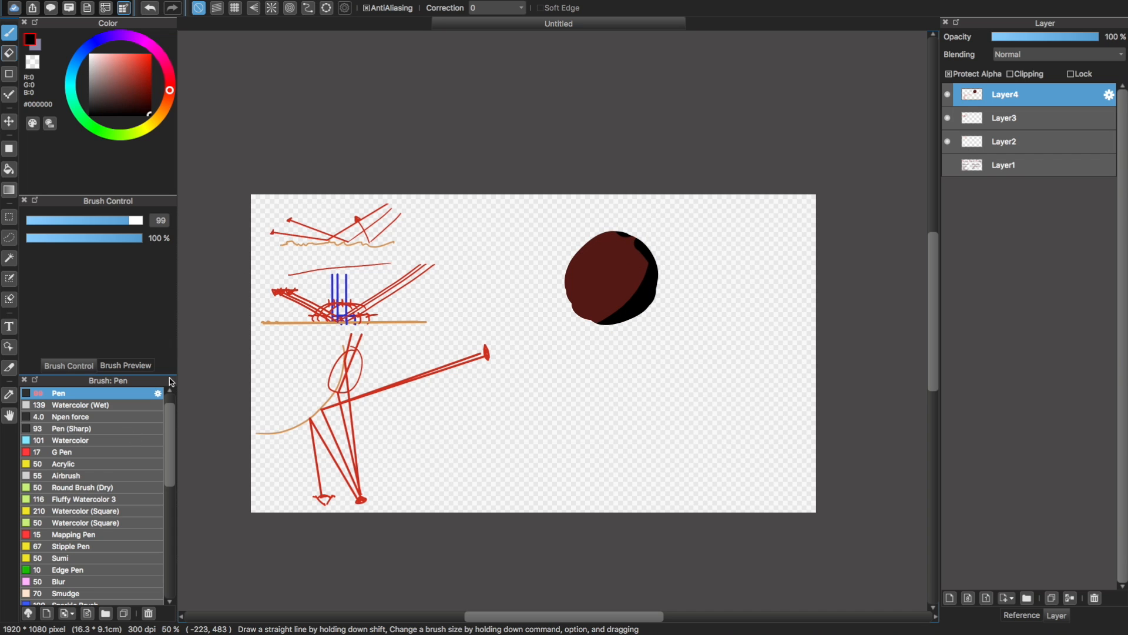
# Shade the ball's left side softly in black with the Airbrush at size 378 and 19% opacity
pyautogui.click(88, 475)
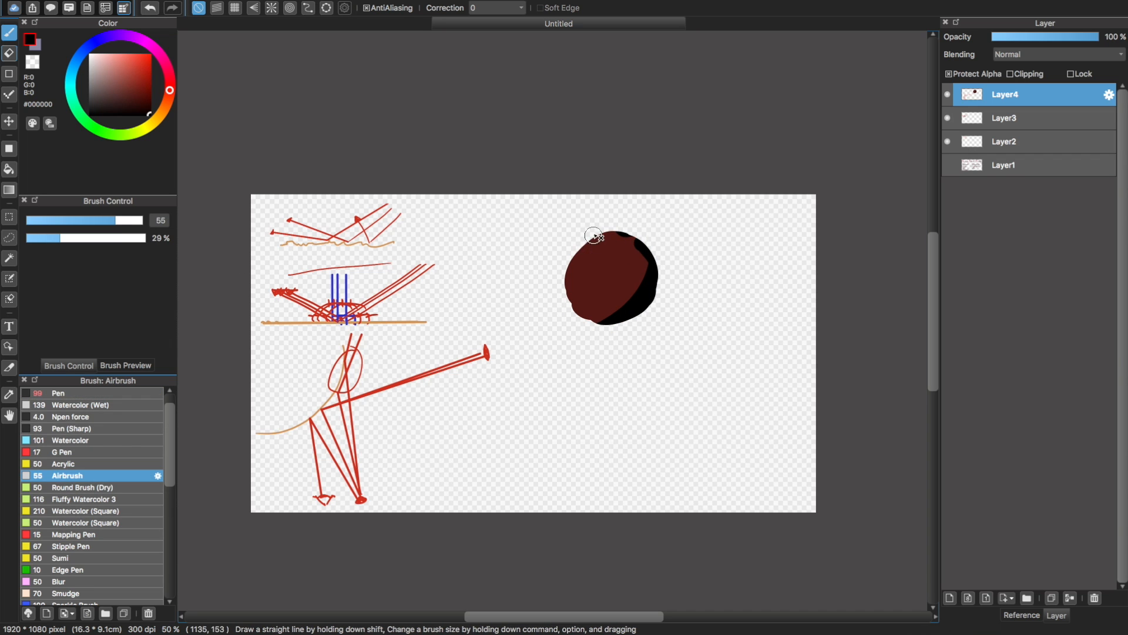
pyautogui.moveTo(97, 224); pyautogui.dragTo(128, 222)
pyautogui.moveTo(611, 226); pyautogui.dragTo(654, 332)
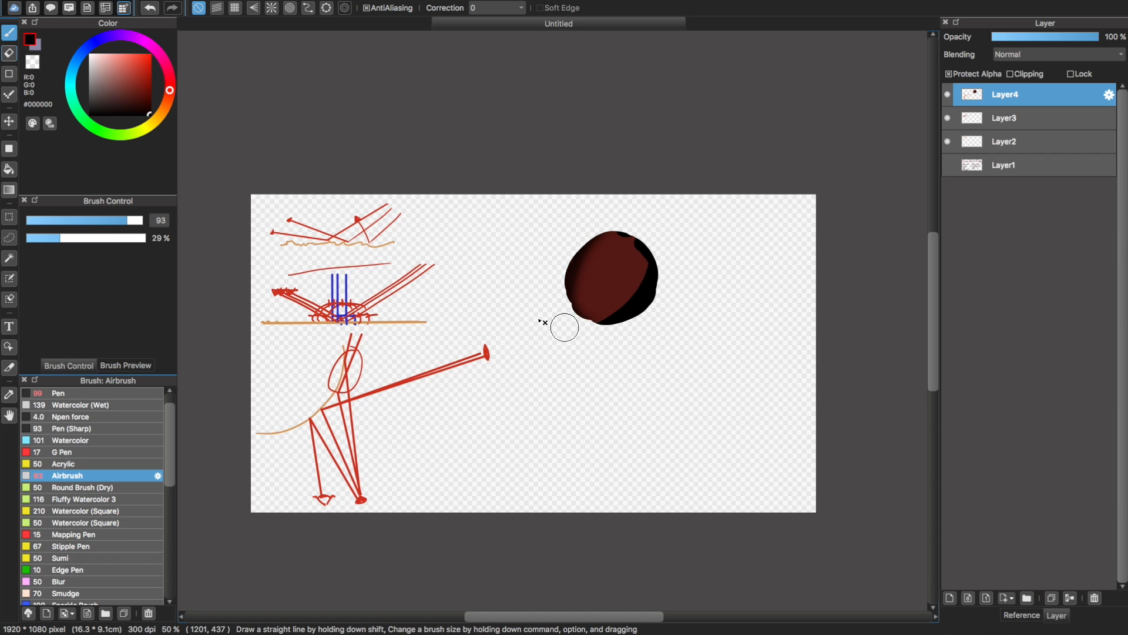
pyautogui.press('super+z')
pyautogui.click(122, 221)
pyautogui.click(142, 221)
pyautogui.click(49, 238)
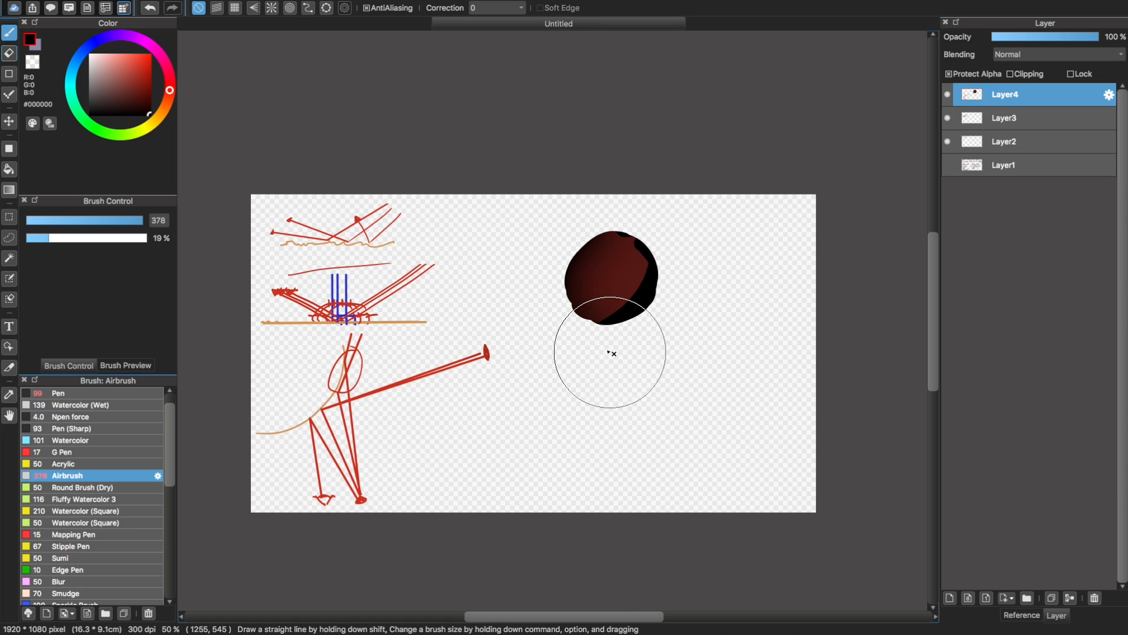
# Add a small near-white (#EEEAEA) highlight to the ball's upper left with the Airbrush at size 17
pyautogui.click(92, 58)
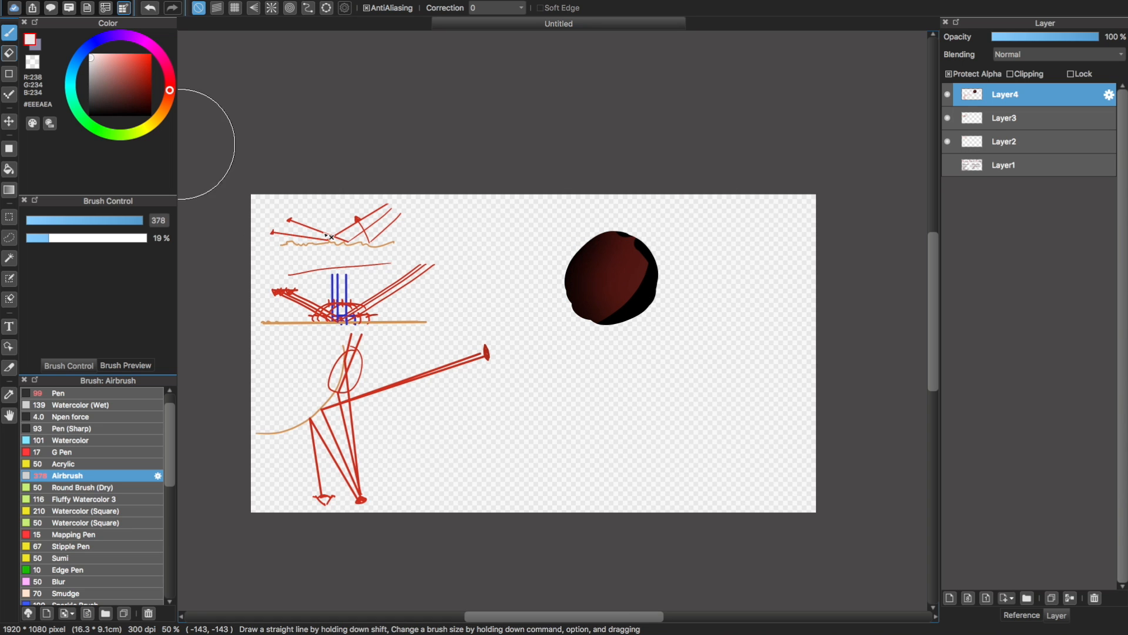
pyautogui.click(68, 220)
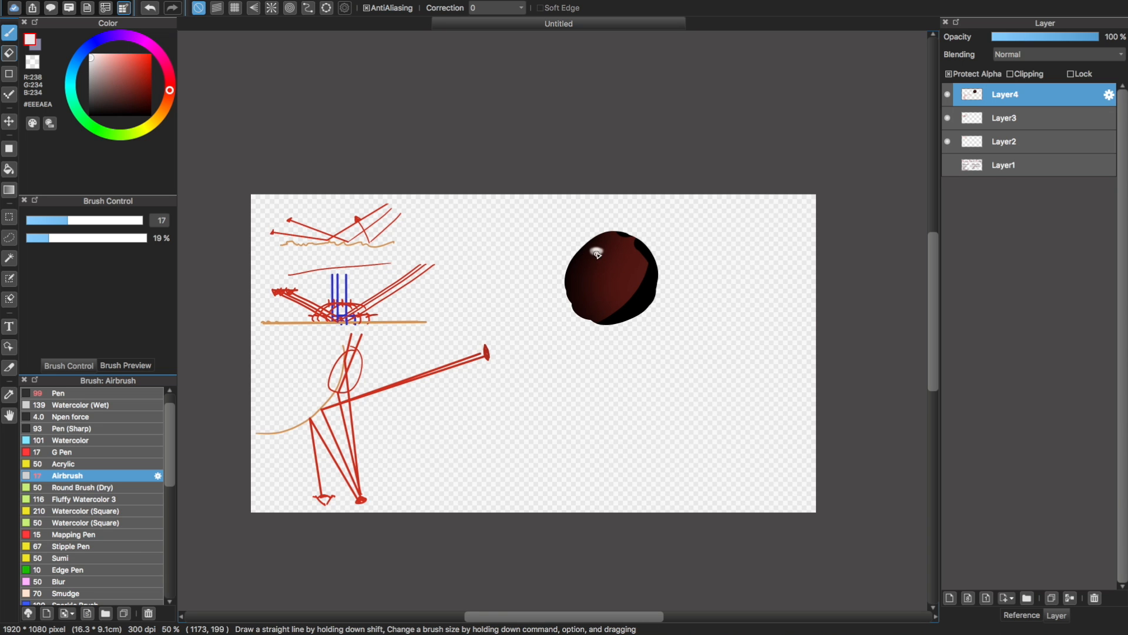
pyautogui.press('super+plus')
pyautogui.press('super+plus')
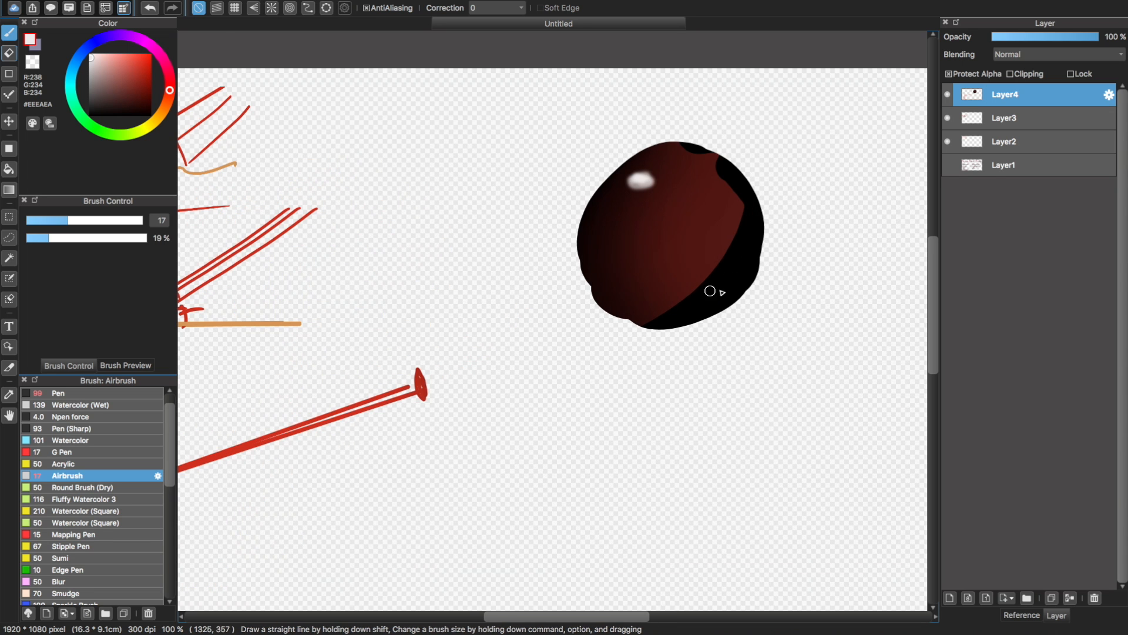
# Turn off alpha protection on Layer4 and switch to the Pen at size 9.4
pyautogui.click(149, 113)
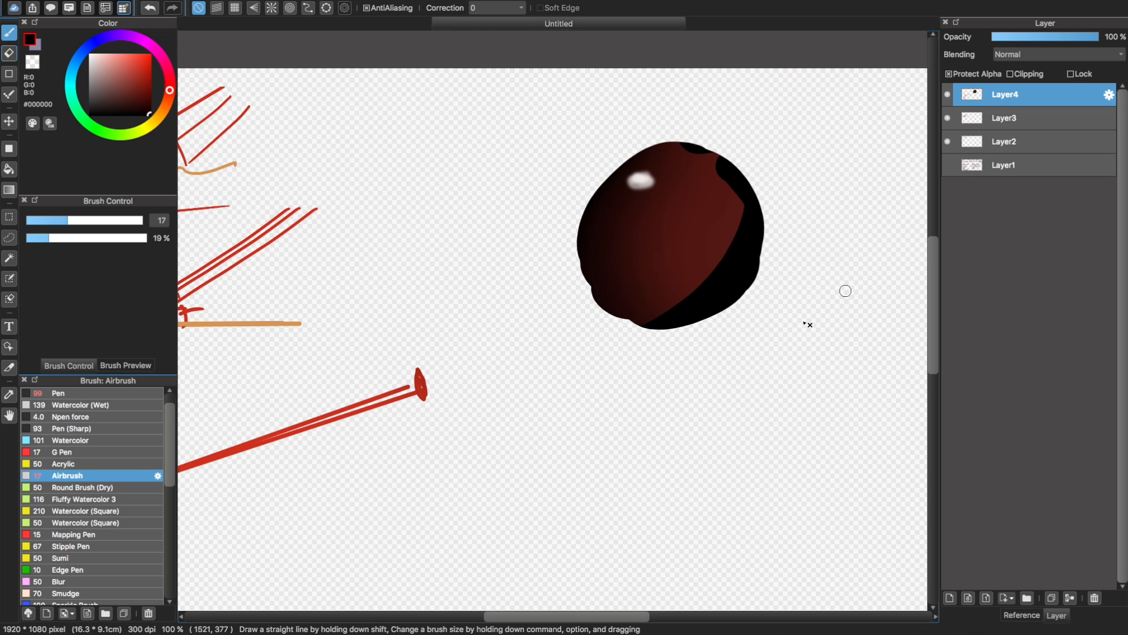
pyautogui.click(1004, 78)
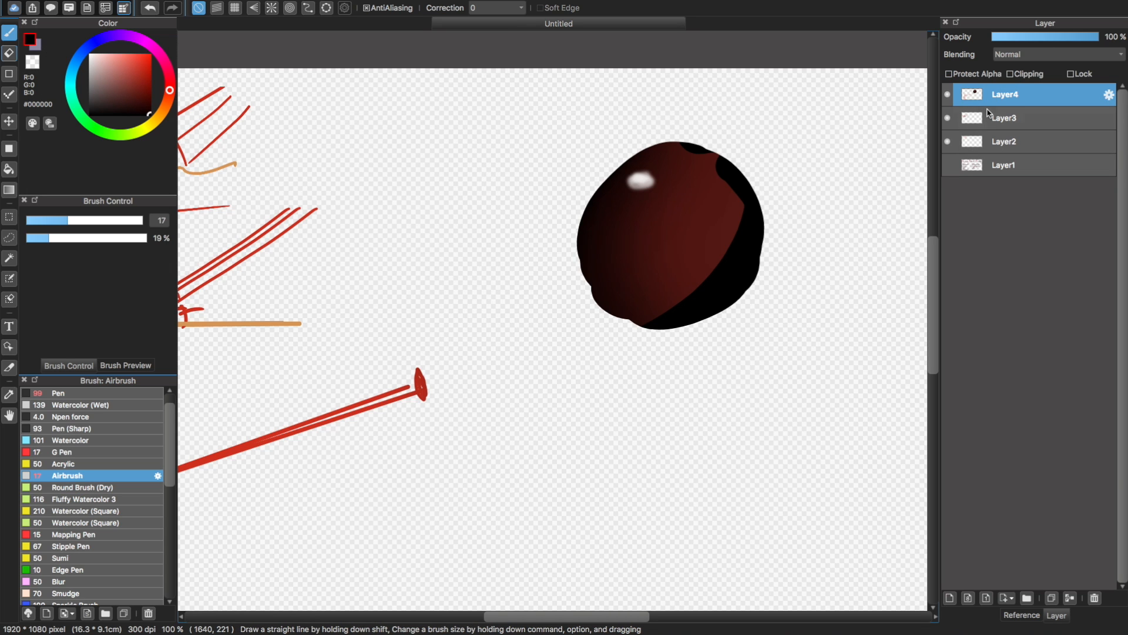
pyautogui.moveTo(820, 354); pyautogui.dragTo(794, 541)
pyautogui.hotkey('ctrl', 'z')
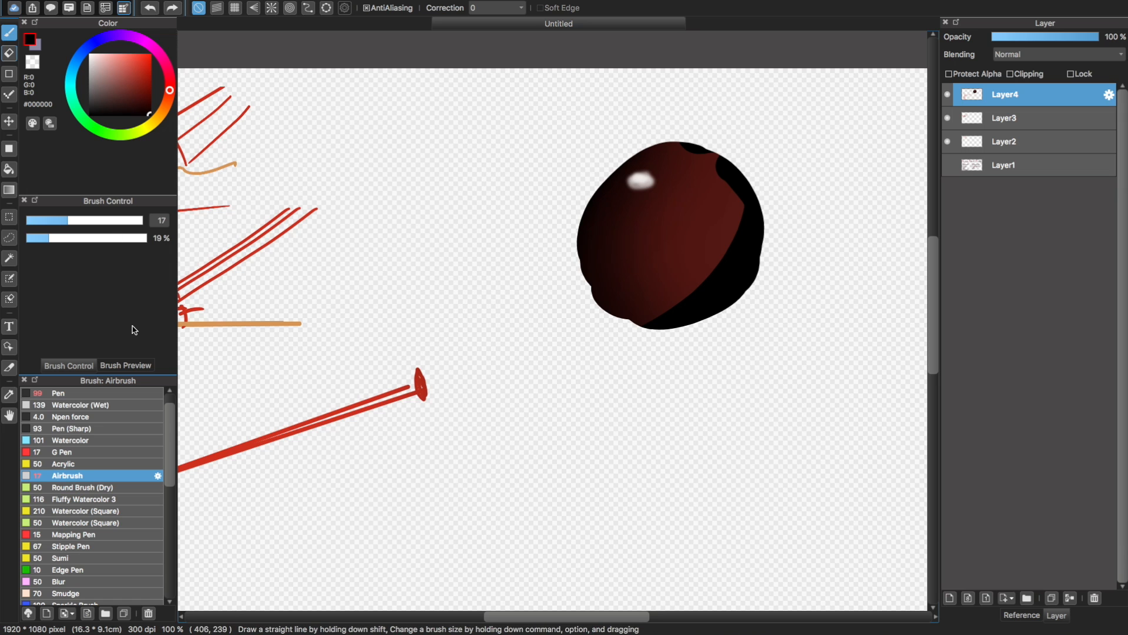
pyautogui.click(108, 394)
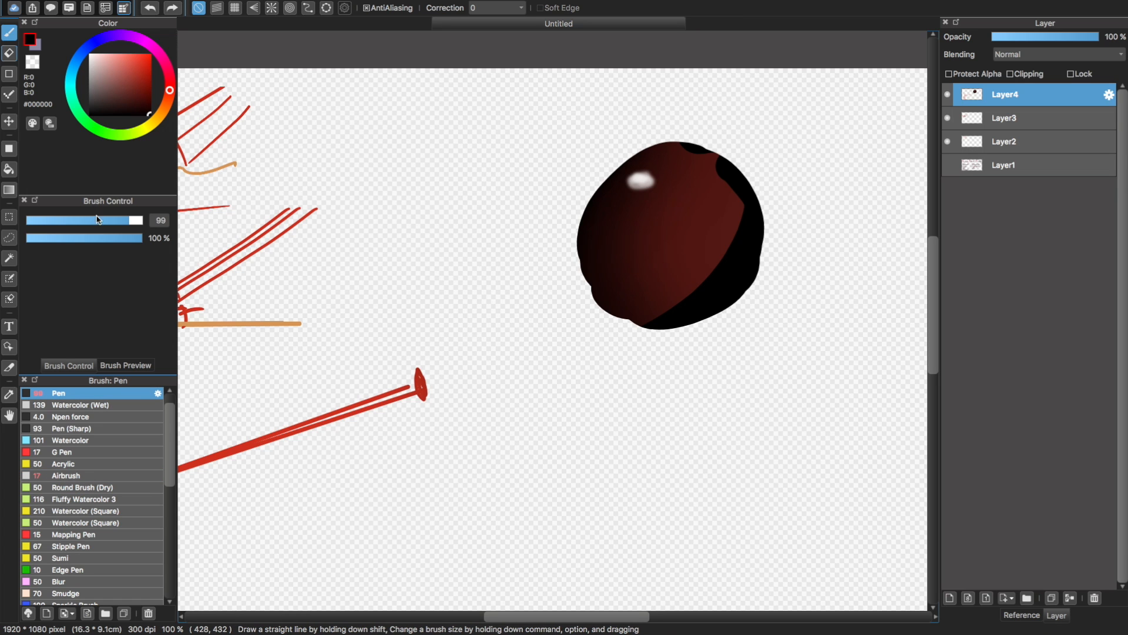
pyautogui.moveTo(98, 220); pyautogui.dragTo(47, 226)
pyautogui.moveTo(773, 349)
pyautogui.mouseDown()
pyautogui.moveTo(690, 477)
pyautogui.moveTo(607, 486)
pyautogui.mouseUp()
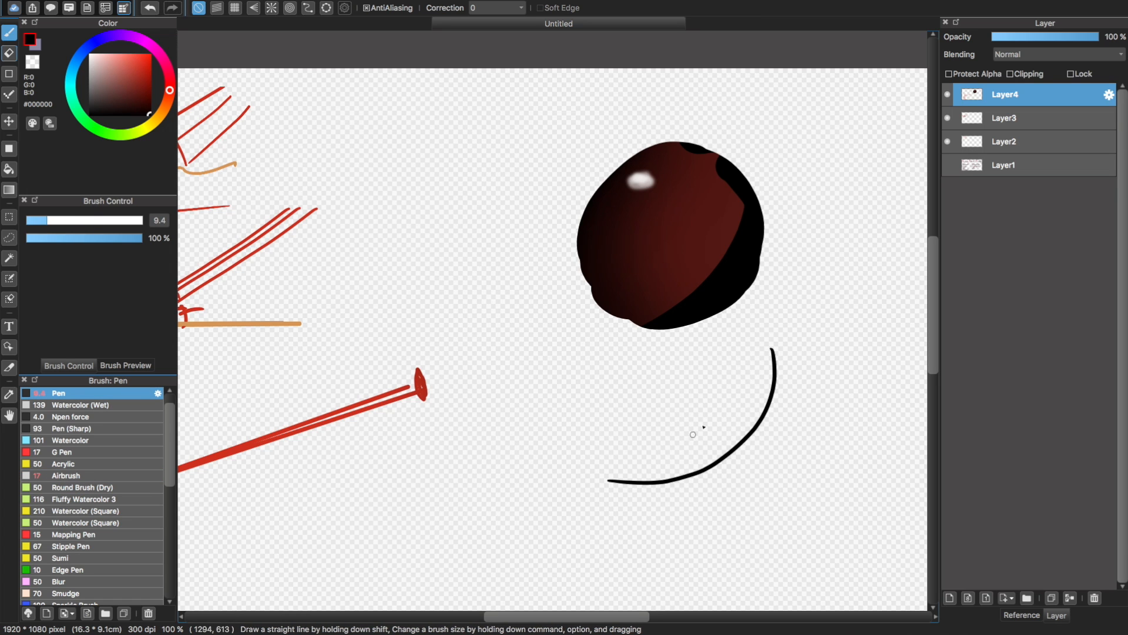
pyautogui.press('super+z')
pyautogui.keyDown('alt'); pyautogui.click(705, 220); pyautogui.keyUp('alt')
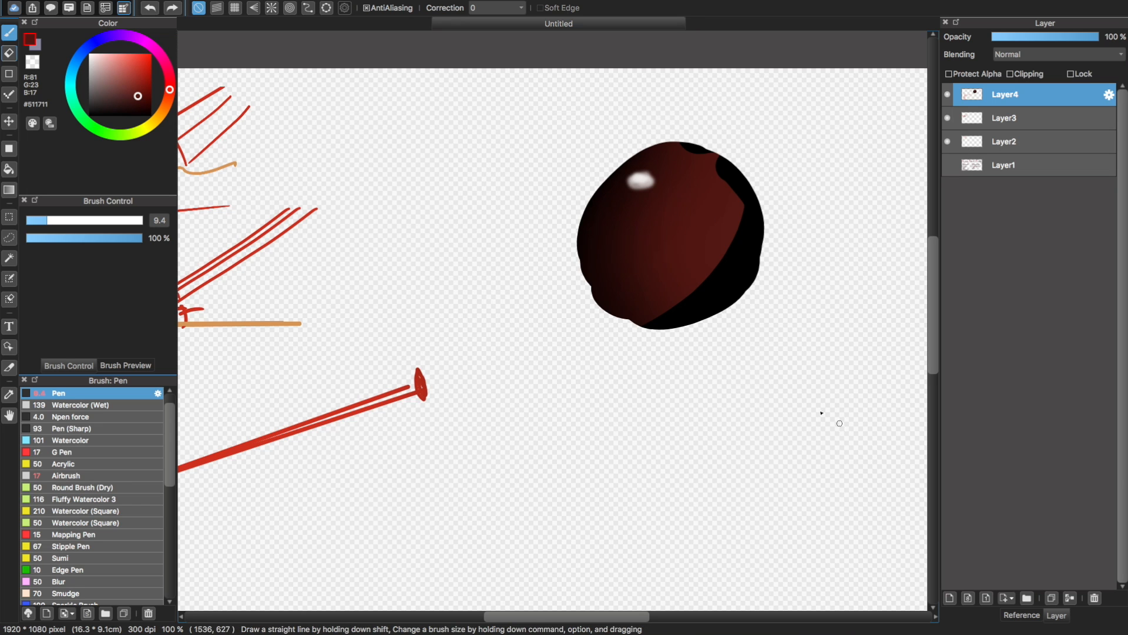
pyautogui.moveTo(803, 367); pyautogui.dragTo(624, 486)
pyautogui.press('super+z')
# Draw a red (#C03F33) curved arc below and to the right of the ball to represent its surface
pyautogui.click(135, 69)
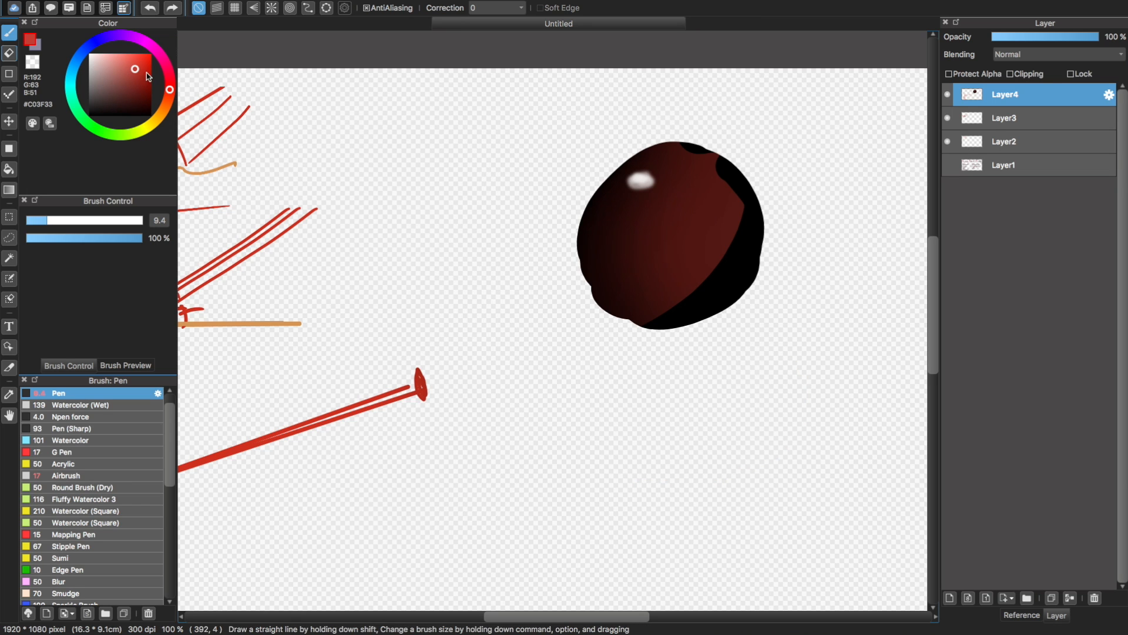
pyautogui.moveTo(788, 323)
pyautogui.mouseDown()
pyautogui.moveTo(753, 391)
pyautogui.moveTo(633, 422)
pyautogui.moveTo(696, 427)
pyautogui.moveTo(633, 440)
pyautogui.mouseUp()
pyautogui.press('super+z')
pyautogui.press('super+z')
pyautogui.moveTo(779, 303); pyautogui.dragTo(676, 428)
pyautogui.press('super+z')
pyautogui.moveTo(780, 292); pyautogui.dragTo(651, 422)
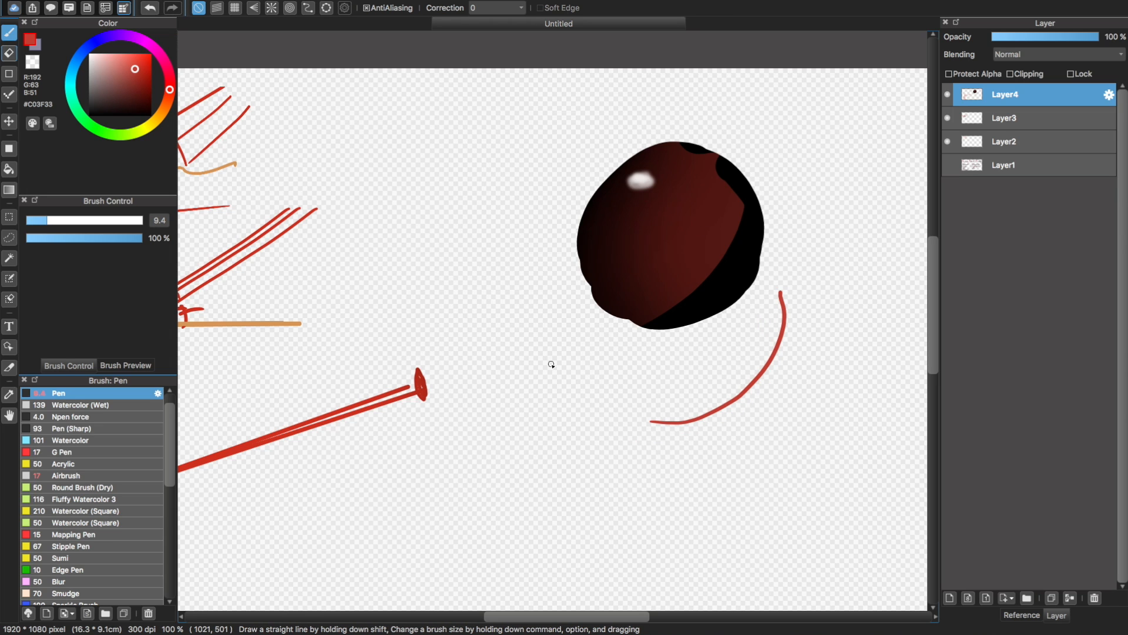
pyautogui.scroll(-3, 551, 365)
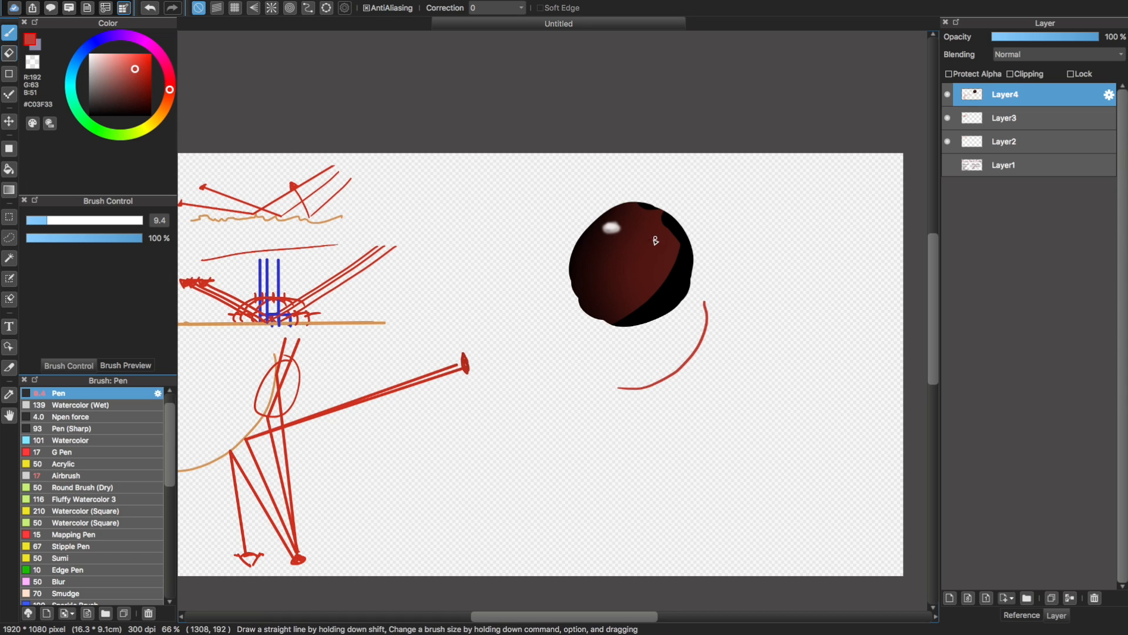
pyautogui.moveTo(655, 240); pyautogui.dragTo(776, 172)
pyautogui.press('super+z')
pyautogui.moveTo(686, 236)
pyautogui.mouseDown()
pyautogui.moveTo(817, 168)
pyautogui.moveTo(809, 195)
pyautogui.mouseUp()
pyautogui.press('super+z')
pyautogui.moveTo(622, 155); pyautogui.dragTo(667, 205)
pyautogui.moveTo(655, 203); pyautogui.dragTo(763, 234)
pyautogui.press('super+z')
pyautogui.press('super+z')
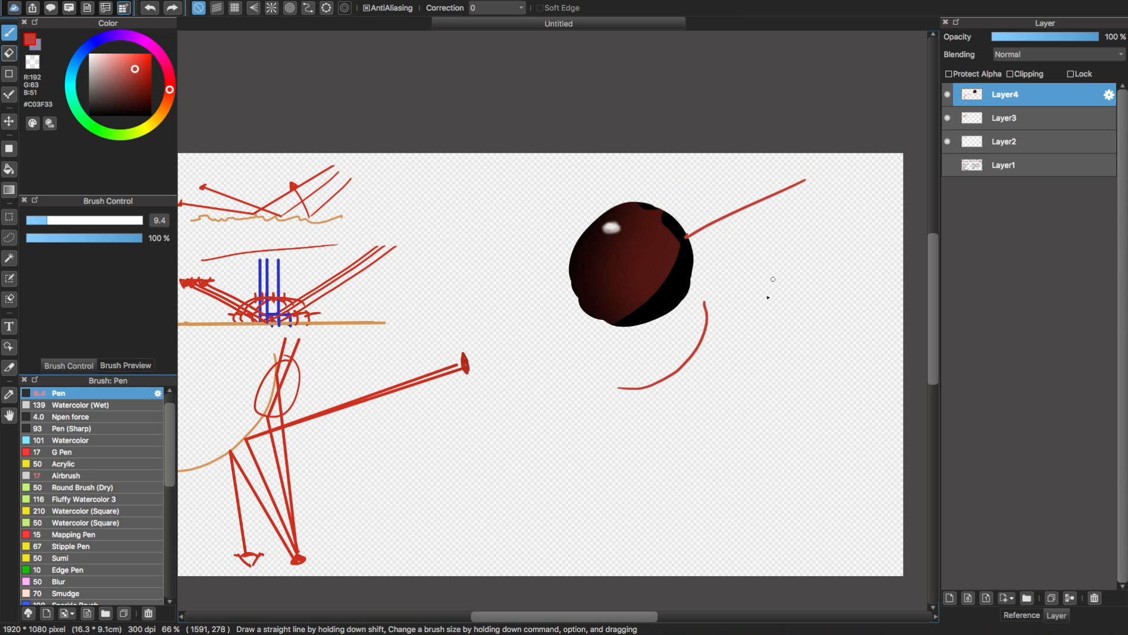
pyautogui.press('super+z')
pyautogui.press('super+plus')
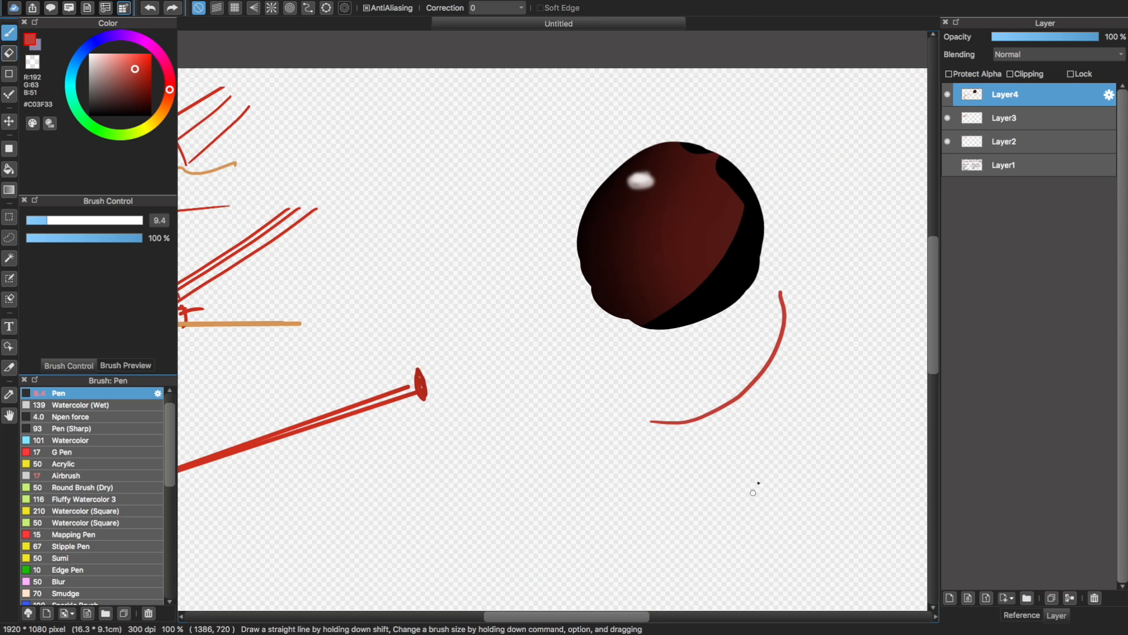
# Sketch a small red camera shape below the arc and a filled red oval to the right of the arc
pyautogui.moveTo(765, 468)
pyautogui.mouseDown()
pyautogui.moveTo(818, 470)
pyautogui.moveTo(787, 491)
pyautogui.moveTo(824, 476)
pyautogui.moveTo(782, 522)
pyautogui.mouseUp()
pyautogui.moveTo(807, 492); pyautogui.dragTo(781, 520)
pyautogui.moveTo(820, 487)
pyautogui.mouseDown()
pyautogui.moveTo(823, 499)
pyautogui.moveTo(831, 488)
pyautogui.moveTo(809, 495)
pyautogui.moveTo(817, 489)
pyautogui.moveTo(830, 516)
pyautogui.moveTo(815, 514)
pyautogui.mouseUp()
pyautogui.press('super+z')
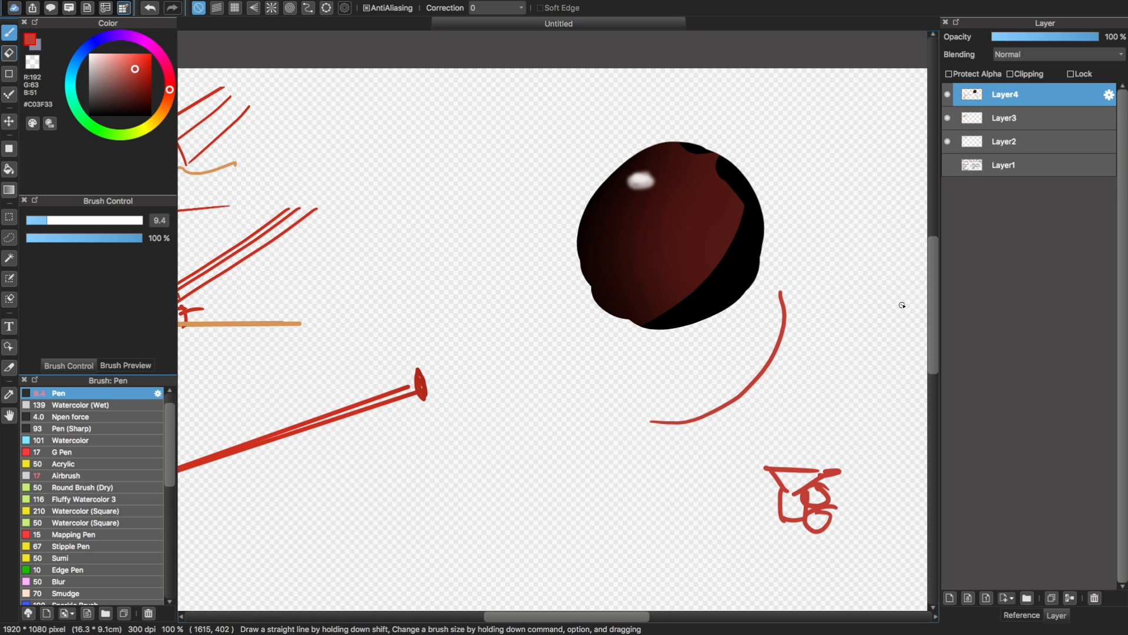
pyautogui.moveTo(902, 305); pyautogui.dragTo(902, 323)
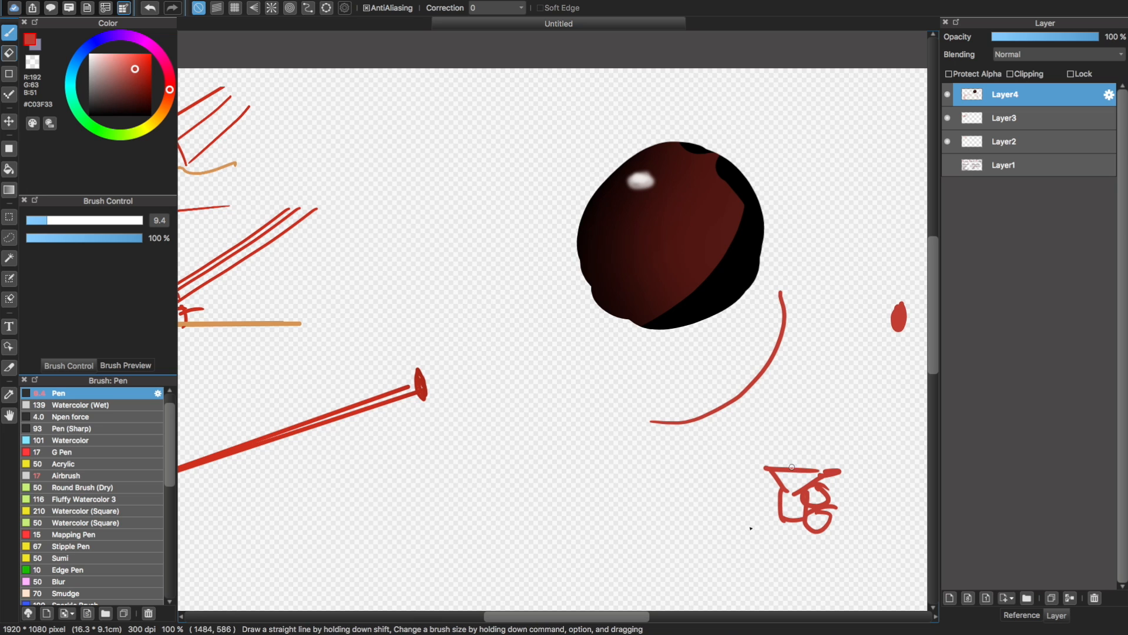
pyautogui.hscroll(5, 637, 363)
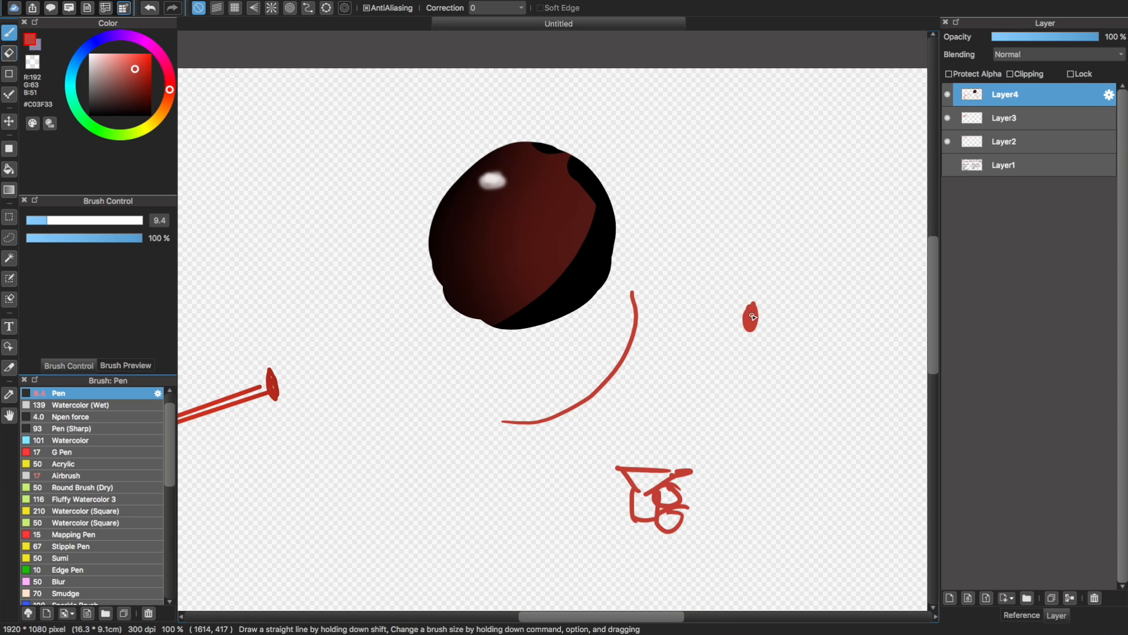
# Draw a straight red ray from the oval to the arc and on to the camera, with a near-white (#ECE8E8) dab where they meet
pyautogui.keyDown('shift'); pyautogui.click(631, 342); pyautogui.keyUp('shift')
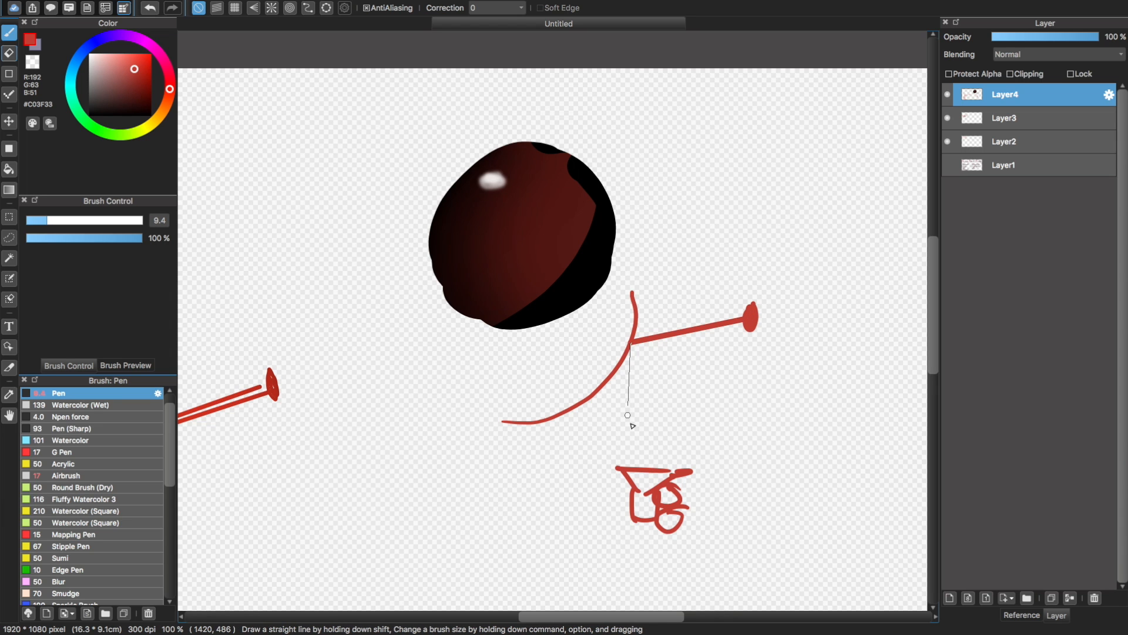
pyautogui.keyDown('shift'); pyautogui.click(647, 468); pyautogui.keyUp('shift')
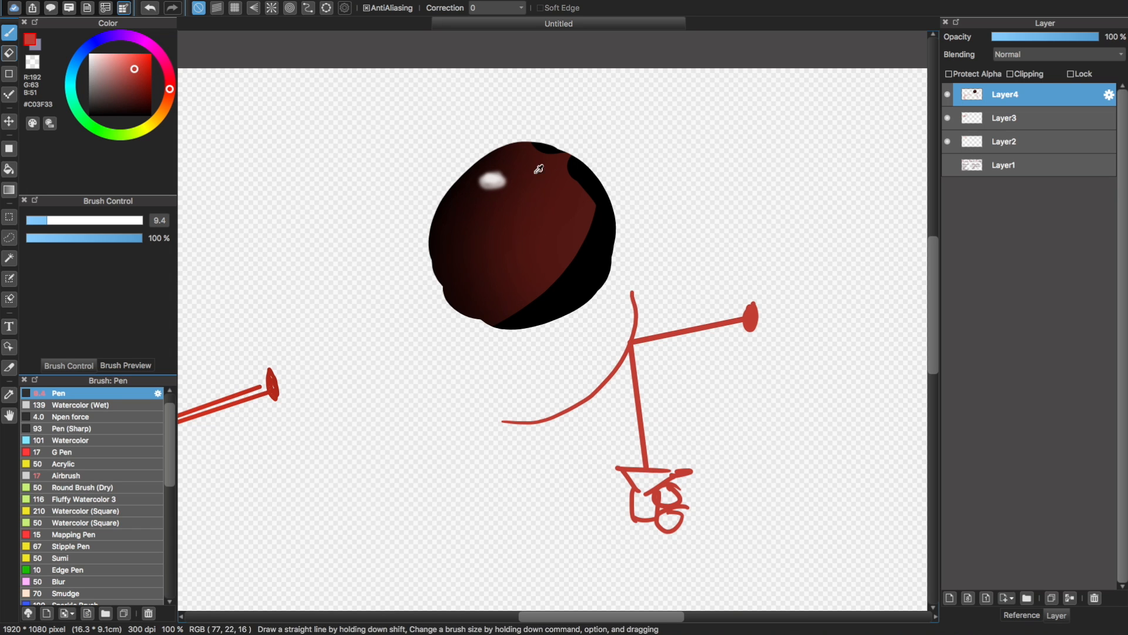
pyautogui.keyDown('alt'); pyautogui.click(491, 181); pyautogui.keyUp('alt')
pyautogui.moveTo(638, 344); pyautogui.dragTo(632, 345)
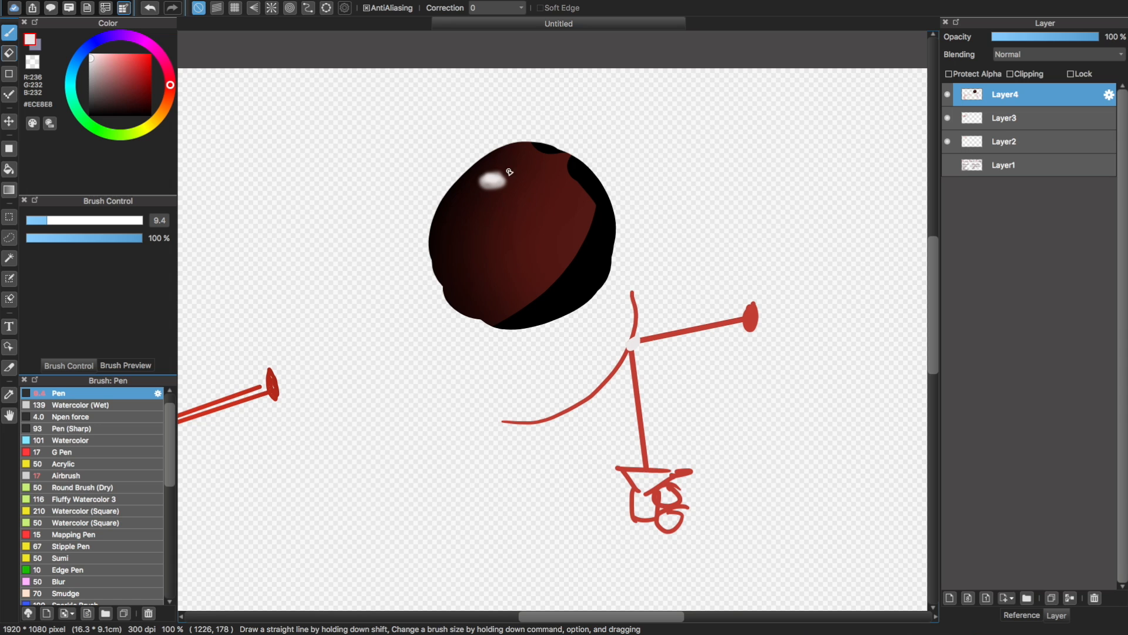
pyautogui.moveTo(514, 174)
pyautogui.mouseDown()
pyautogui.moveTo(513, 221)
pyautogui.moveTo(518, 172)
pyautogui.mouseUp()
pyautogui.press('super+z')
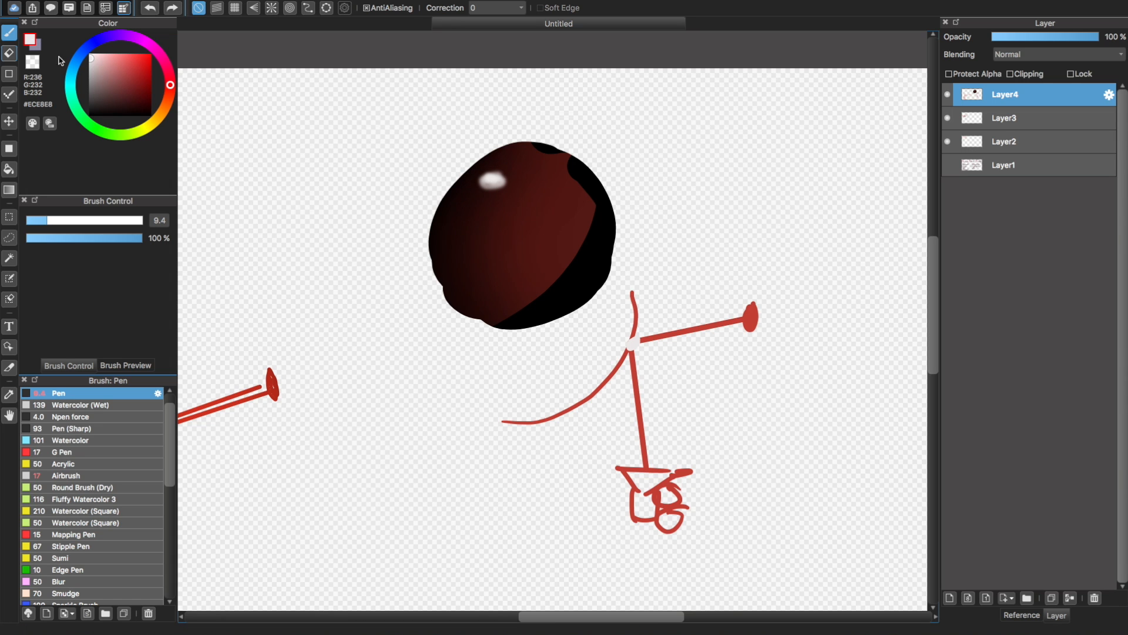
# Sample the oval's red (#C03F33) and draw a ray to the arc's upper part, reflecting down and to the left past the camera
pyautogui.keyDown('alt'); pyautogui.click(752, 316); pyautogui.keyUp('alt')
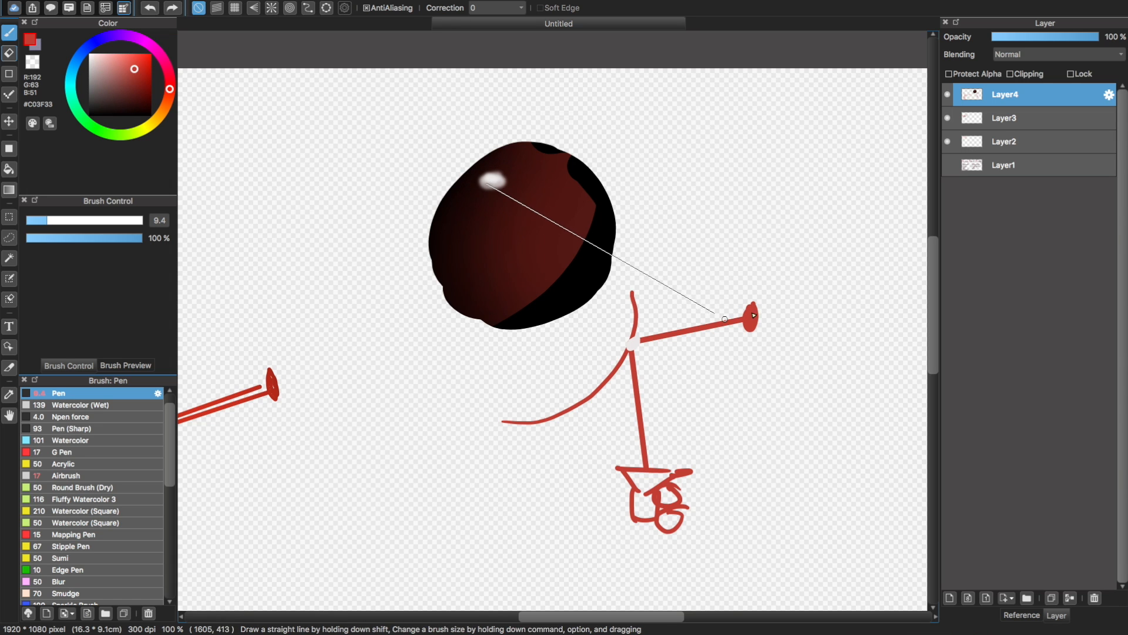
pyautogui.click(753, 316)
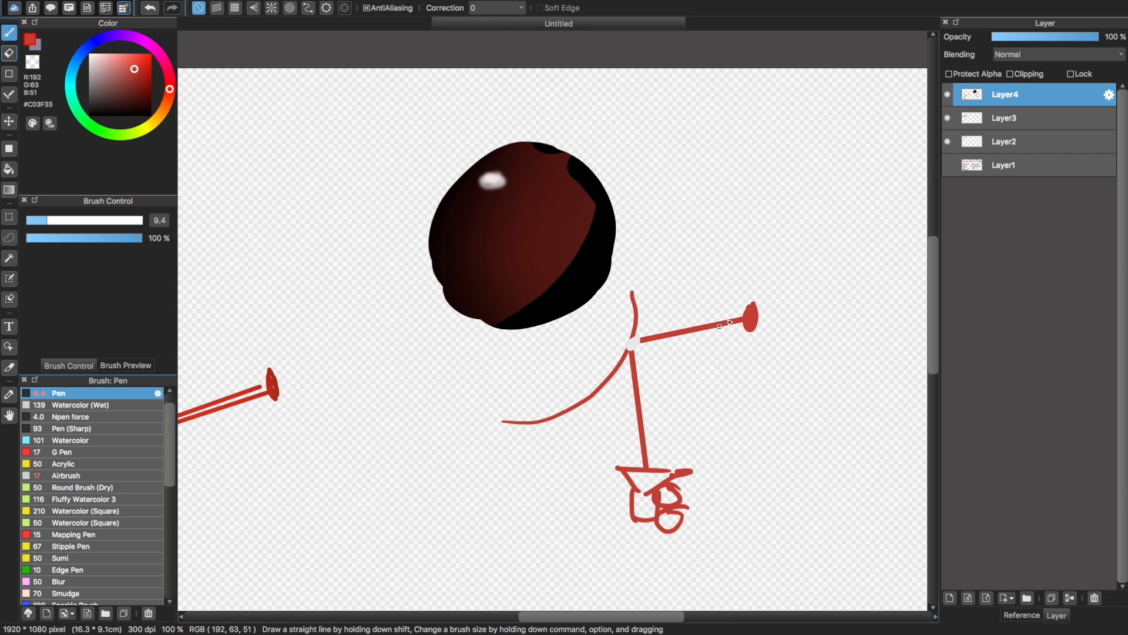
pyautogui.keyDown('shift'); pyautogui.click(640, 321); pyautogui.keyUp('shift')
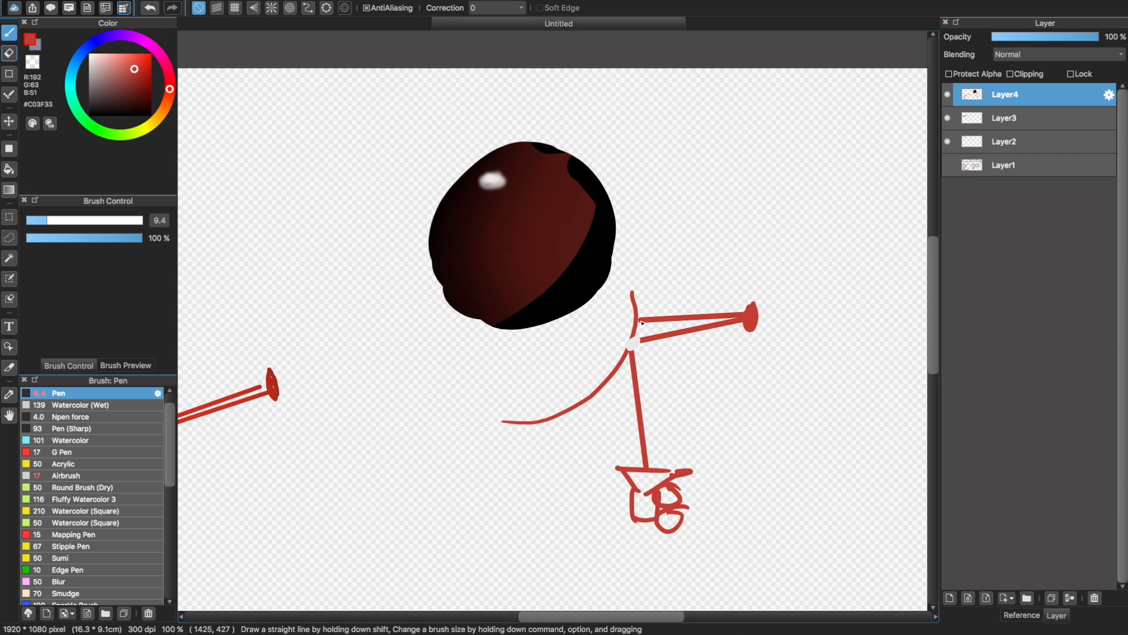
pyautogui.moveTo(628, 341); pyautogui.dragTo(576, 470)
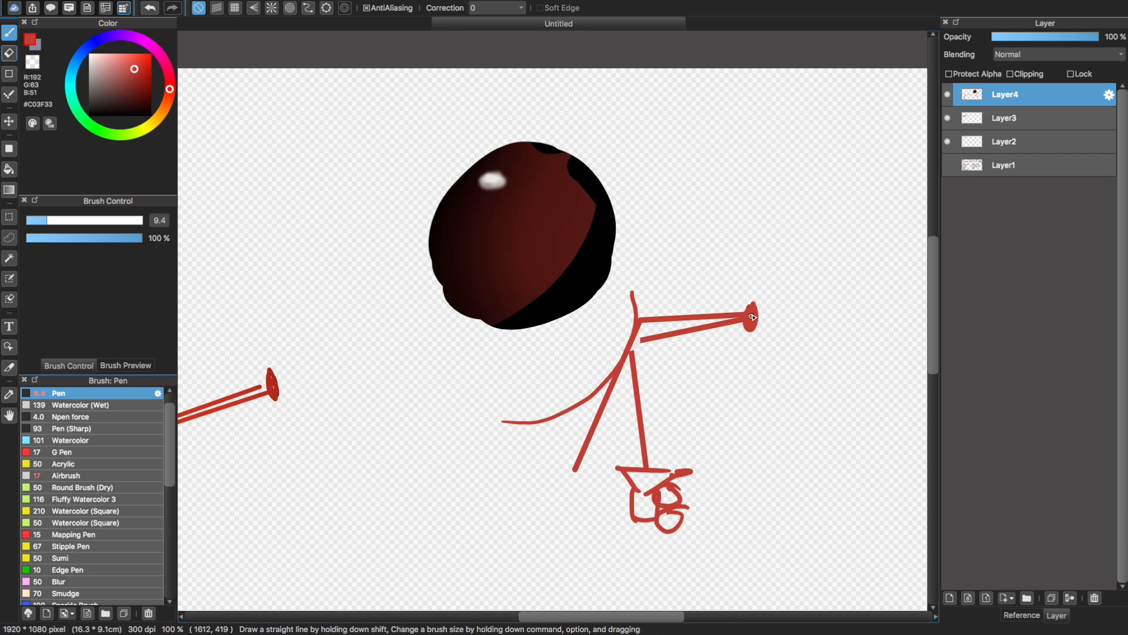
# Draw two more red rays from the oval to the arc, one reflecting away to the lower right and one toward the camera
pyautogui.click(753, 318)
pyautogui.keyDown('shift'); pyautogui.click(624, 369); pyautogui.keyUp('shift')
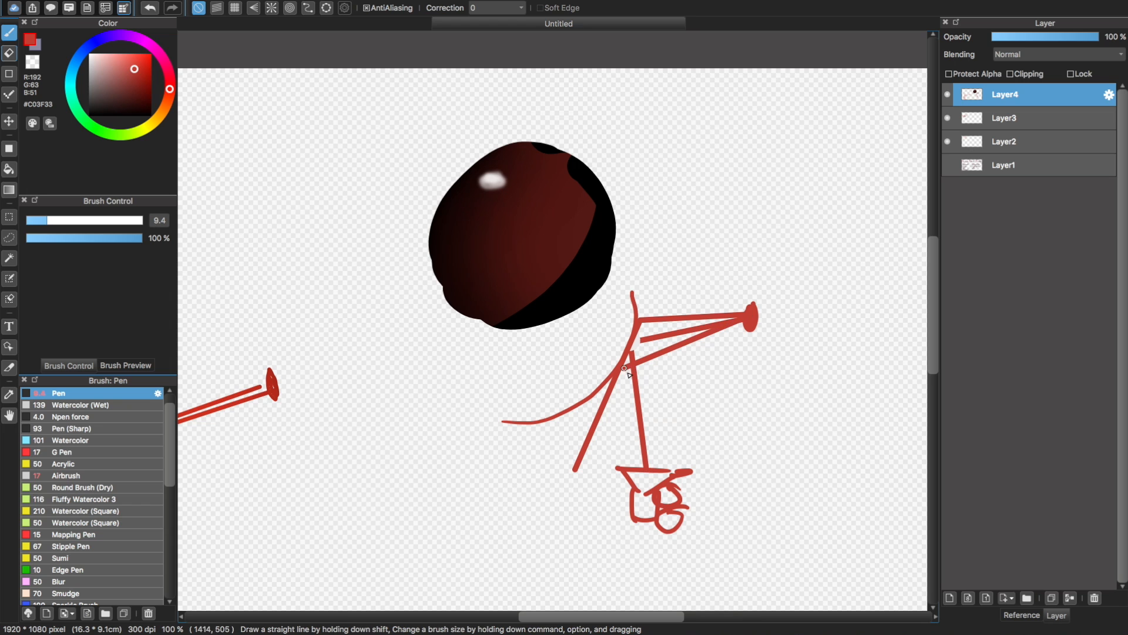
pyautogui.keyDown('shift'); pyautogui.click(752, 459); pyautogui.keyUp('shift')
pyautogui.click(753, 313)
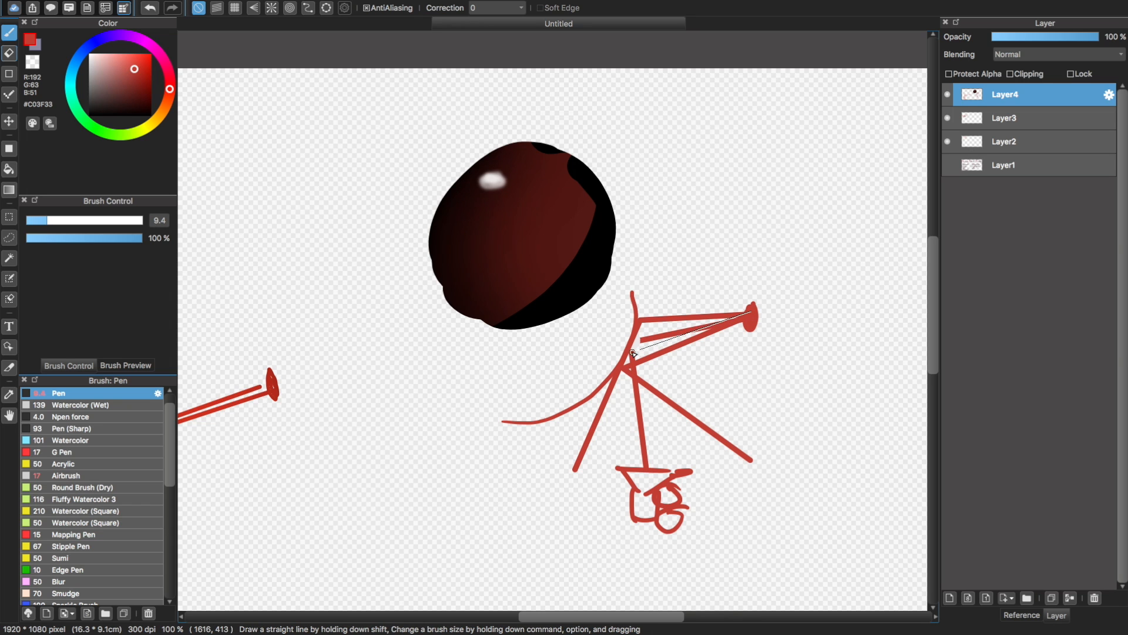
pyautogui.keyDown('shift'); pyautogui.click(639, 351); pyautogui.keyUp('shift')
pyautogui.keyDown('shift'); pyautogui.click(664, 454); pyautogui.keyUp('shift')
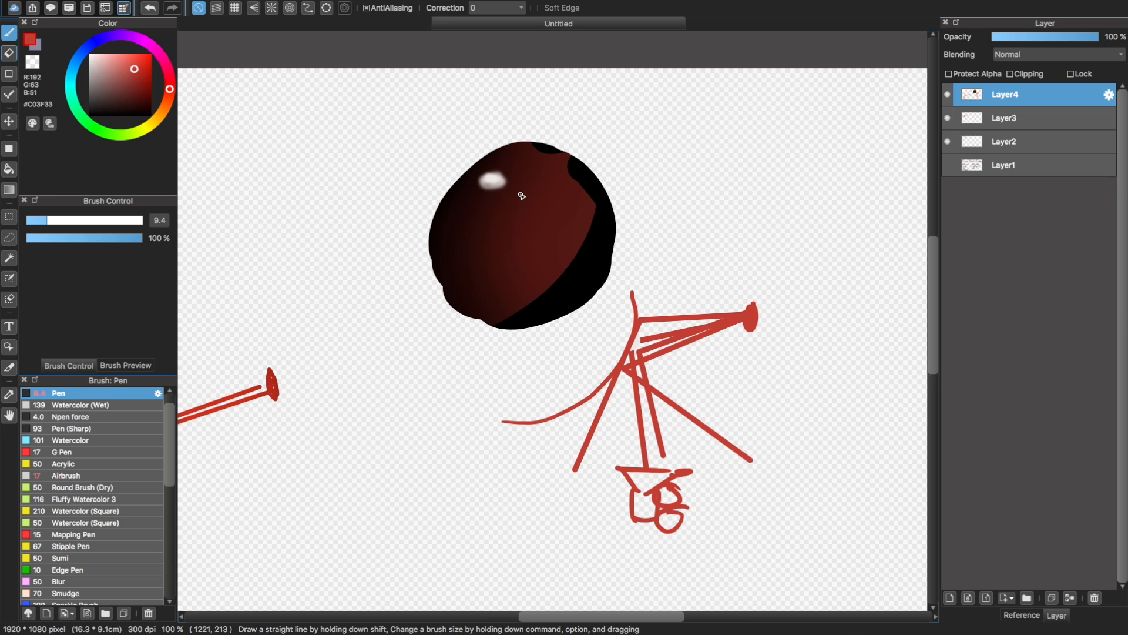
# Draw a red ray from above the ball to its highlight and on to a camera shape sketched at the ball's lower left
pyautogui.click(493, 83)
pyautogui.keyDown('shift'); pyautogui.click(497, 173); pyautogui.keyUp('shift')
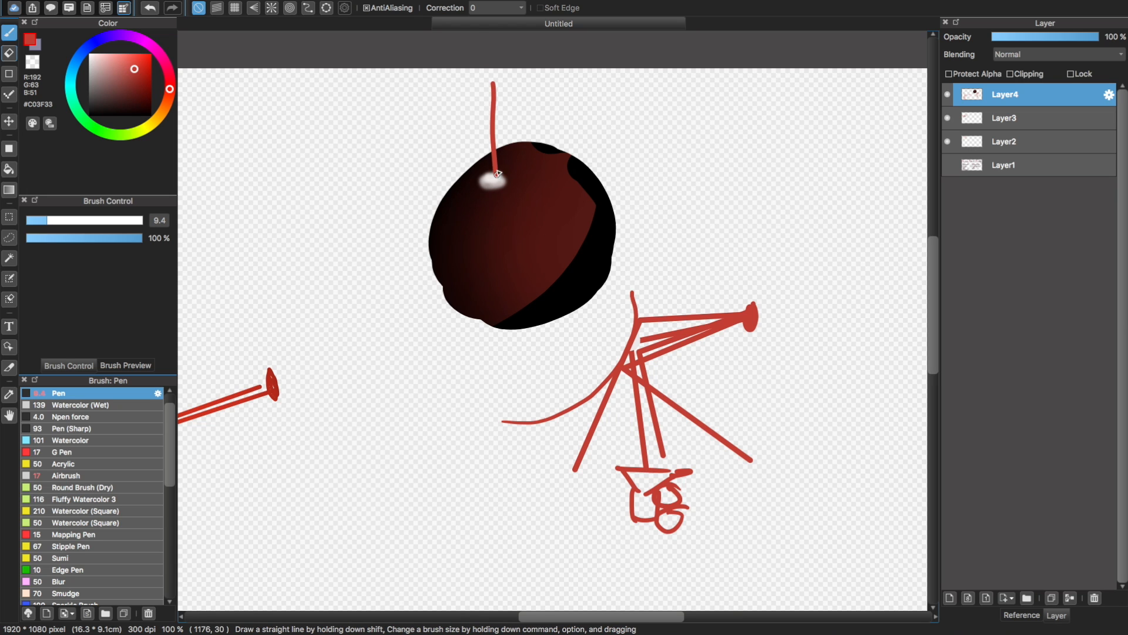
pyautogui.moveTo(497, 176)
pyautogui.mouseDown()
pyautogui.moveTo(345, 296)
pyautogui.moveTo(371, 294)
pyautogui.moveTo(372, 327)
pyautogui.mouseUp()
pyautogui.moveTo(304, 288)
pyautogui.mouseDown()
pyautogui.moveTo(373, 325)
pyautogui.moveTo(305, 322)
pyautogui.moveTo(353, 281)
pyautogui.moveTo(365, 288)
pyautogui.moveTo(309, 339)
pyautogui.mouseUp()
pyautogui.press('super+z')
pyautogui.press('super+z')
pyautogui.moveTo(309, 339)
pyautogui.mouseDown()
pyautogui.moveTo(370, 307)
pyautogui.moveTo(305, 323)
pyautogui.moveTo(308, 339)
pyautogui.mouseUp()
pyautogui.press('super+z')
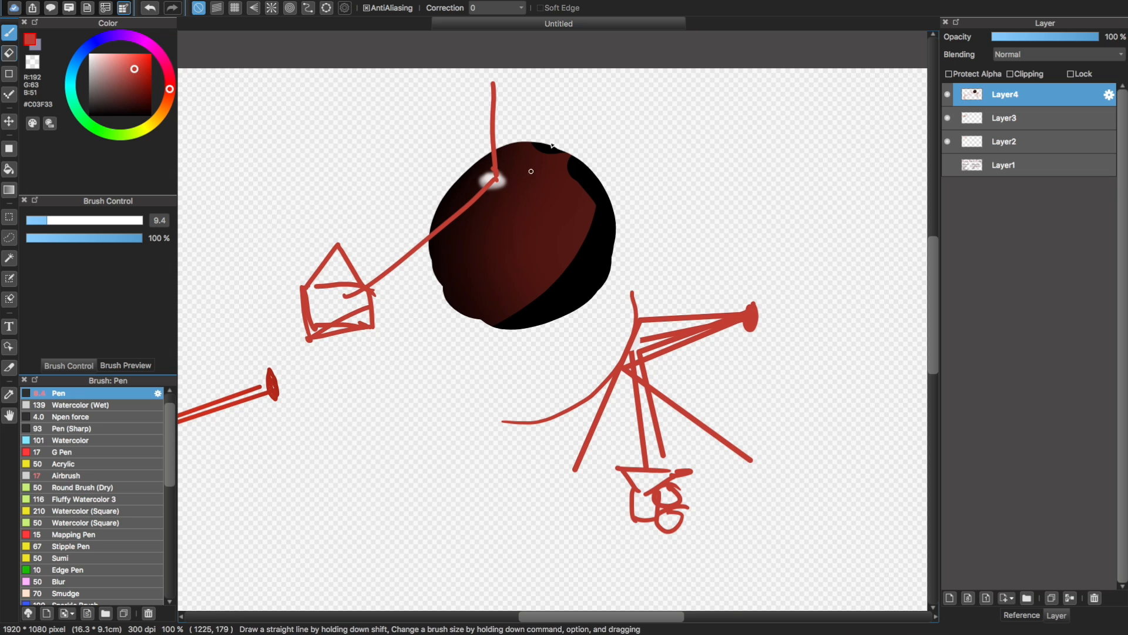
# Try sketching red rays from above the ball onto its surface to the right of the highlight
pyautogui.moveTo(521, 70); pyautogui.dragTo(533, 180)
pyautogui.press('super+z')
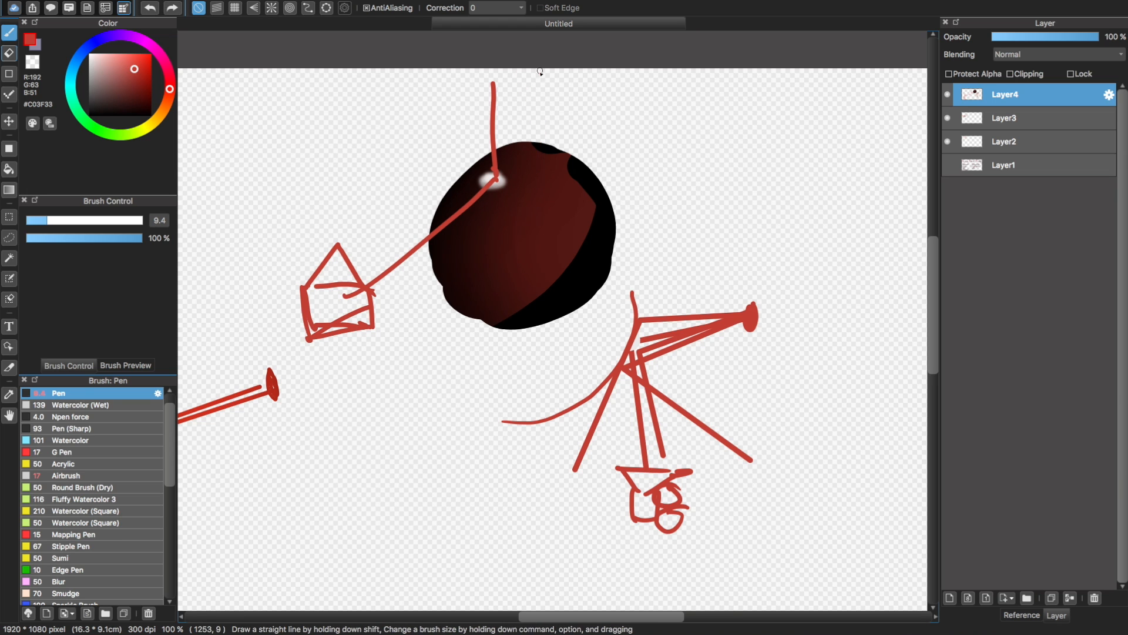
pyautogui.moveTo(541, 71); pyautogui.dragTo(524, 220)
pyautogui.moveTo(504, 223); pyautogui.dragTo(536, 207)
pyautogui.press('super+z')
pyautogui.press('super+z')
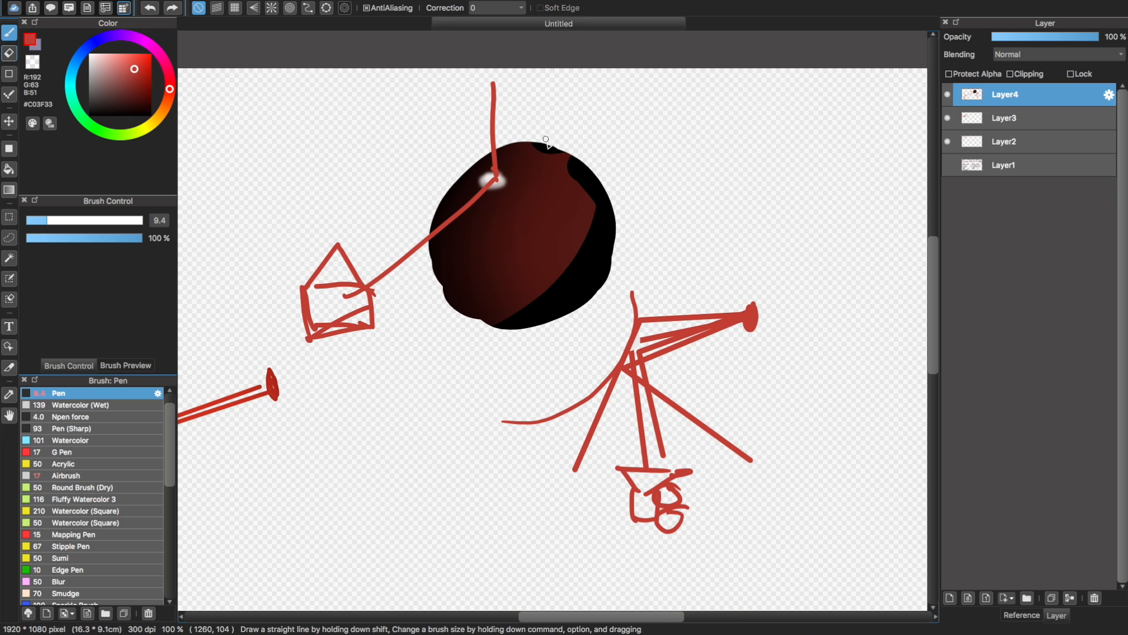
# Try sketching a curved red line across the ball from its upper edge down past the highlight
pyautogui.moveTo(555, 154); pyautogui.dragTo(475, 264)
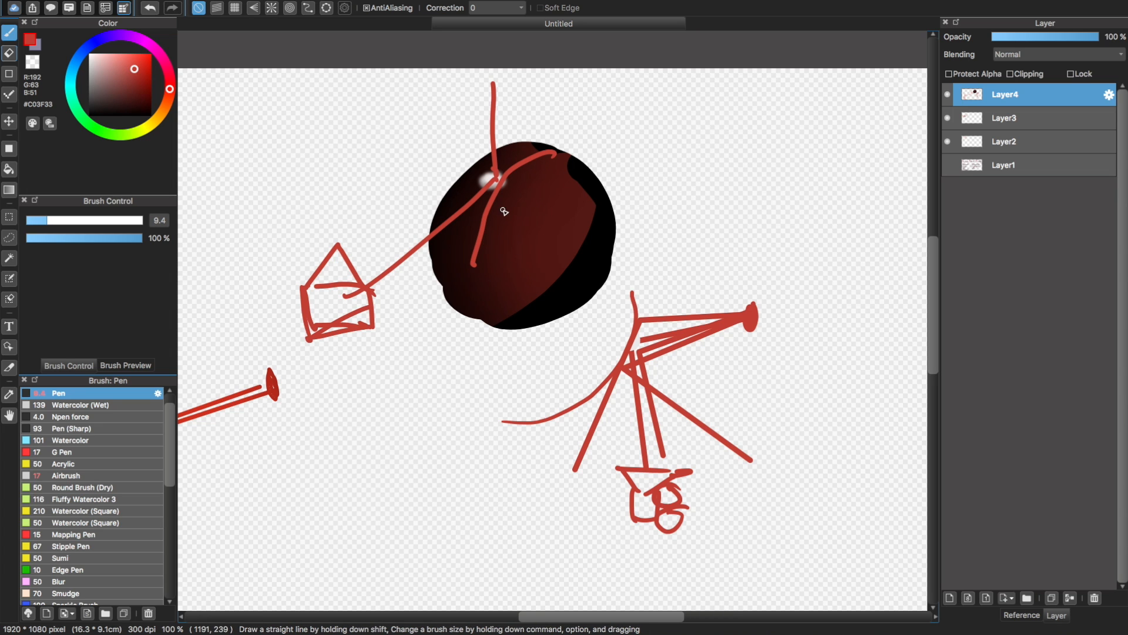
pyautogui.press('super+z')
pyautogui.moveTo(566, 150); pyautogui.dragTo(494, 265)
pyautogui.press('super+z')
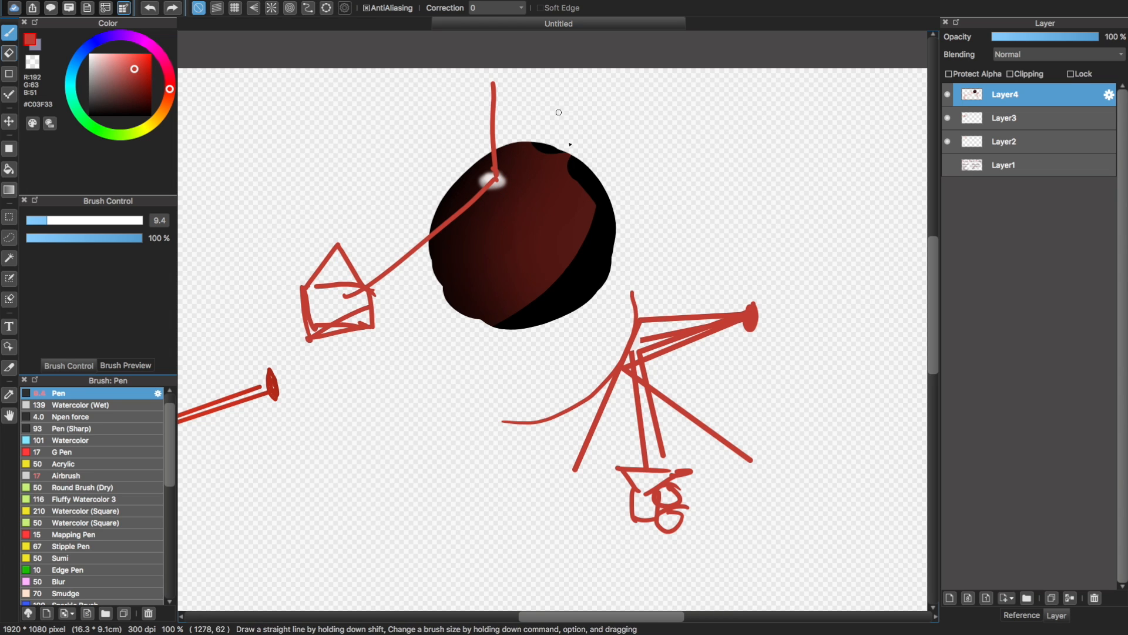
pyautogui.moveTo(555, 150); pyautogui.dragTo(510, 204)
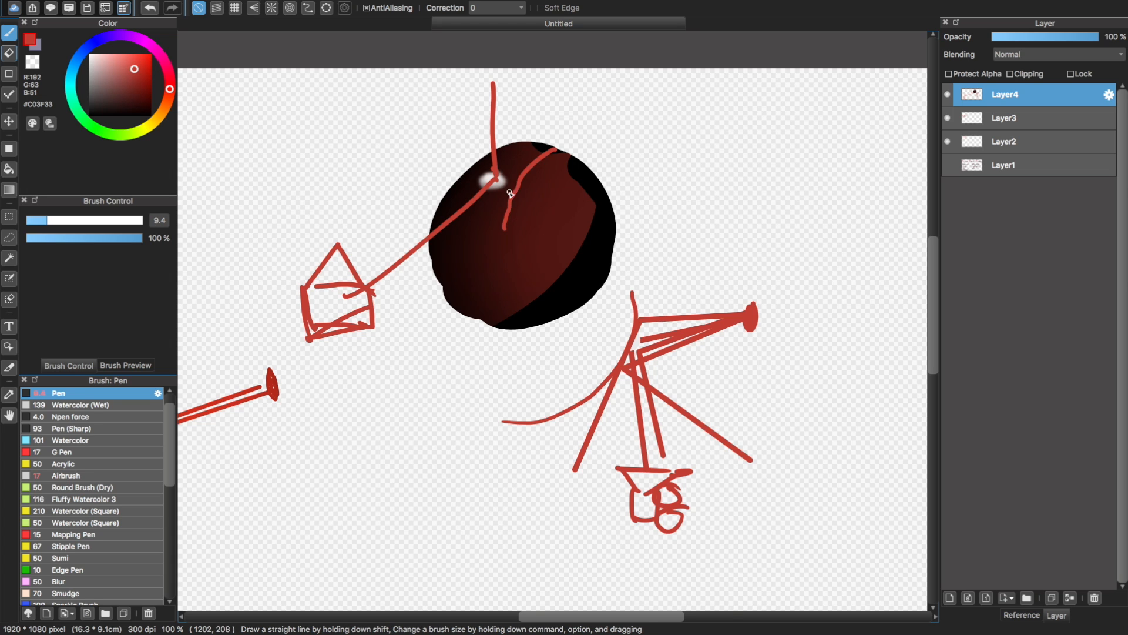
pyautogui.press('super+z')
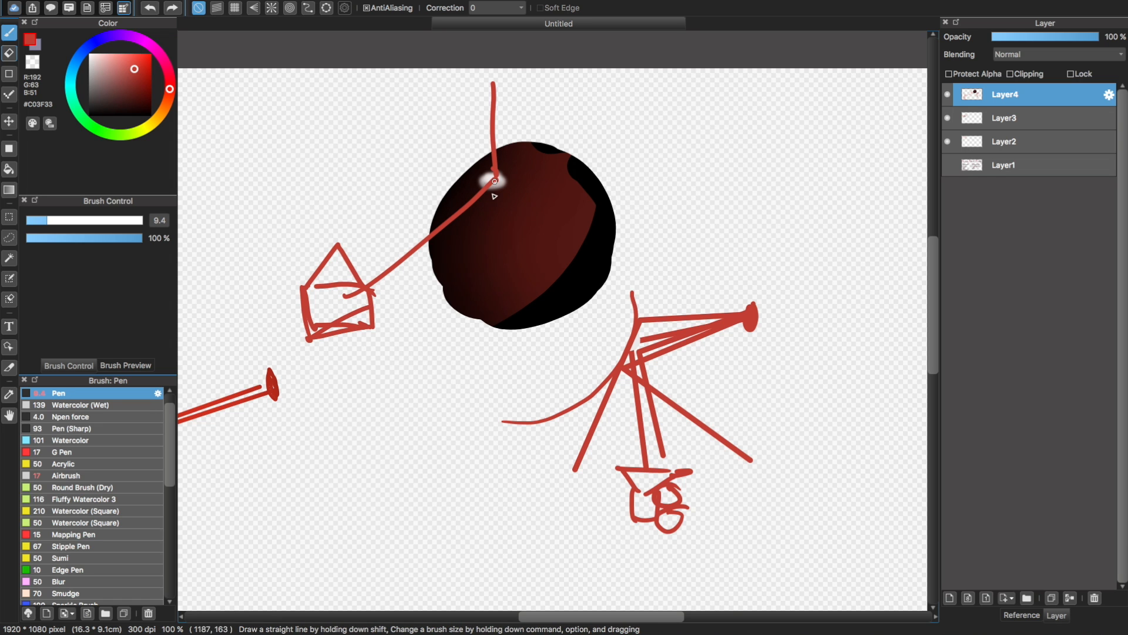
# Hide Layer4 and add a new layer above it for the next sketch
pyautogui.scroll(-3, 491, 277)
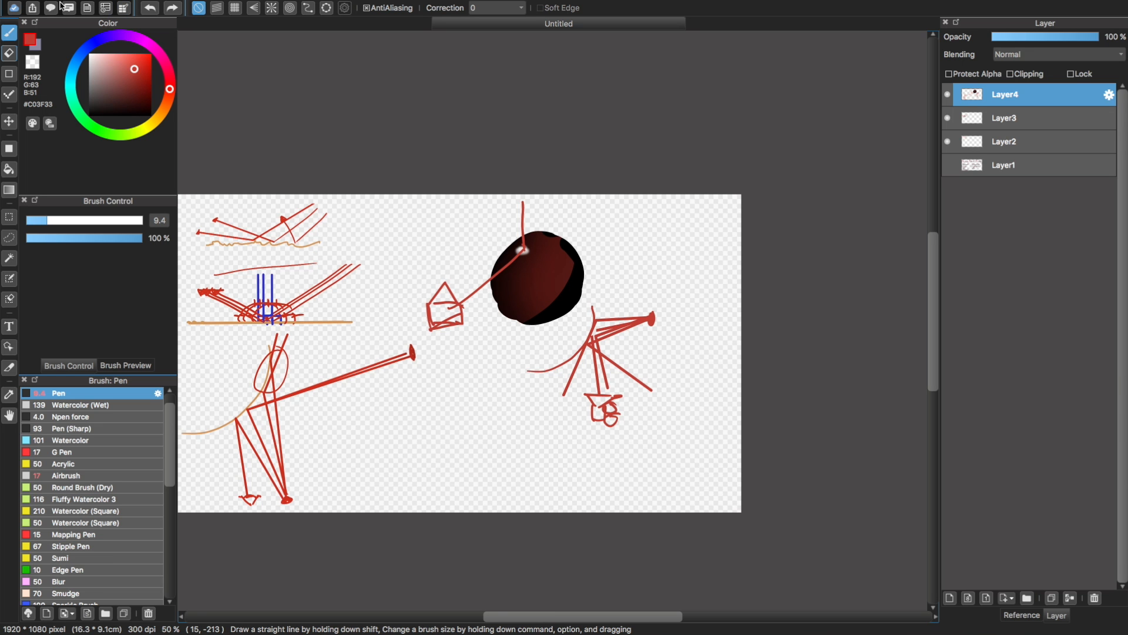
pyautogui.click(32, 19)
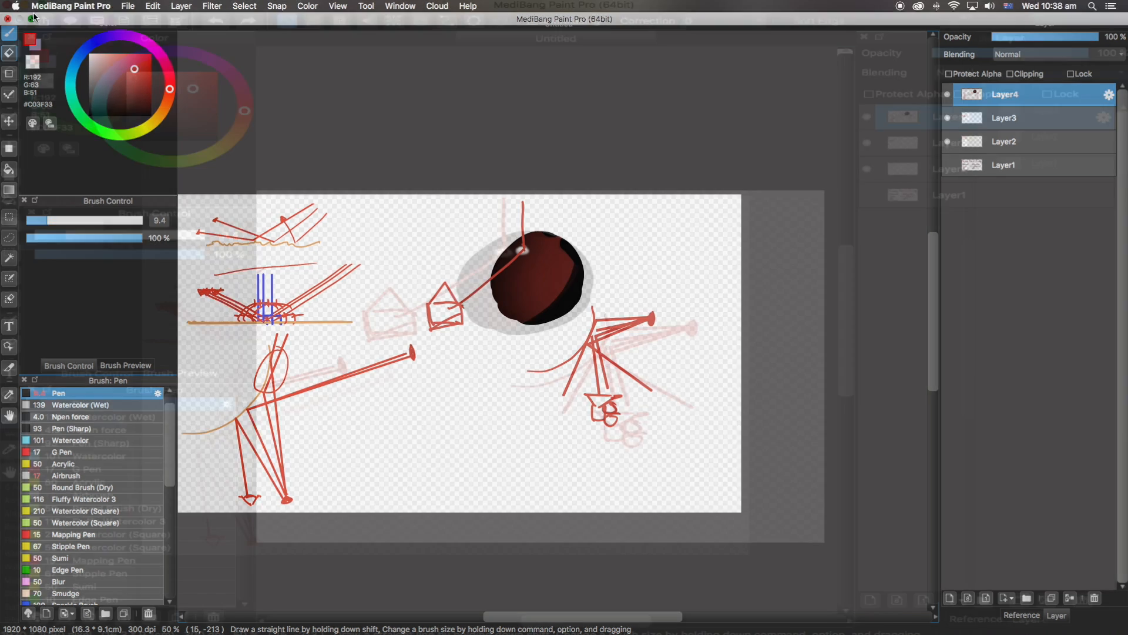
pyautogui.moveTo(511, 580)
pyautogui.mouseDown()
pyautogui.moveTo(485, 580)
pyautogui.moveTo(498, 581)
pyautogui.mouseUp()
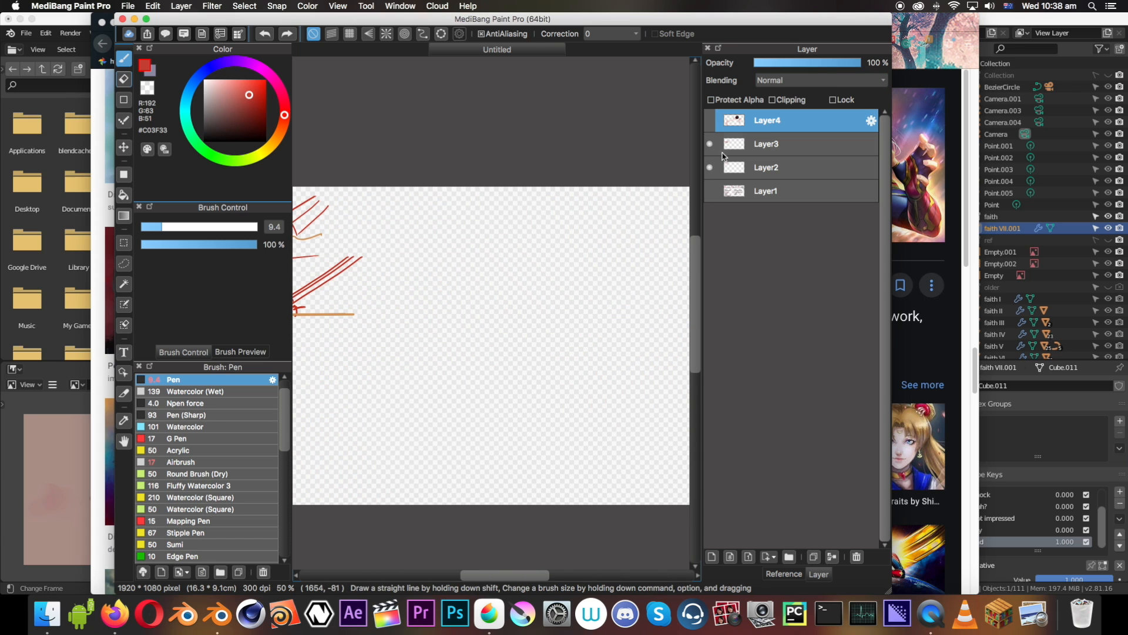
pyautogui.click(710, 555)
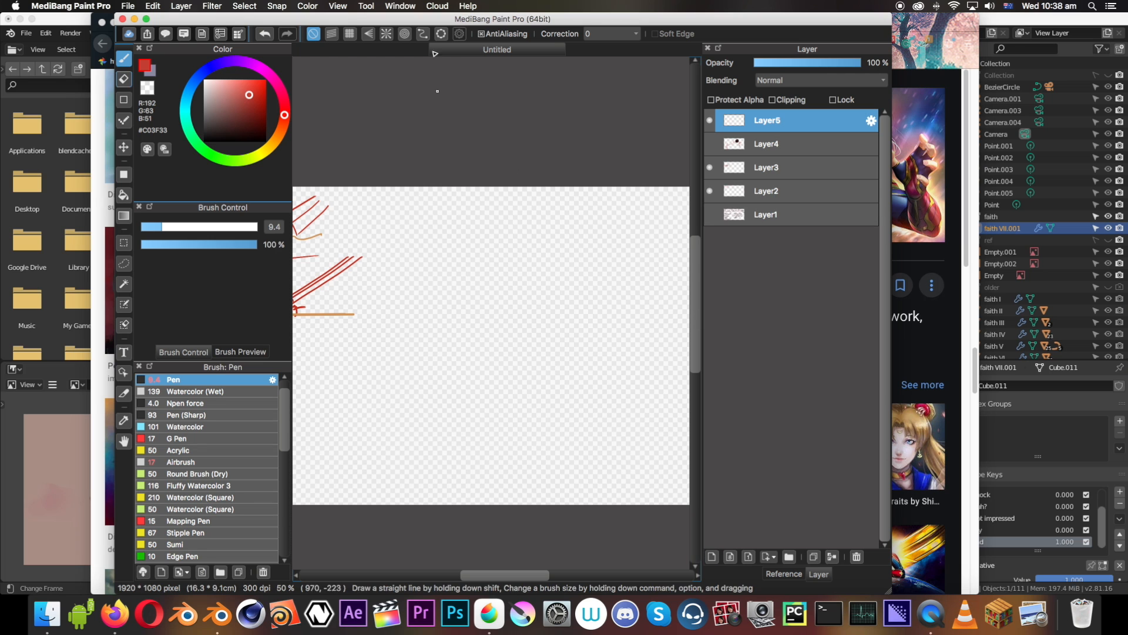
pyautogui.click(146, 19)
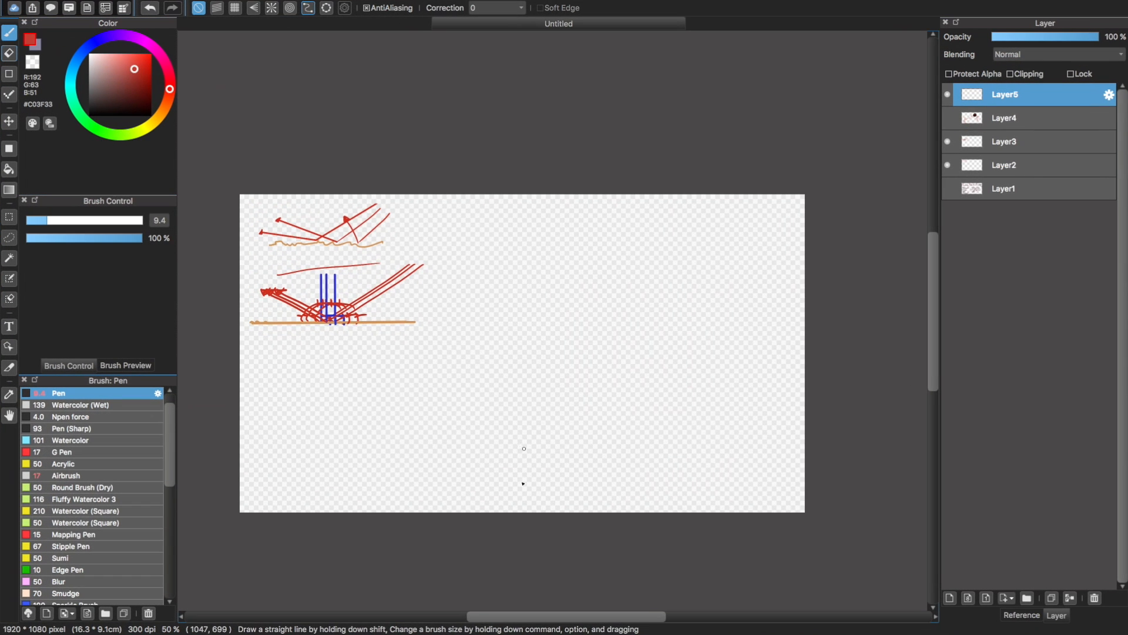
pyautogui.moveTo(550, 617); pyautogui.dragTo(505, 617)
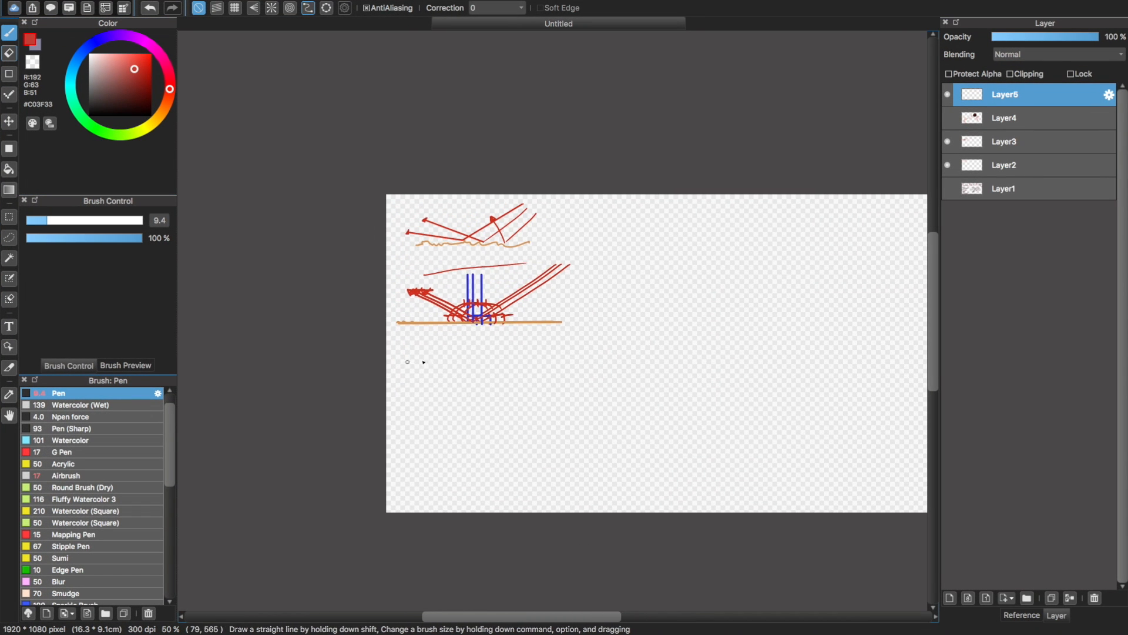
pyautogui.moveTo(408, 362); pyautogui.dragTo(590, 362)
pyautogui.press('super+z')
pyautogui.press('super+plus')
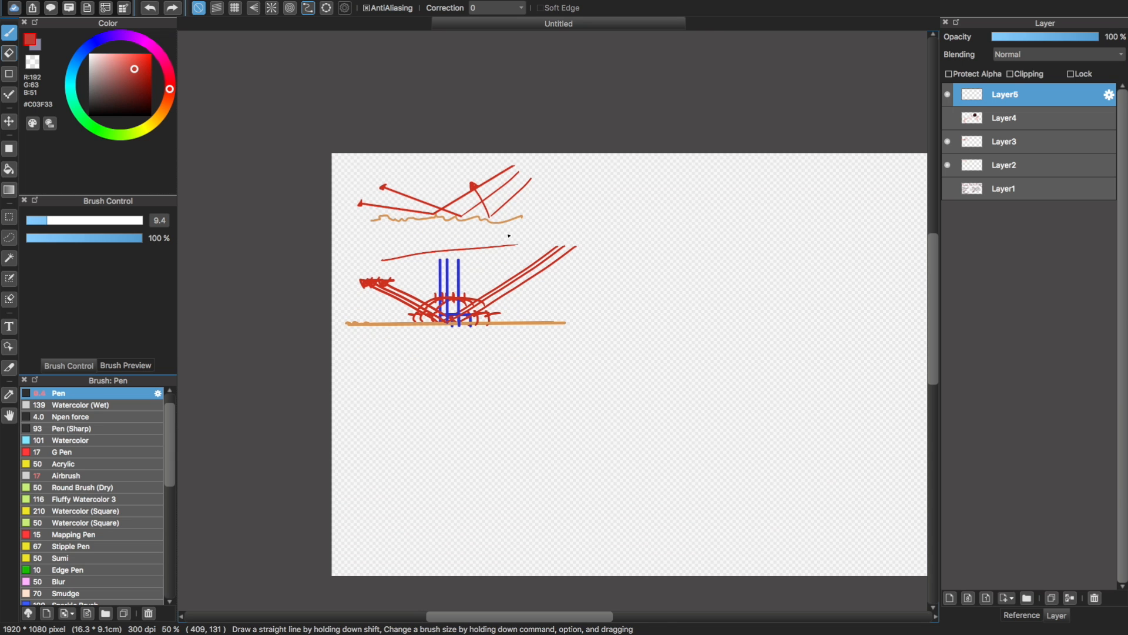
pyautogui.keyDown('alt'); pyautogui.click(518, 322); pyautogui.keyUp('alt')
pyautogui.keyDown('alt'); pyautogui.click(520, 330); pyautogui.keyUp('alt')
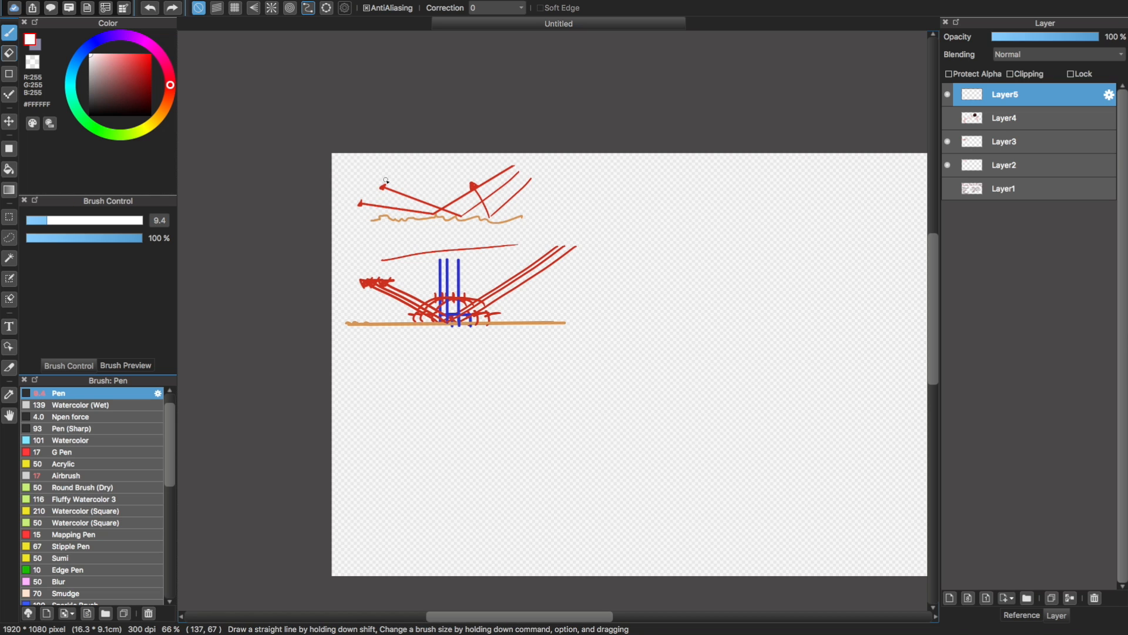
pyautogui.moveTo(592, 379)
pyautogui.mouseDown()
pyautogui.moveTo(385, 454)
pyautogui.moveTo(499, 468)
pyautogui.mouseUp()
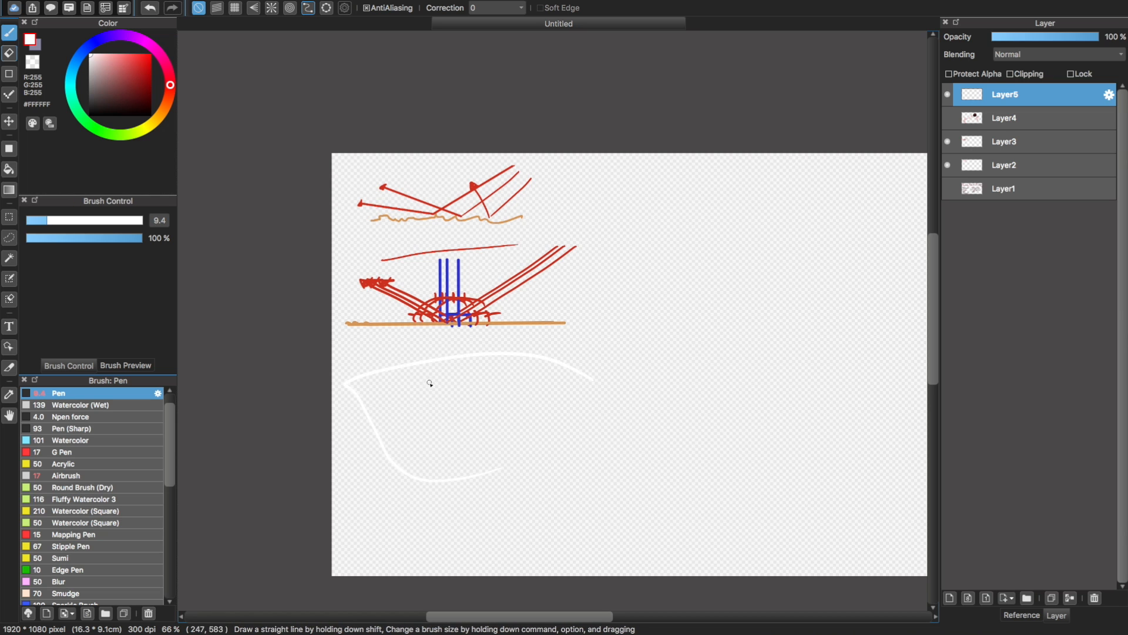
pyautogui.press('super+z')
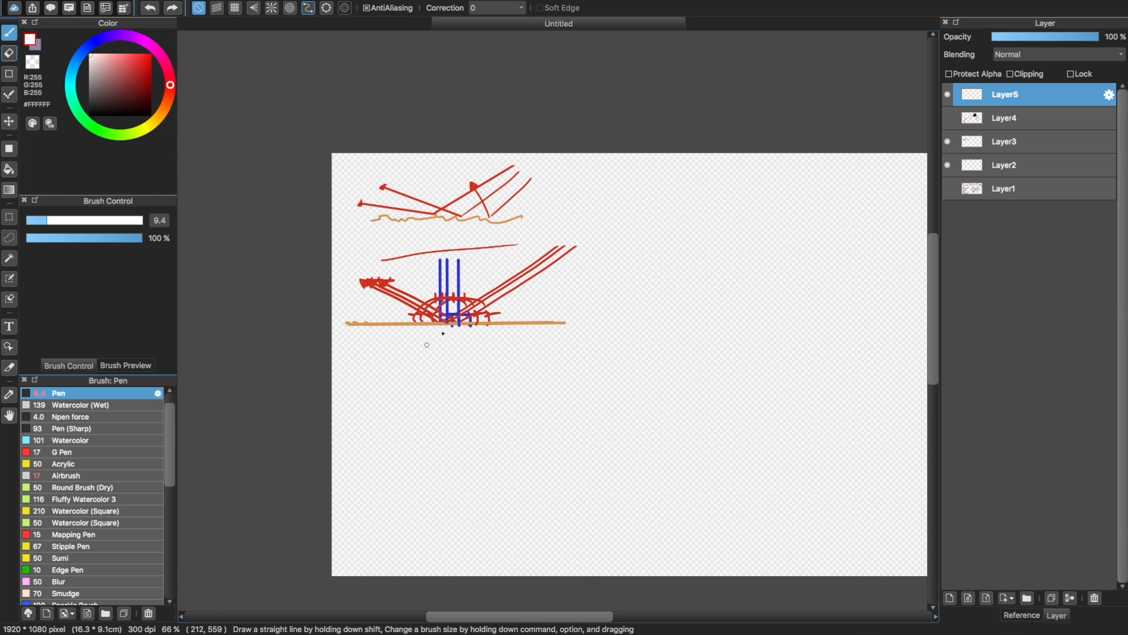
# Sample the orange (#D49556) of the existing surface line and draw a long horizontal line below the sketches on Layer5
pyautogui.keyDown('alt'); pyautogui.click(536, 321); pyautogui.keyUp('alt')
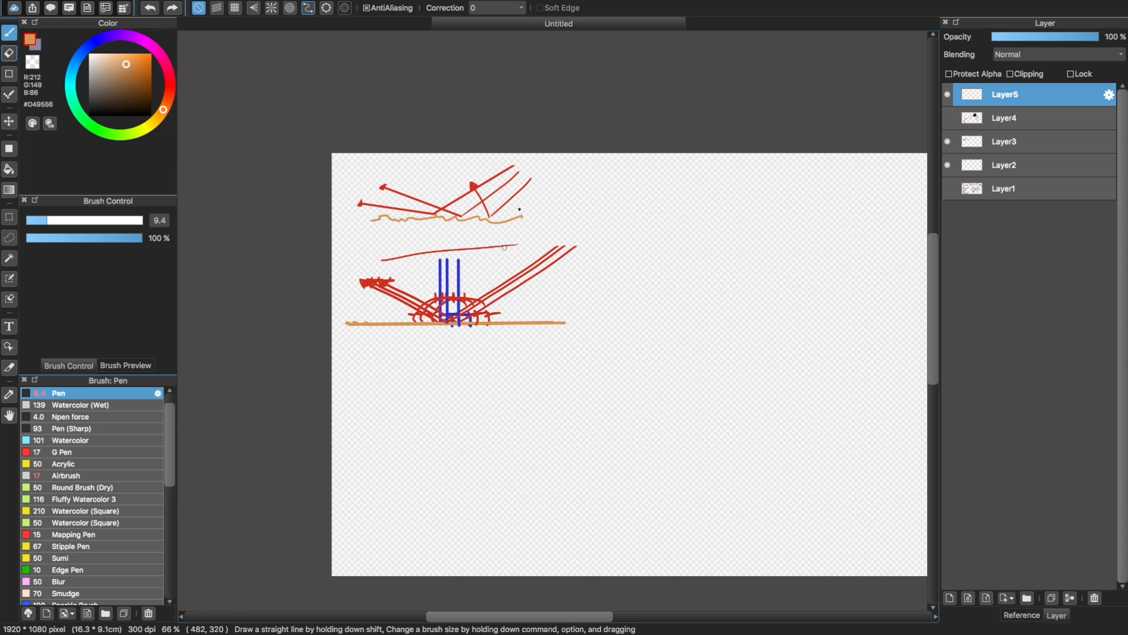
pyautogui.moveTo(351, 371); pyautogui.dragTo(606, 373)
pyautogui.press('super+z')
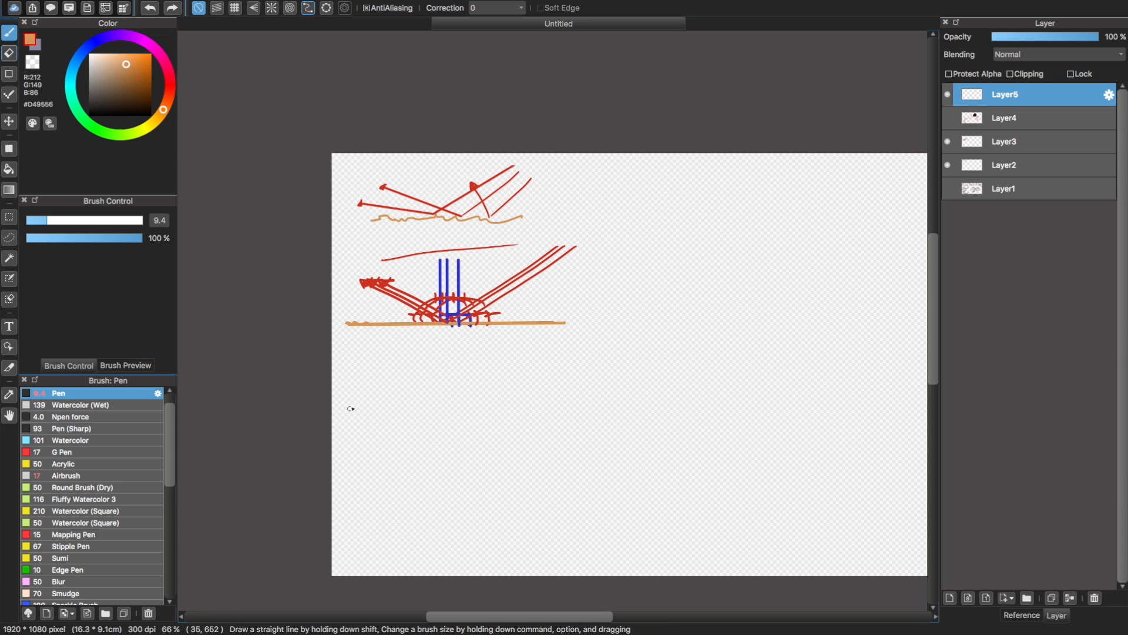
pyautogui.moveTo(342, 402); pyautogui.dragTo(649, 403)
pyautogui.press('super+z')
pyautogui.moveTo(330, 394); pyautogui.dragTo(582, 389)
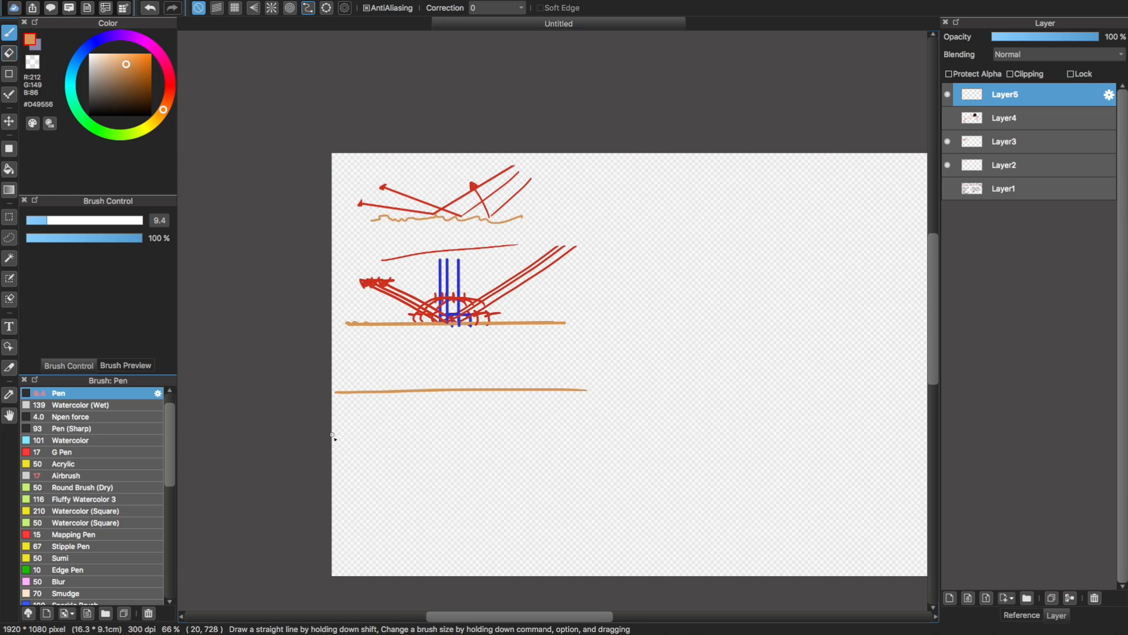
pyautogui.moveTo(332, 436); pyautogui.dragTo(615, 440)
pyautogui.press('super+z')
pyautogui.moveTo(346, 431); pyautogui.dragTo(586, 430)
pyautogui.press('super+z')
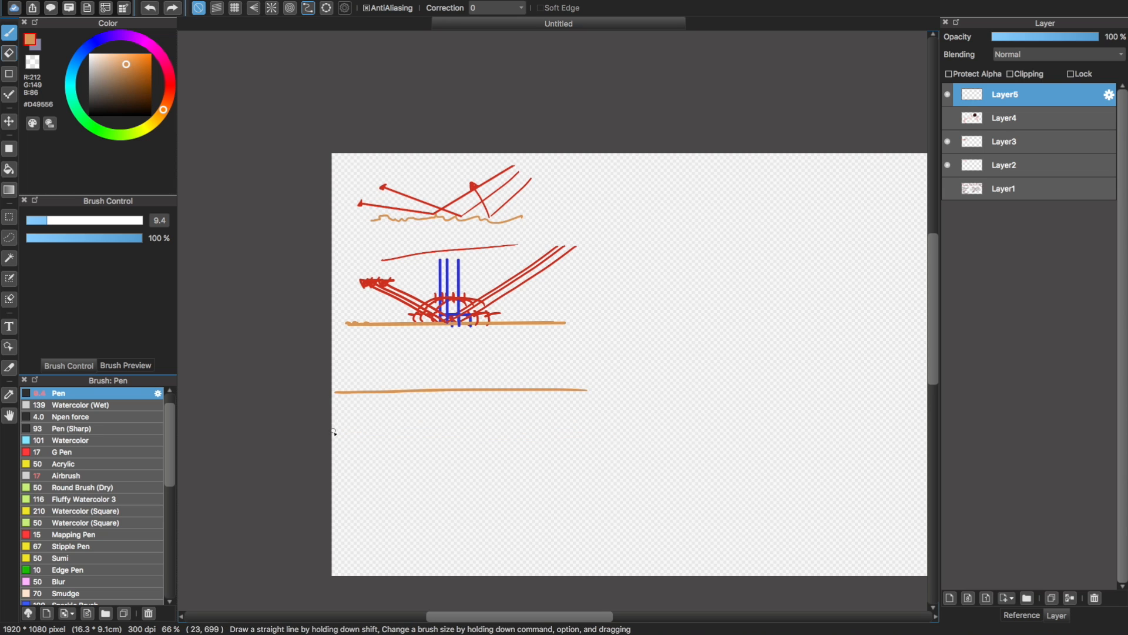
pyautogui.moveTo(333, 432); pyautogui.dragTo(576, 418)
pyautogui.press('super+z')
pyautogui.moveTo(331, 445); pyautogui.dragTo(588, 458)
pyautogui.press('super+z')
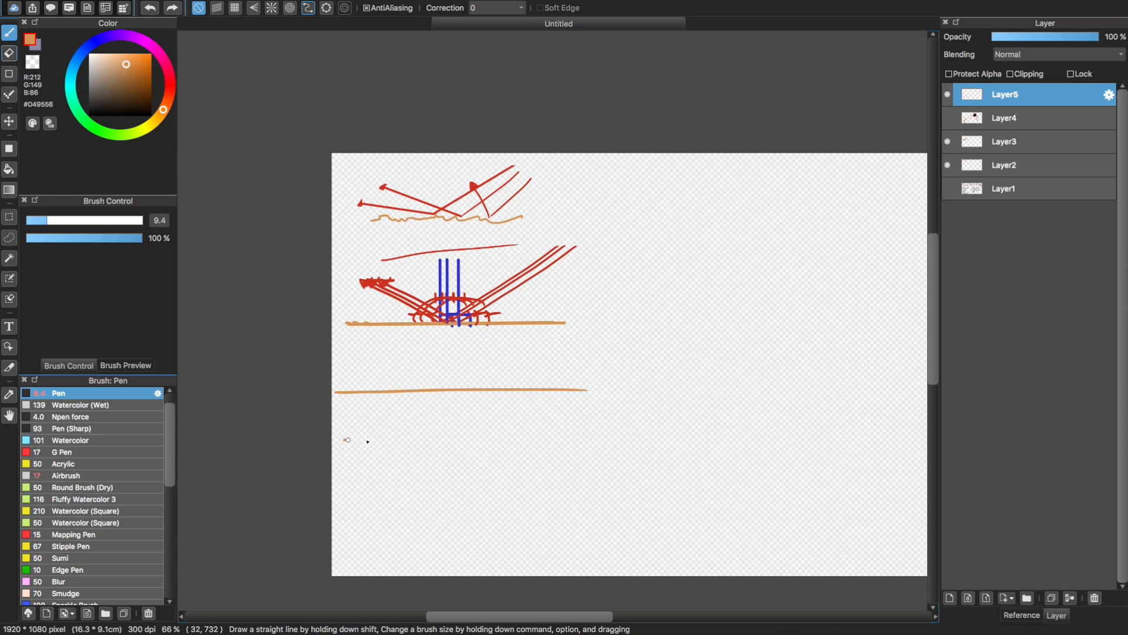
pyautogui.moveTo(348, 439); pyautogui.dragTo(602, 445)
pyautogui.press('super+z')
pyautogui.moveTo(342, 437); pyautogui.dragTo(601, 422)
pyautogui.press('super+z')
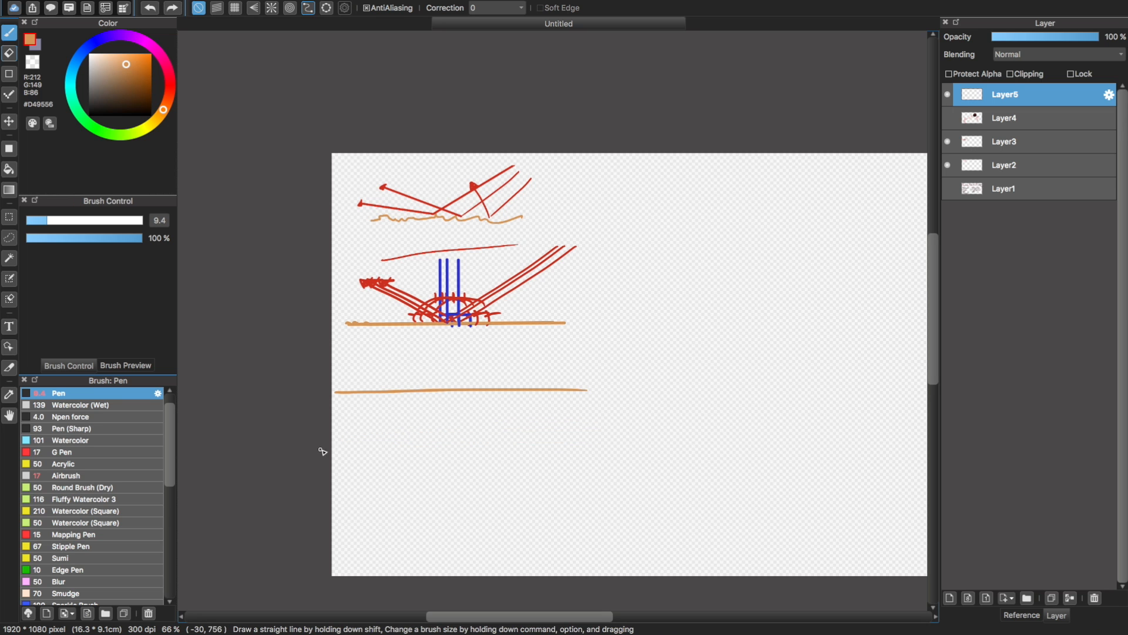
pyautogui.moveTo(333, 453); pyautogui.dragTo(591, 442)
pyautogui.press('super+z')
# Draw a second long orange line below the first and a straight red (#CC311F) ray slanting down onto the upper line
pyautogui.moveTo(332, 462); pyautogui.dragTo(645, 450)
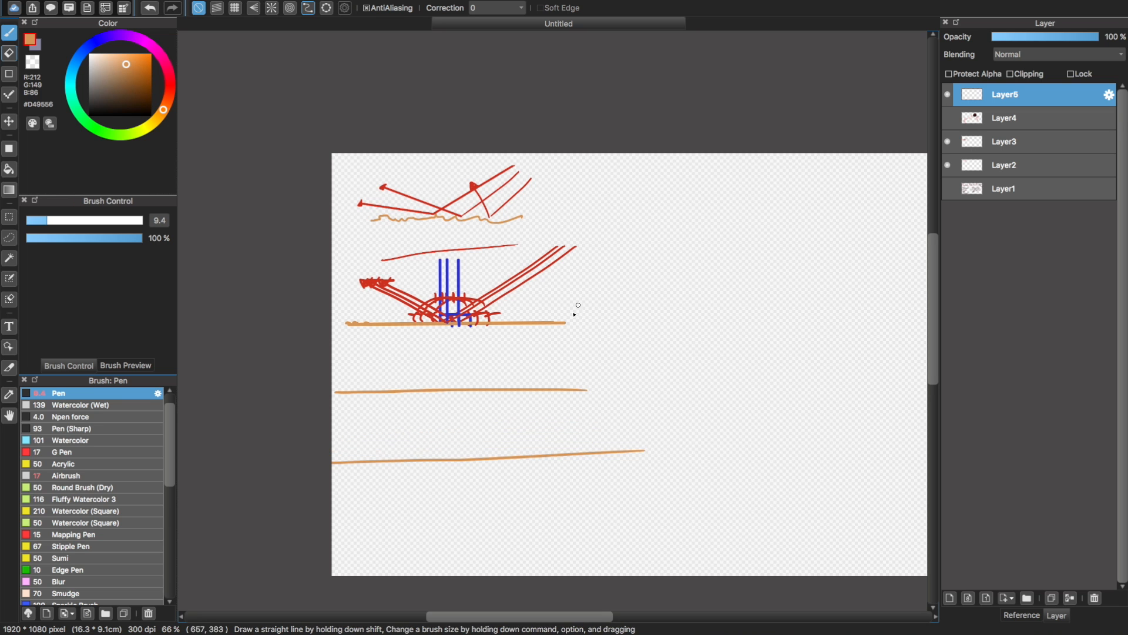
pyautogui.press('super+plus')
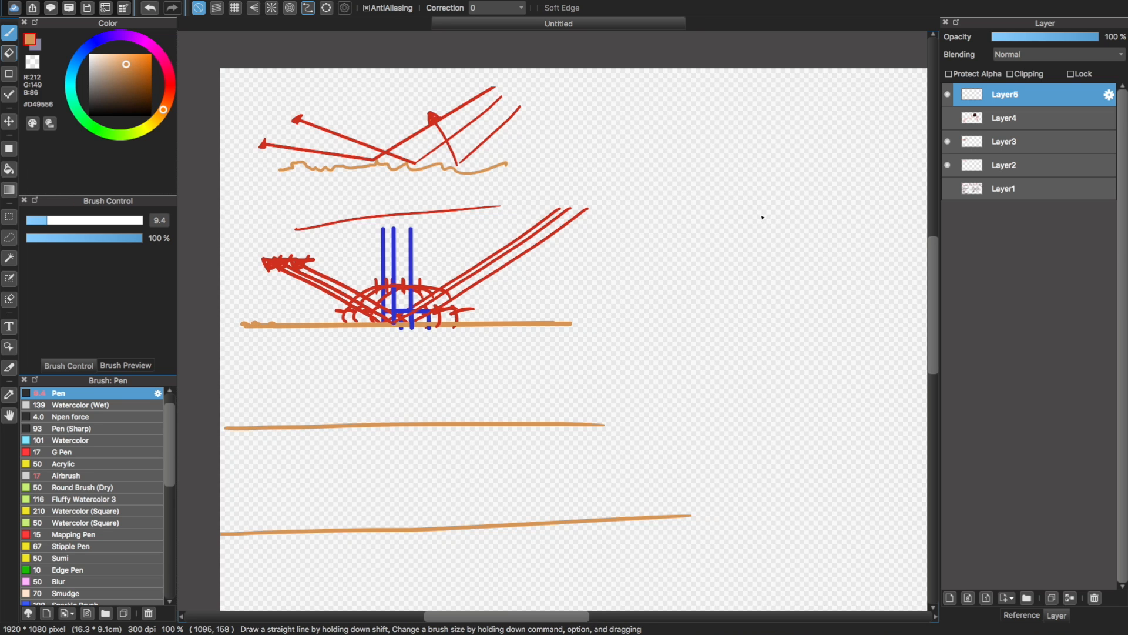
pyautogui.keyDown('alt'); pyautogui.click(497, 268); pyautogui.keyUp('alt')
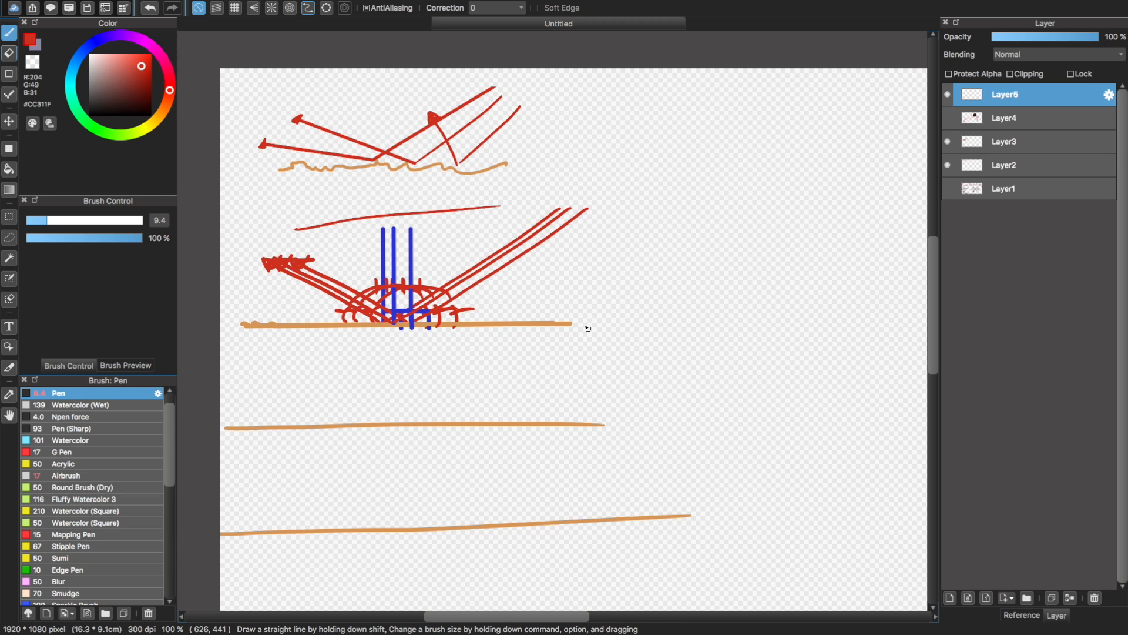
pyautogui.click(617, 297)
pyautogui.keyDown('shift'); pyautogui.click(456, 425); pyautogui.keyUp('shift')
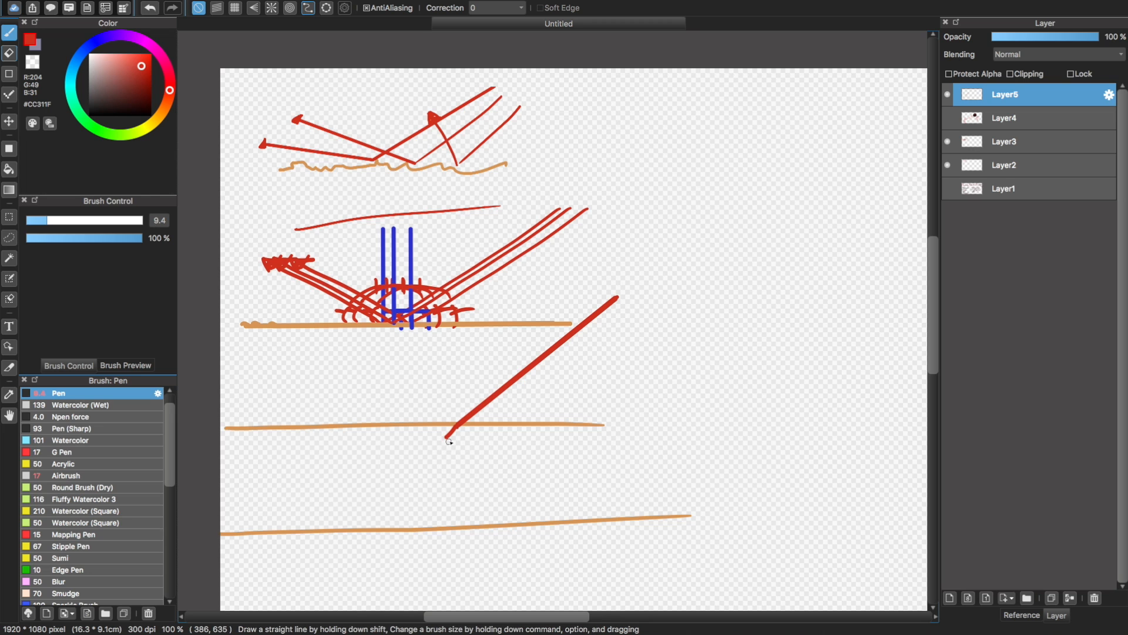
pyautogui.press('super+z')
# Continue the red ray as a zigzag between the two orange lines, exiting below the lower line with an arrowhead
pyautogui.click(449, 440)
pyautogui.keyDown('shift'); pyautogui.click(488, 450); pyautogui.keyUp('shift')
pyautogui.keyDown('shift'); pyautogui.click(386, 462); pyautogui.keyUp('shift')
pyautogui.keyDown('shift'); pyautogui.click(564, 471); pyautogui.keyUp('shift')
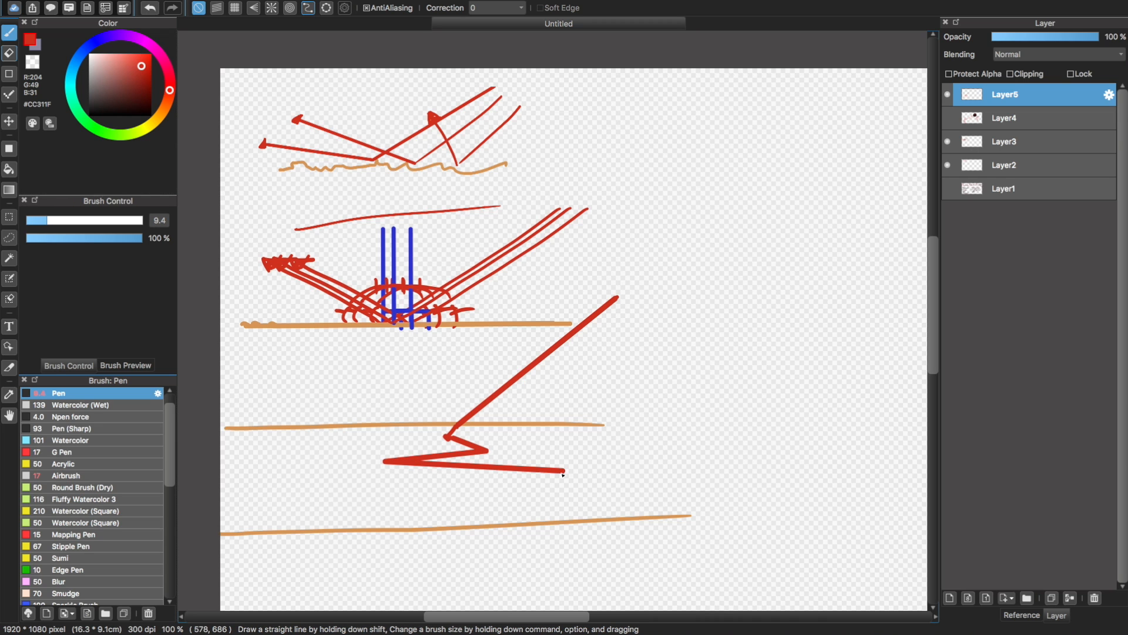
pyautogui.keyDown('shift'); pyautogui.click(452, 510); pyautogui.keyUp('shift')
pyautogui.keyDown('shift'); pyautogui.click(290, 464); pyautogui.keyUp('shift')
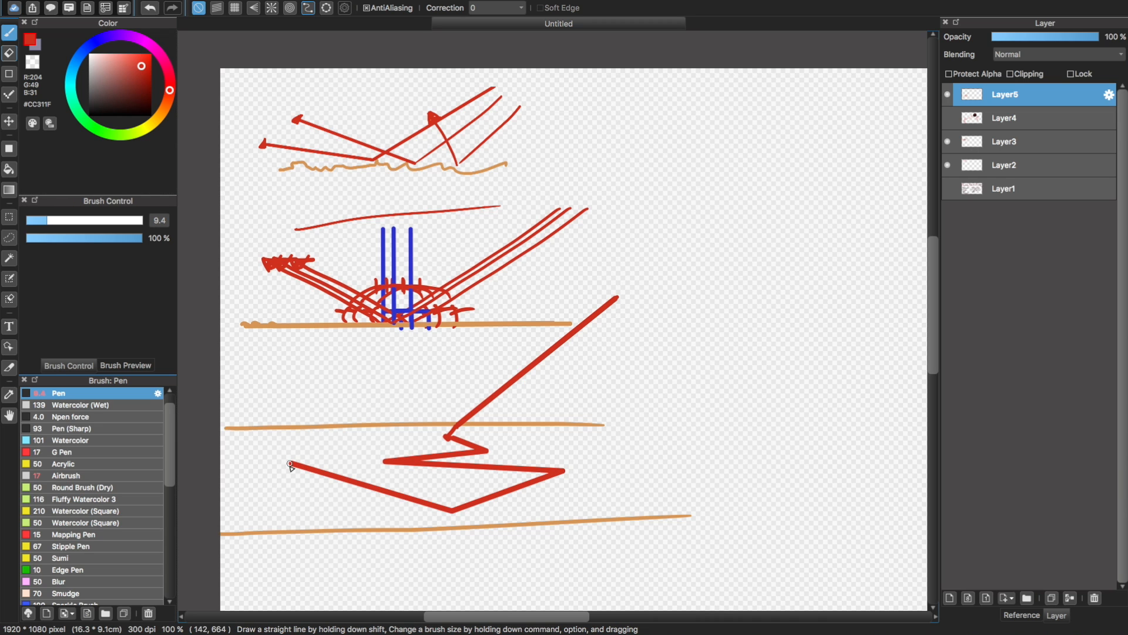
pyautogui.keyDown('shift'); pyautogui.click(347, 515); pyautogui.keyUp('shift')
pyautogui.keyDown('shift'); pyautogui.click(372, 530); pyautogui.keyUp('shift')
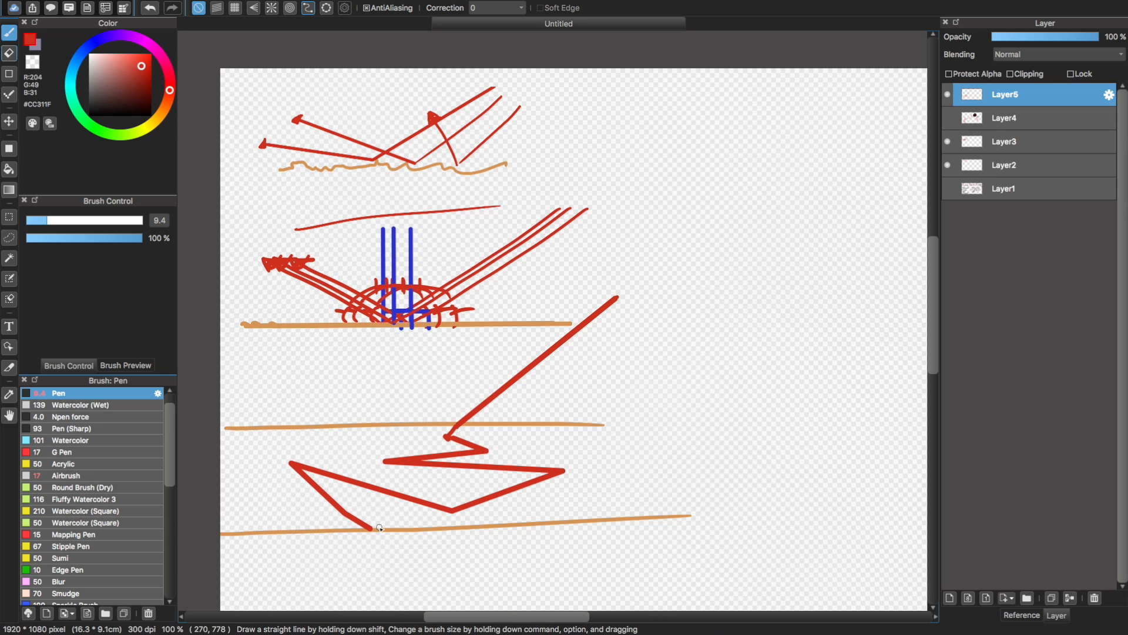
pyautogui.keyDown('shift'); pyautogui.click(714, 567); pyautogui.keyUp('shift')
pyautogui.moveTo(709, 578); pyautogui.dragTo(719, 558)
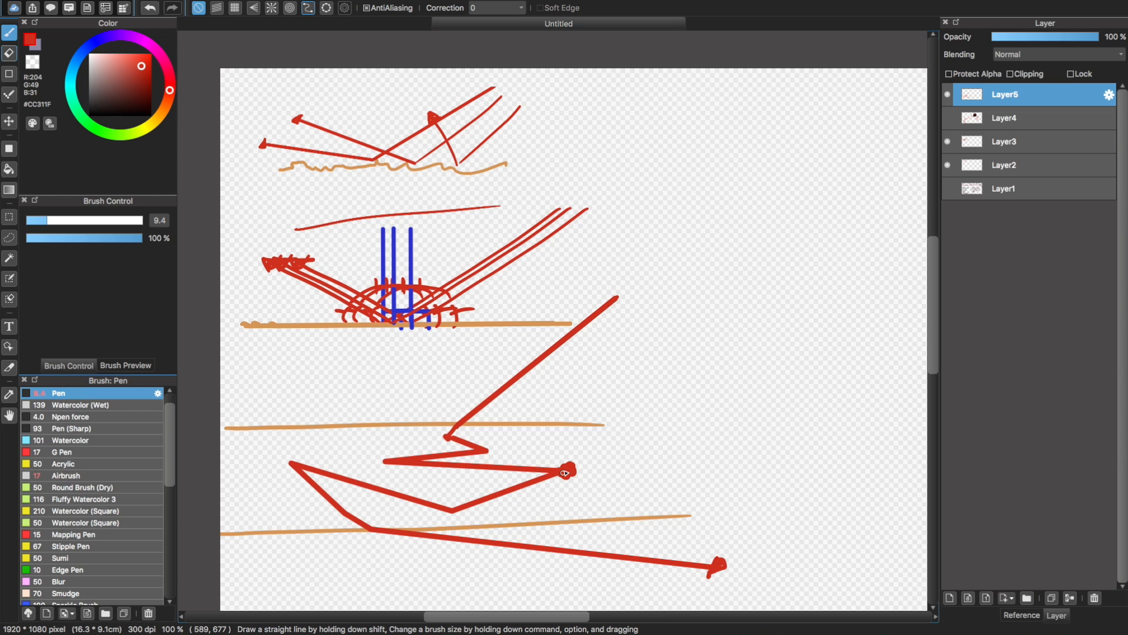
# Try marking the corners of the red zigzag with red dots
pyautogui.moveTo(385, 456); pyautogui.dragTo(387, 462)
pyautogui.moveTo(491, 447); pyautogui.dragTo(496, 448)
pyautogui.press('super+z')
pyautogui.press('super+z')
pyautogui.press('super+z')
pyautogui.press('super+z')
pyautogui.press('super+z')
pyautogui.press('super+z')
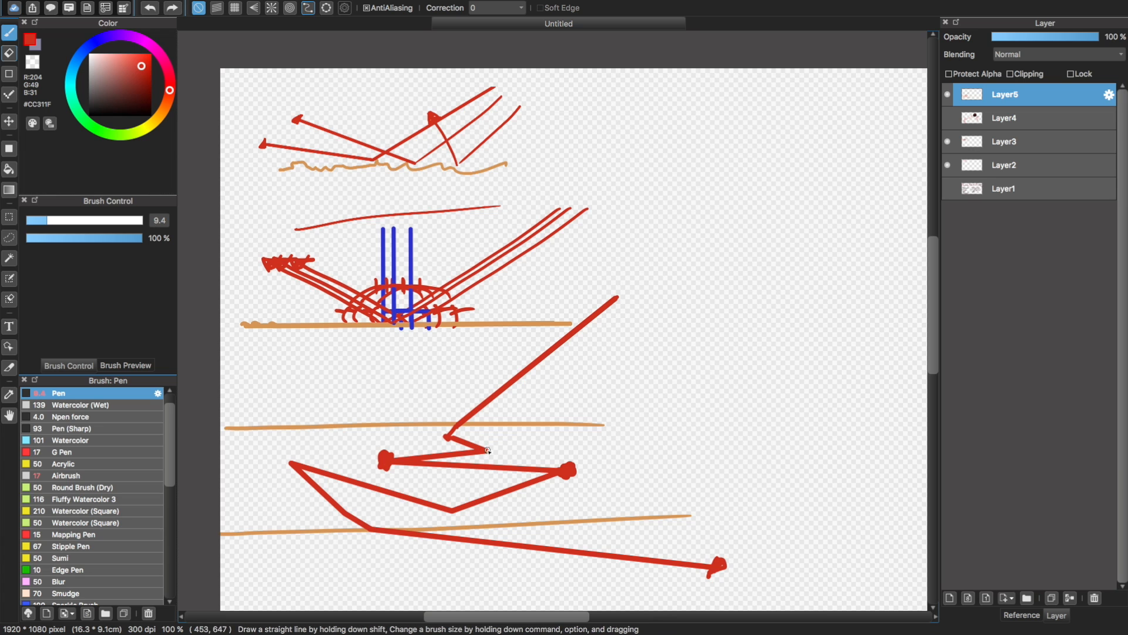
# Sample the blue (#2D32CF) of the vertical lines and mark seven bends of the red zigzag with blue dots
pyautogui.keyDown('alt'); pyautogui.click(411, 256); pyautogui.keyUp('alt')
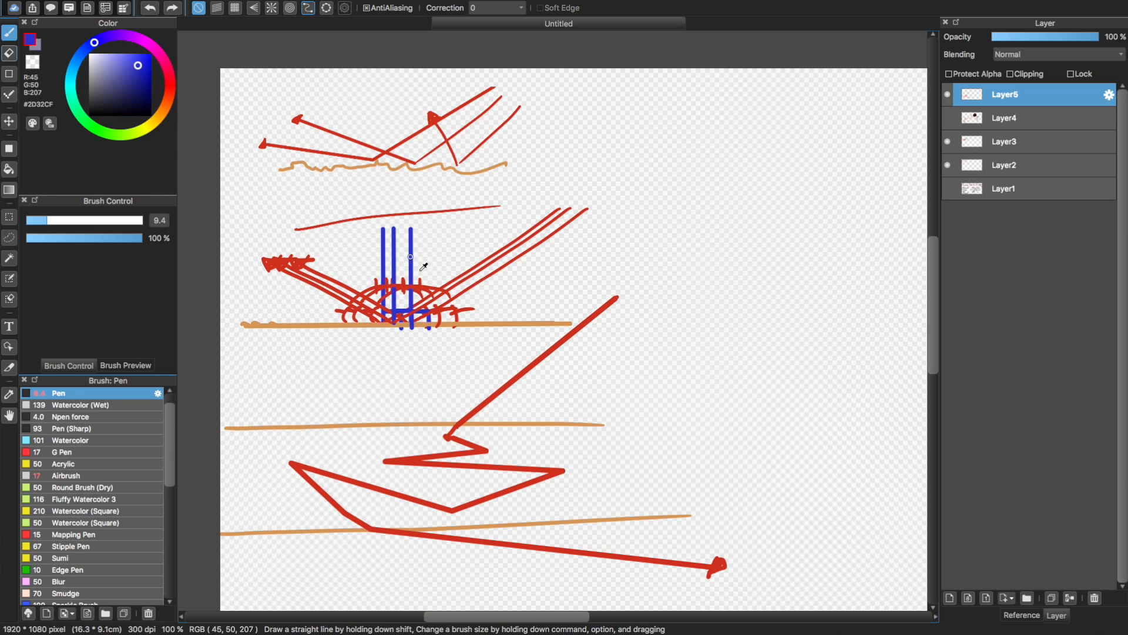
pyautogui.moveTo(573, 471); pyautogui.dragTo(560, 464)
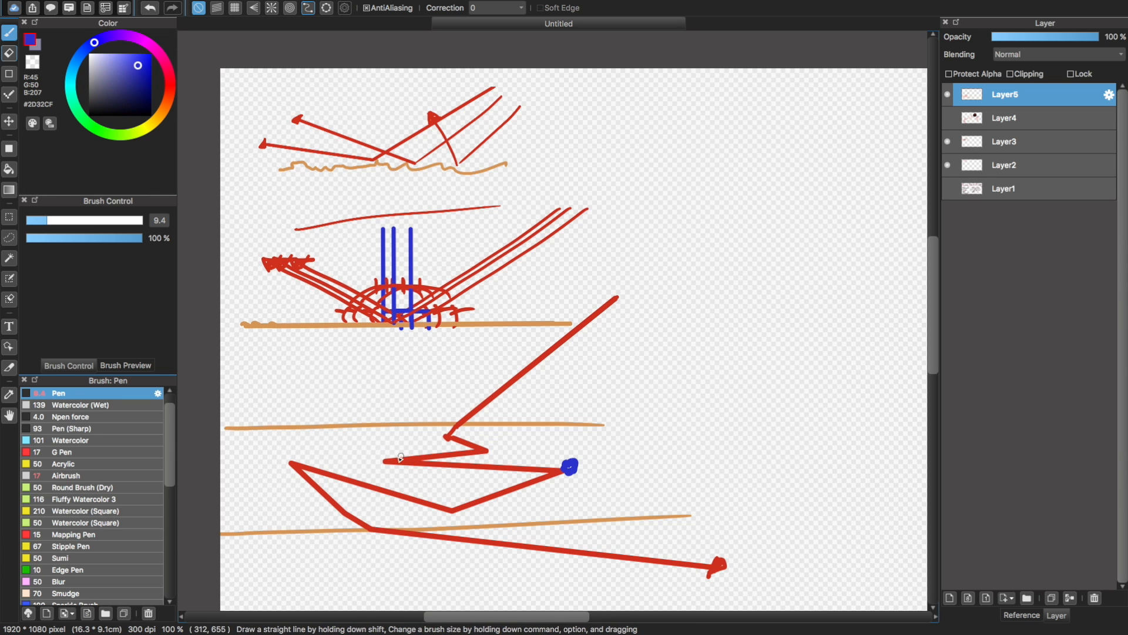
pyautogui.moveTo(400, 458); pyautogui.dragTo(395, 454)
pyautogui.moveTo(501, 450); pyautogui.dragTo(489, 448)
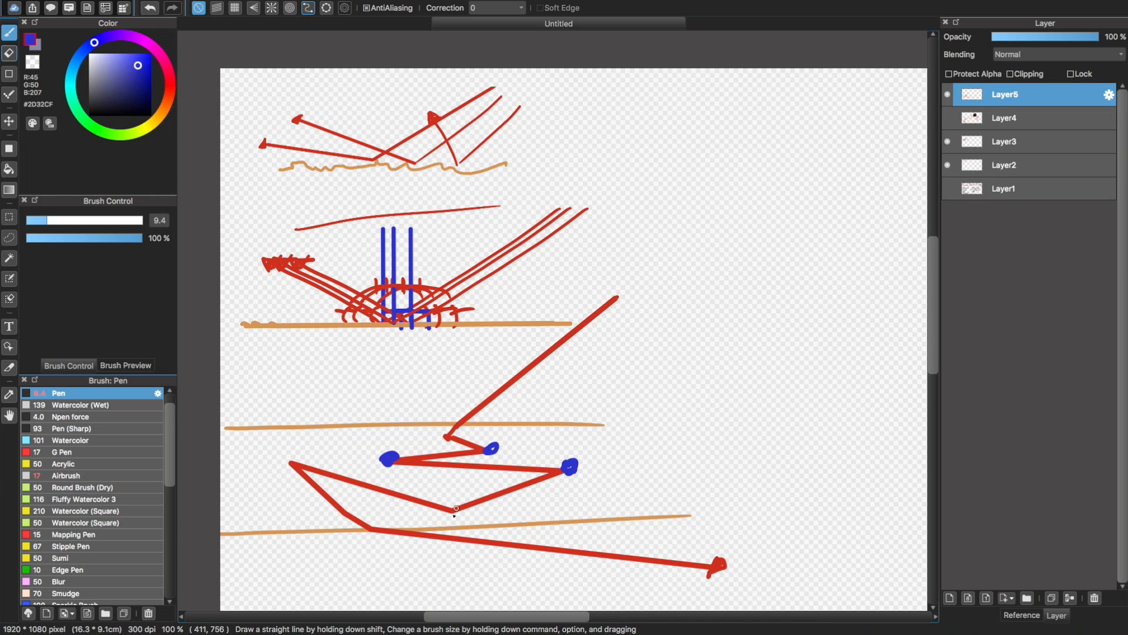
pyautogui.moveTo(448, 515); pyautogui.dragTo(453, 507)
pyautogui.moveTo(287, 456); pyautogui.dragTo(297, 458)
pyautogui.moveTo(347, 516); pyautogui.dragTo(346, 507)
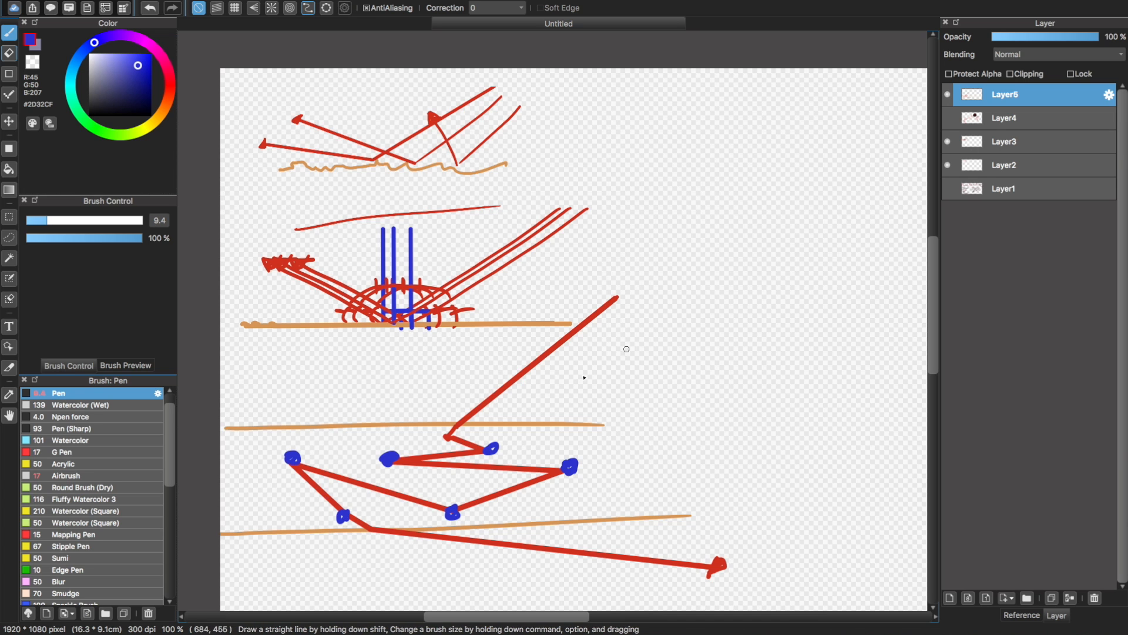
pyautogui.moveTo(452, 438); pyautogui.dragTo(443, 436)
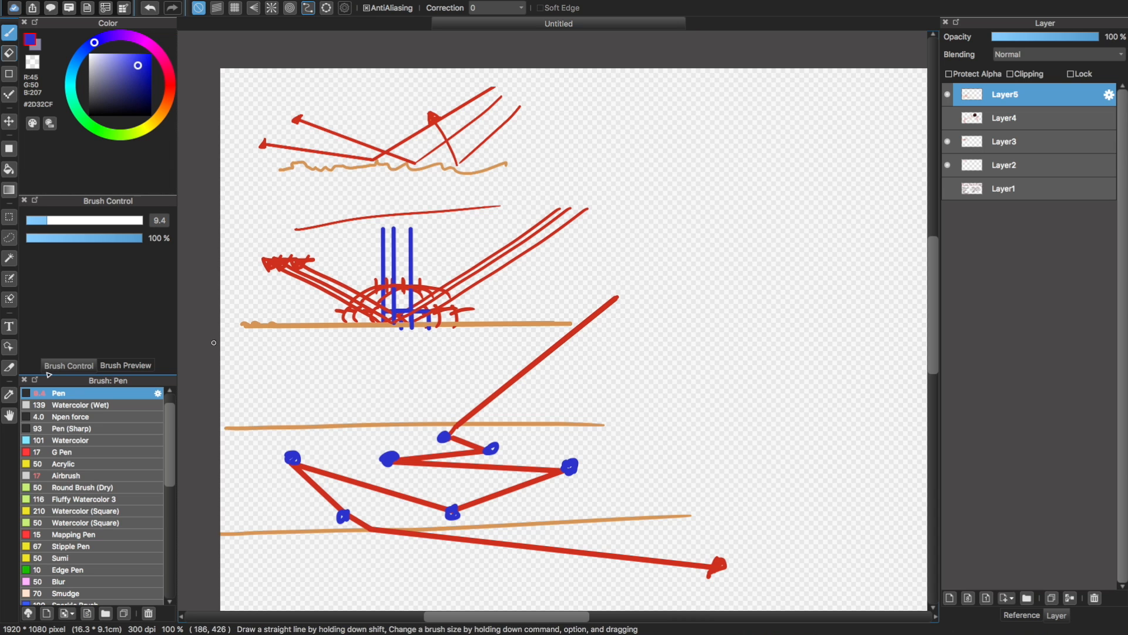
# Sample the red (#CC311F) and draw a second ray from above, bouncing between blue dots and exiting straight down through the lower line
pyautogui.keyDown('alt'); pyautogui.click(487, 402); pyautogui.keyUp('alt')
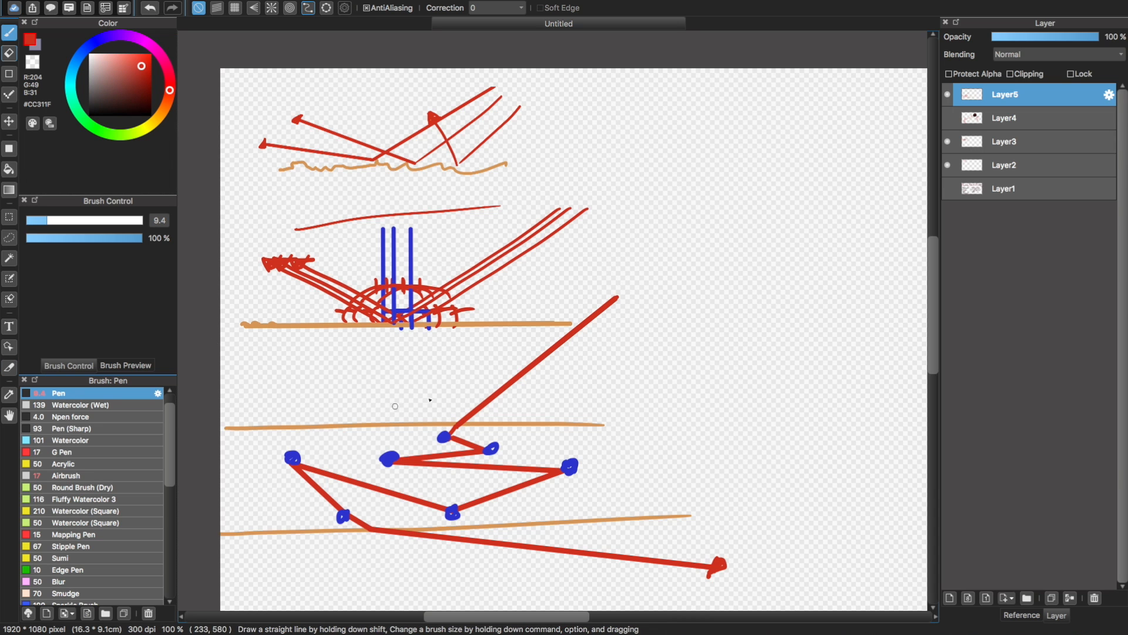
pyautogui.click(381, 335)
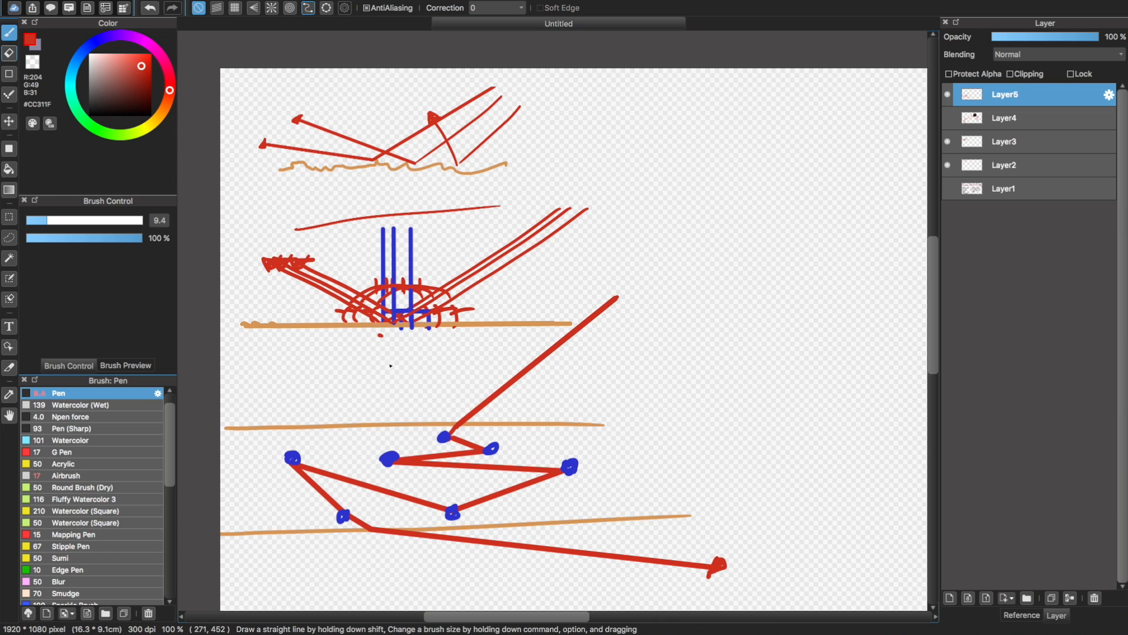
pyautogui.keyDown('shift'); pyautogui.click(391, 449); pyautogui.keyUp('shift')
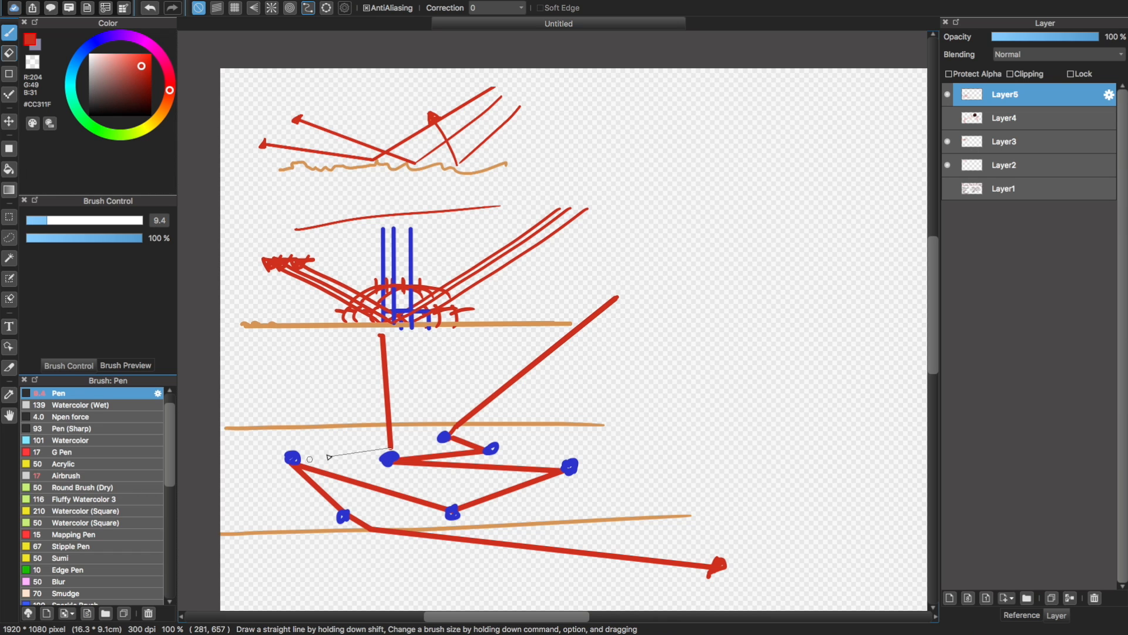
pyautogui.keyDown('shift'); pyautogui.click(293, 456); pyautogui.keyUp('shift')
pyautogui.keyDown('shift'); pyautogui.click(344, 512); pyautogui.keyUp('shift')
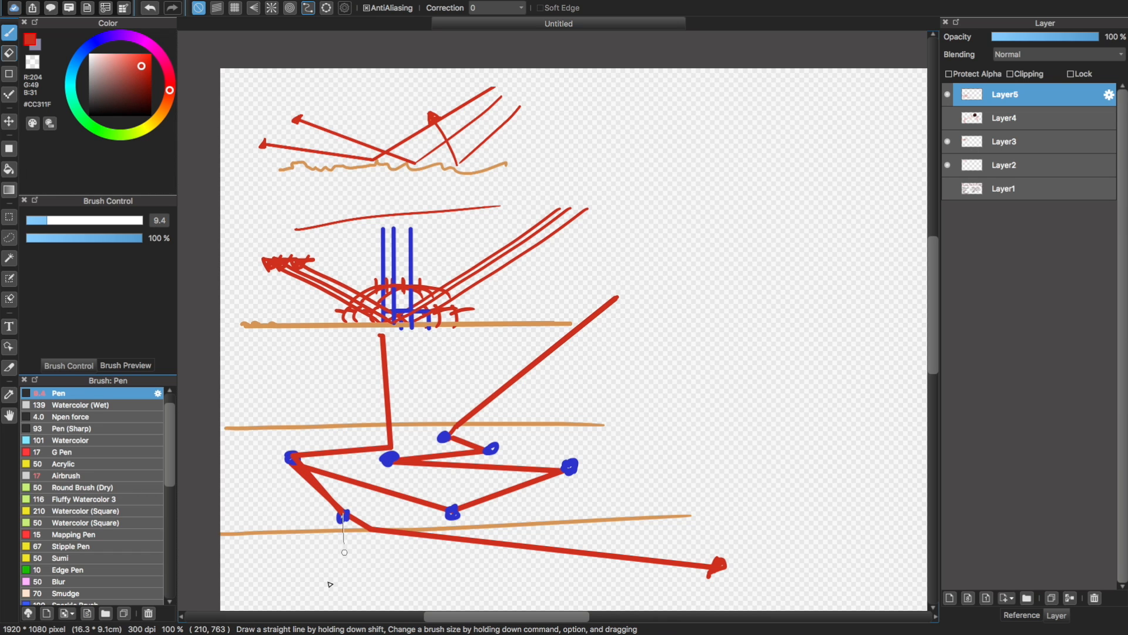
pyautogui.keyDown('shift'); pyautogui.click(343, 598); pyautogui.keyUp('shift')
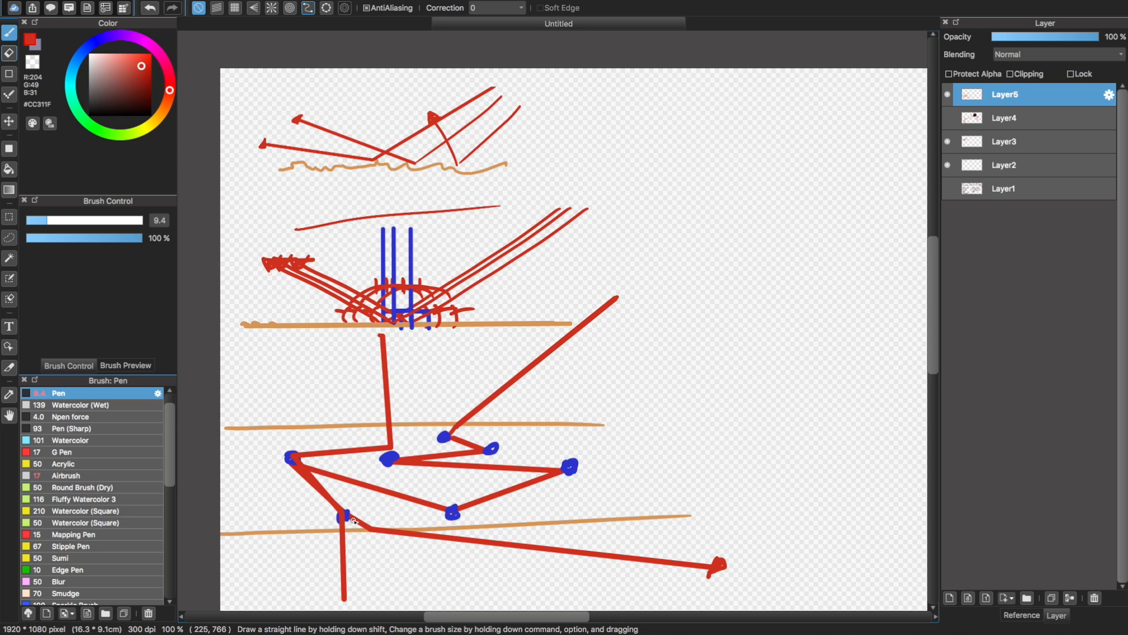
pyautogui.press('super+minus')
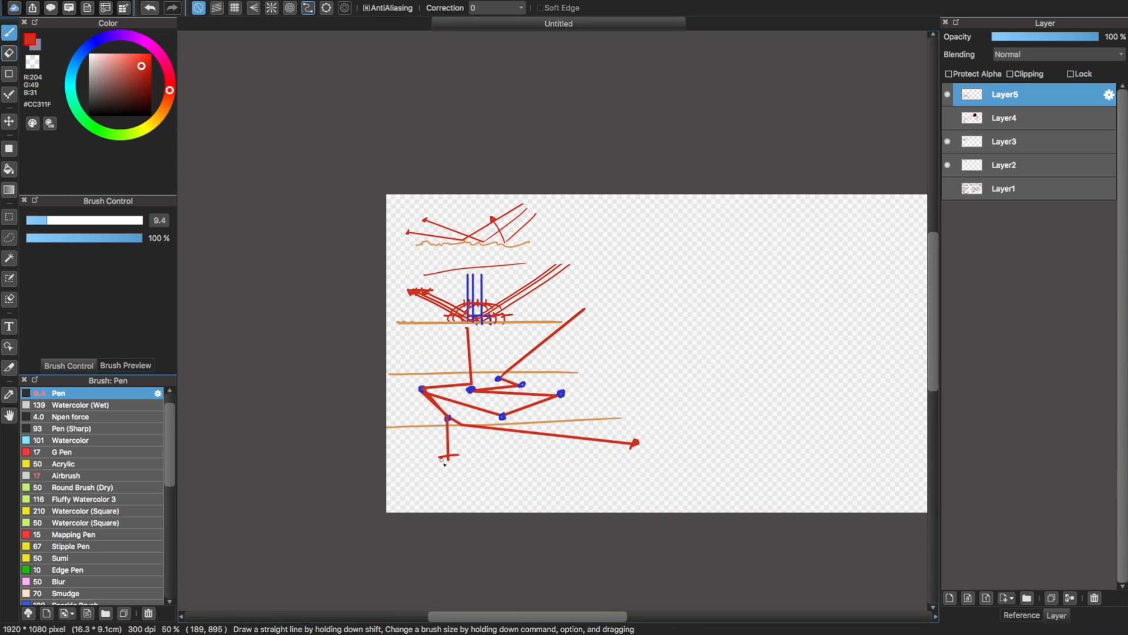
# Switch to Blender's PBR eg.blend window in full screen and frame the bust's face in side view
pyautogui.moveTo(22, 5)
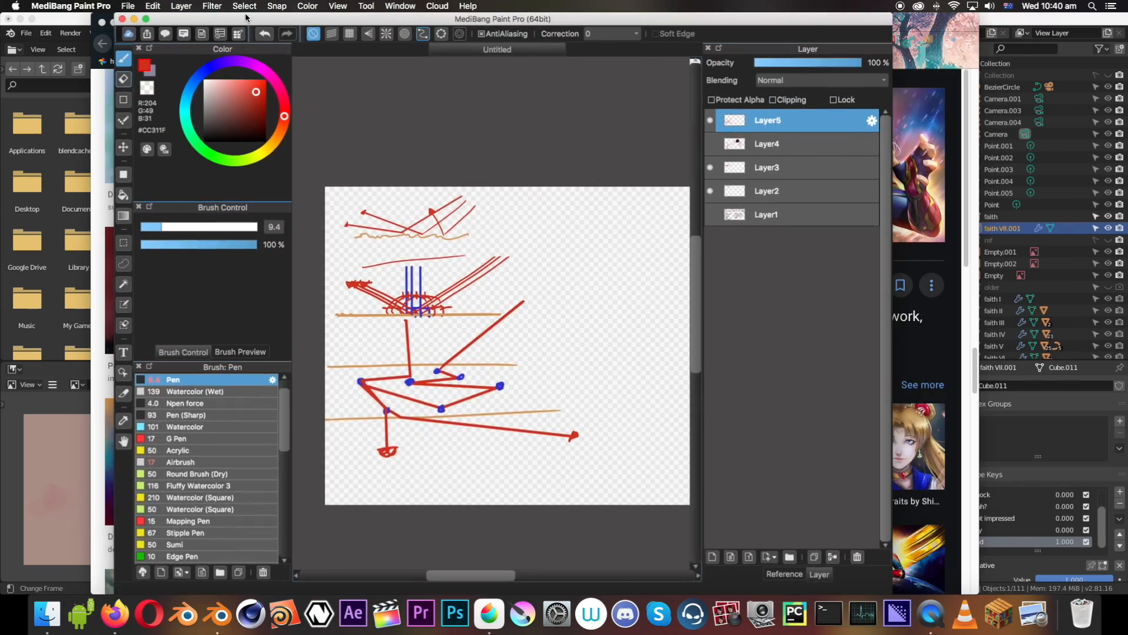
pyautogui.moveTo(235, 20); pyautogui.dragTo(518, 4)
pyautogui.click(18, 489)
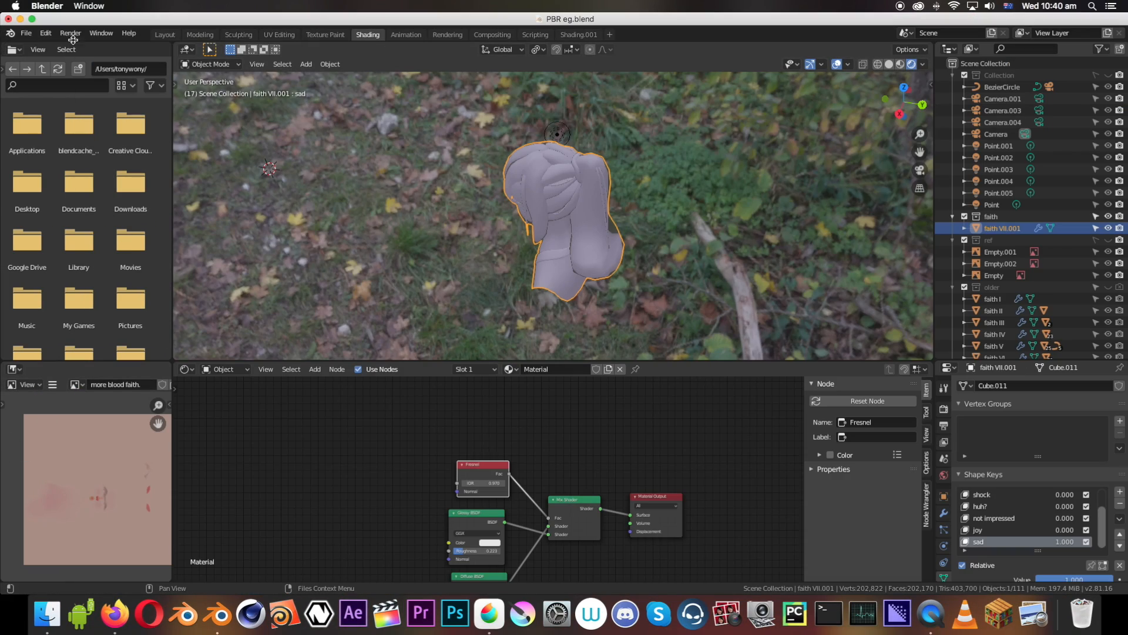
pyautogui.click(32, 18)
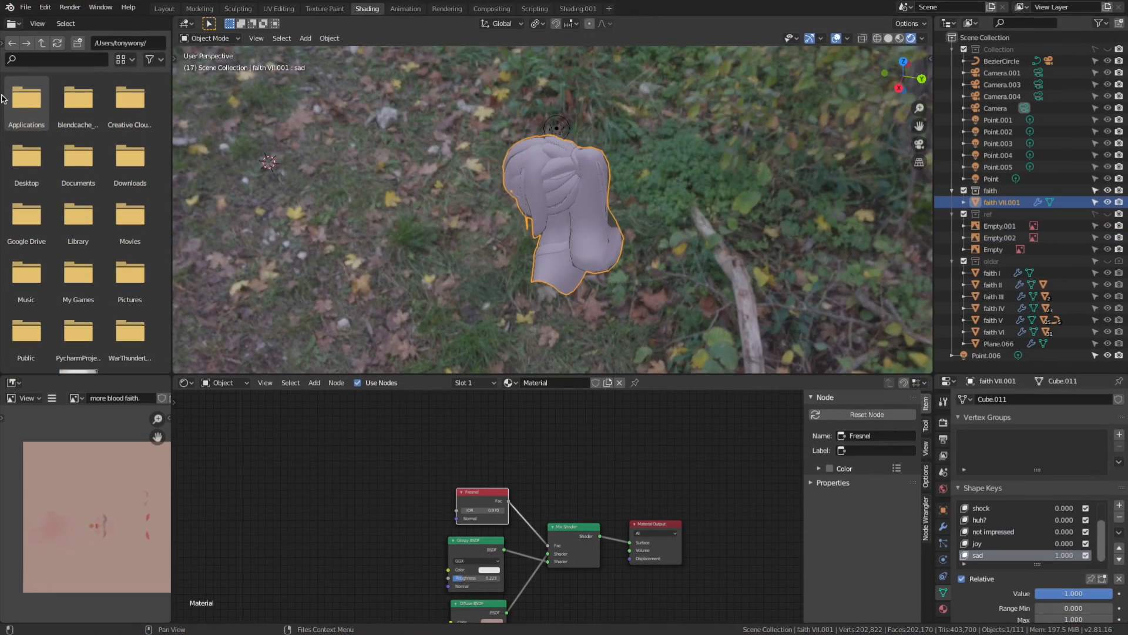
pyautogui.moveTo(506, 249); pyautogui.dragTo(546, 200, button='middle')
pyautogui.scroll(5, 529, 197)
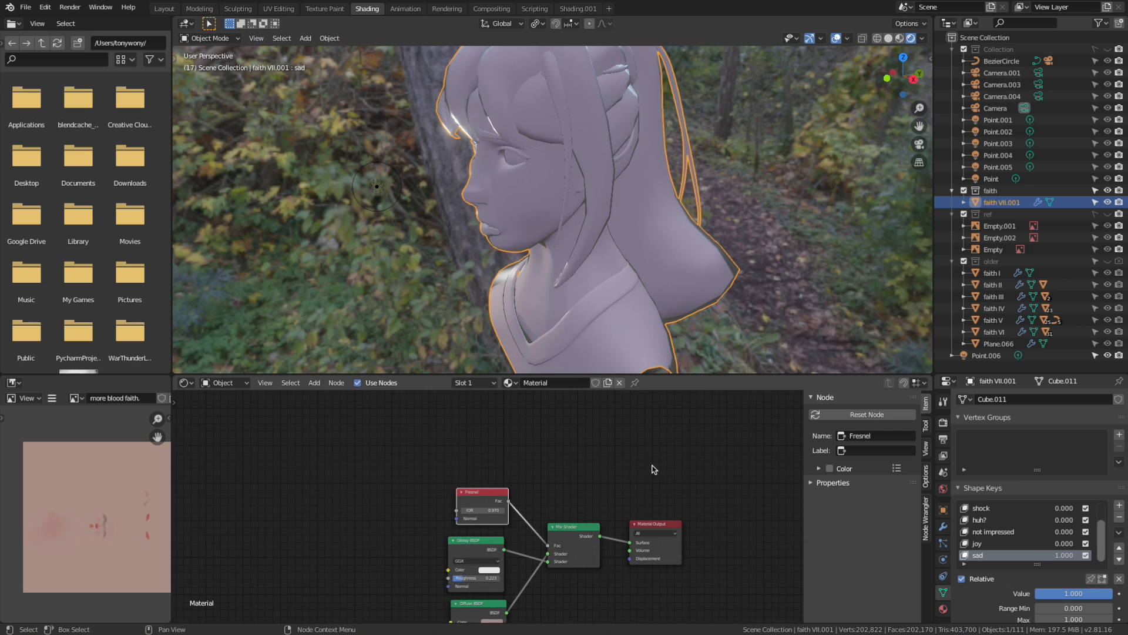
# Frame the material's shader nodes and save the Blender file
pyautogui.scroll(-4, 634, 470)
pyautogui.keyDown('shift'); pyautogui.moveTo(620, 470); pyautogui.dragTo(622, 431, button='middle'); pyautogui.keyUp('shift')
pyautogui.scroll(-5, 583, 451)
pyautogui.keyDown('shift'); pyautogui.moveTo(558, 466); pyautogui.dragTo(450, 215, button='middle'); pyautogui.keyUp('shift')
pyautogui.scroll(2, 497, 478)
pyautogui.scroll(3, 359, 457)
pyautogui.keyDown('shift'); pyautogui.moveTo(370, 463); pyautogui.dragTo(394, 605, button='middle'); pyautogui.keyUp('shift')
pyautogui.hotkey('ctrl', 's')
# Delete the Mix Shader, Fresnel and Glossy BSDF nodes from the bust's material
pyautogui.click(488, 484)
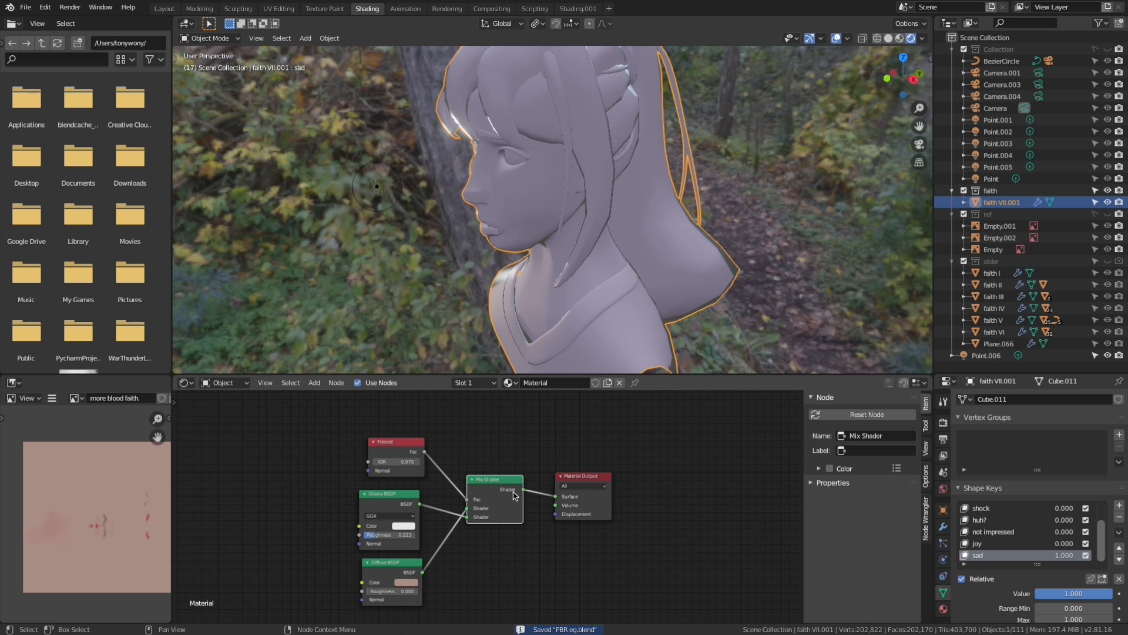
pyautogui.scroll(-1, 491, 488)
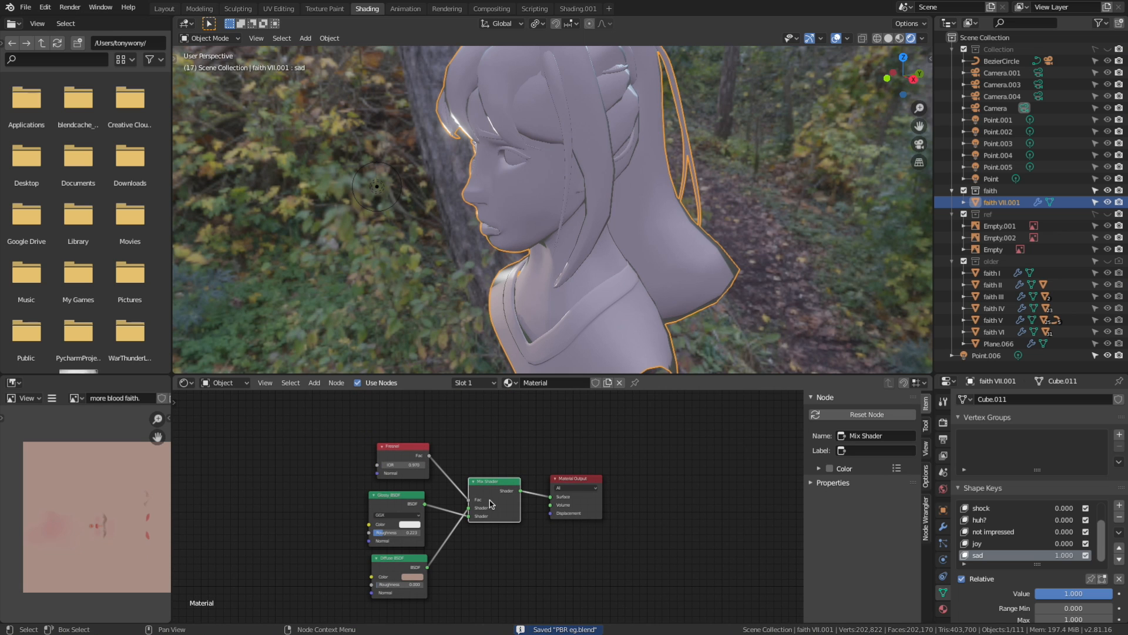
pyautogui.press('x')
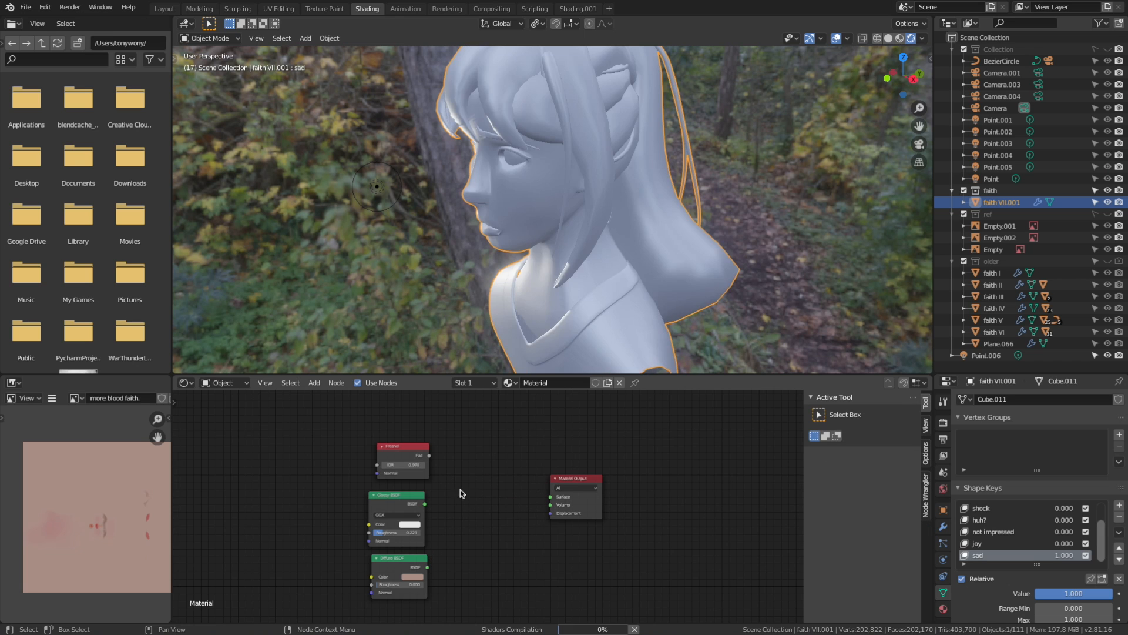
pyautogui.click(390, 446)
pyautogui.press('x')
pyautogui.click(419, 542)
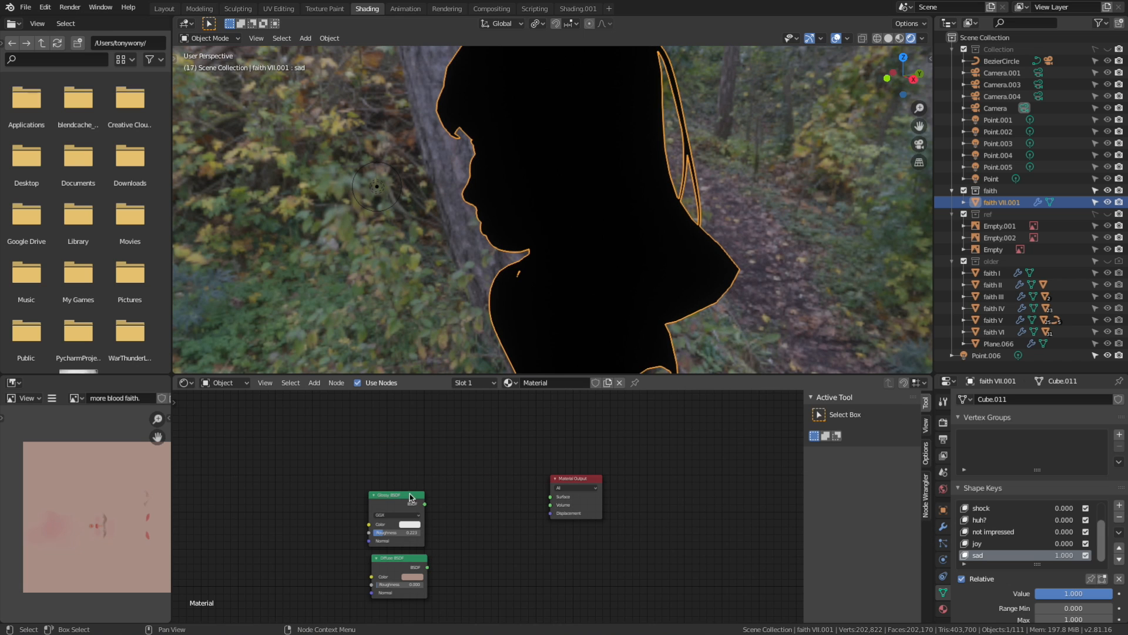
pyautogui.press('x')
# Connect the Diffuse BSDF to the Material Output's Surface and move the Diffuse node up and away from the output
pyautogui.moveTo(428, 568)
pyautogui.mouseDown()
pyautogui.moveTo(559, 472)
pyautogui.moveTo(550, 496)
pyautogui.mouseUp()
pyautogui.moveTo(398, 566)
pyautogui.mouseDown()
pyautogui.moveTo(292, 421)
pyautogui.moveTo(335, 438)
pyautogui.mouseUp()
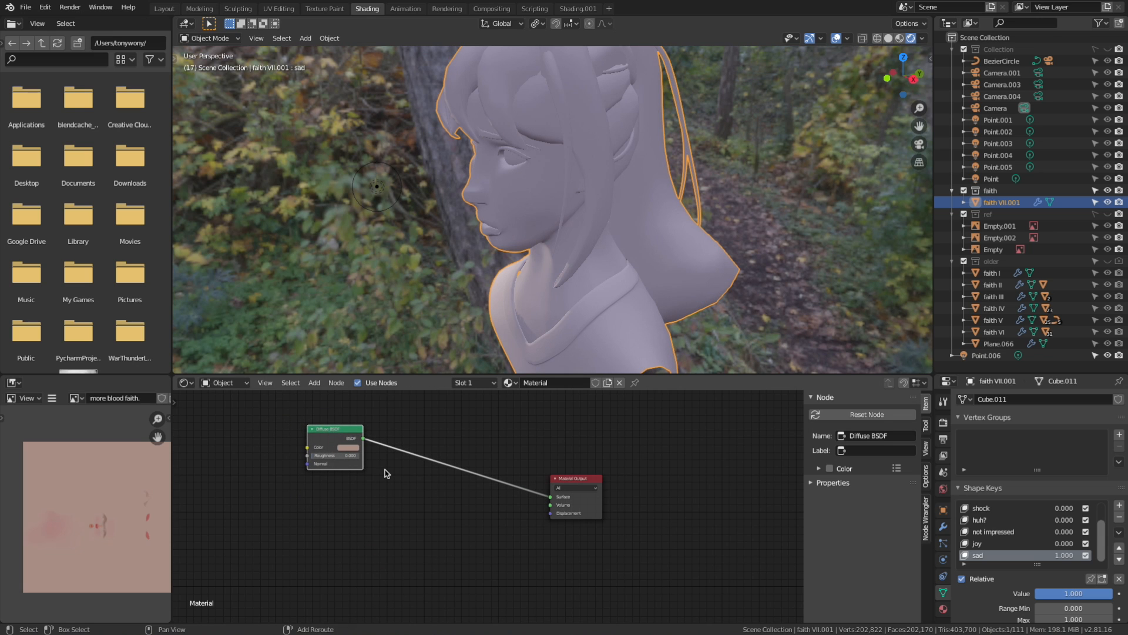
pyautogui.press('a')
pyautogui.rightClick(389, 512)
pyautogui.press('Escape')
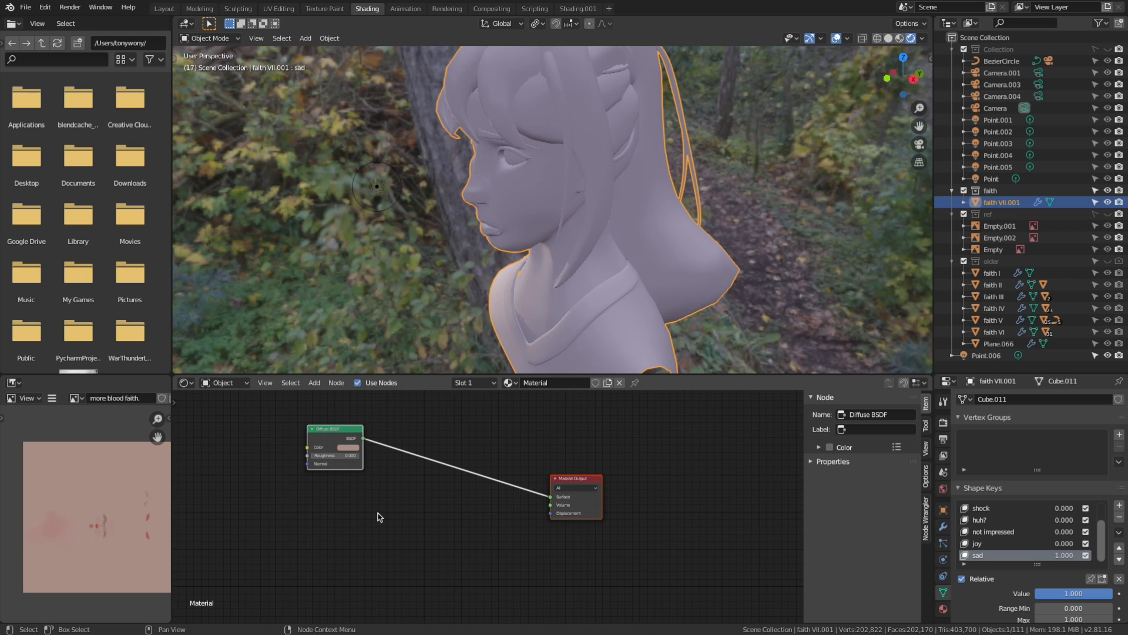
# Add a Subsurface Scattering shader node to the bust's material, placed just below the Diffuse BSDF
pyautogui.hotkey('shift', 'a')
pyautogui.moveTo(374, 515)
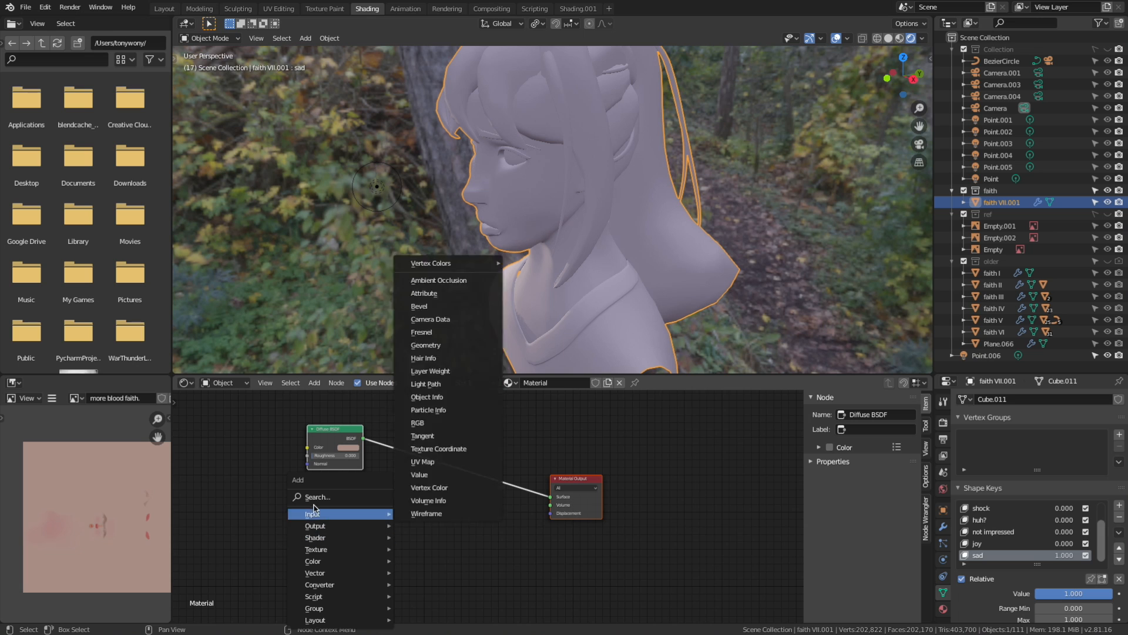
pyautogui.moveTo(312, 562)
pyautogui.moveTo(318, 538)
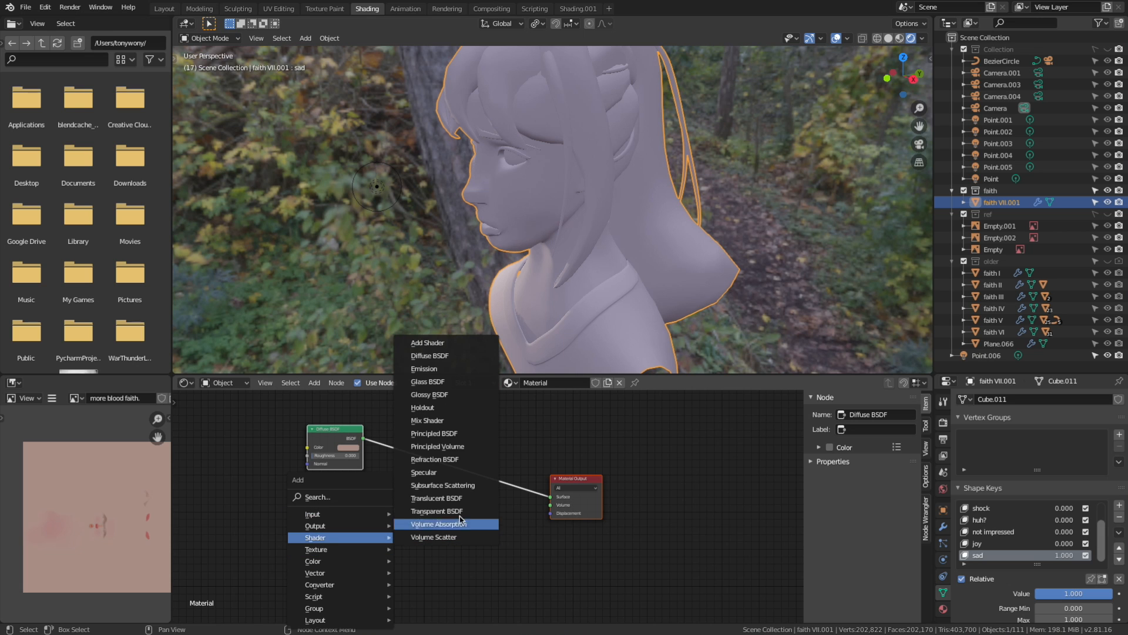
pyautogui.click(443, 485)
pyautogui.click(311, 494)
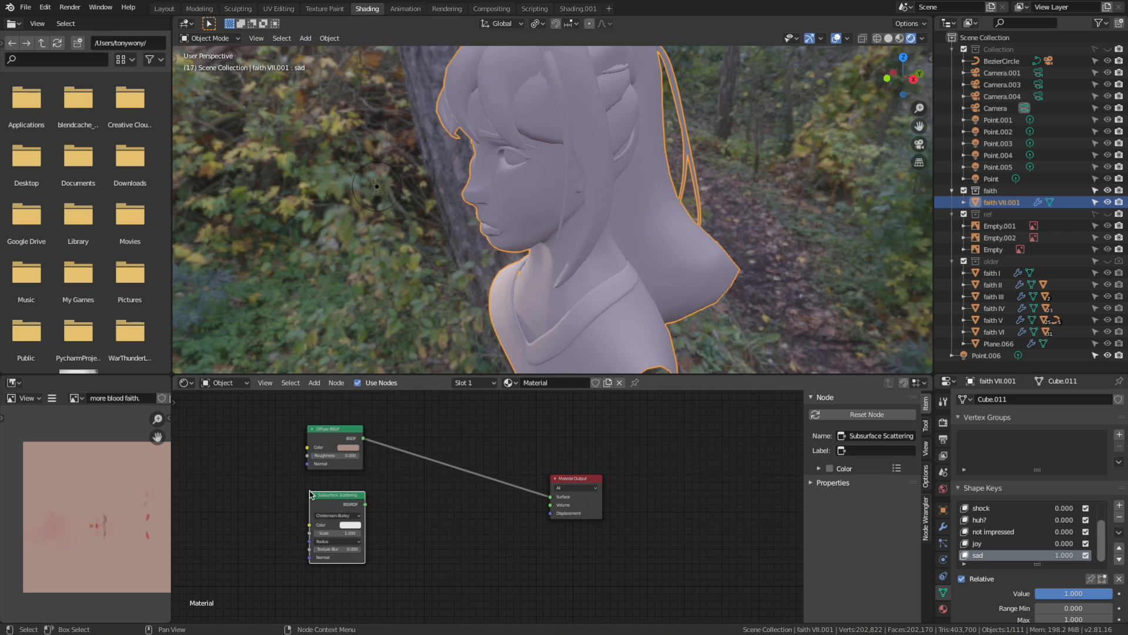
# Insert a Mix Shader between the Diffuse BSDF and Material Output, and connect Subsurface Scattering to its second Shader input
pyautogui.hotkey('shift', 'a')
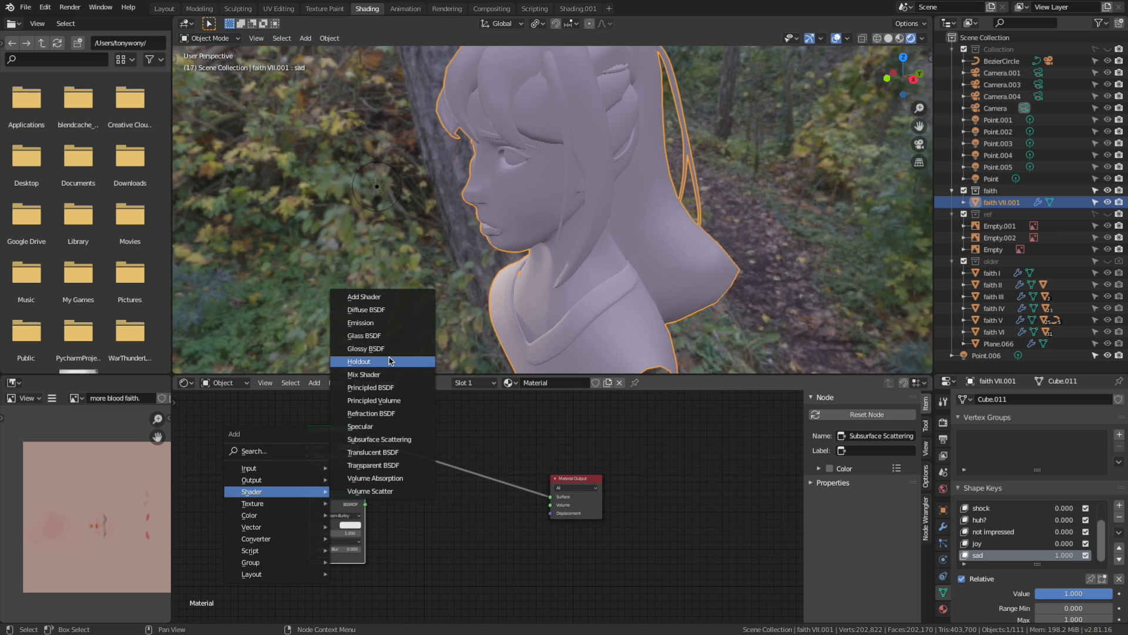
pyautogui.click(364, 375)
pyautogui.click(442, 478)
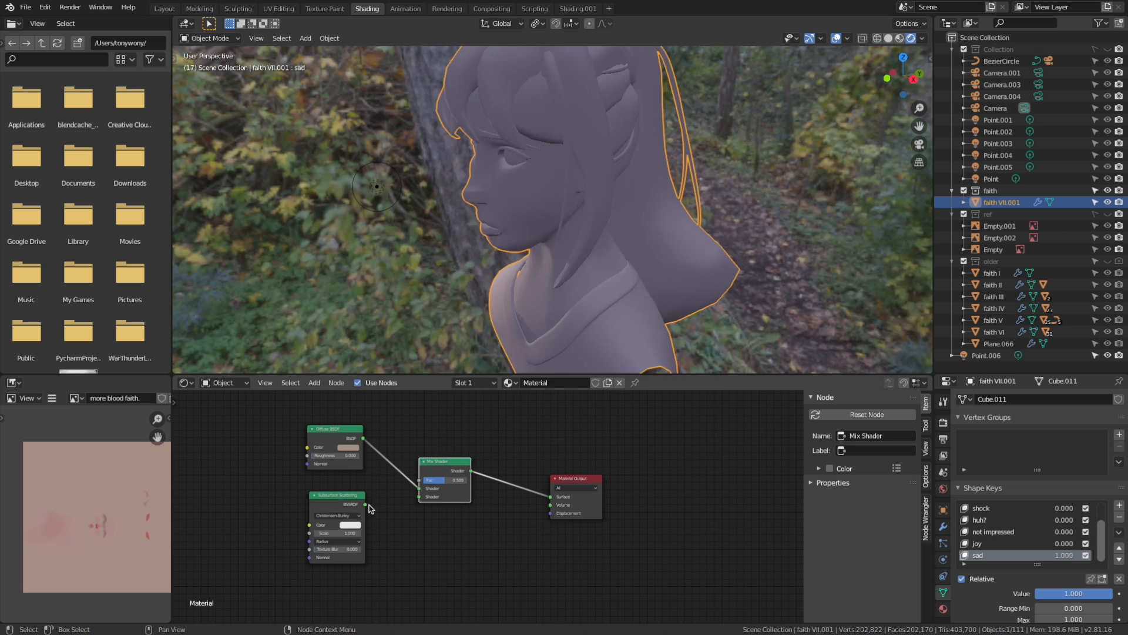
pyautogui.moveTo(366, 504); pyautogui.dragTo(418, 497)
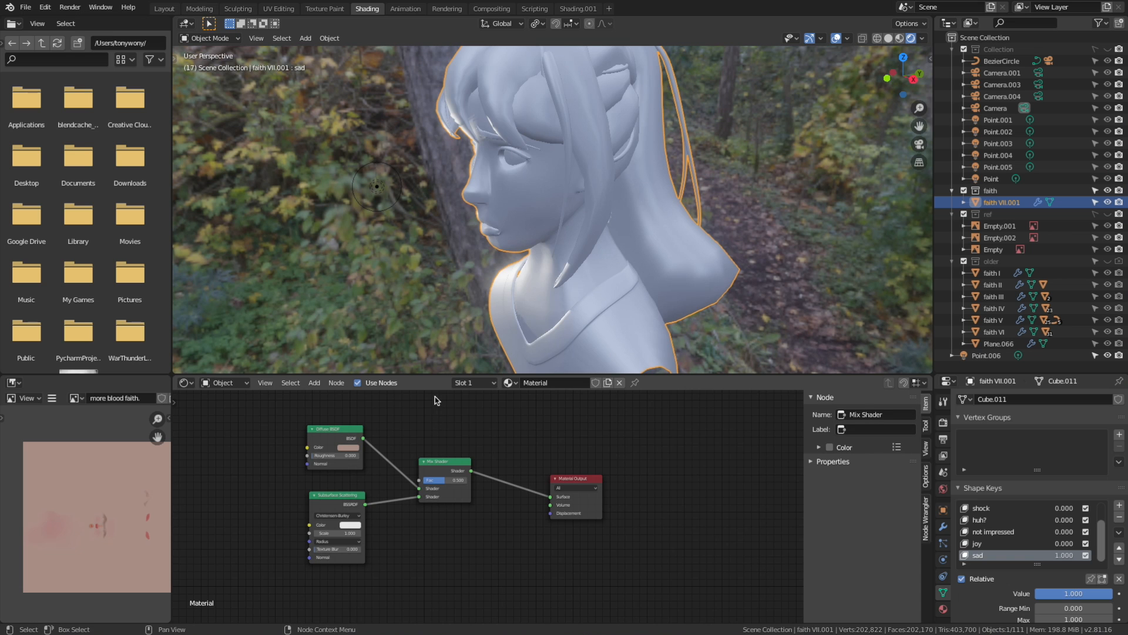
pyautogui.moveTo(432, 228); pyautogui.dragTo(612, 218, button='middle')
pyautogui.moveTo(274, 489); pyautogui.dragTo(370, 454, button='middle')
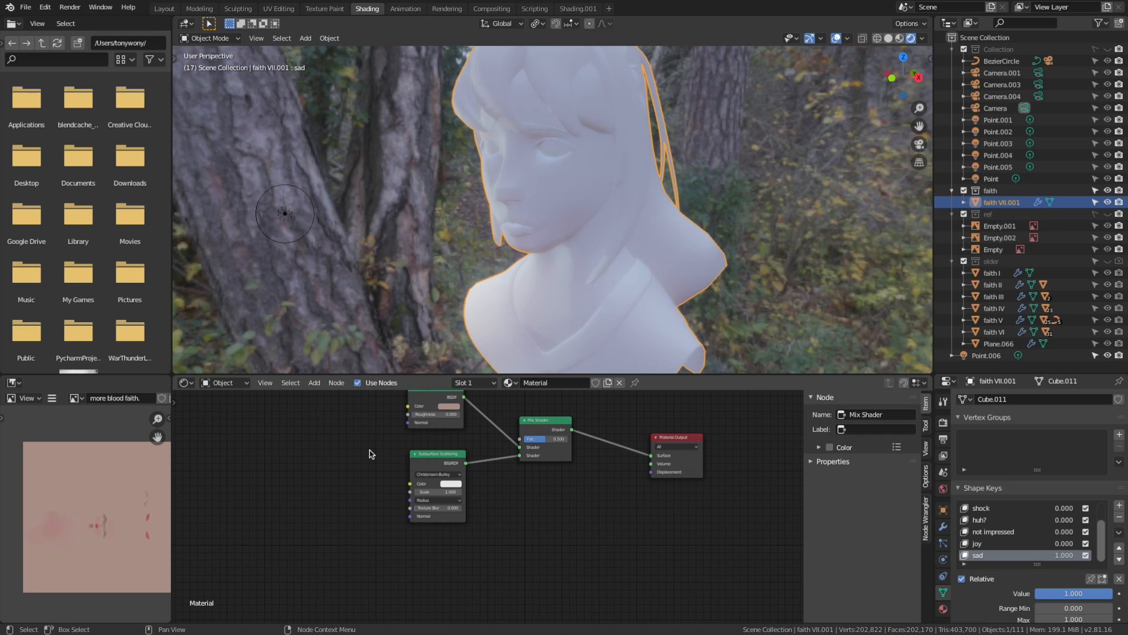
# Add an Image Texture node ahead of the Diffuse BSDF and Subsurface Scattering nodes
pyautogui.hotkey('shift', 'a')
pyautogui.moveTo(365, 460)
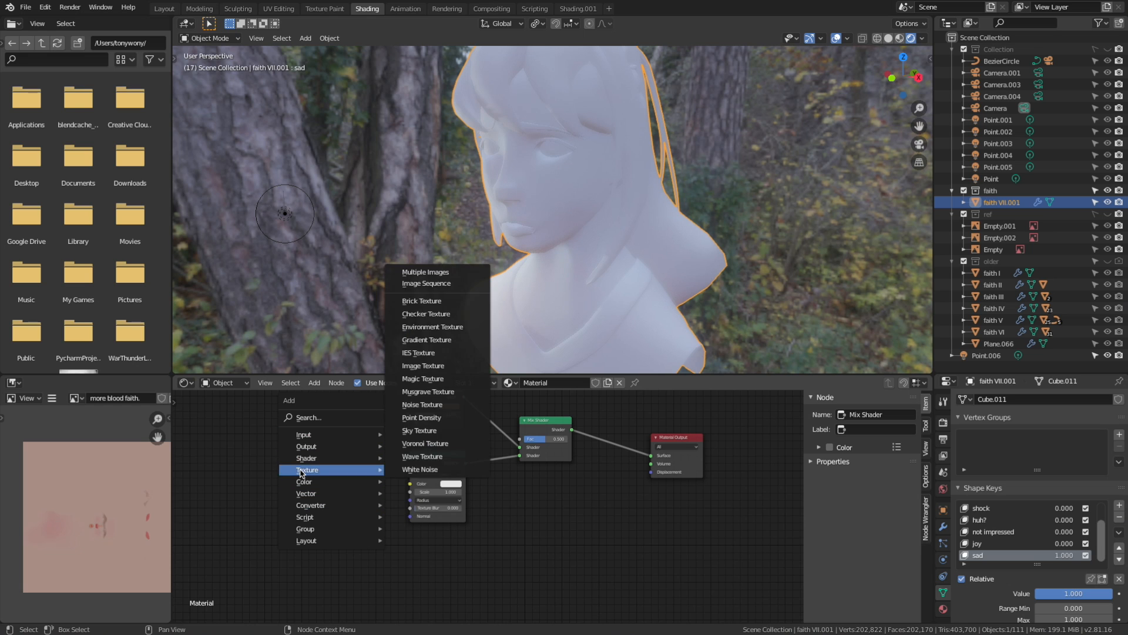
pyautogui.moveTo(306, 473)
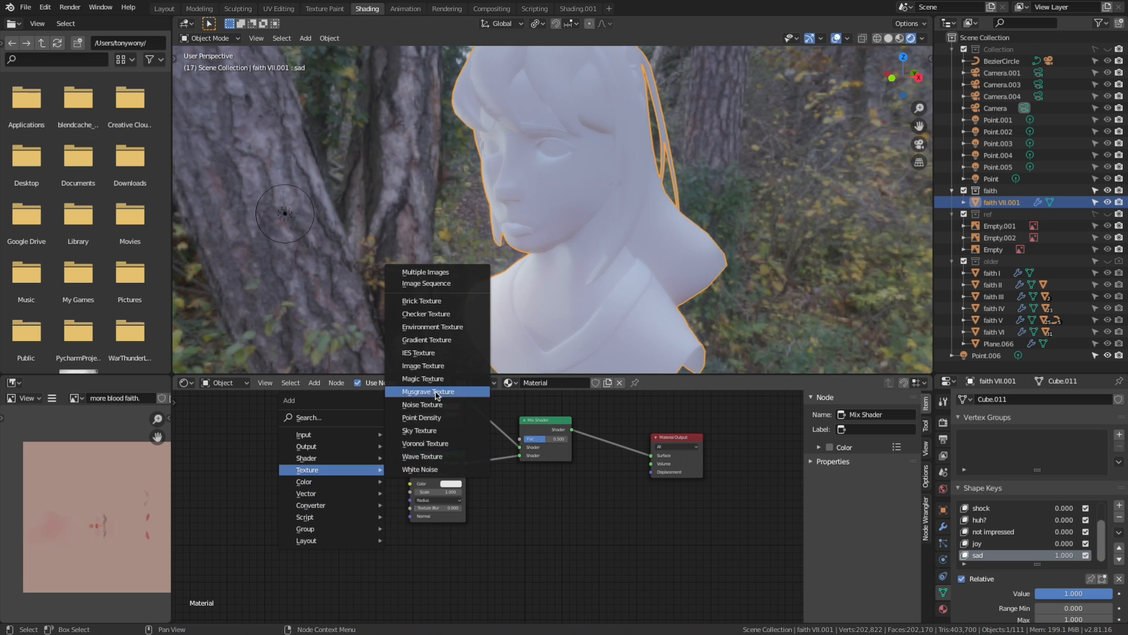
pyautogui.click(422, 366)
pyautogui.click(249, 435)
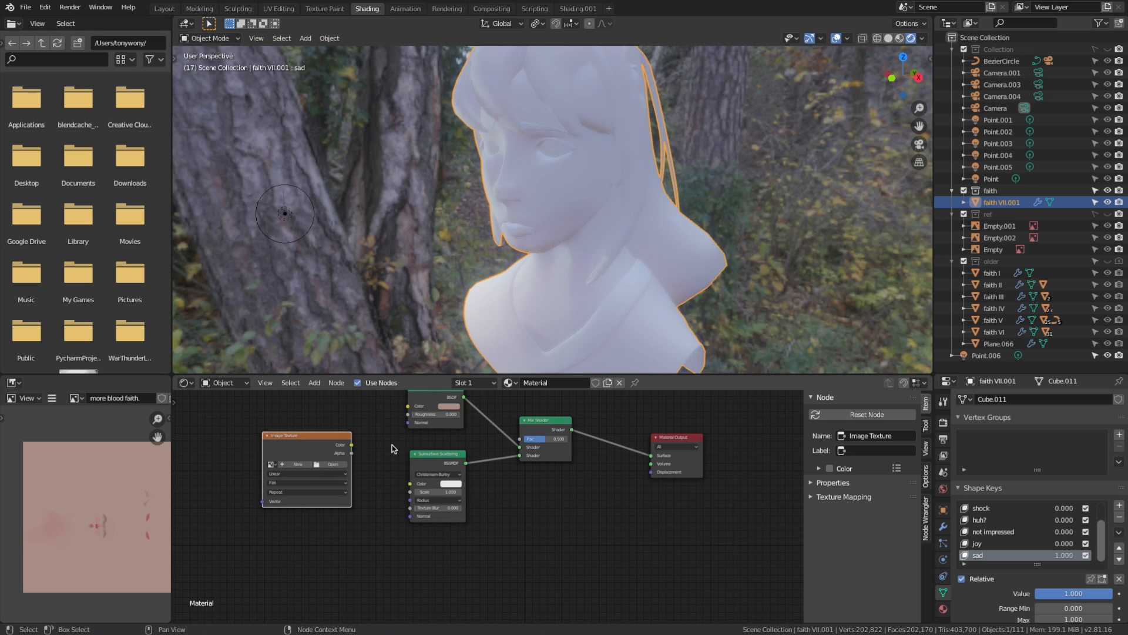
# Connect the Image Texture's Color output to the Color inputs of both the Diffuse BSDF and Subsurface Scattering nodes
pyautogui.moveTo(352, 446); pyautogui.dragTo(408, 406)
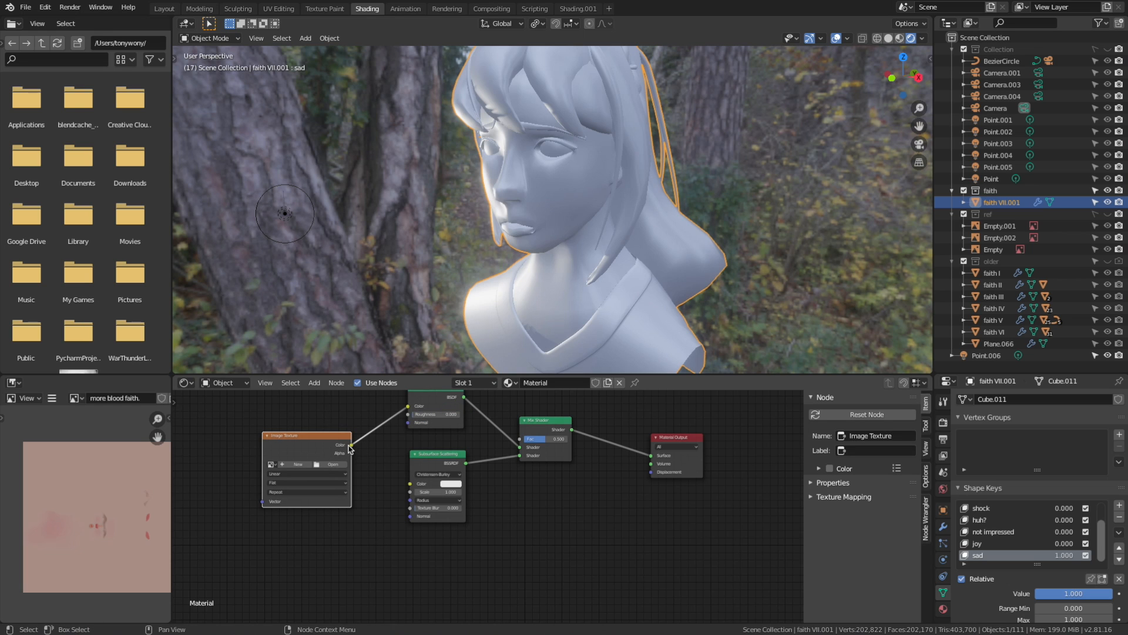
pyautogui.moveTo(351, 448); pyautogui.dragTo(409, 483)
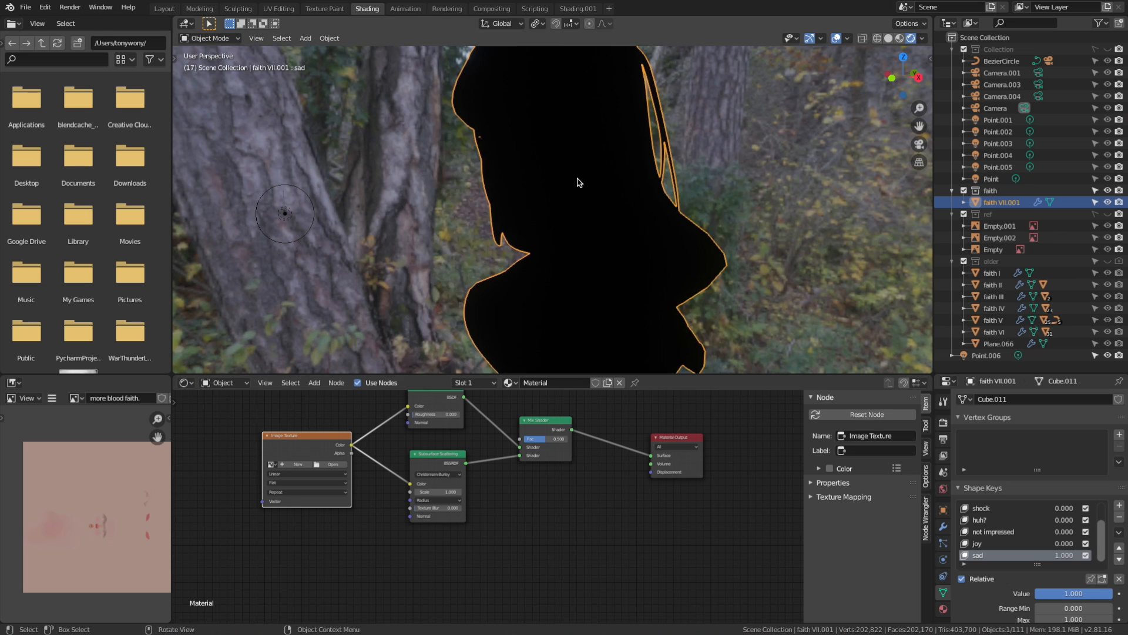
pyautogui.moveTo(578, 181); pyautogui.dragTo(675, 182, button='middle')
# Assign the existing "more blood faith" PNG image to the Image Texture node and inspect the textured bust
pyautogui.click(272, 464)
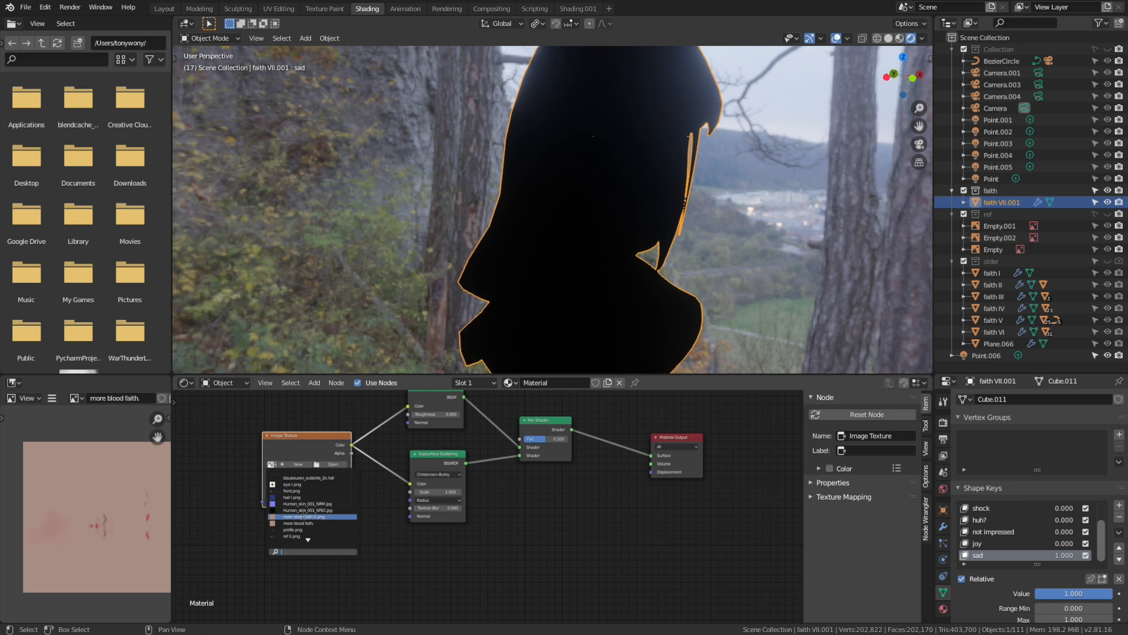
pyautogui.click(304, 517)
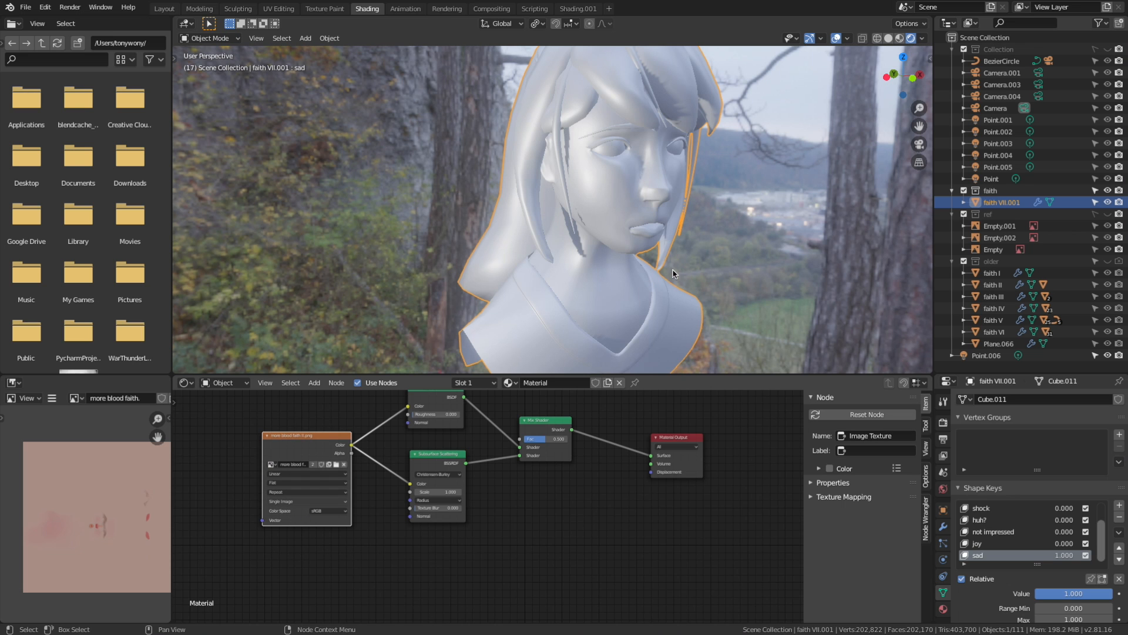
pyautogui.moveTo(661, 251); pyautogui.dragTo(639, 156, button='middle')
pyautogui.scroll(5, 584, 224)
pyautogui.scroll(-5, 585, 224)
pyautogui.moveTo(626, 214); pyautogui.dragTo(536, 198, button='middle')
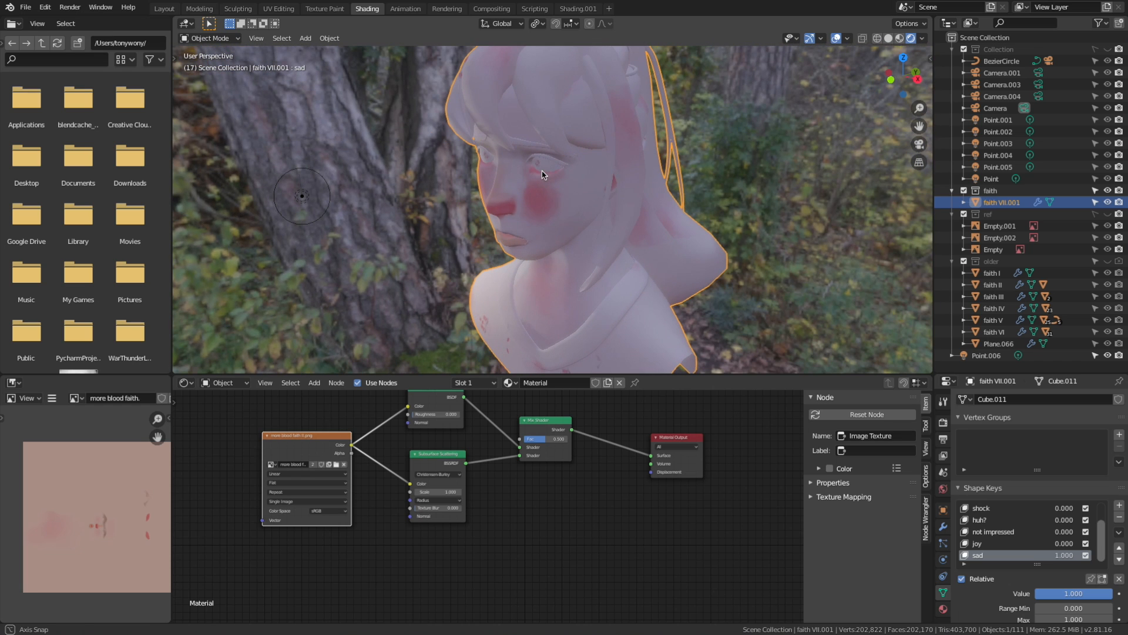
# Save the Blender file and change the render engine from Eevee to Cycles
pyautogui.hotkey('ctrl', 's')
pyautogui.click(943, 422)
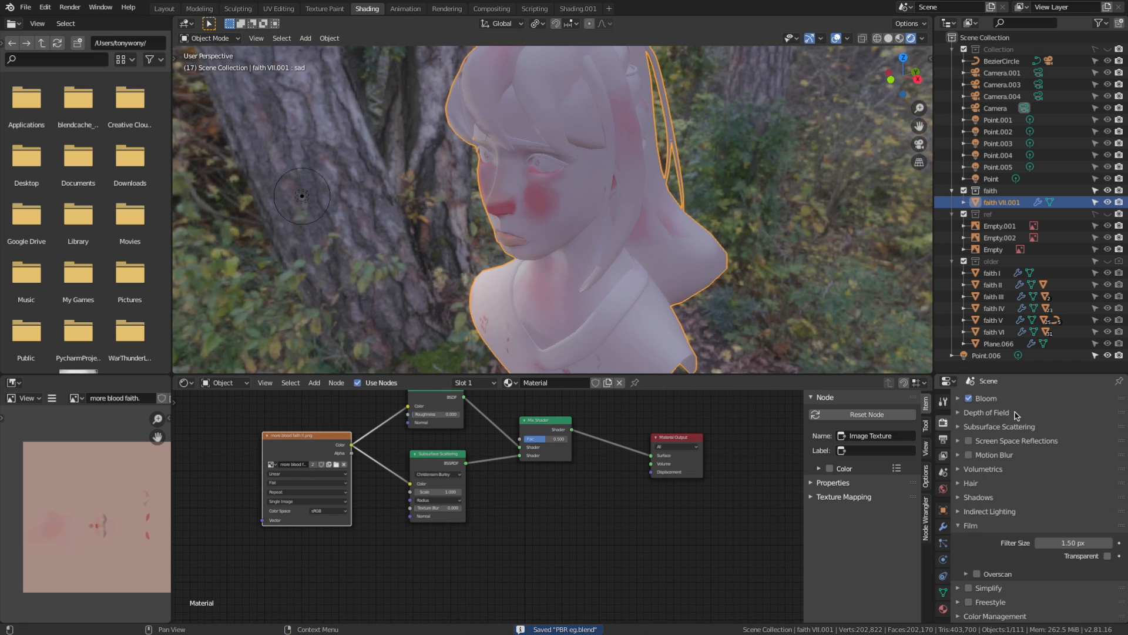
pyautogui.click(943, 439)
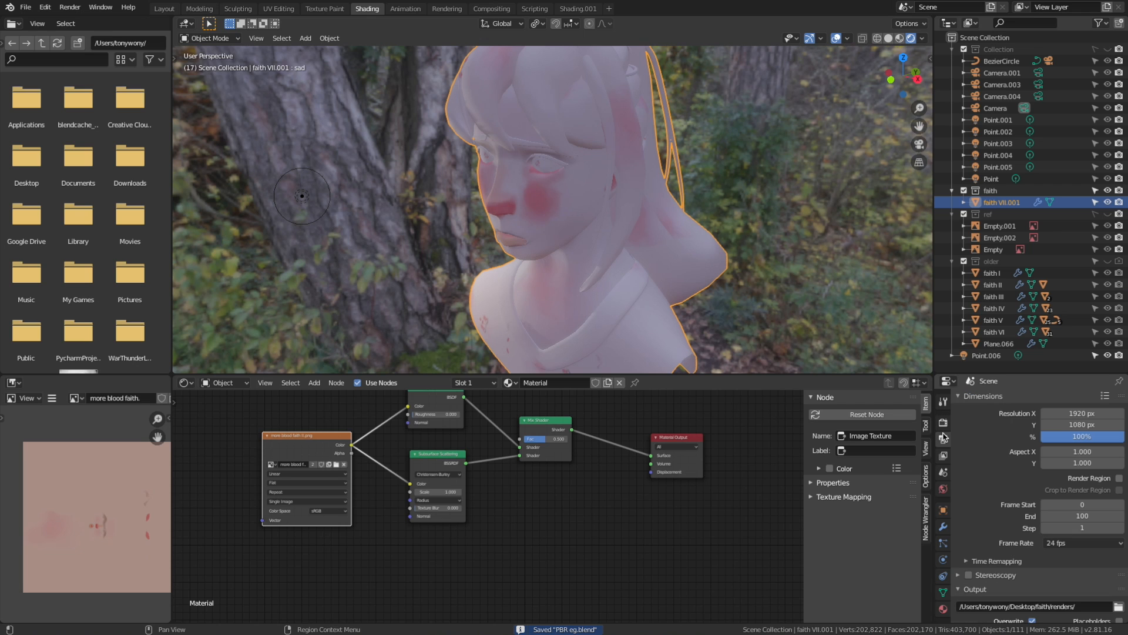
pyautogui.click(943, 422)
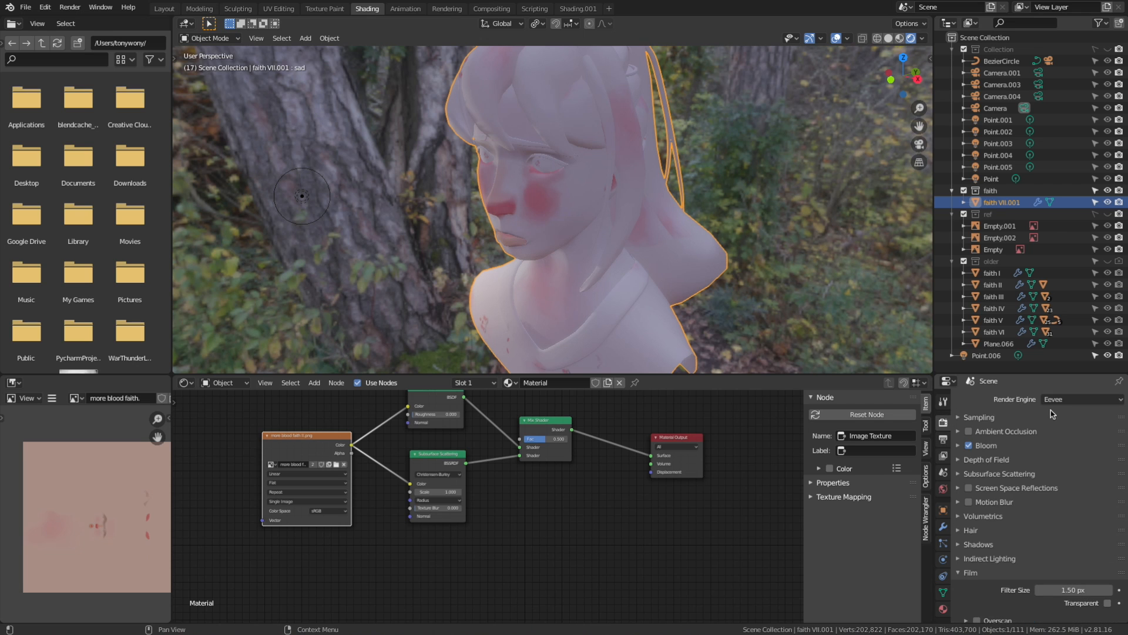
pyautogui.click(1058, 400)
pyautogui.click(1062, 438)
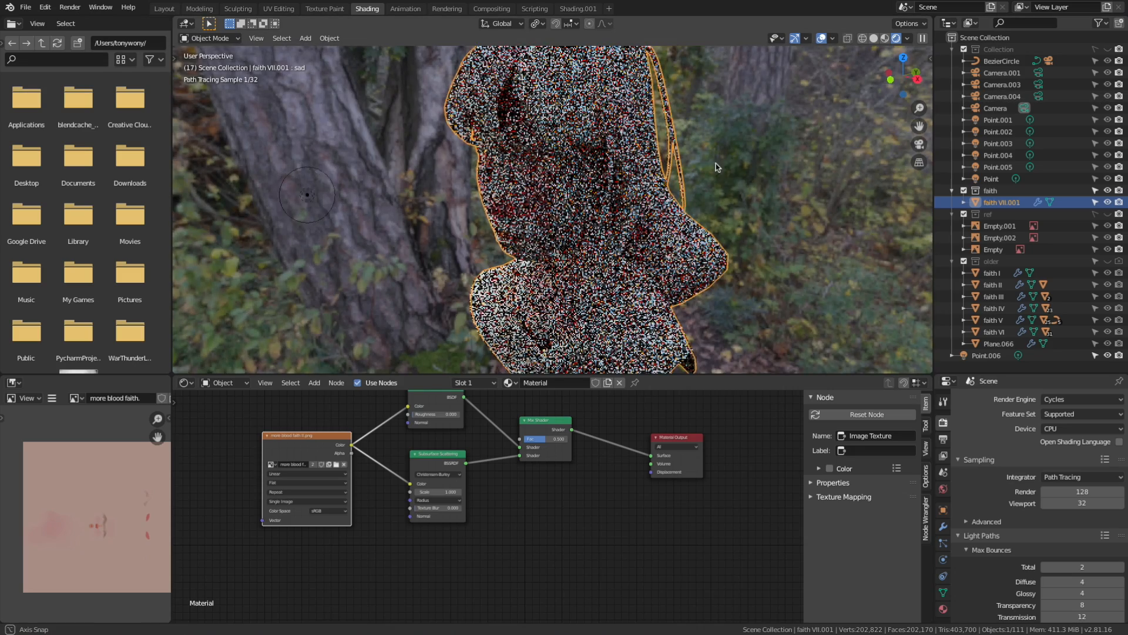
# Select the Point.006 light in front of the bust and move it up close to the face in side view
pyautogui.moveTo(715, 163); pyautogui.dragTo(421, 213, button='middle')
pyautogui.click(421, 213)
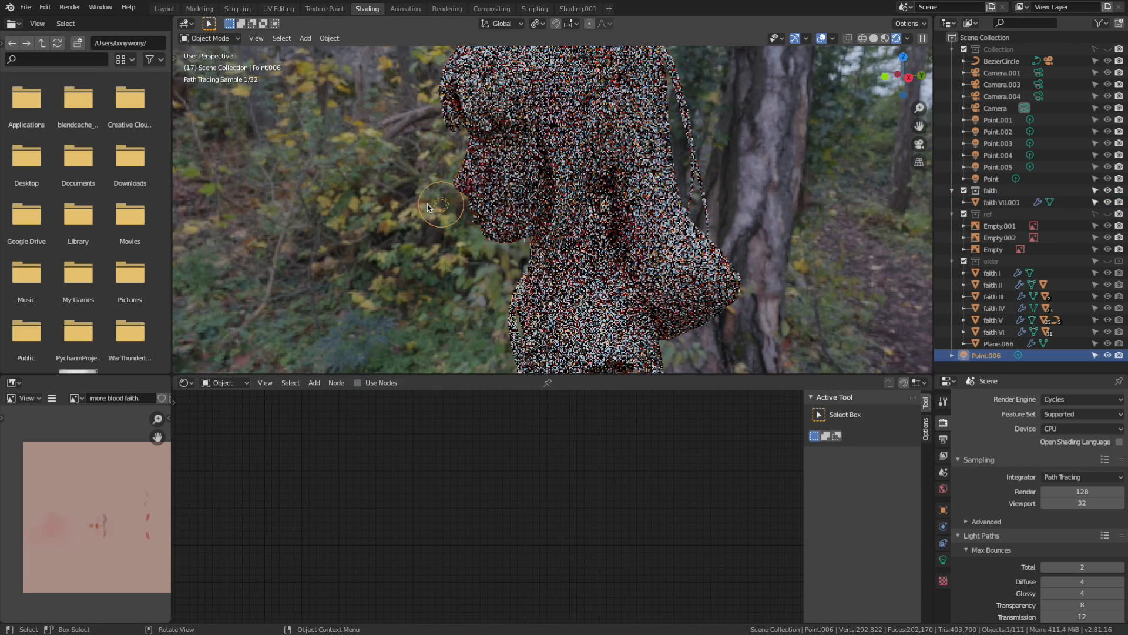
pyautogui.press('g')
pyautogui.click(452, 180)
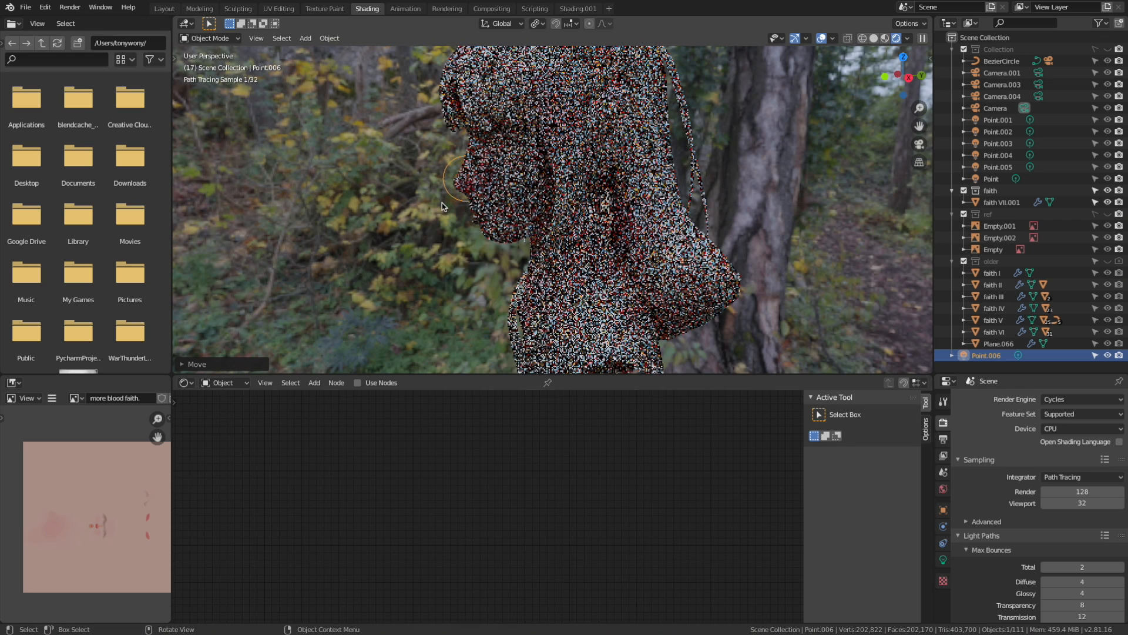
# Set the Point.006 light's power to 1000 W
pyautogui.click(943, 558)
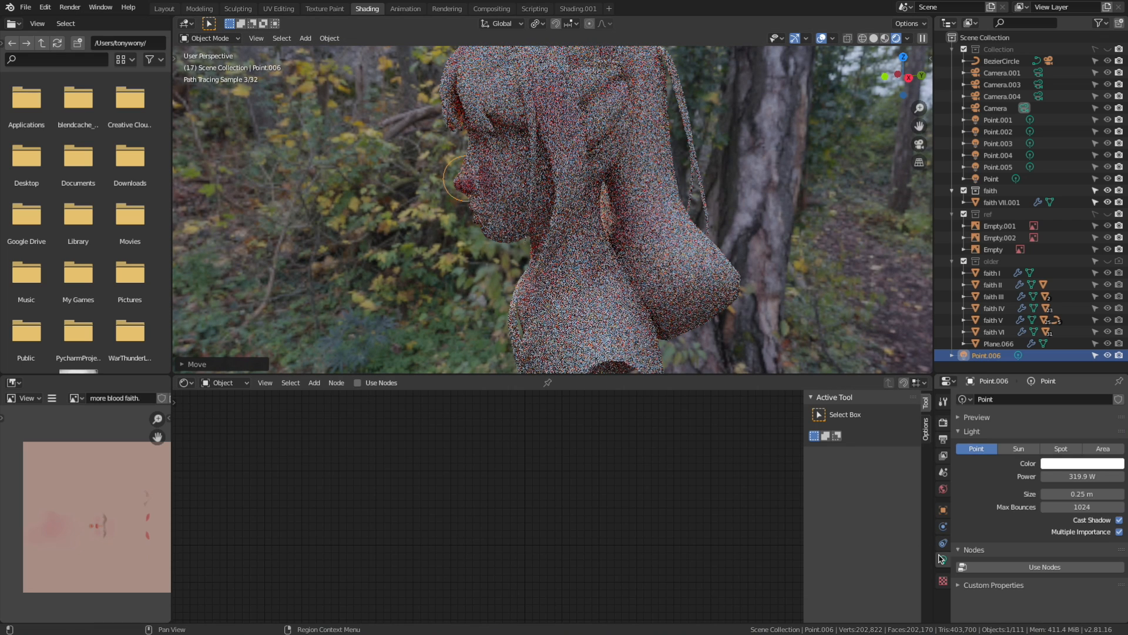
pyautogui.click(1083, 475)
pyautogui.press('BackSpace')
pyautogui.write('1')
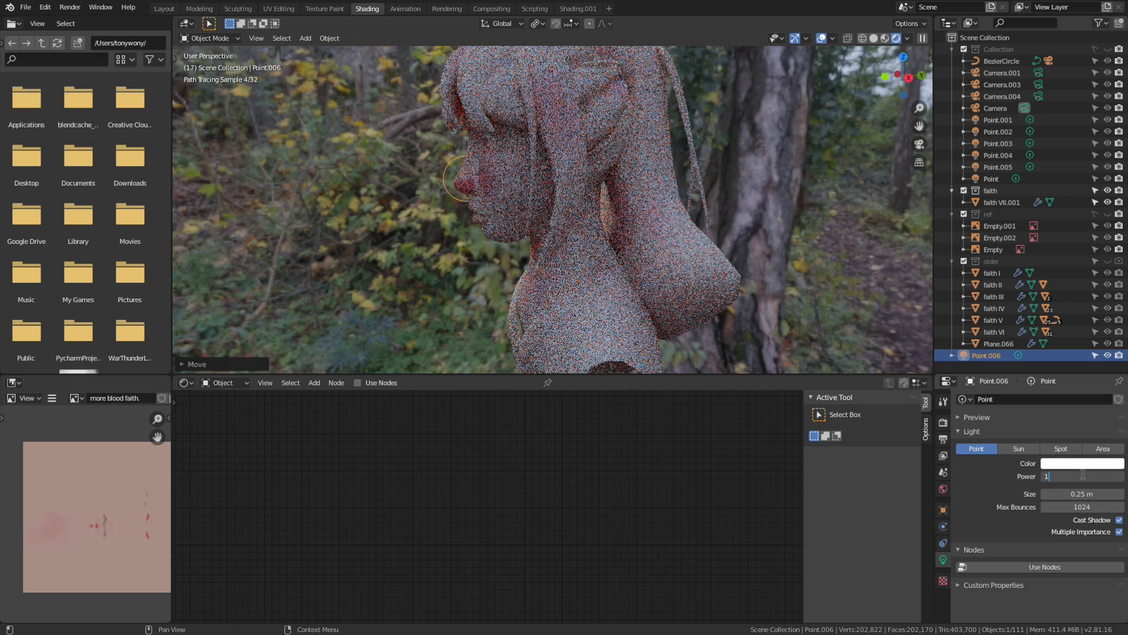
pyautogui.write('000')
pyautogui.press('Return')
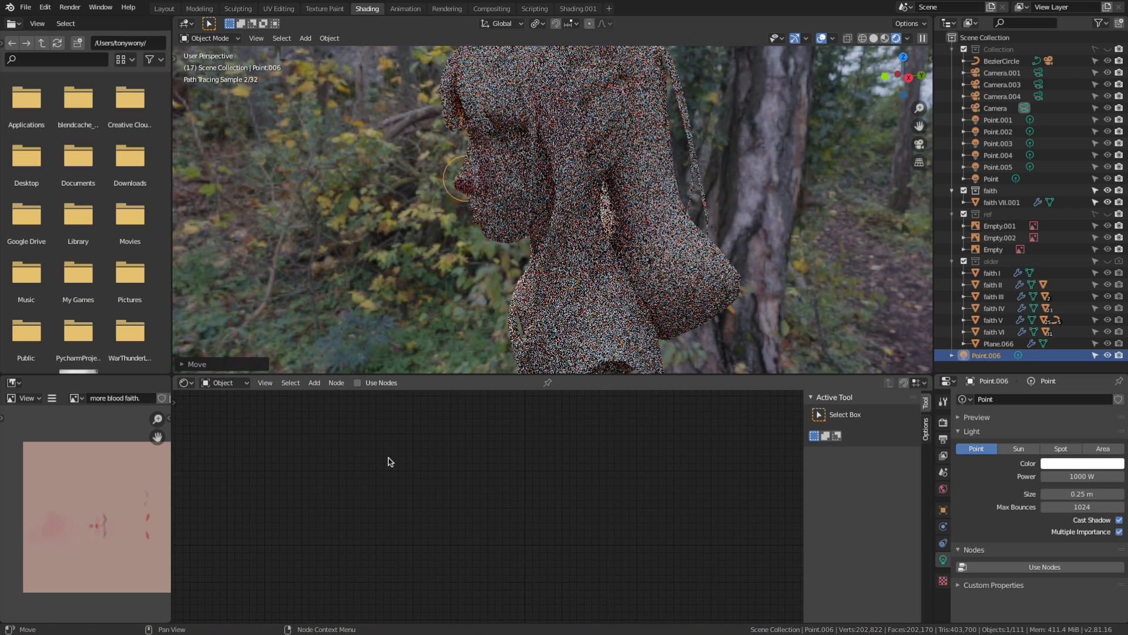
# Move the Point.006 light about 2.03 m along the global X axis toward the bust's head
pyautogui.moveTo(479, 235); pyautogui.dragTo(595, 239, button='middle')
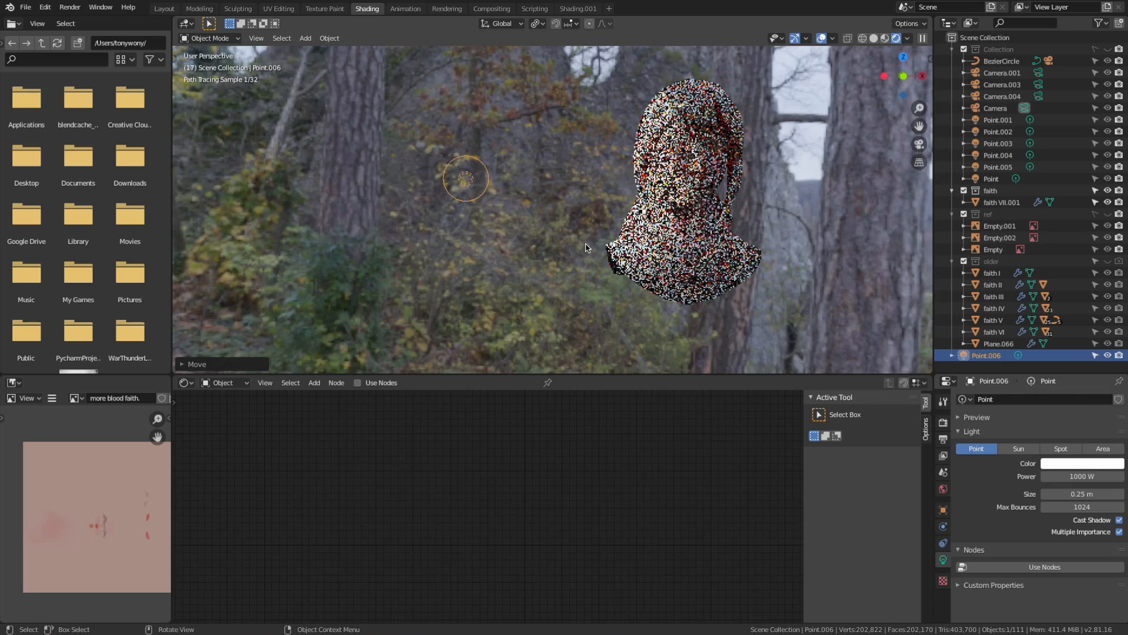
pyautogui.press('g')
pyautogui.press('x')
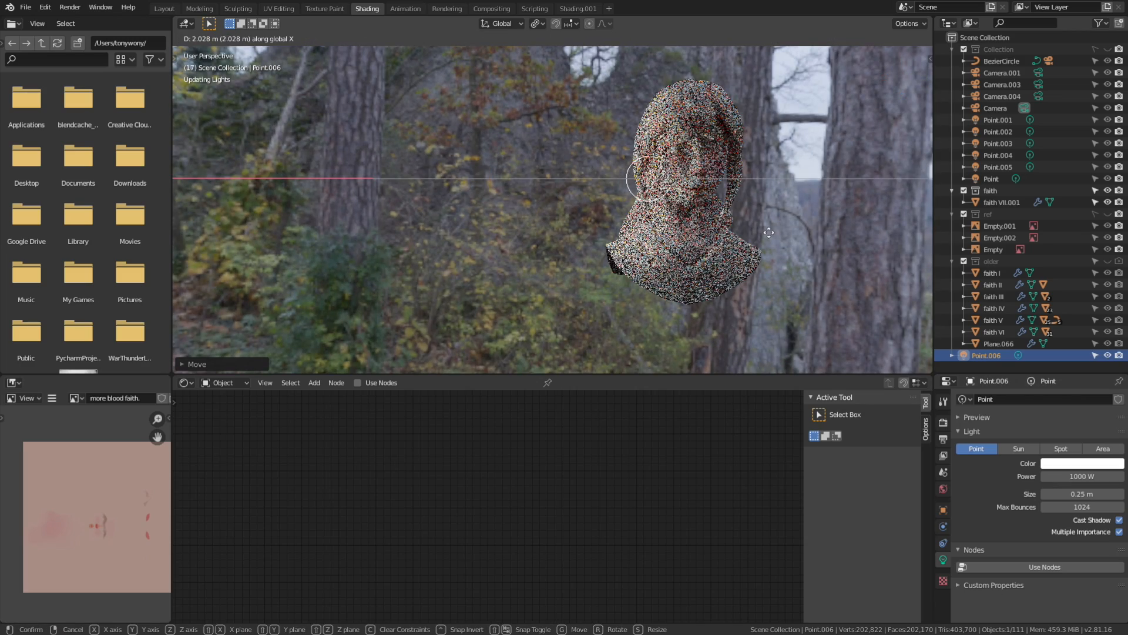
pyautogui.click(769, 232)
# Reposition the Point.006 light right beside the bust's nose in side view
pyautogui.moveTo(768, 233); pyautogui.dragTo(666, 200, button='middle')
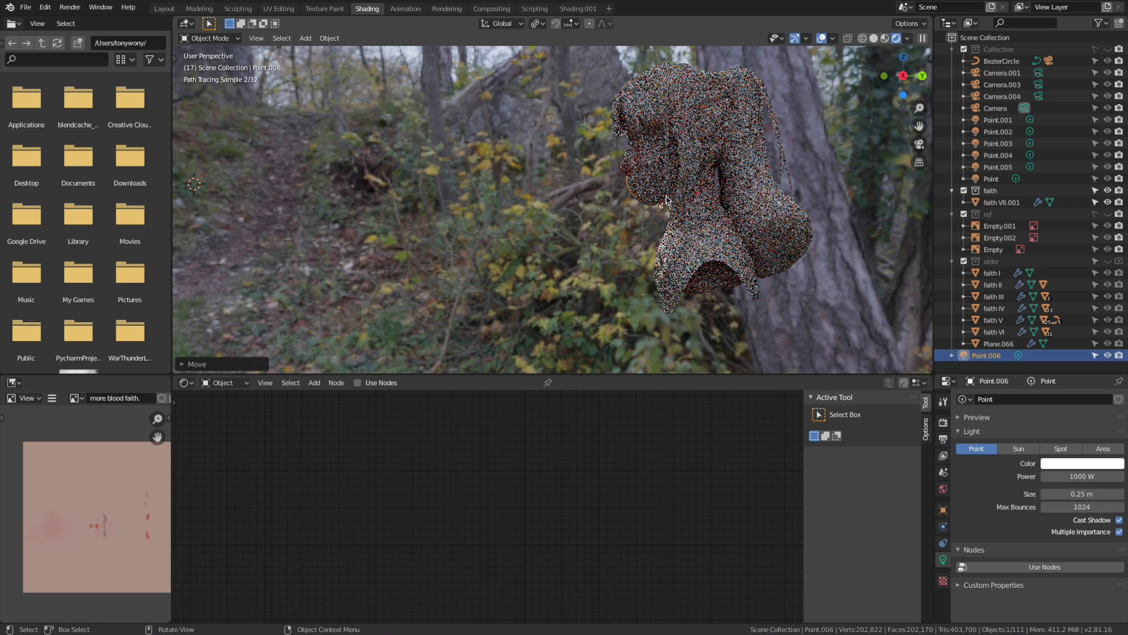
pyautogui.press('g')
pyautogui.click(650, 179)
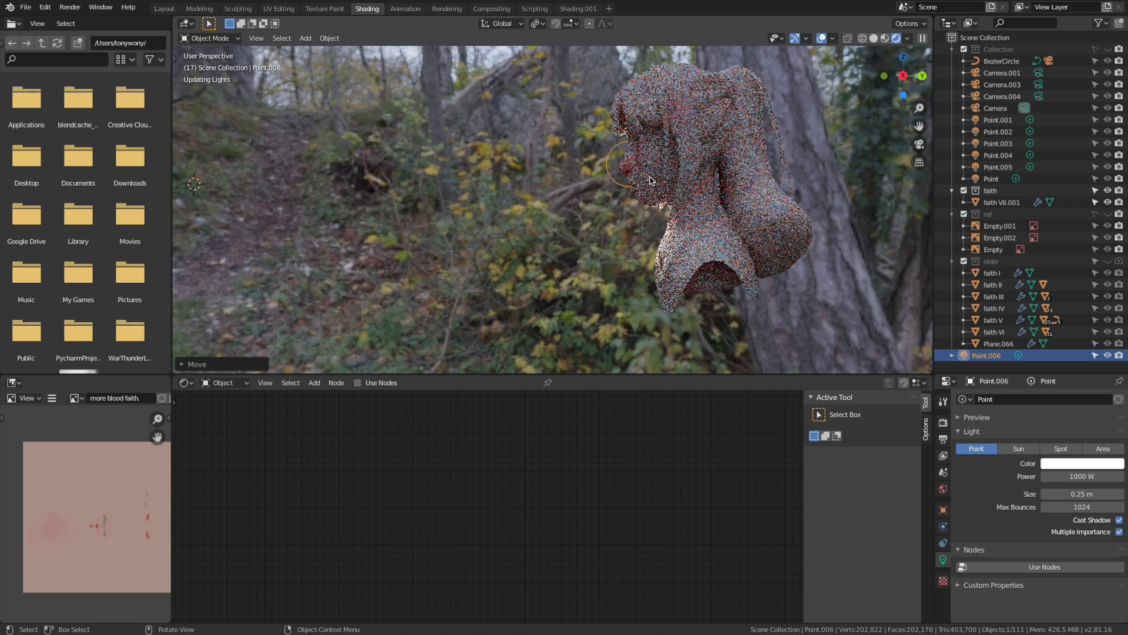
# Select the bust and raise its Mix Shader factor to favour Subsurface Scattering
pyautogui.click(651, 179)
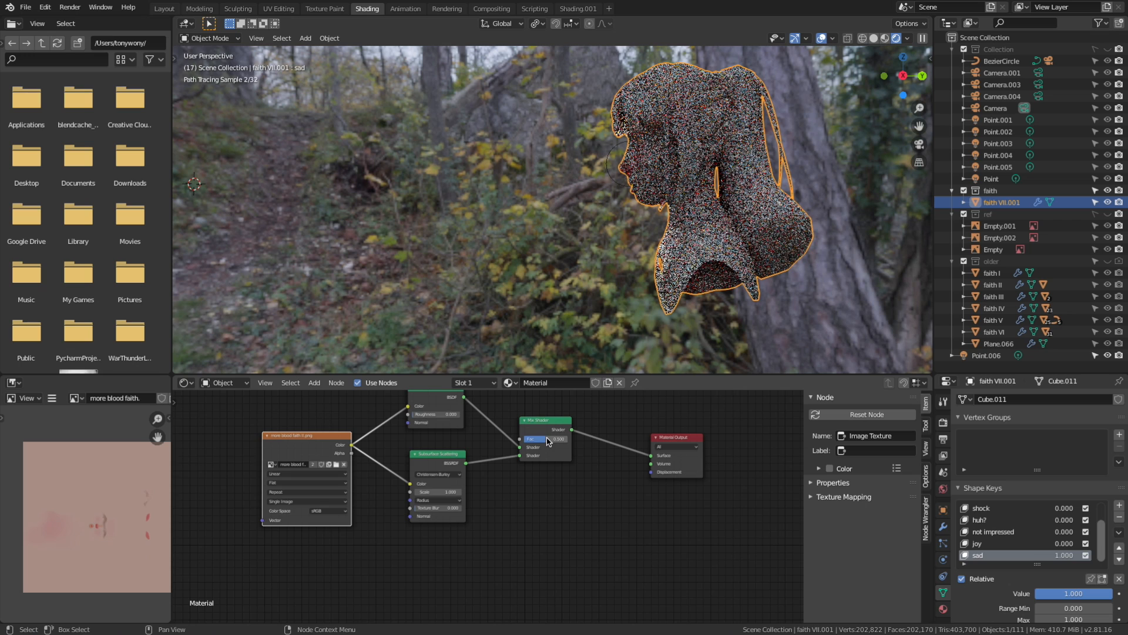
pyautogui.moveTo(551, 442); pyautogui.dragTo(562, 444)
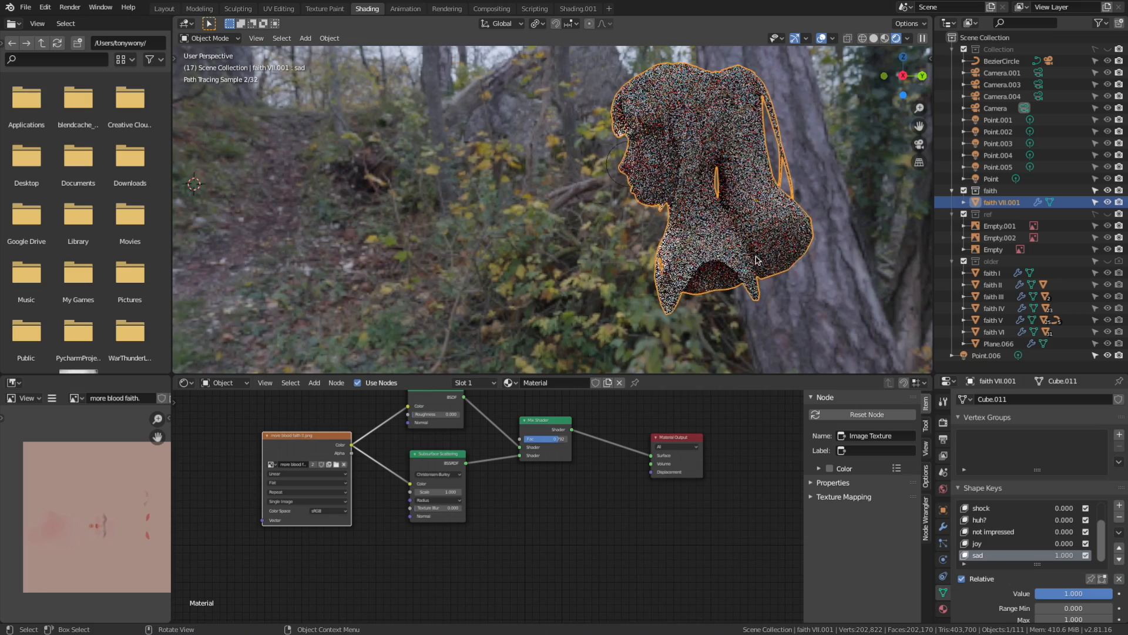
# Examine the Cycles preview of the bust's nose and profile up close for light scattering beneath the surface
pyautogui.scroll(-2, 714, 276)
pyautogui.scroll(2, 729, 280)
pyautogui.scroll(-4, 794, 281)
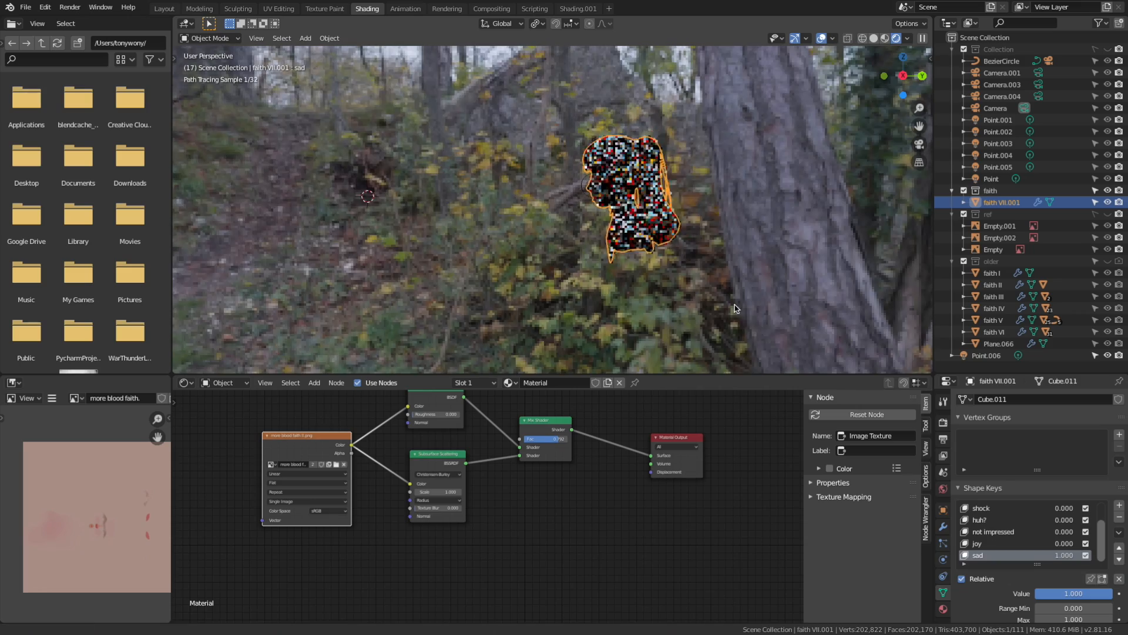
pyautogui.scroll(2, 803, 280)
pyautogui.scroll(1, 787, 288)
pyautogui.scroll(-1, 773, 276)
pyautogui.scroll(6, 770, 250)
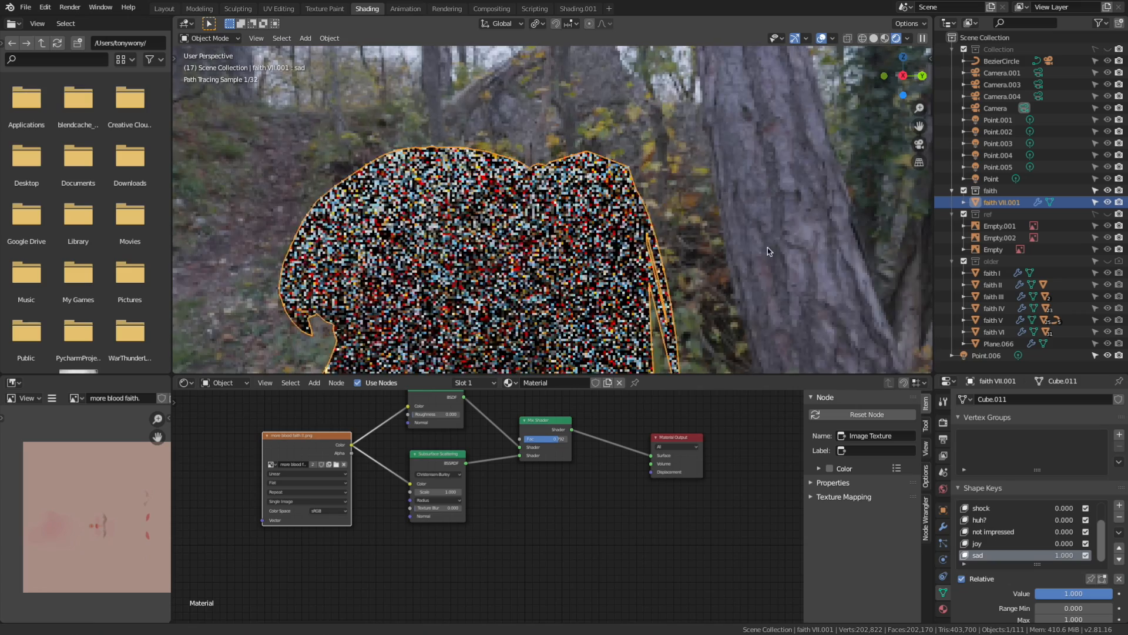
pyautogui.scroll(-3, 763, 230)
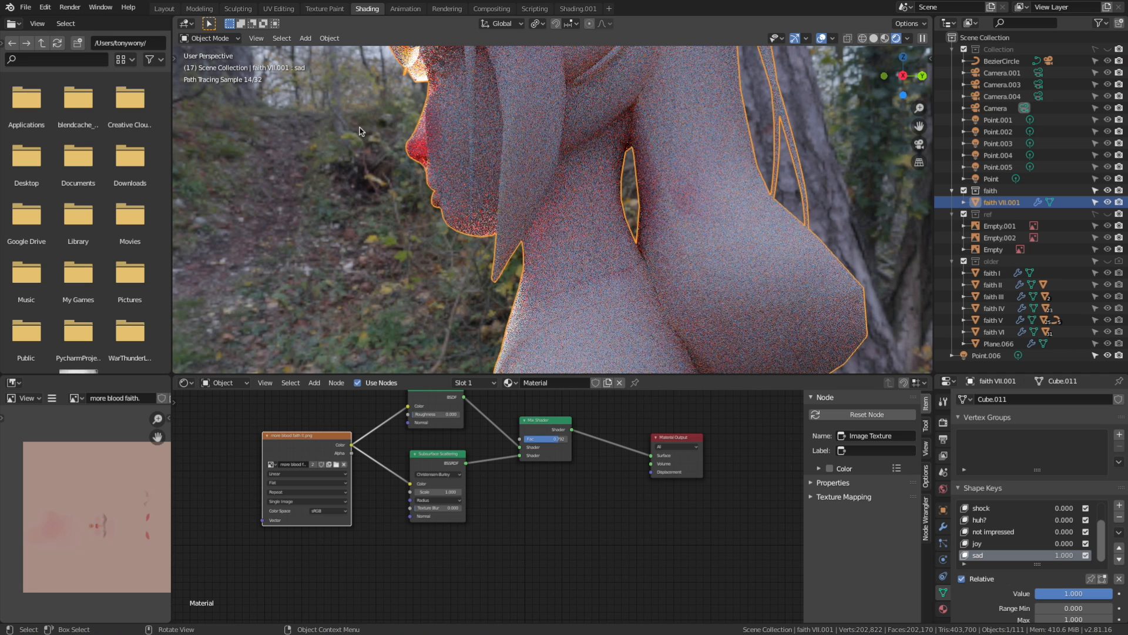
# Switch to MediBang Paint Pro, hide Layer5, Layer3 and Layer2, and show Layer1 to review the full physically based rendering topic list
pyautogui.moveTo(26, 3)
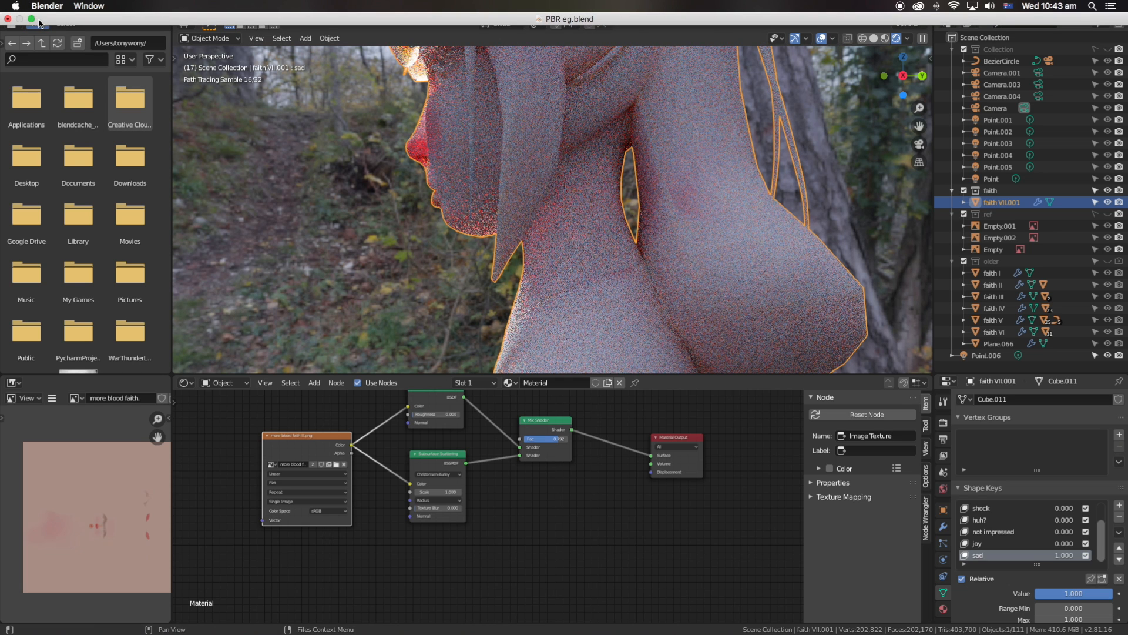
pyautogui.click(31, 19)
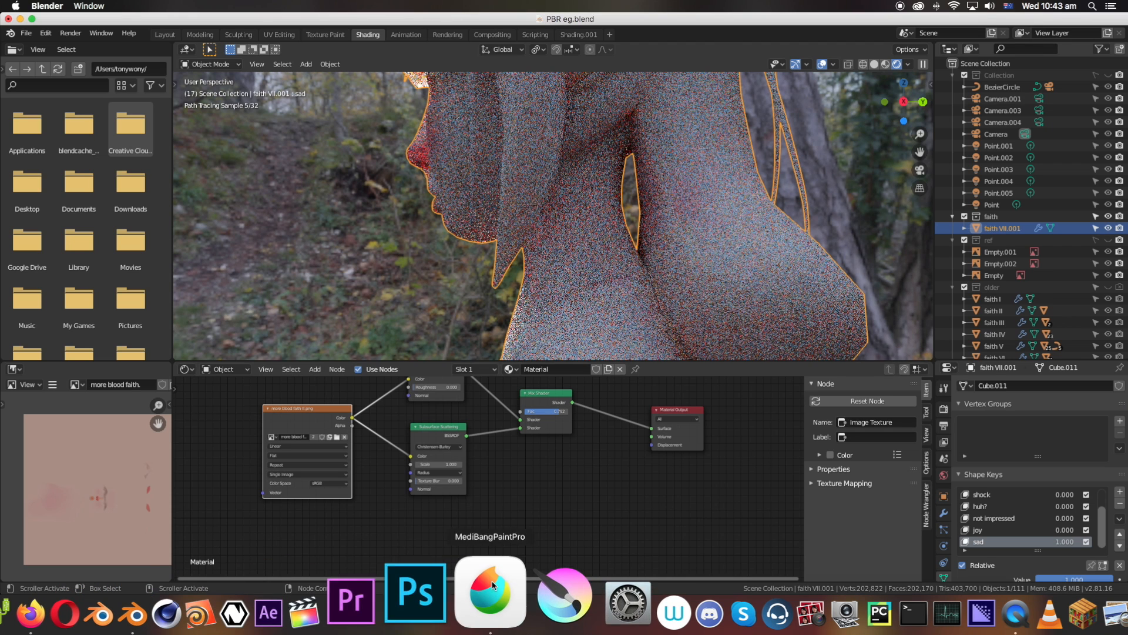
pyautogui.click(492, 605)
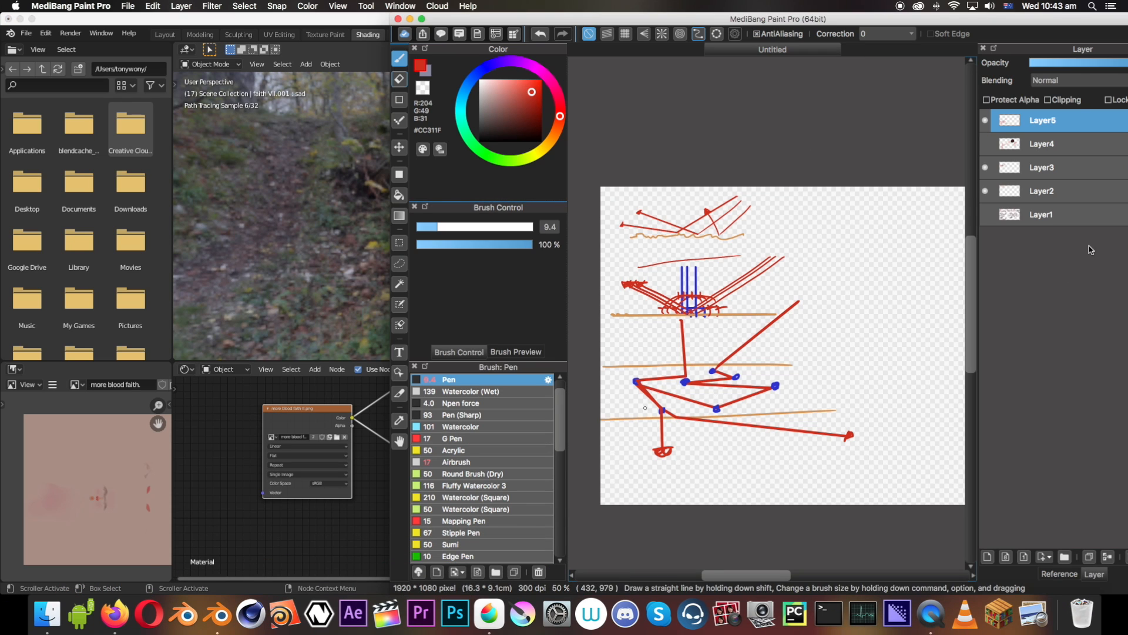
pyautogui.click(986, 120)
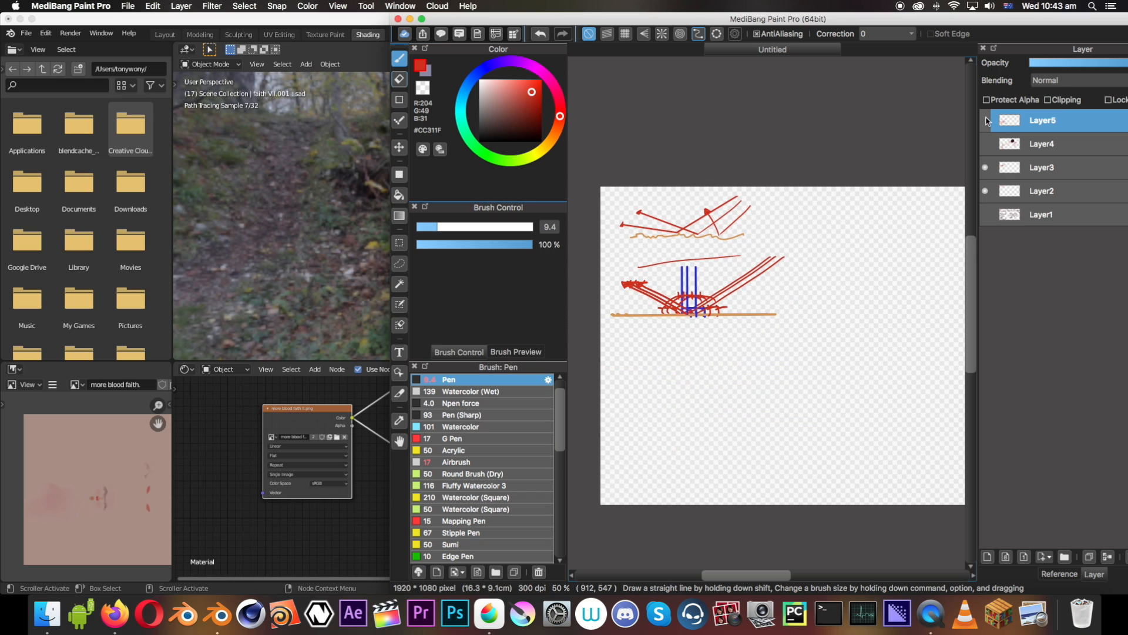
pyautogui.click(983, 168)
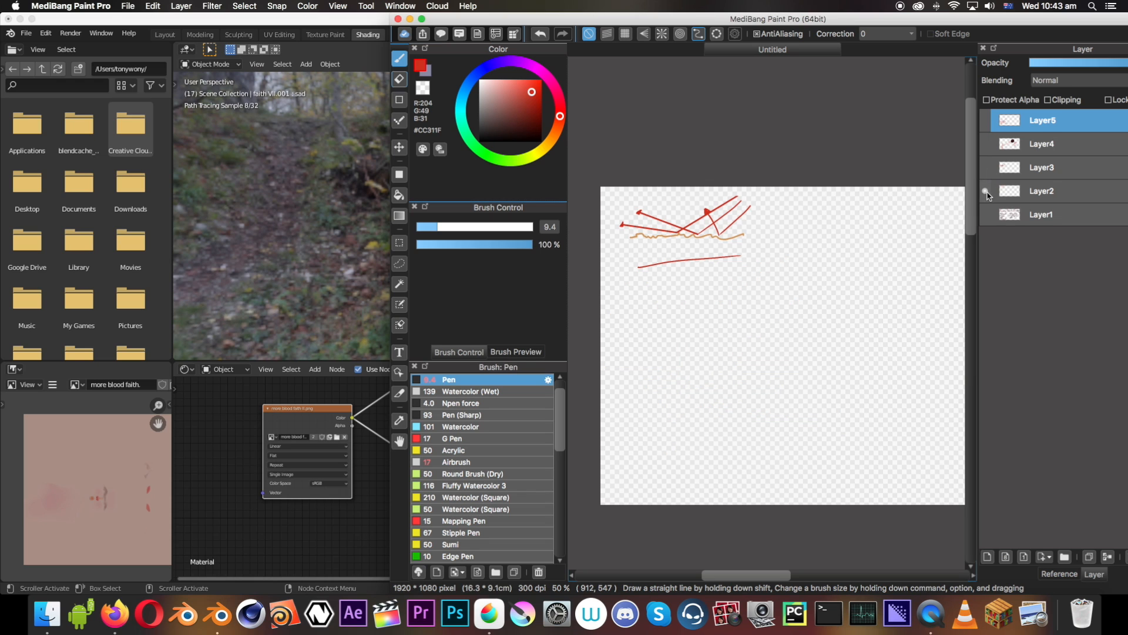
pyautogui.click(986, 191)
pyautogui.click(985, 214)
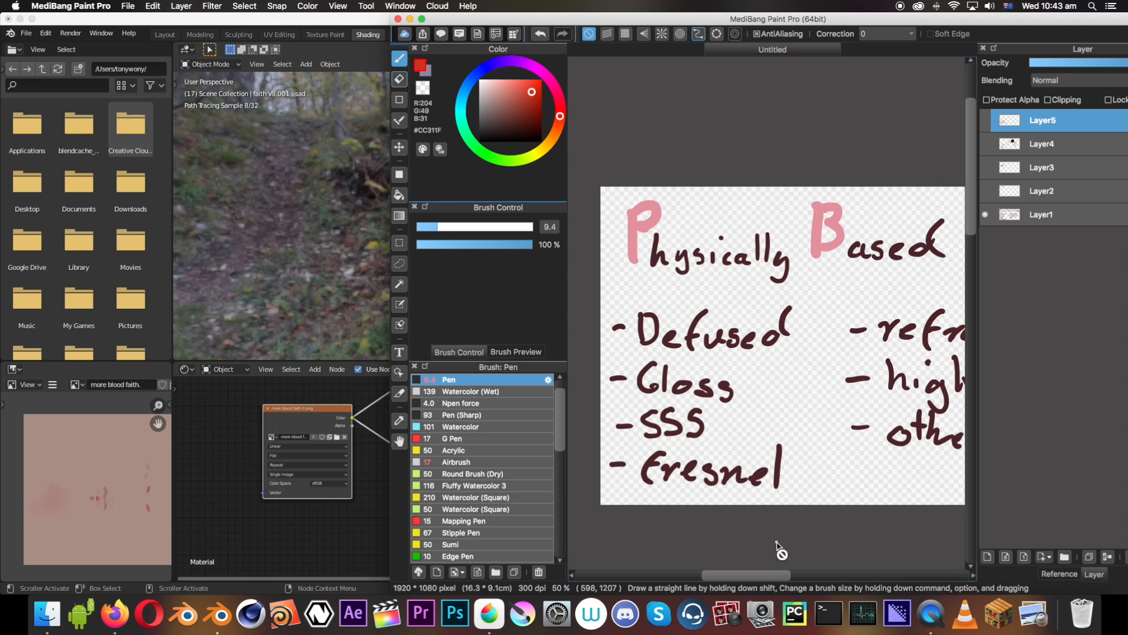
pyautogui.moveTo(762, 574)
pyautogui.mouseDown()
pyautogui.moveTo(793, 569)
pyautogui.moveTo(646, 574)
pyautogui.moveTo(772, 574)
pyautogui.mouseUp()
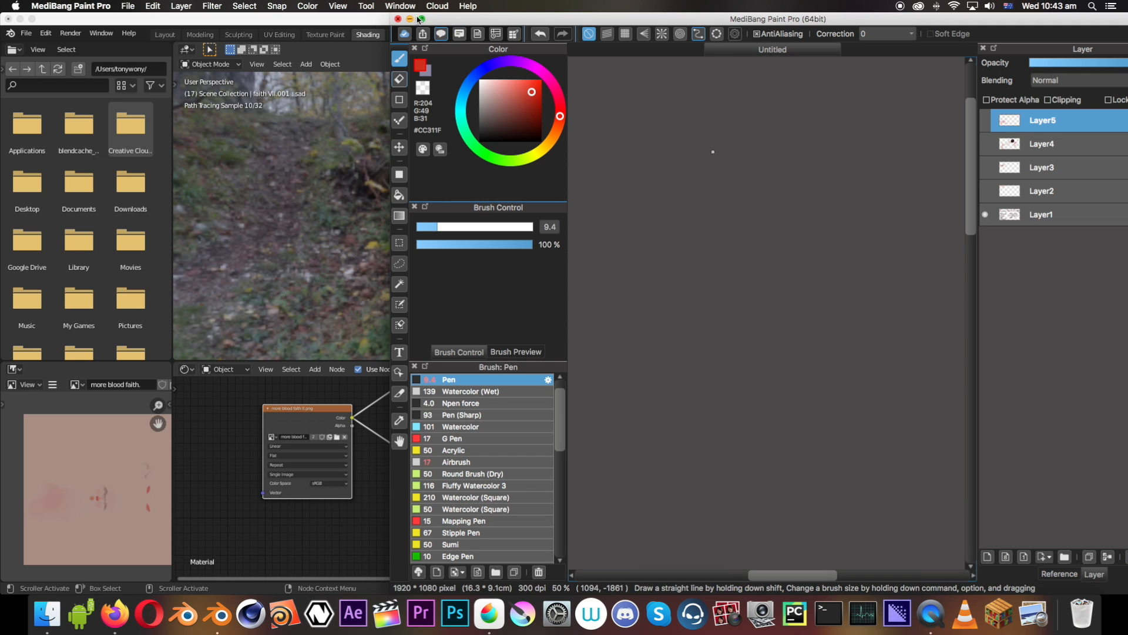
pyautogui.scroll(-3, 502, 75)
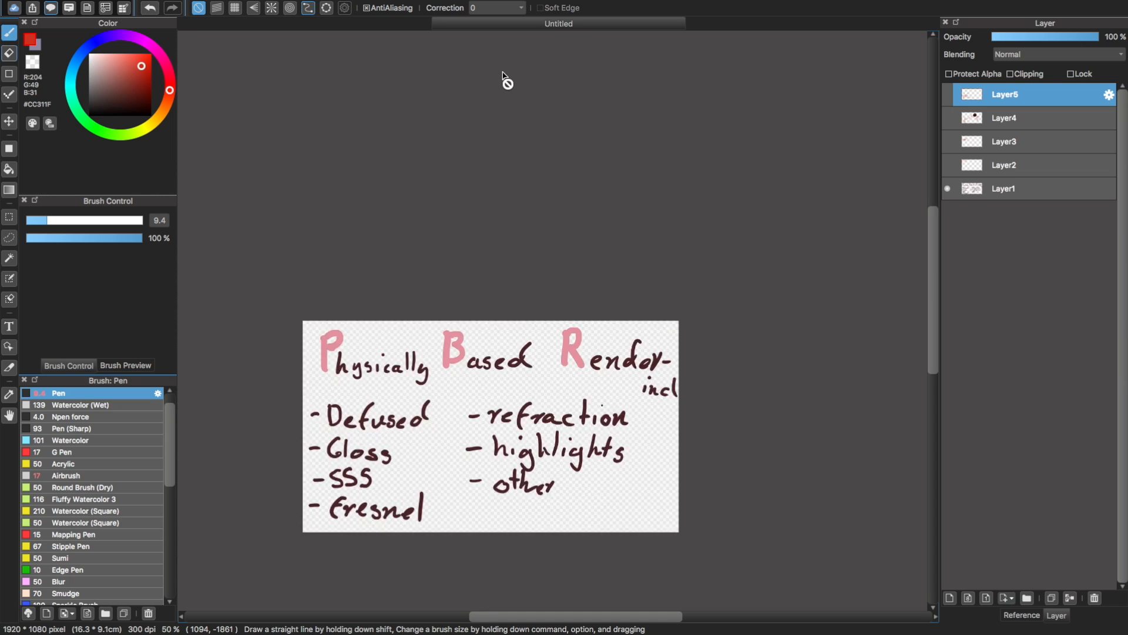
pyautogui.press('super+plus')
pyautogui.press('super+plus')
pyautogui.scroll(-2, 538, 52)
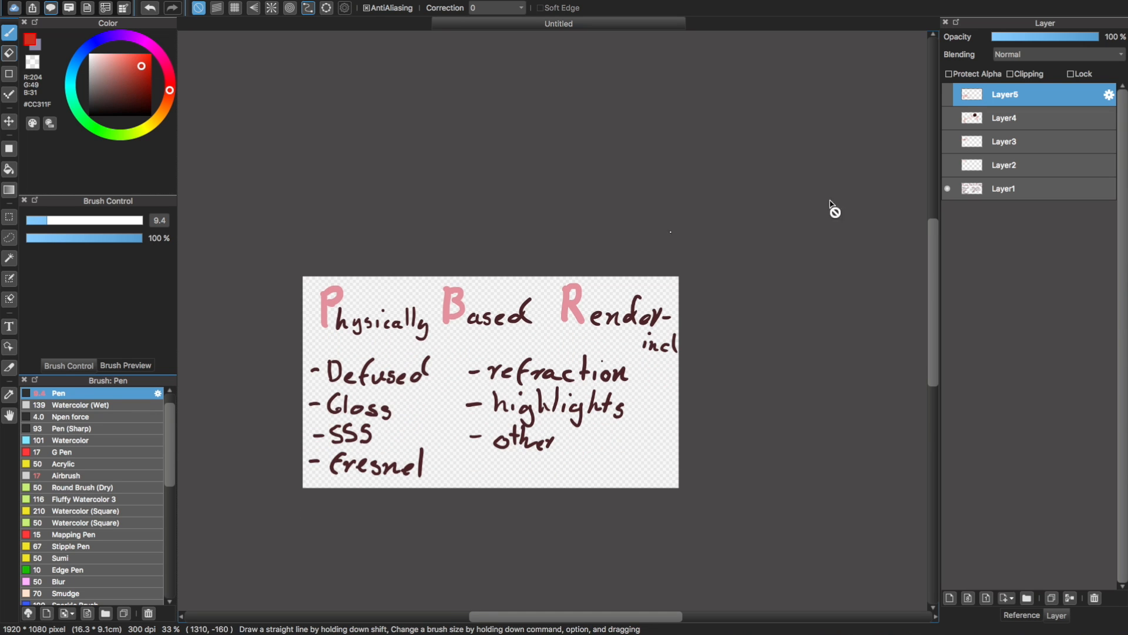
# Hide Layer1's topic list and make the light-scattering sketches on Layer5, Layer3 and Layer2 visible, leaving Layer4 hidden
pyautogui.click(948, 188)
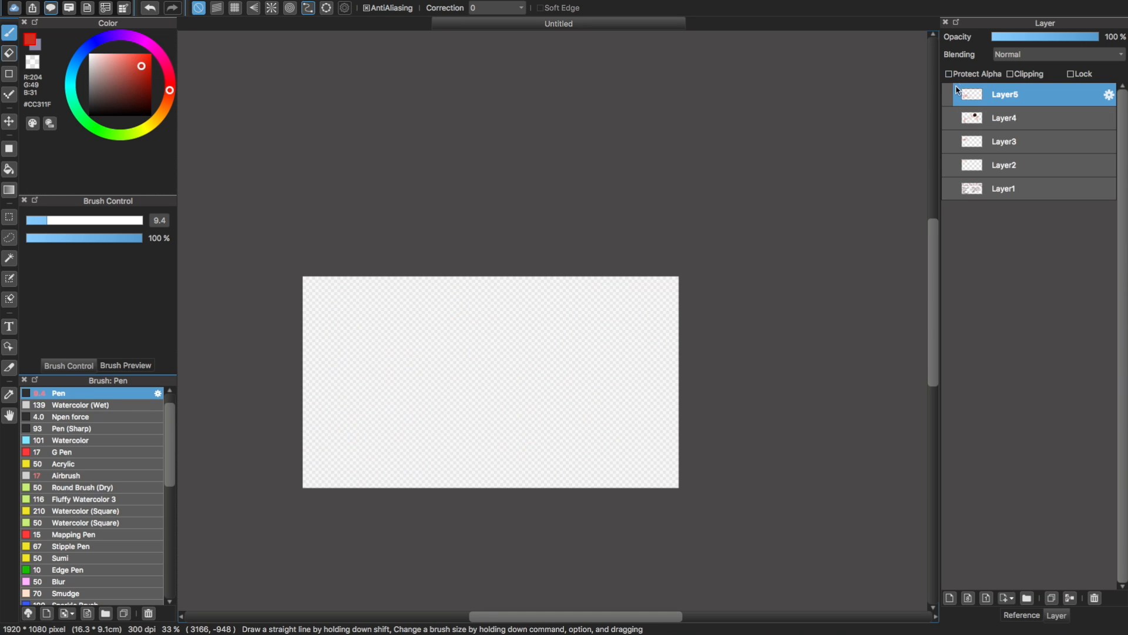
pyautogui.click(949, 94)
pyautogui.click(947, 118)
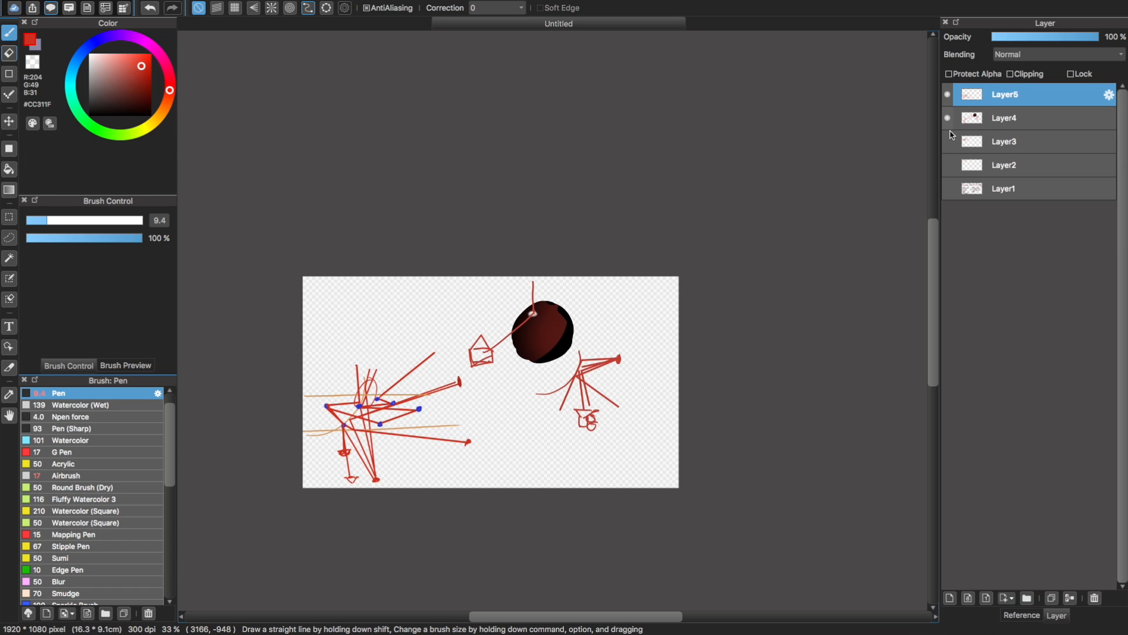
pyautogui.click(948, 117)
pyautogui.click(947, 141)
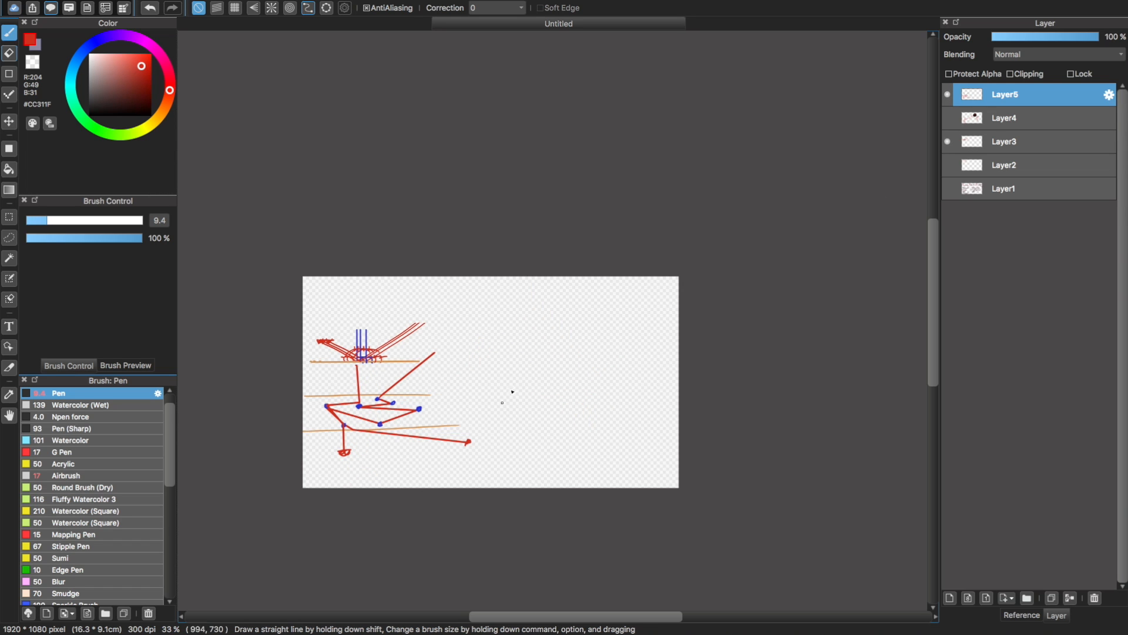
pyautogui.click(948, 164)
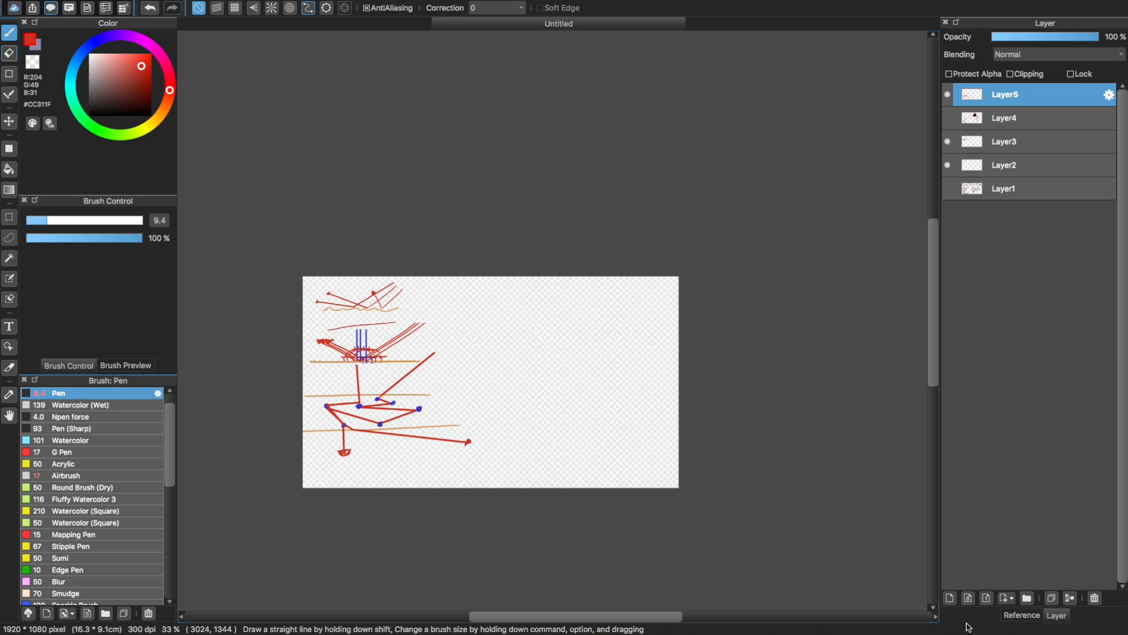
# Add a new blank layer above Layer5 for another sketch
pyautogui.click(949, 597)
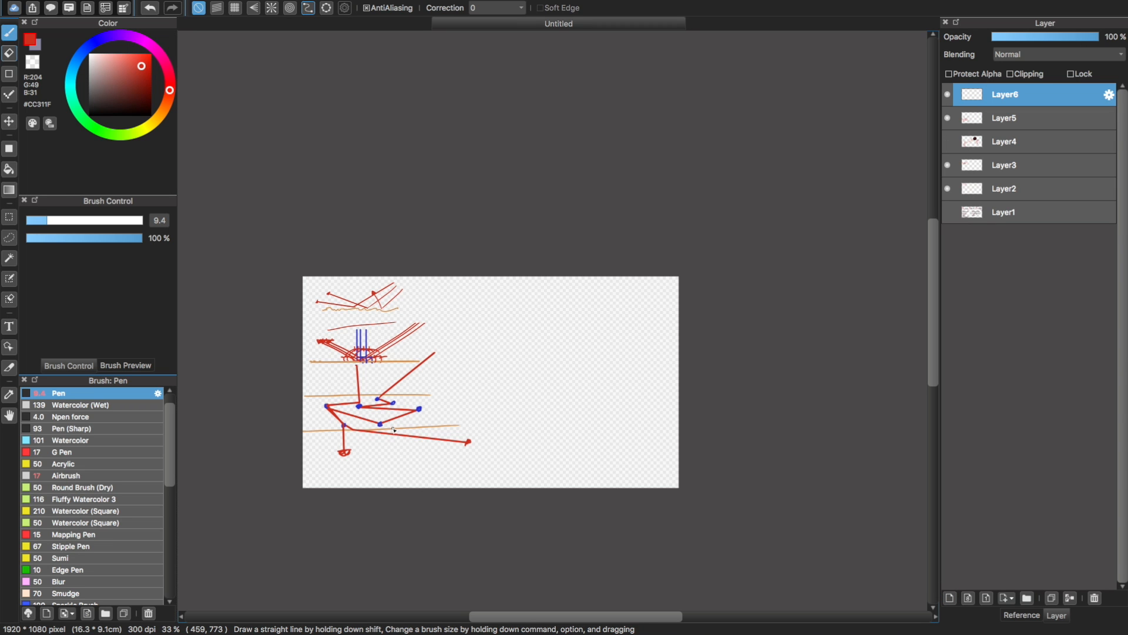
pyautogui.press('super+plus')
pyautogui.press('super+plus')
pyautogui.press('super+minus')
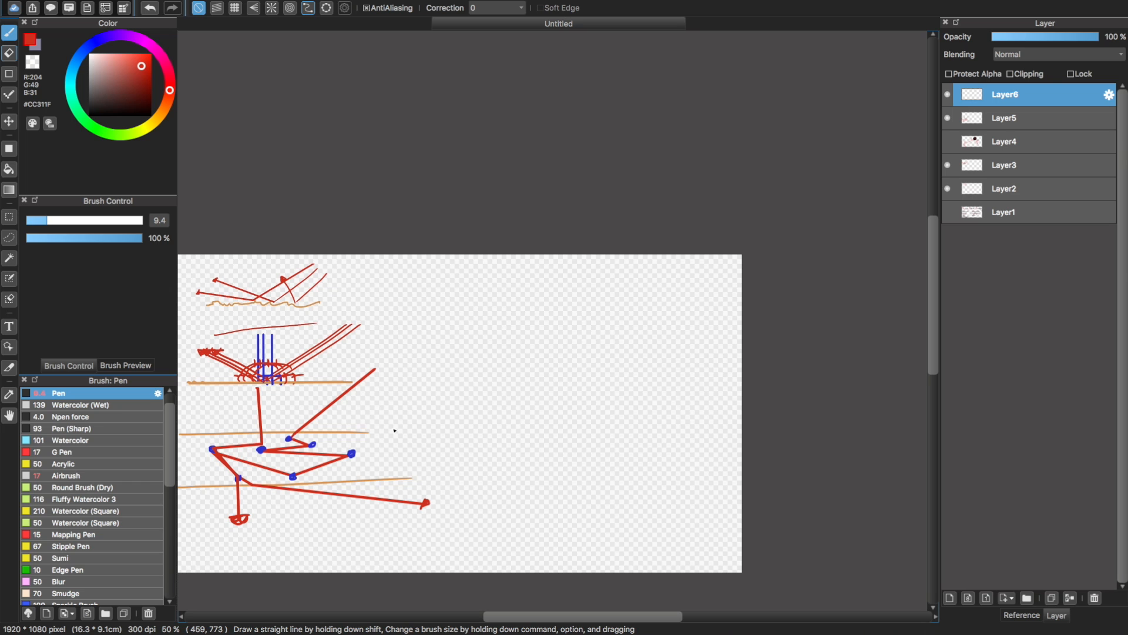
pyautogui.moveTo(461, 312); pyautogui.dragTo(746, 278)
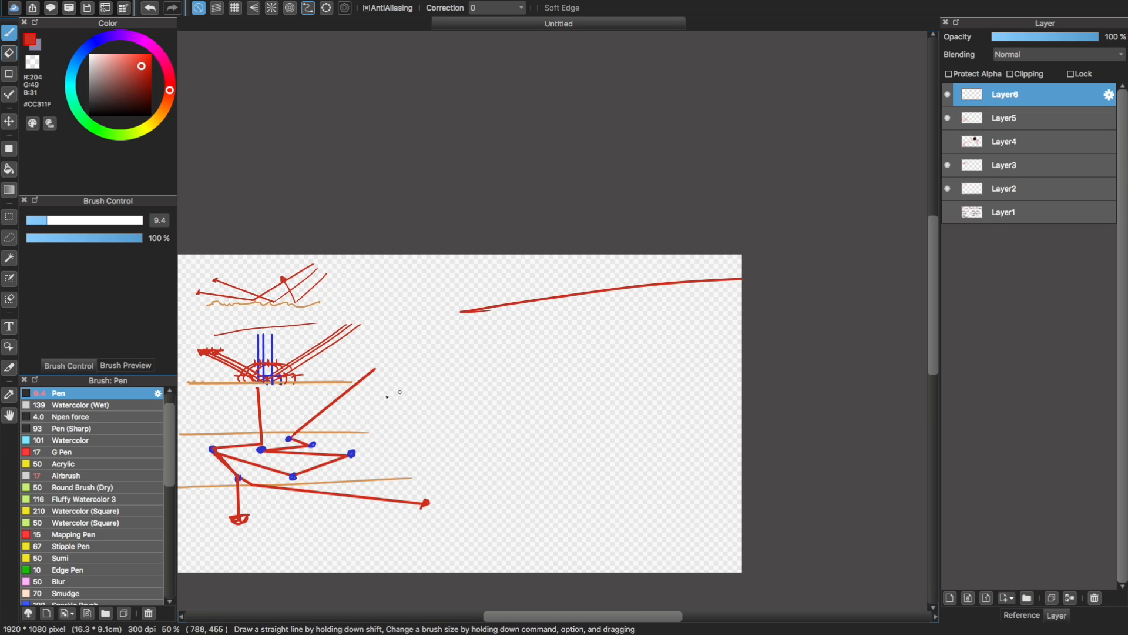
pyautogui.press('super+z')
pyautogui.press('super+z')
pyautogui.press('super+shift+z')
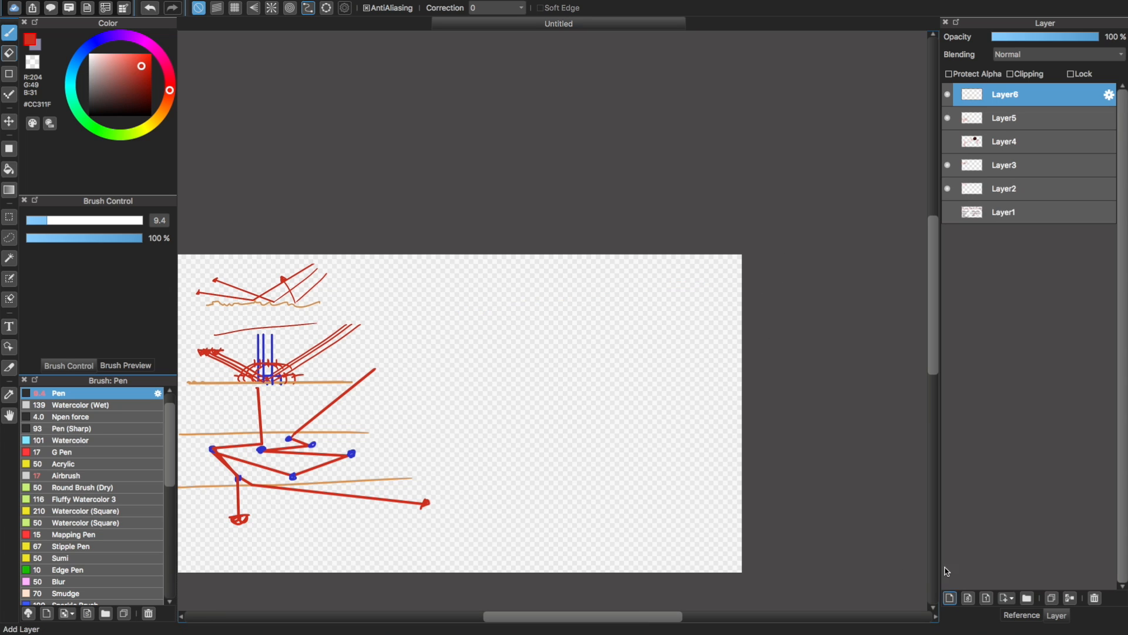
# Sample the orange of the existing surface line and draw two parallel, nearly horizontal lines in the canvas's empty right half
pyautogui.keyDown('alt'); pyautogui.click(383, 479); pyautogui.keyUp('alt')
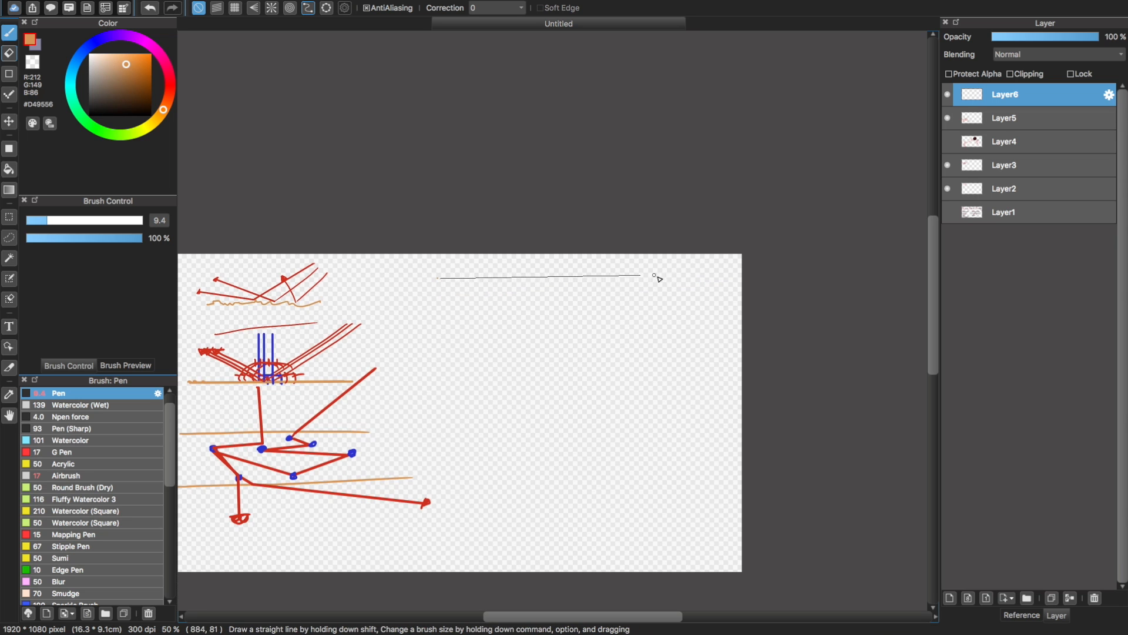
pyautogui.keyDown('shift'); pyautogui.click(672, 278); pyautogui.keyUp('shift')
pyautogui.press('super+z')
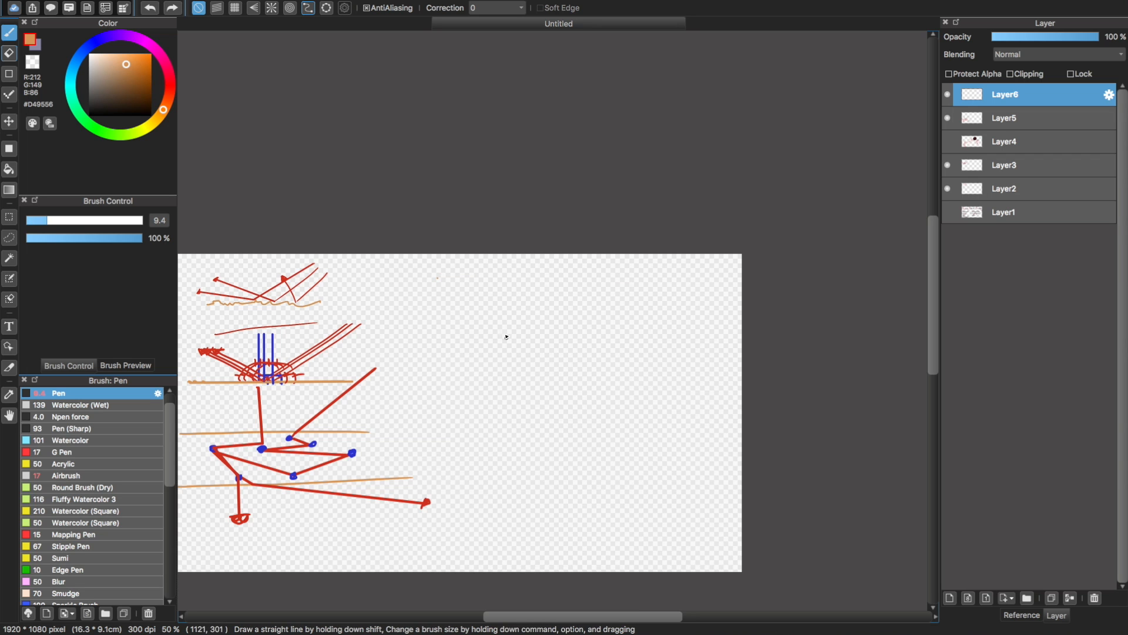
pyautogui.click(464, 327)
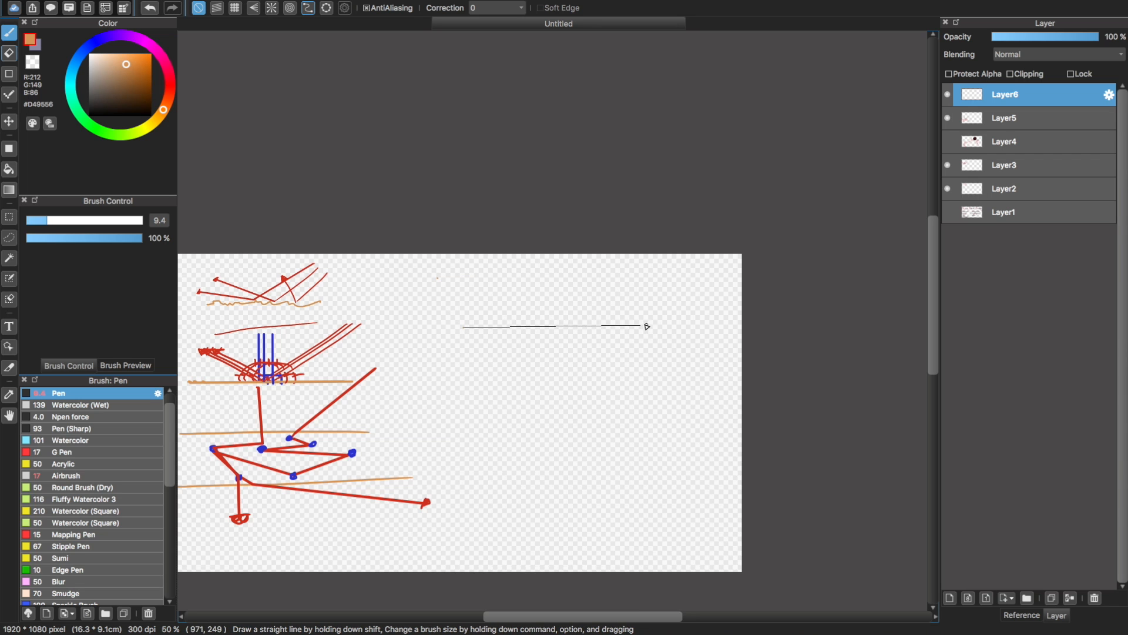
pyautogui.keyDown('shift'); pyautogui.click(647, 326); pyautogui.keyUp('shift')
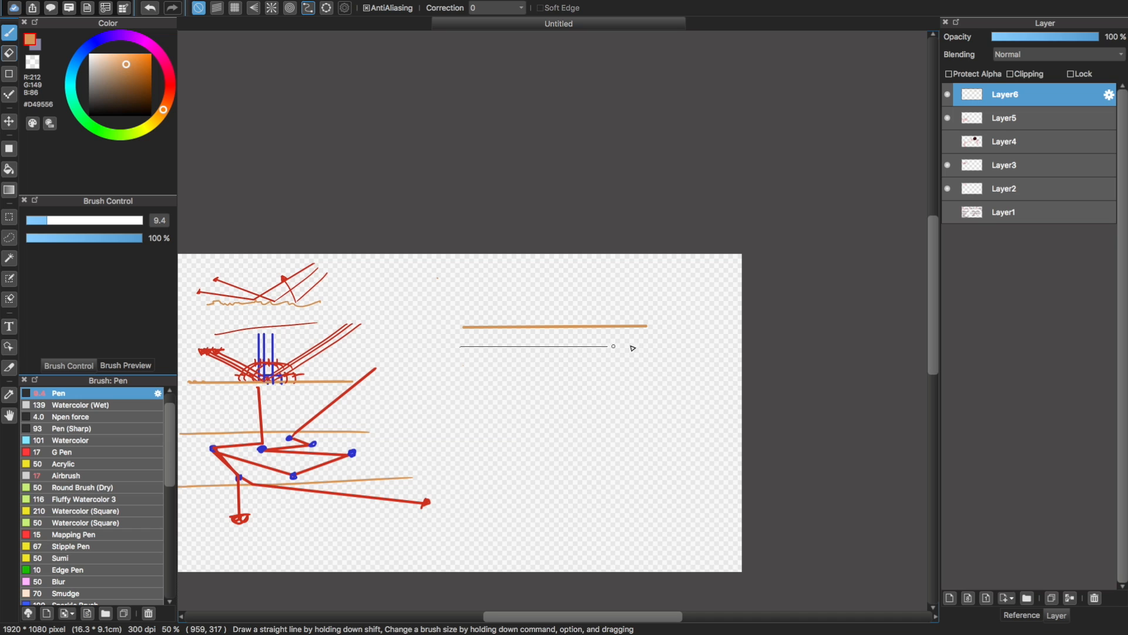
pyautogui.keyDown('shift'); pyautogui.click(659, 345); pyautogui.keyUp('shift')
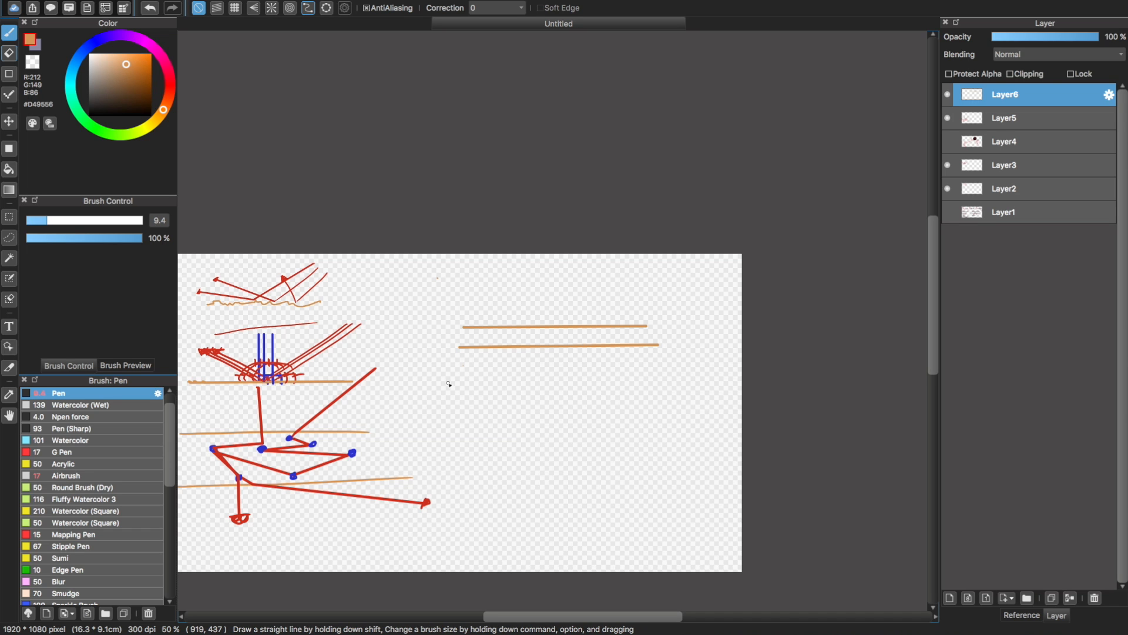
pyautogui.press('super+plus')
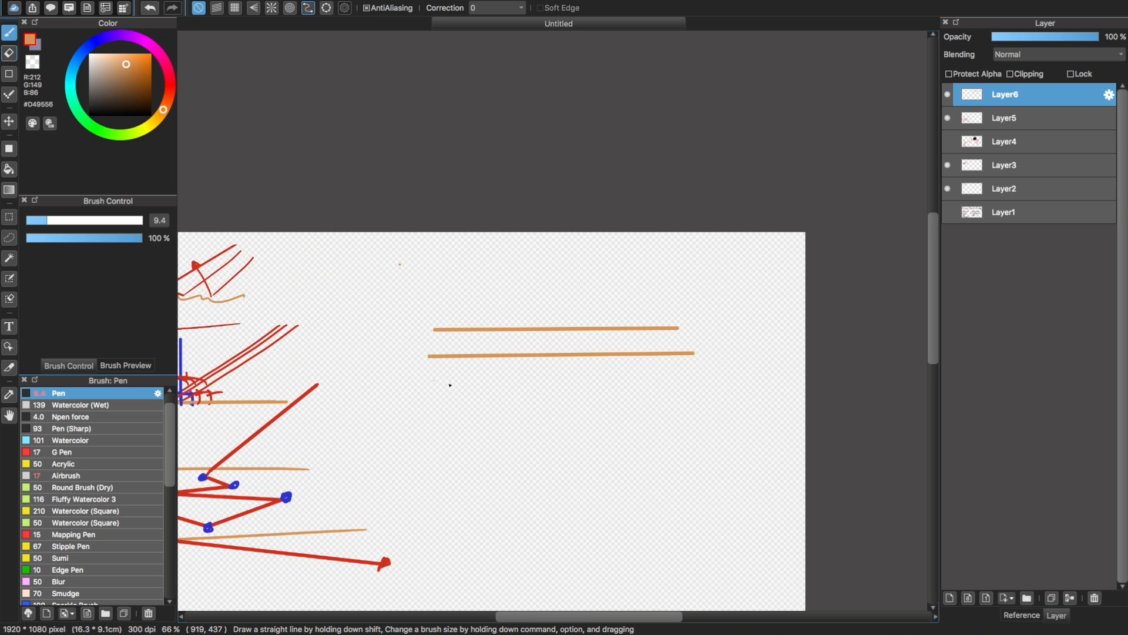
pyautogui.keyDown('alt'); pyautogui.click(257, 435); pyautogui.keyUp('alt')
pyautogui.moveTo(667, 238); pyautogui.dragTo(582, 318)
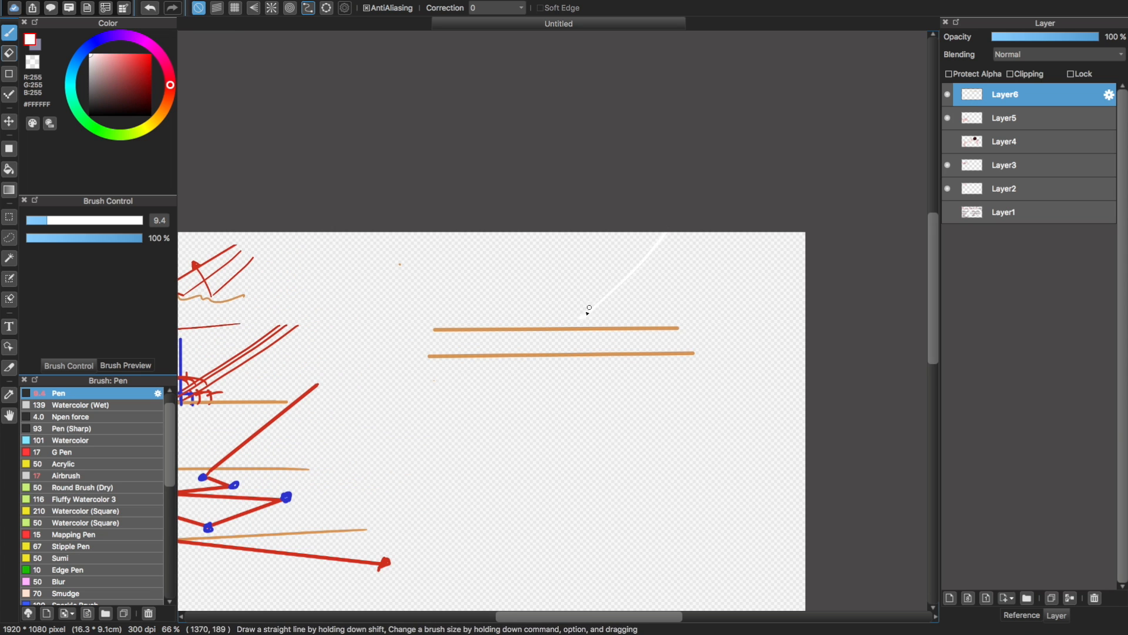
pyautogui.press('super+z')
pyautogui.keyDown('alt'); pyautogui.click(279, 420); pyautogui.keyUp('alt')
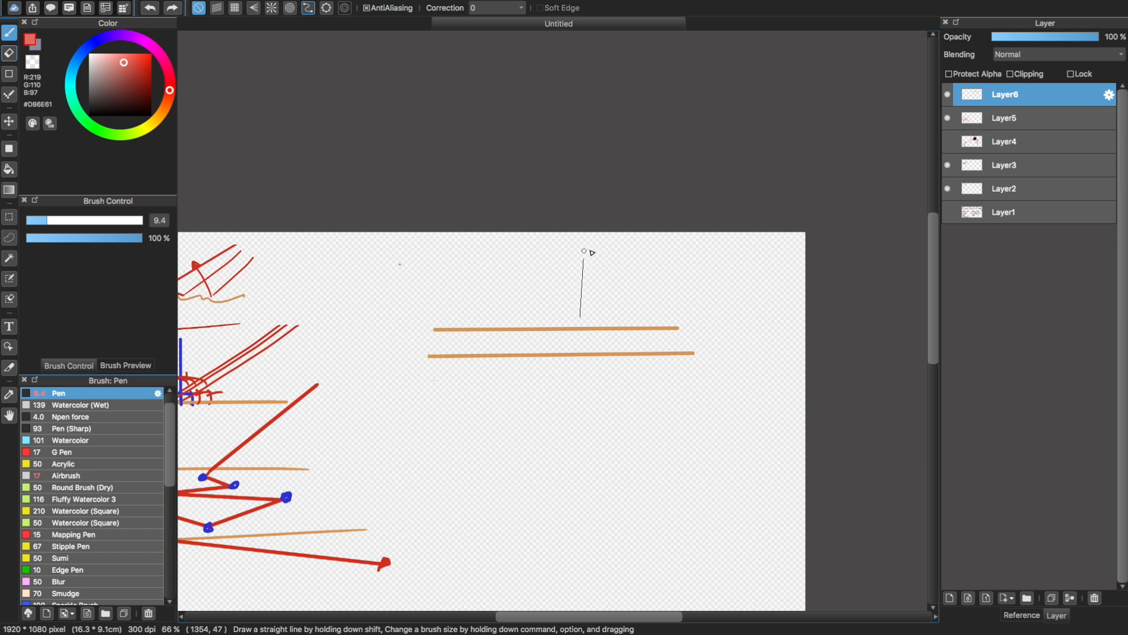
pyautogui.keyDown('shift'); pyautogui.moveTo(629, 237); pyautogui.dragTo(532, 330); pyautogui.keyUp('shift')
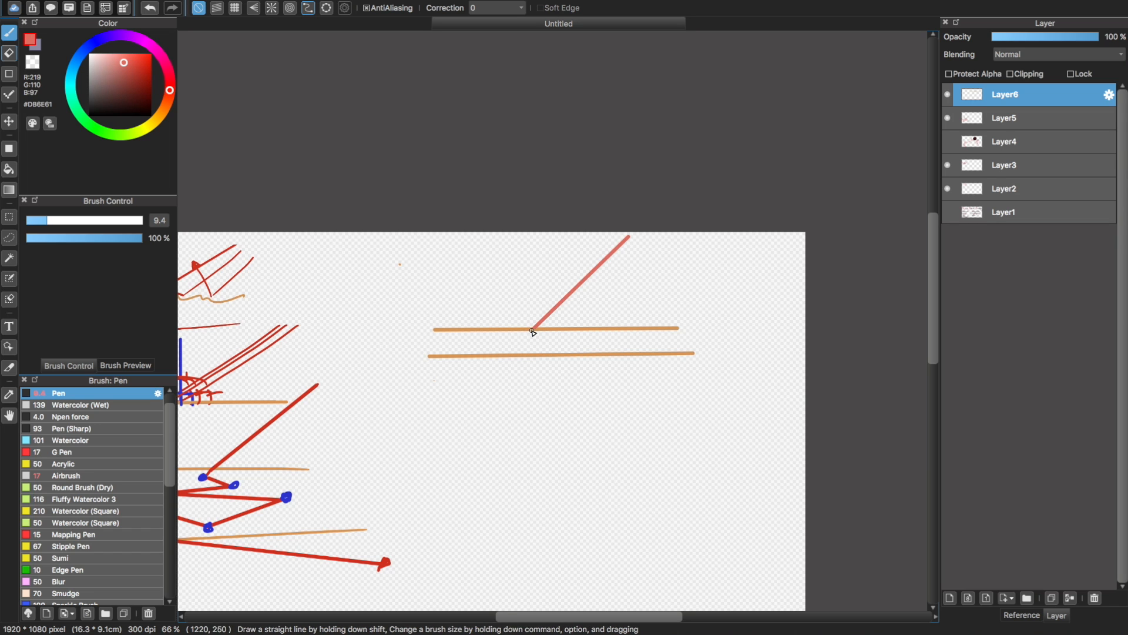
pyautogui.press('super+z')
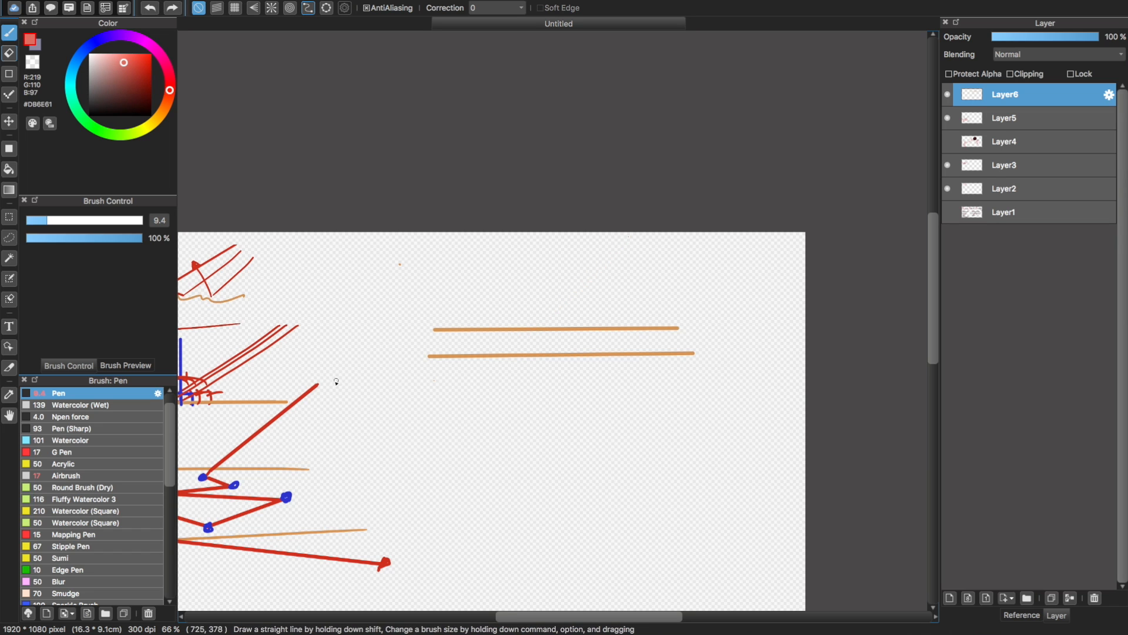
# Sample the red of the existing ray and draw a light ray that bends at both orange lines, marking the bend points
pyautogui.keyDown('alt'); pyautogui.click(310, 391); pyautogui.keyUp('alt')
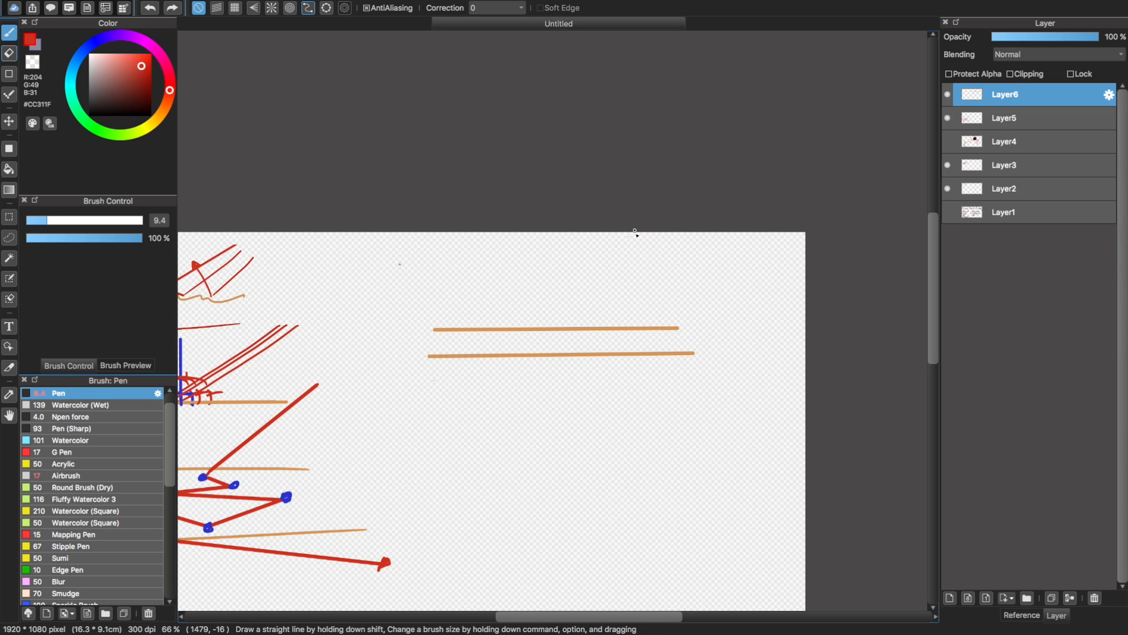
pyautogui.keyDown('shift'); pyautogui.click(544, 335); pyautogui.keyUp('shift')
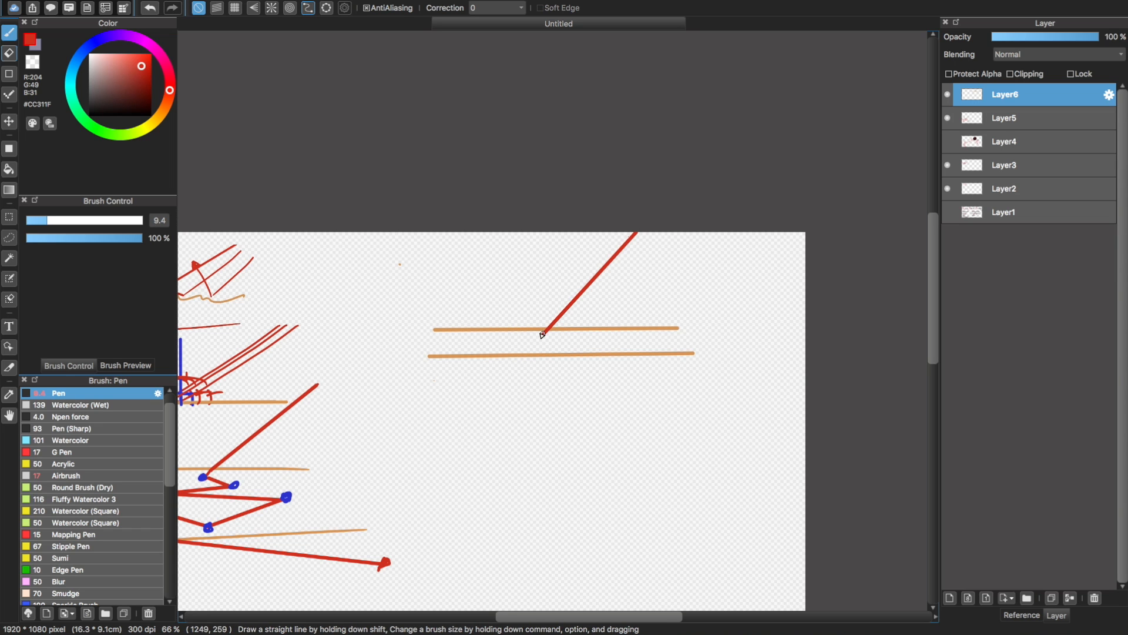
pyautogui.keyDown('shift'); pyautogui.click(508, 360); pyautogui.keyUp('shift')
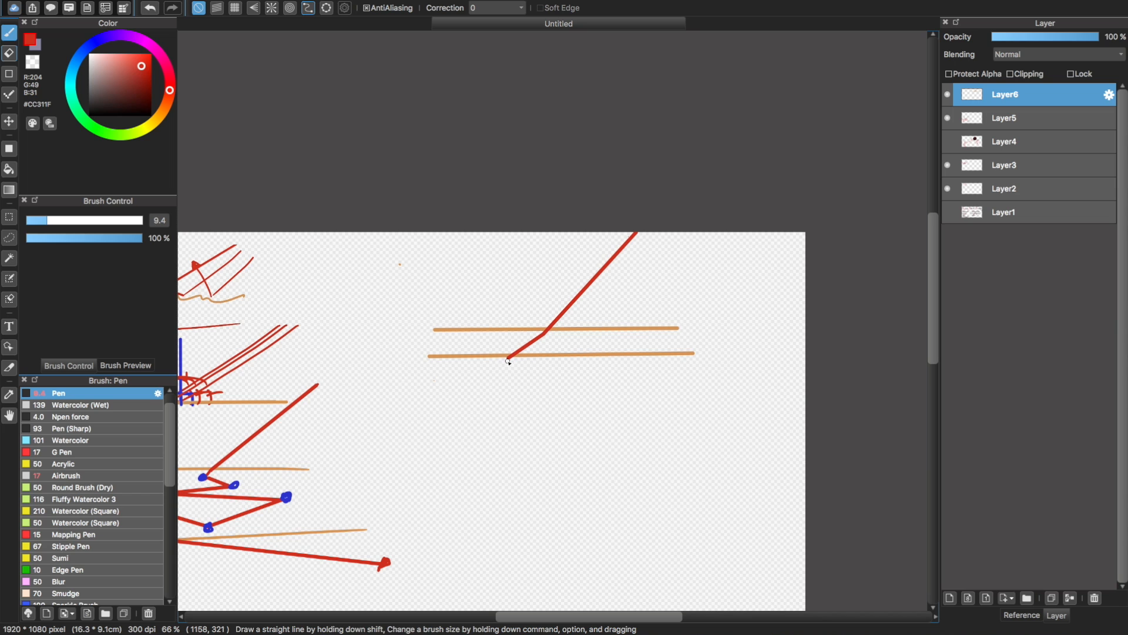
pyautogui.keyDown('shift'); pyautogui.click(421, 498); pyautogui.keyUp('shift')
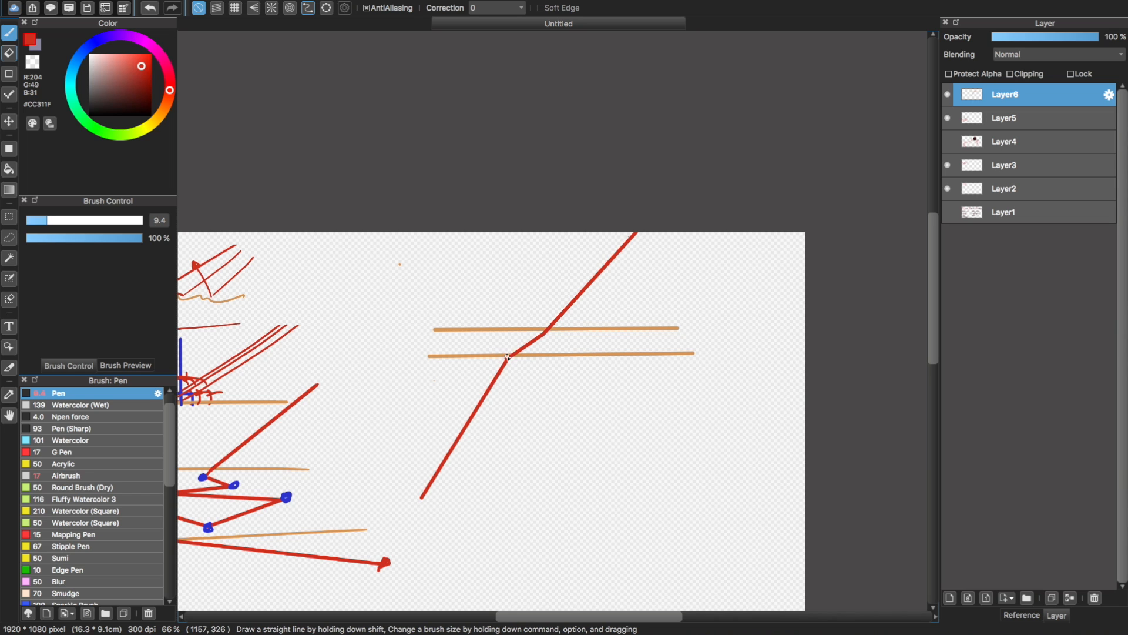
pyautogui.click(545, 332)
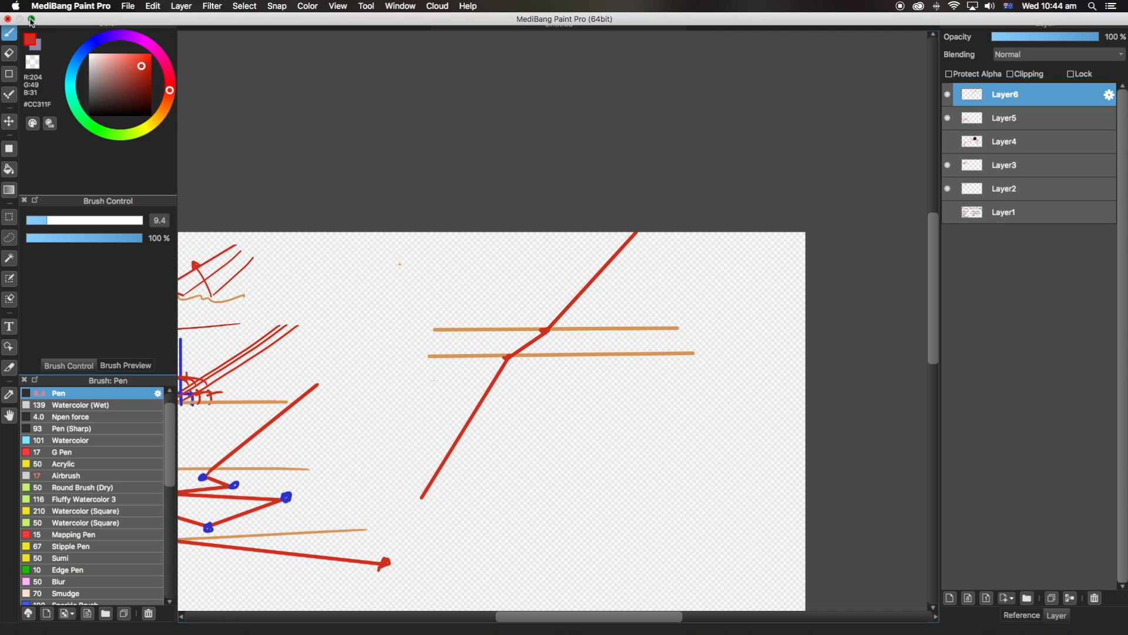
# Switch back to Blender and save the PBR eg.blend file
pyautogui.click(31, 19)
pyautogui.click(250, 118)
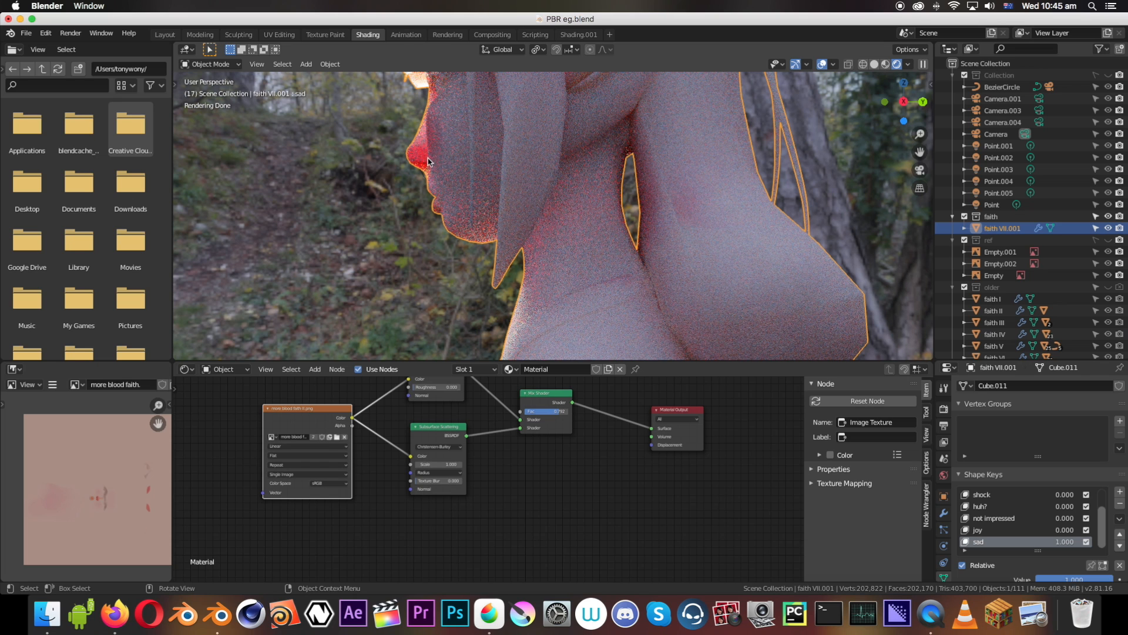
pyautogui.moveTo(406, 111)
pyautogui.keyDown('shift'); pyautogui.mouseDown(button='middle')
pyautogui.moveTo(421, 223)
pyautogui.moveTo(432, 176)
pyautogui.moveTo(430, 190)
pyautogui.moveTo(477, 205)
pyautogui.mouseUp(button='middle'); pyautogui.keyUp('shift')
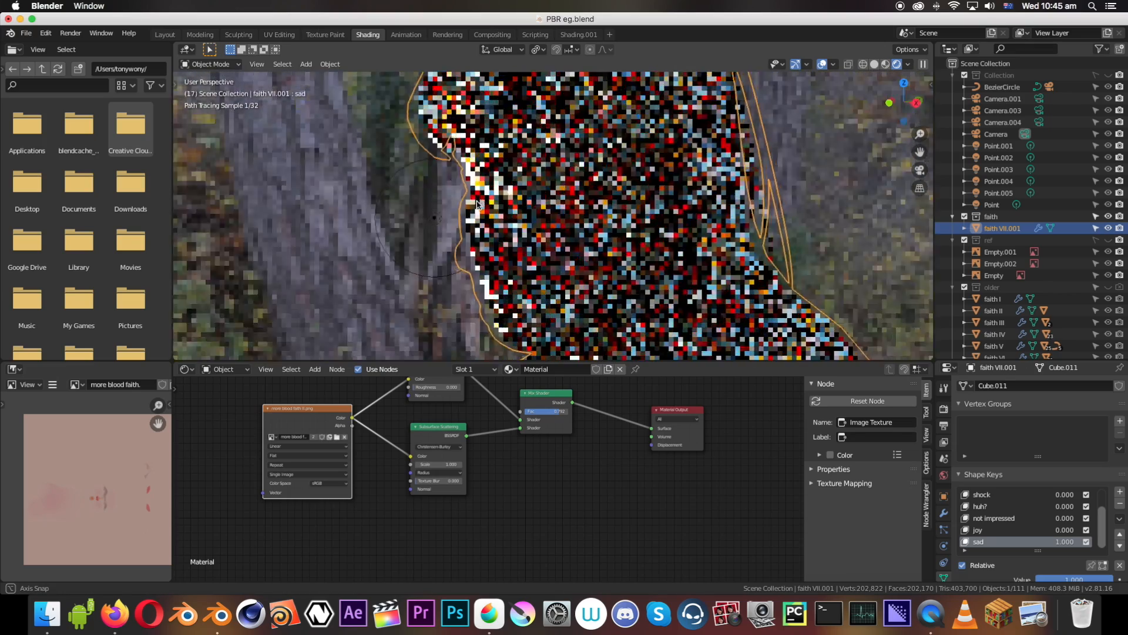
pyautogui.hotkey('ctrl', 's')
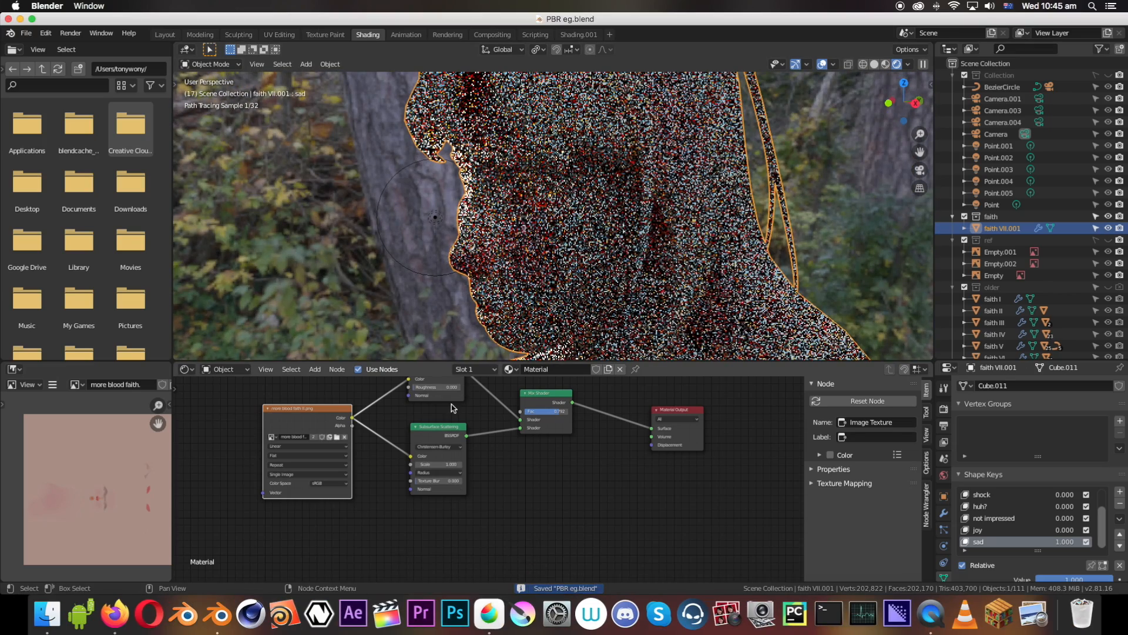
# Delete the Image Texture, Diffuse BSDF, Subsurface Scattering and Mix Shader nodes, keeping only the Material Output
pyautogui.scroll(-1, 453, 407)
pyautogui.click(536, 414)
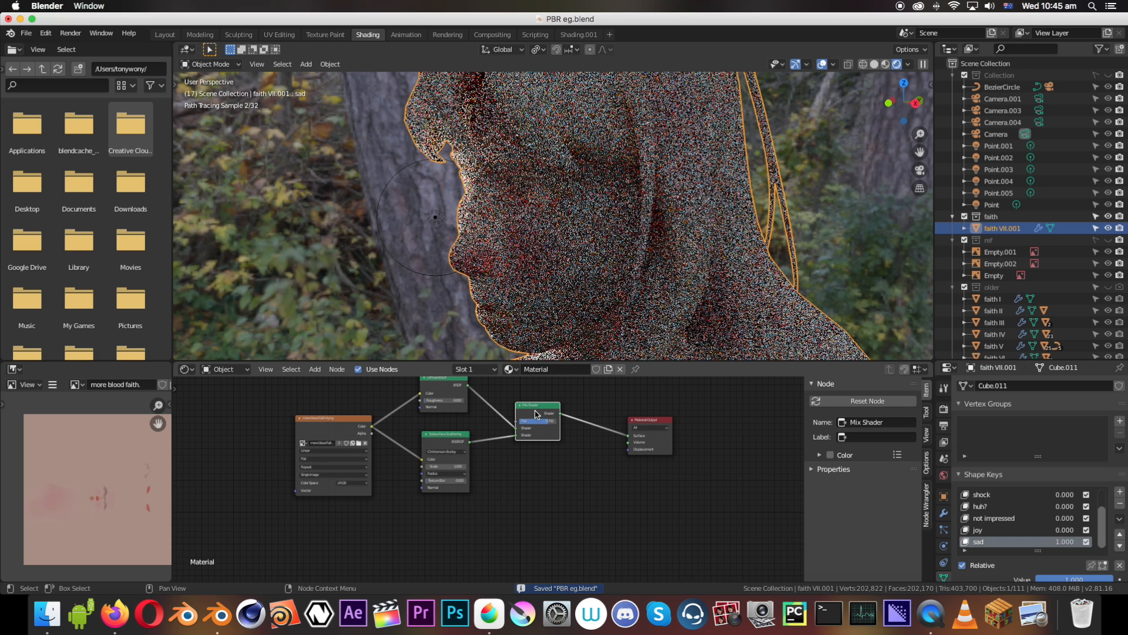
pyautogui.click(461, 437)
pyautogui.click(433, 386)
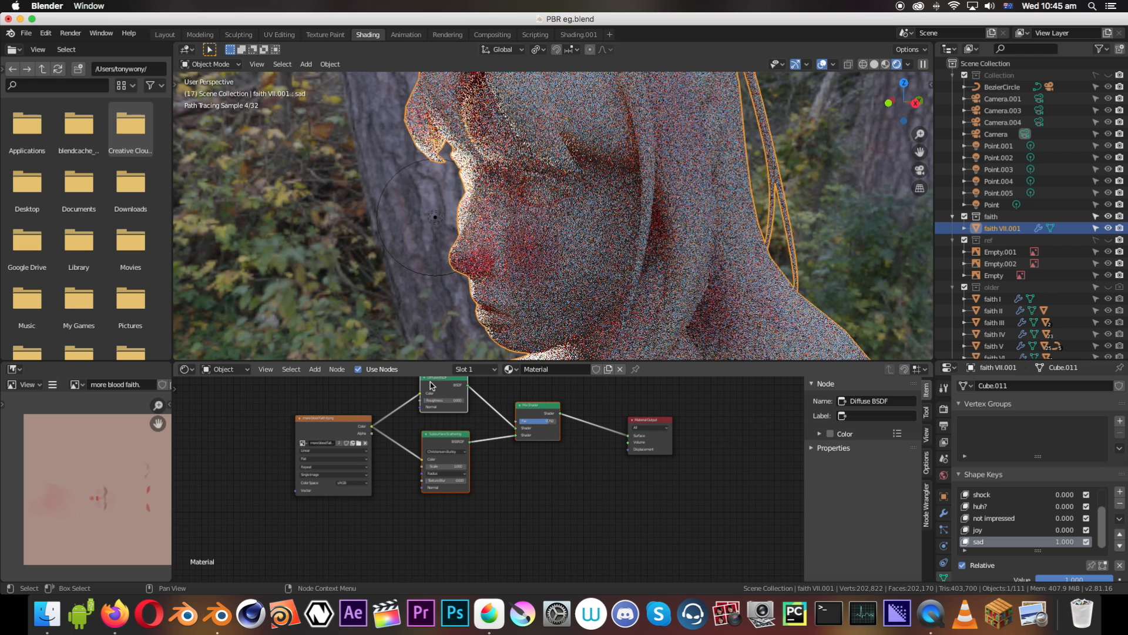
pyautogui.keyDown('shift'); pyautogui.click(333, 423); pyautogui.keyUp('shift')
pyautogui.press('x')
# Add a Glass BSDF, connect it to the Material Output's Surface, save the file and view the glass bust from another angle
pyautogui.scroll(1, 450, 441)
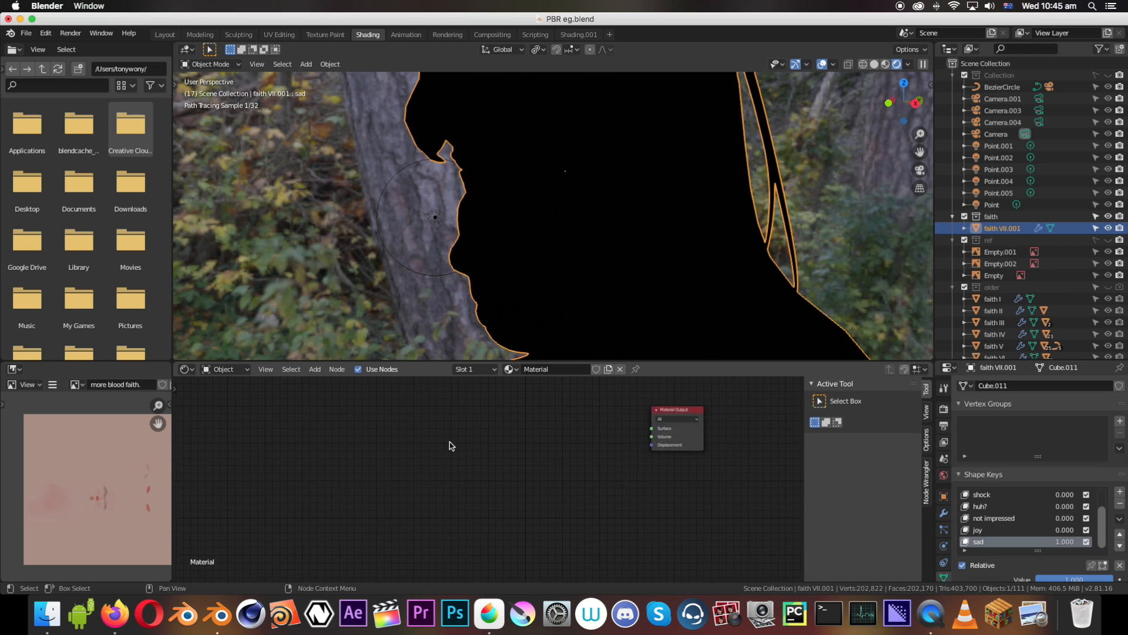
pyautogui.scroll(1, 450, 445)
pyautogui.keyDown('shift'); pyautogui.moveTo(422, 448); pyautogui.dragTo(294, 489, button='middle'); pyautogui.keyUp('shift')
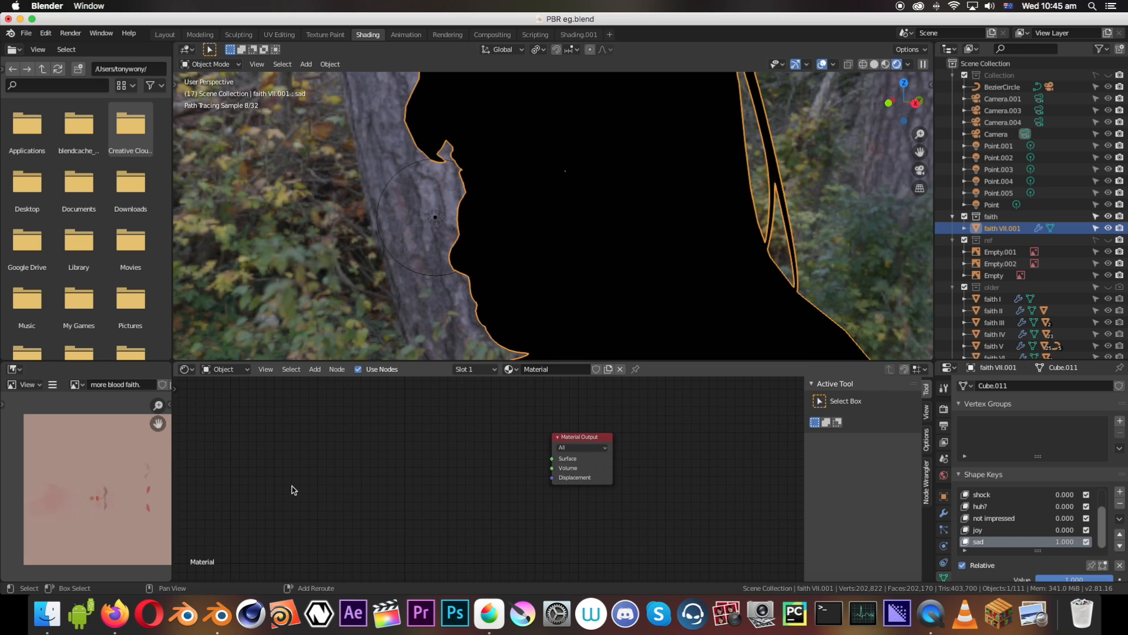
pyautogui.scroll(1, 361, 468)
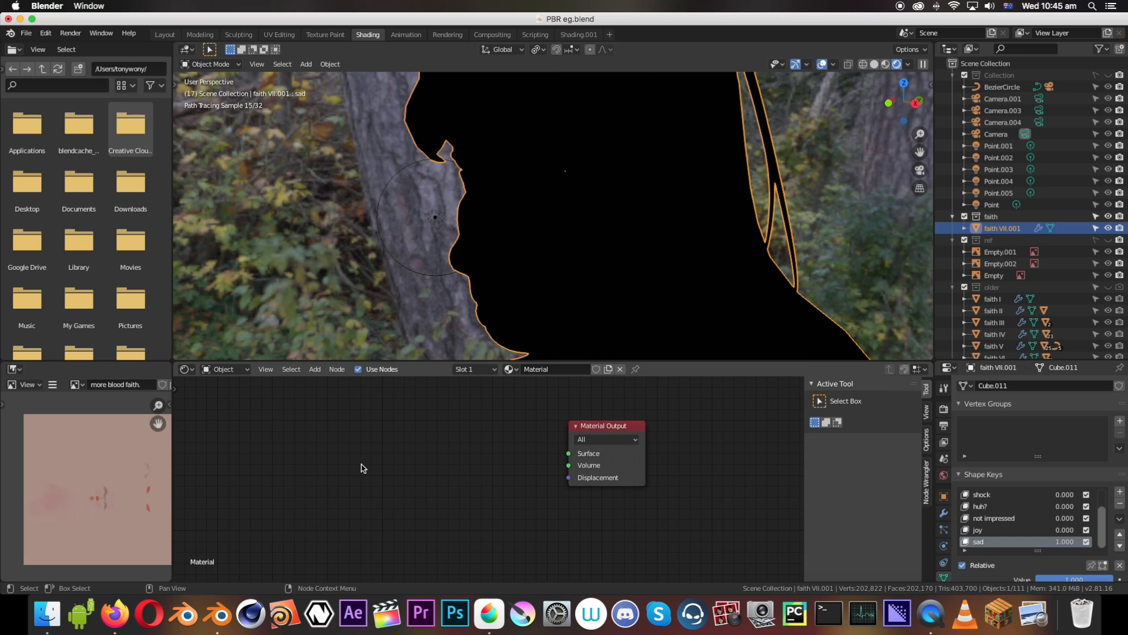
pyautogui.scroll(1, 363, 468)
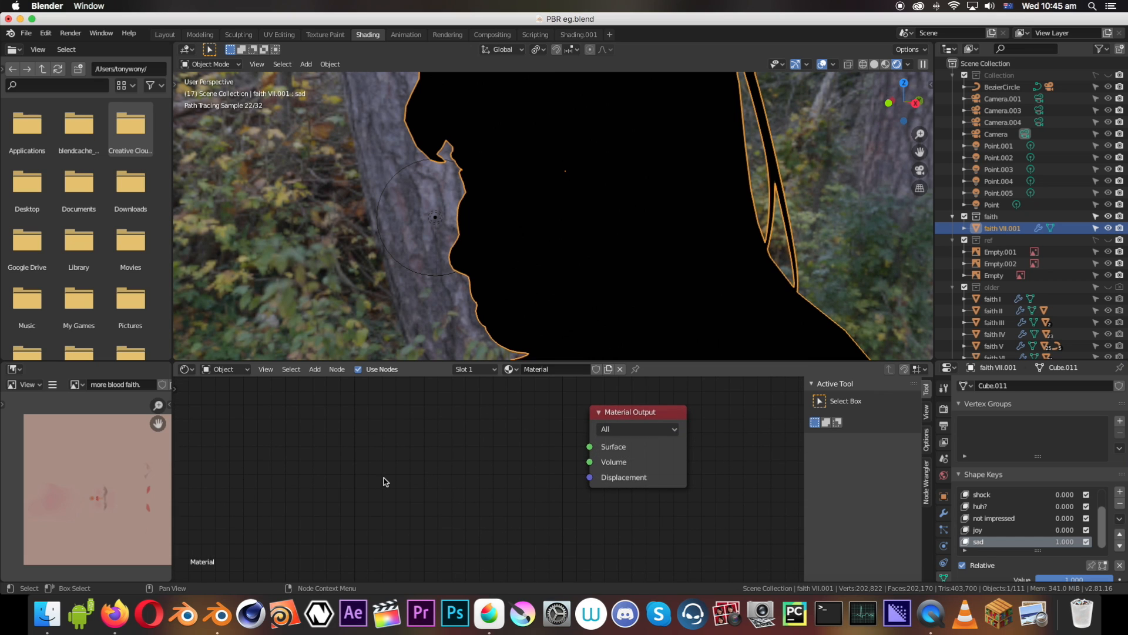
pyautogui.scroll(-1, 363, 494)
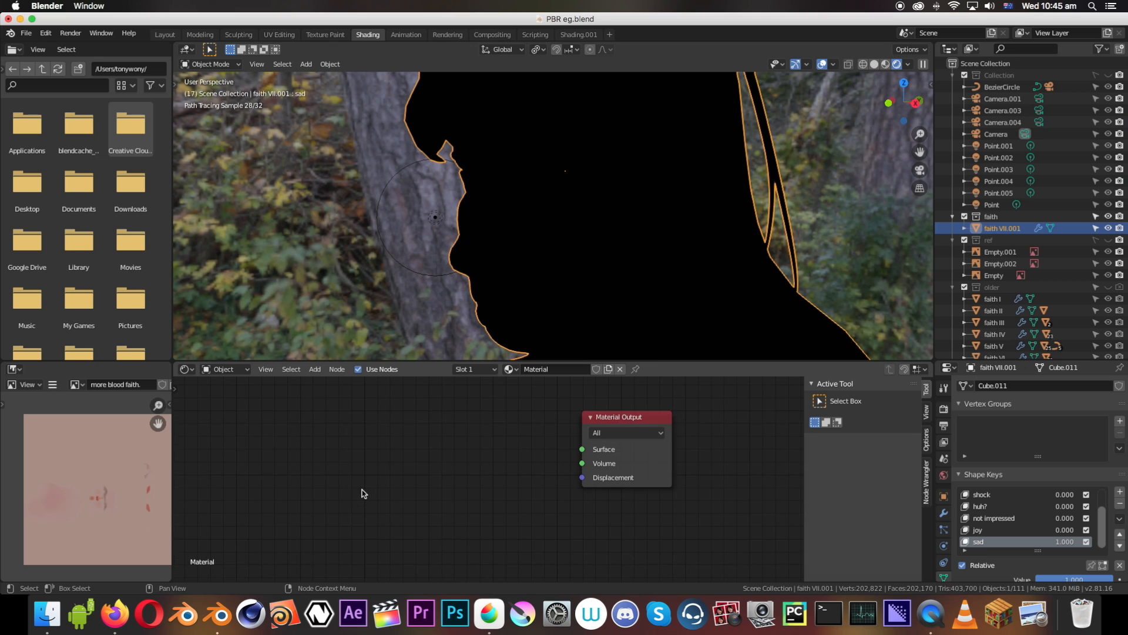
pyautogui.hotkey('shift', 'a')
pyautogui.moveTo(345, 487)
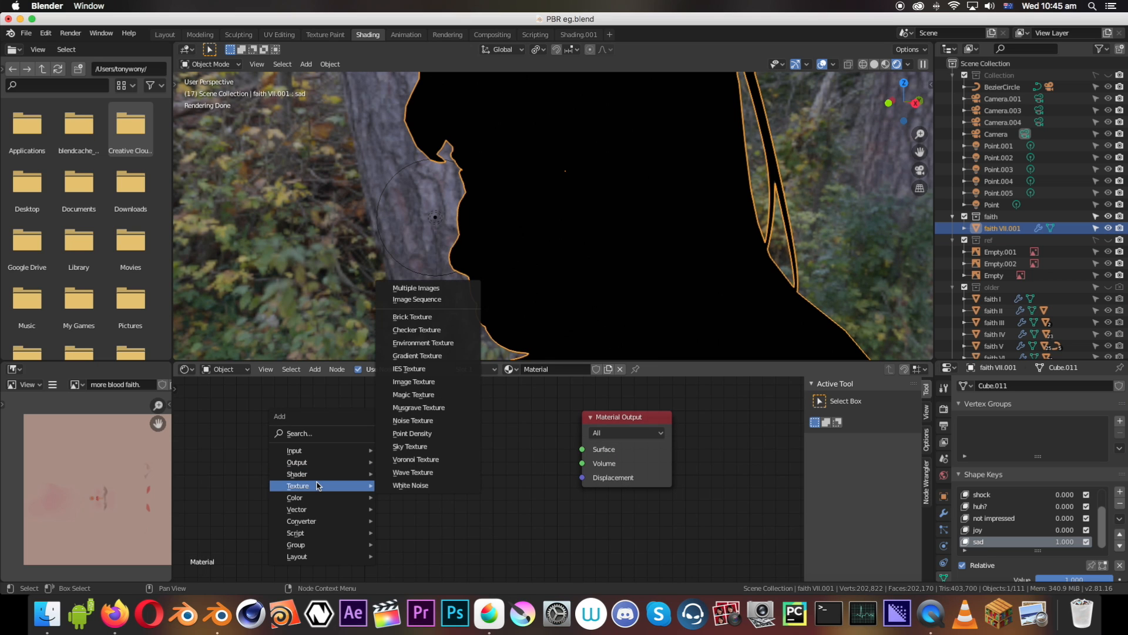
pyautogui.moveTo(305, 474)
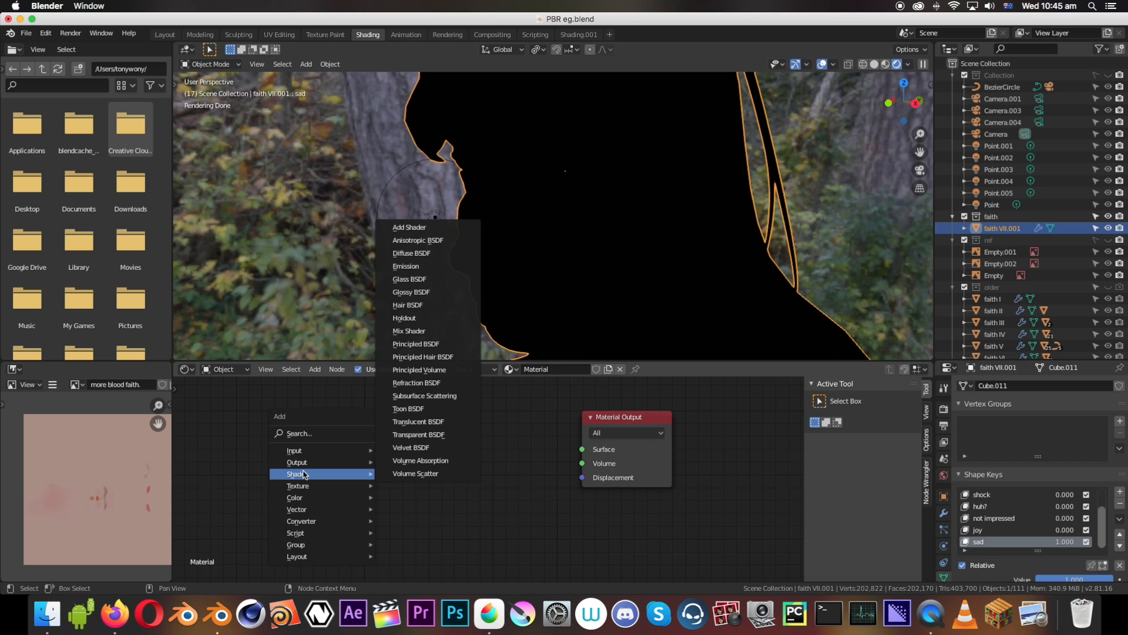
pyautogui.click(411, 279)
pyautogui.click(361, 423)
pyautogui.moveTo(457, 444); pyautogui.dragTo(582, 449)
pyautogui.hotkey('ctrl', 's')
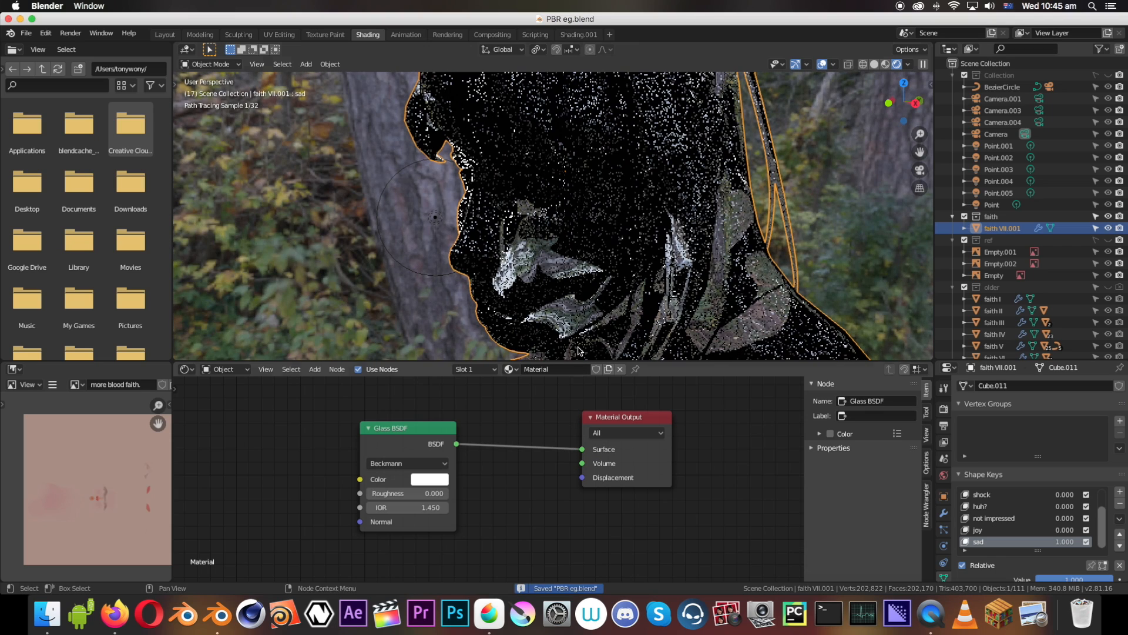
pyautogui.moveTo(546, 247)
pyautogui.mouseDown(button='middle')
pyautogui.moveTo(575, 246)
pyautogui.moveTo(544, 217)
pyautogui.mouseUp(button='middle')
pyautogui.moveTo(608, 238)
pyautogui.mouseDown(button='middle')
pyautogui.moveTo(463, 223)
pyautogui.moveTo(393, 247)
pyautogui.mouseUp(button='middle')
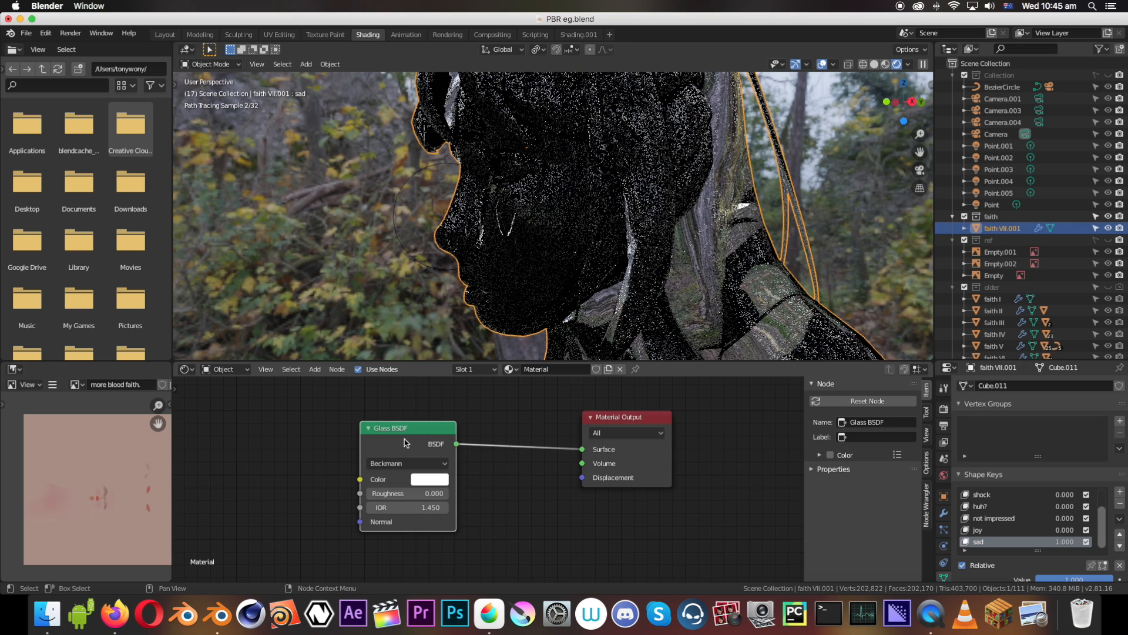
# Replace the Glass BSDF with a Refraction BSDF connected to the Material Output's Surface
pyautogui.press('x')
pyautogui.hotkey('shift', 'a')
pyautogui.moveTo(404, 439)
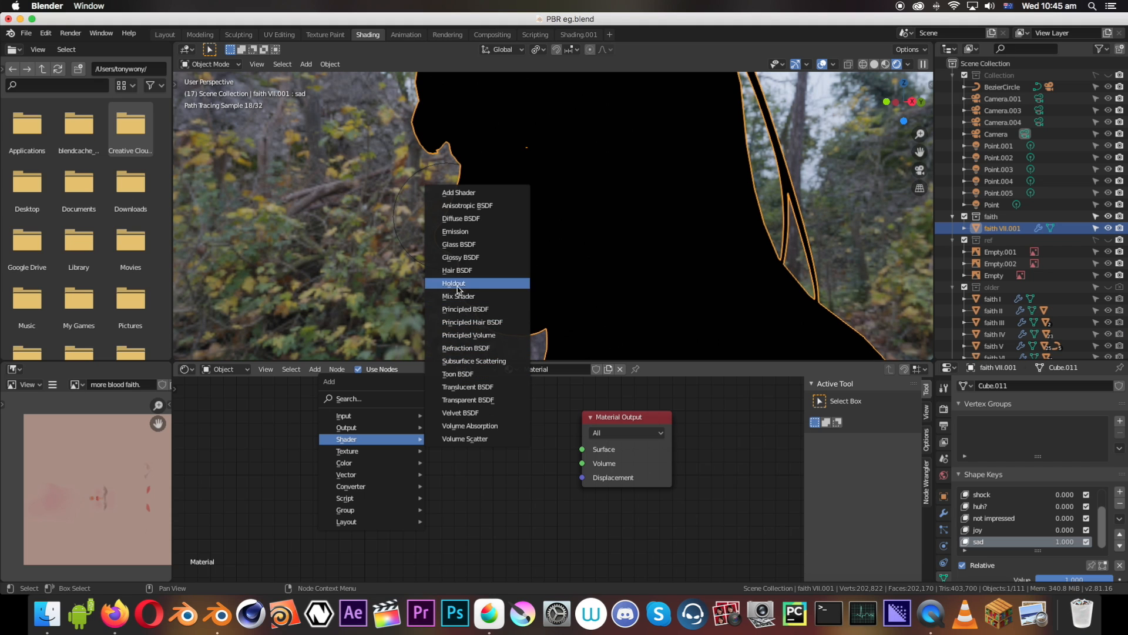
pyautogui.click(463, 348)
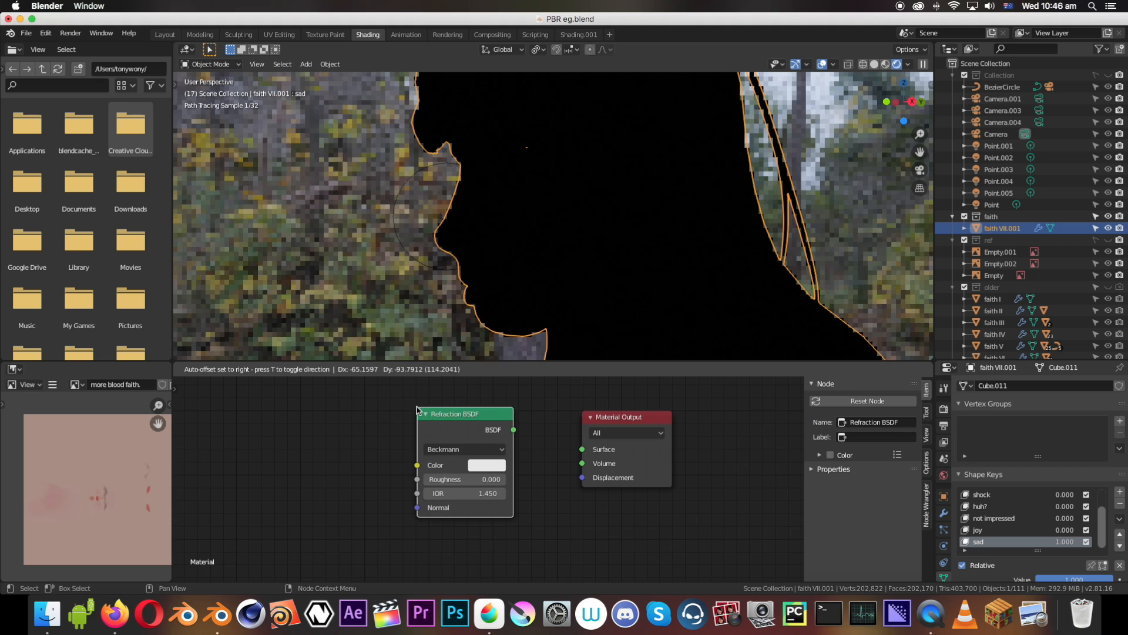
pyautogui.click(514, 411)
pyautogui.moveTo(518, 426); pyautogui.dragTo(582, 449)
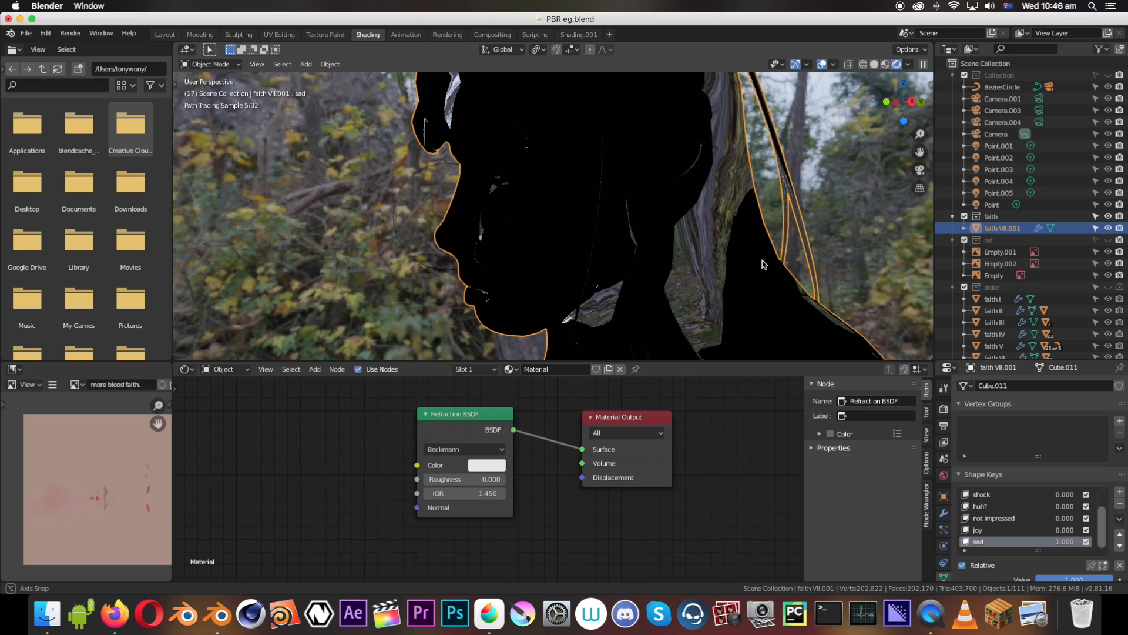
# Set the Refraction BSDF's roughness to 0.8 and inspect the effect on the bust
pyautogui.scroll(6, 757, 261)
pyautogui.scroll(-8, 711, 269)
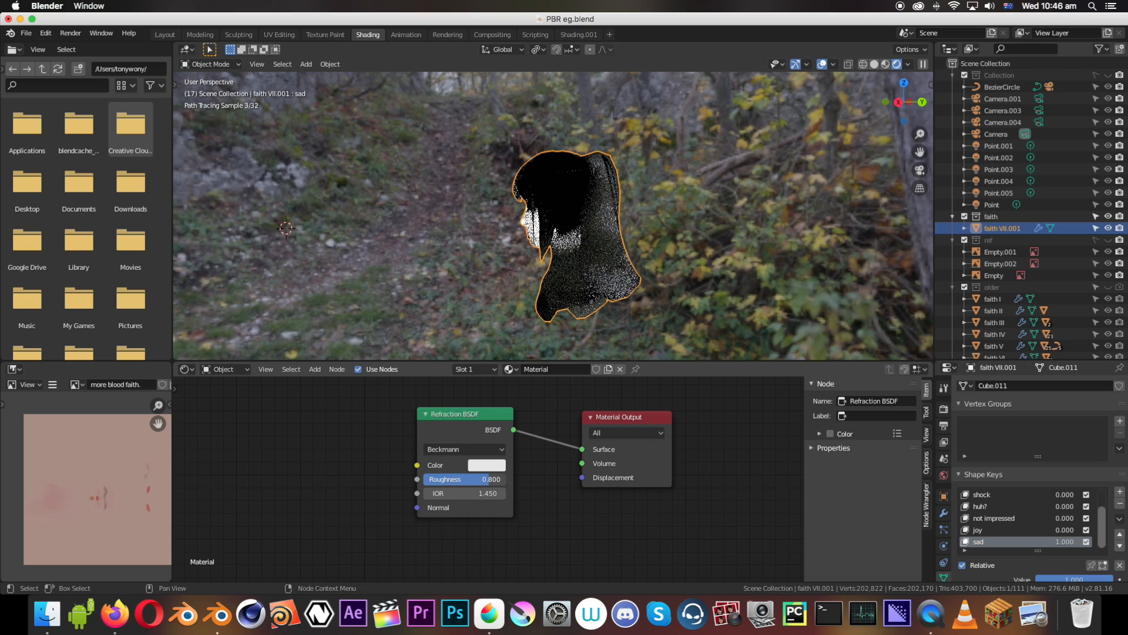
pyautogui.scroll(4, 593, 307)
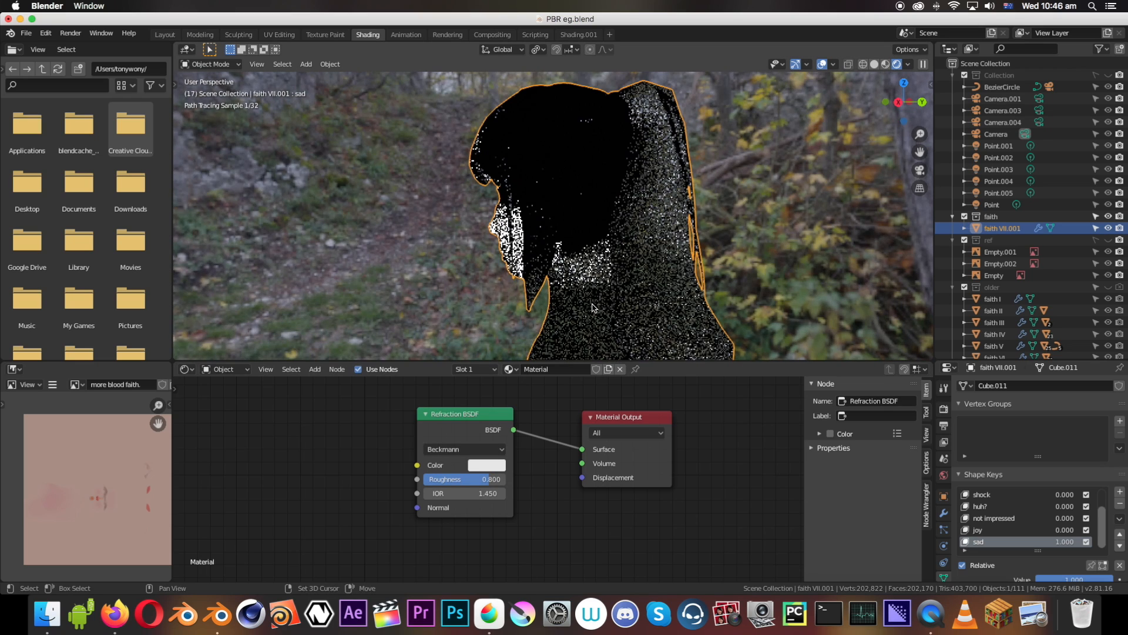
pyautogui.keyDown('shift'); pyautogui.moveTo(593, 308); pyautogui.dragTo(563, 274, button='middle'); pyautogui.keyUp('shift')
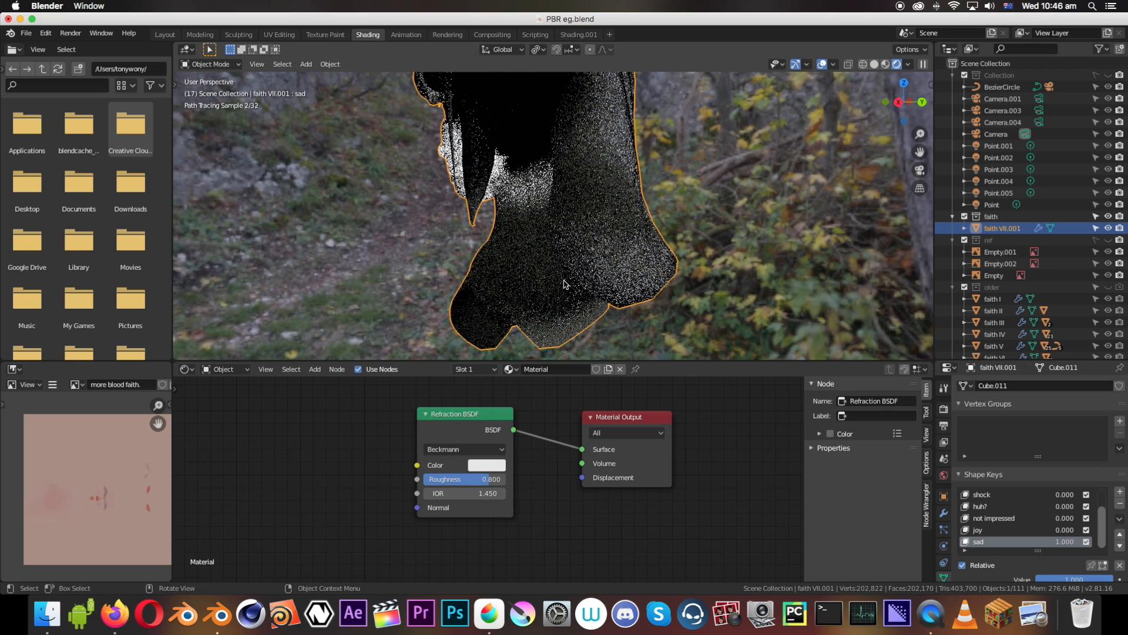
# Set the Refraction BSDF's roughness to 0 and its IOR to 0.9, and inspect the whole bust
pyautogui.moveTo(464, 479)
pyautogui.mouseDown()
pyautogui.moveTo(425, 479)
pyautogui.moveTo(461, 491)
pyautogui.mouseUp()
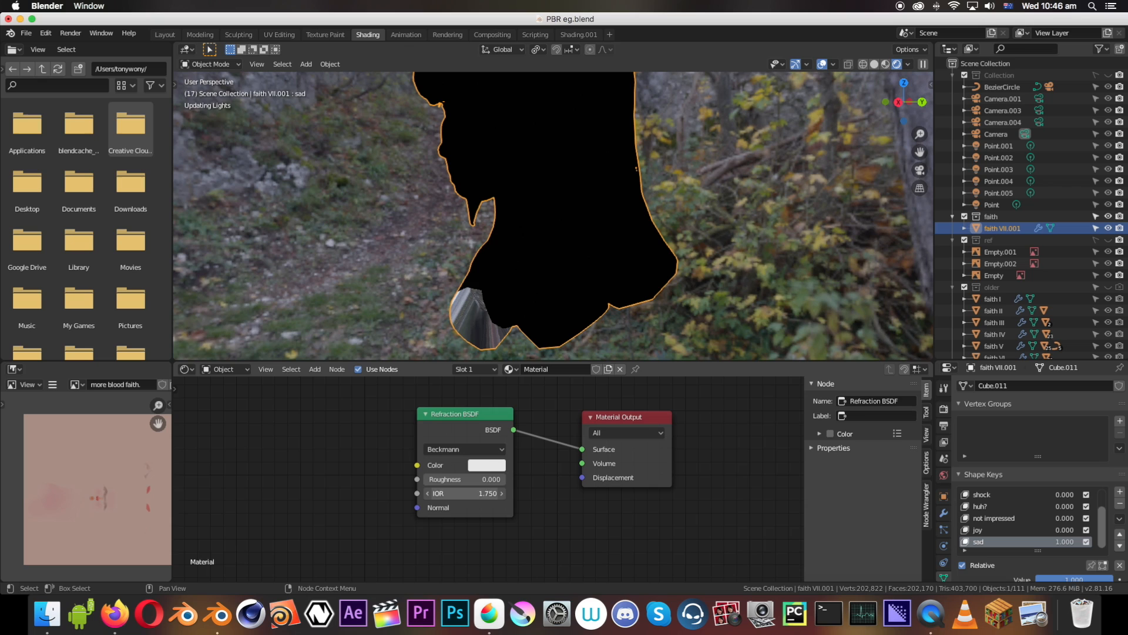
pyautogui.click(453, 494)
pyautogui.press('BackSpace')
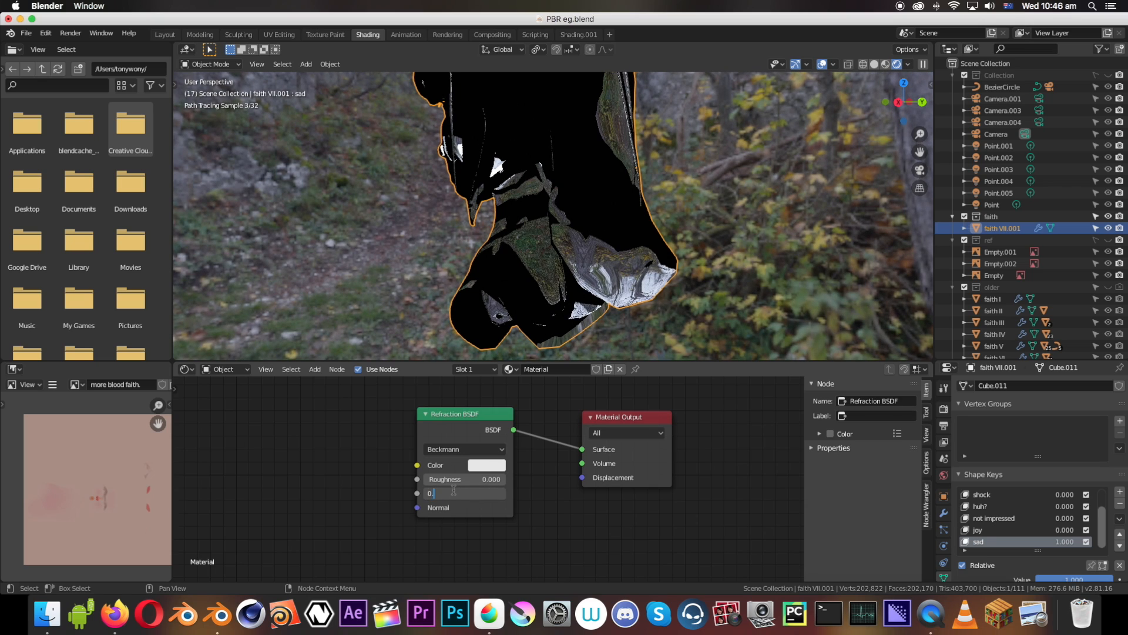
pyautogui.write('0.9')
pyautogui.press('Return')
pyautogui.moveTo(434, 253); pyautogui.dragTo(508, 226, button='middle')
pyautogui.scroll(-6, 580, 217)
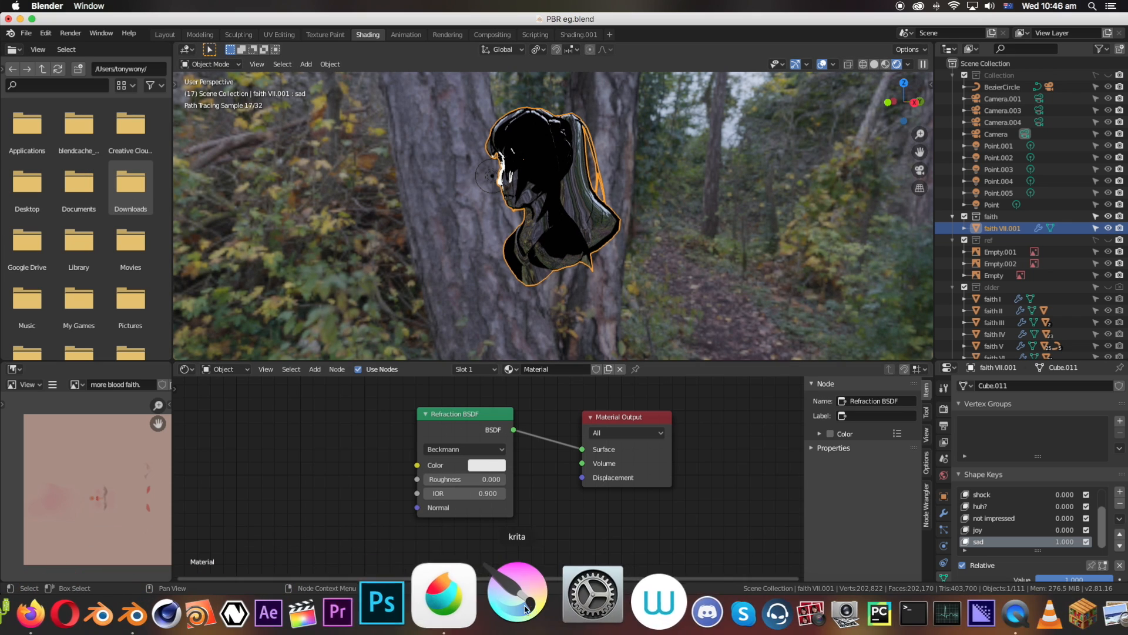
# Replace the Refraction BSDF with an Emission shader connected to the Material Output's Surface
pyautogui.press('x')
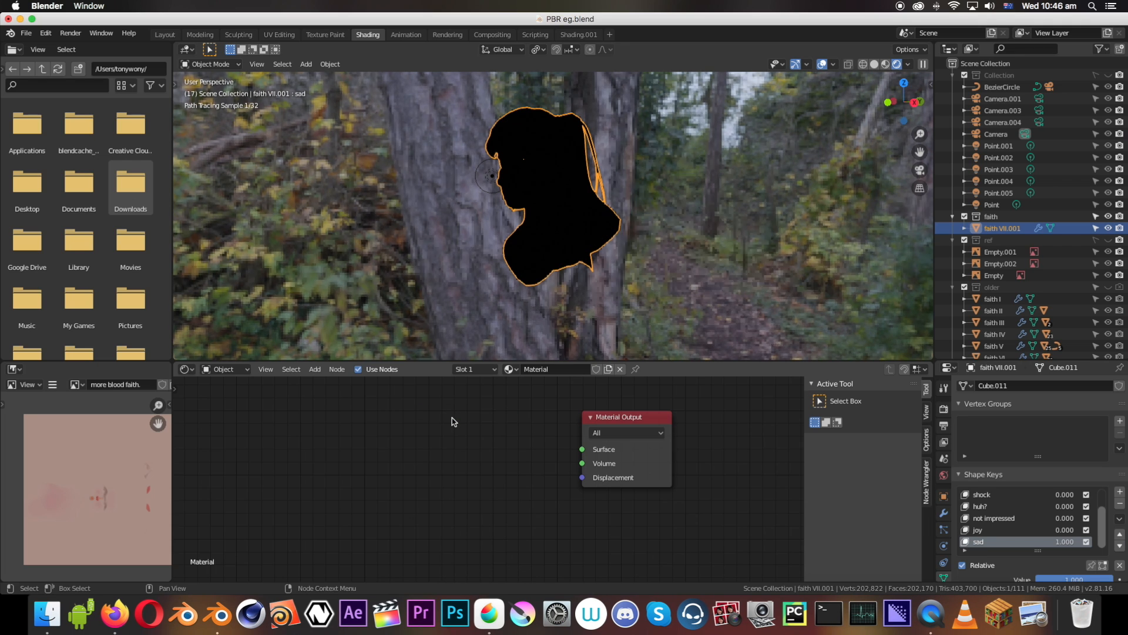
pyautogui.hotkey('shift', 'a')
pyautogui.moveTo(452, 421)
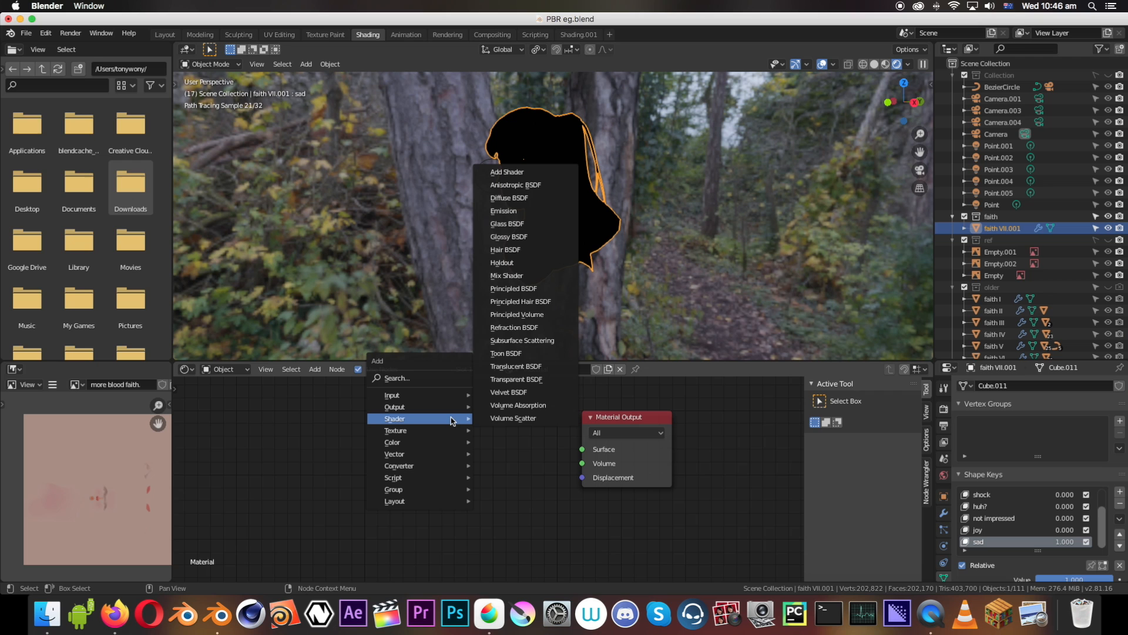
pyautogui.click(502, 211)
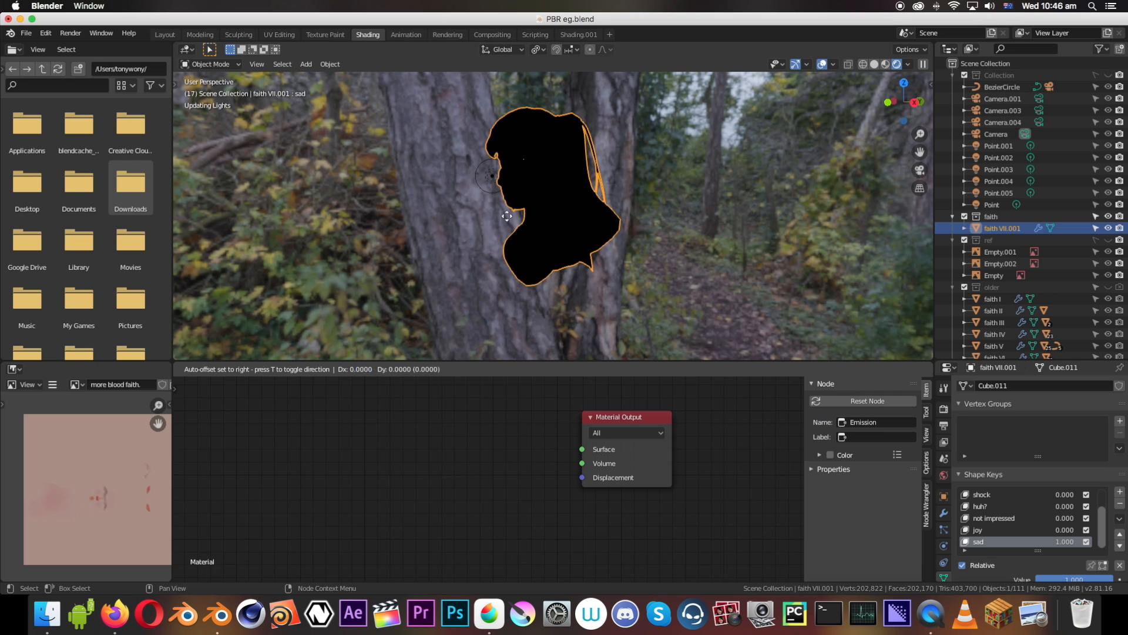
pyautogui.click(458, 438)
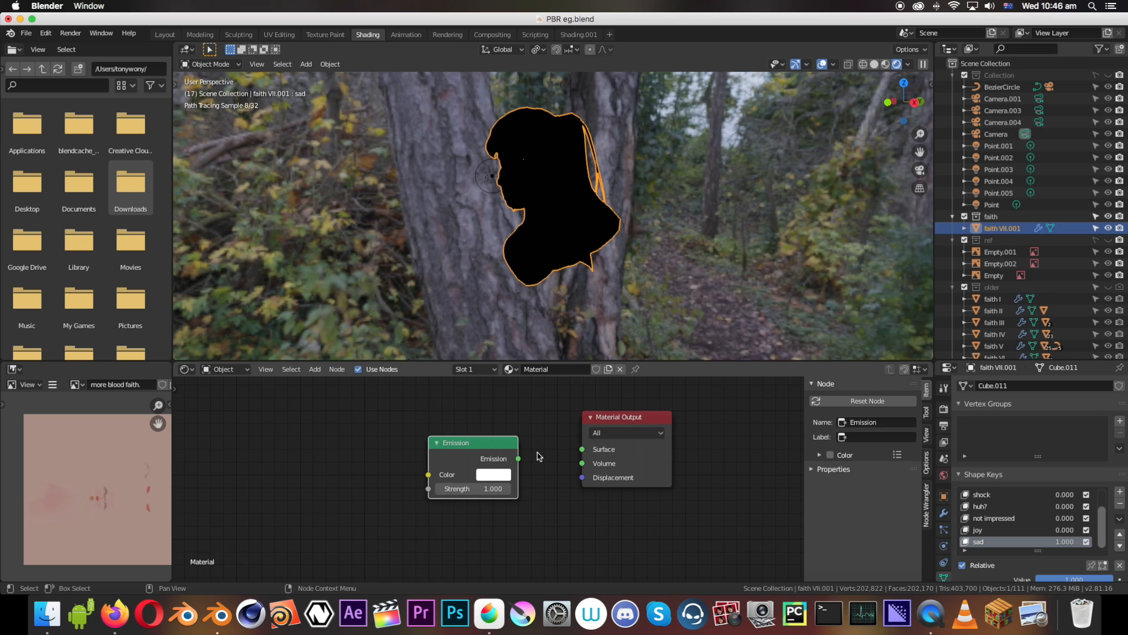
pyautogui.moveTo(519, 461); pyautogui.dragTo(530, 457)
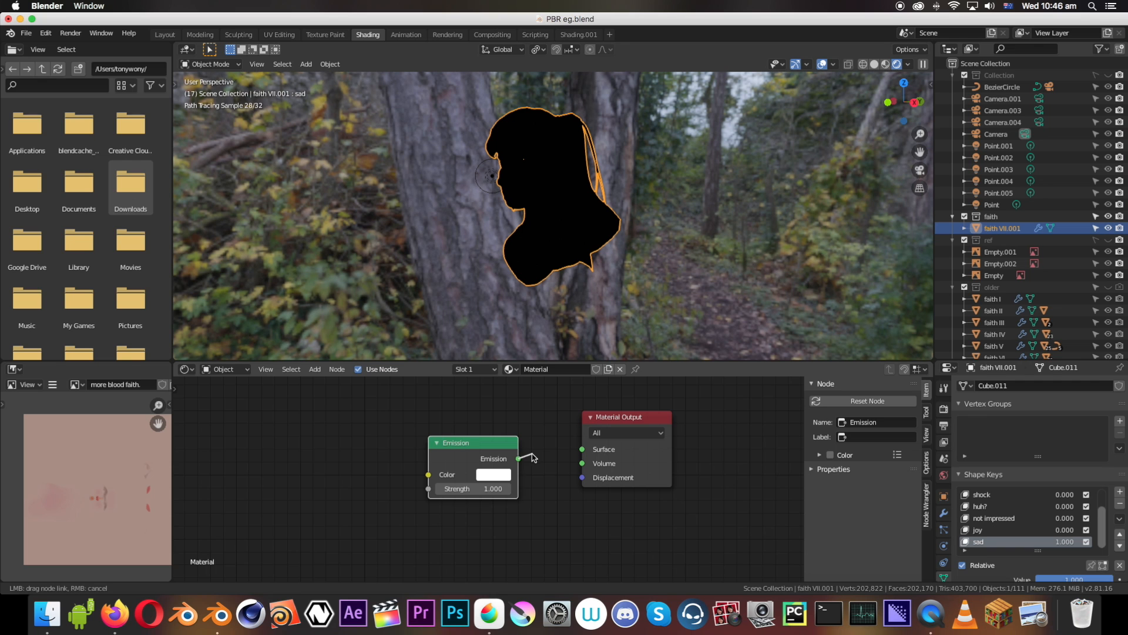
pyautogui.moveTo(590, 448); pyautogui.dragTo(590, 448)
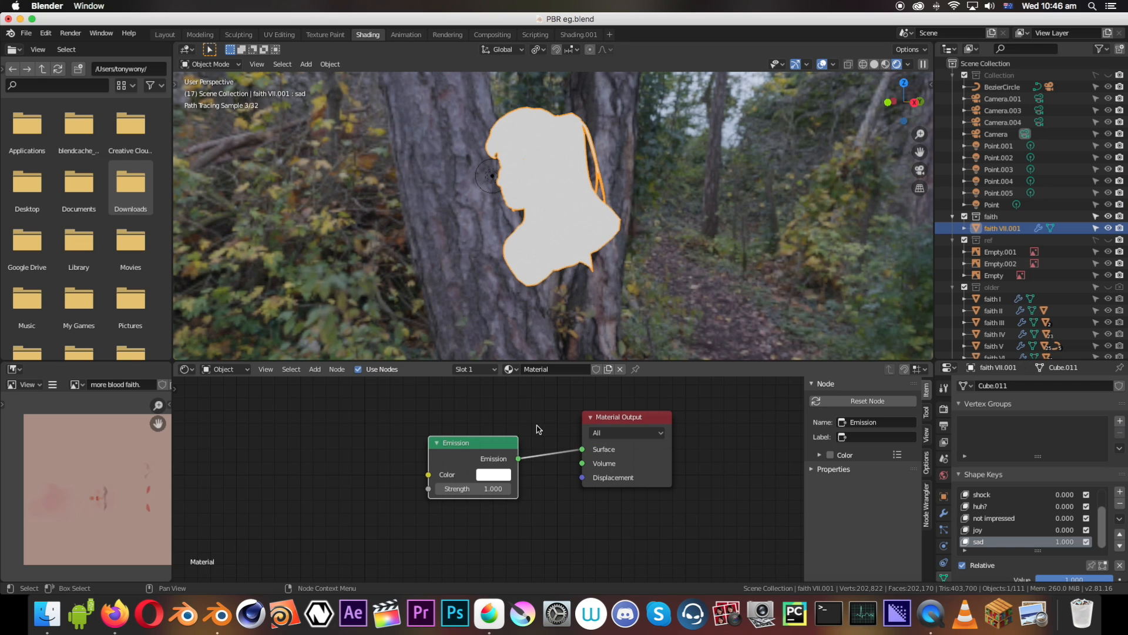
# Move the Emission node away from the Material Output and add a Diffuse BSDF below it
pyautogui.moveTo(524, 285)
pyautogui.mouseDown(button='middle')
pyautogui.moveTo(654, 254)
pyautogui.moveTo(531, 274)
pyautogui.moveTo(522, 288)
pyautogui.mouseUp(button='middle')
pyautogui.moveTo(501, 443); pyautogui.dragTo(392, 422)
pyautogui.hotkey('shift', 'a')
pyautogui.moveTo(392, 422)
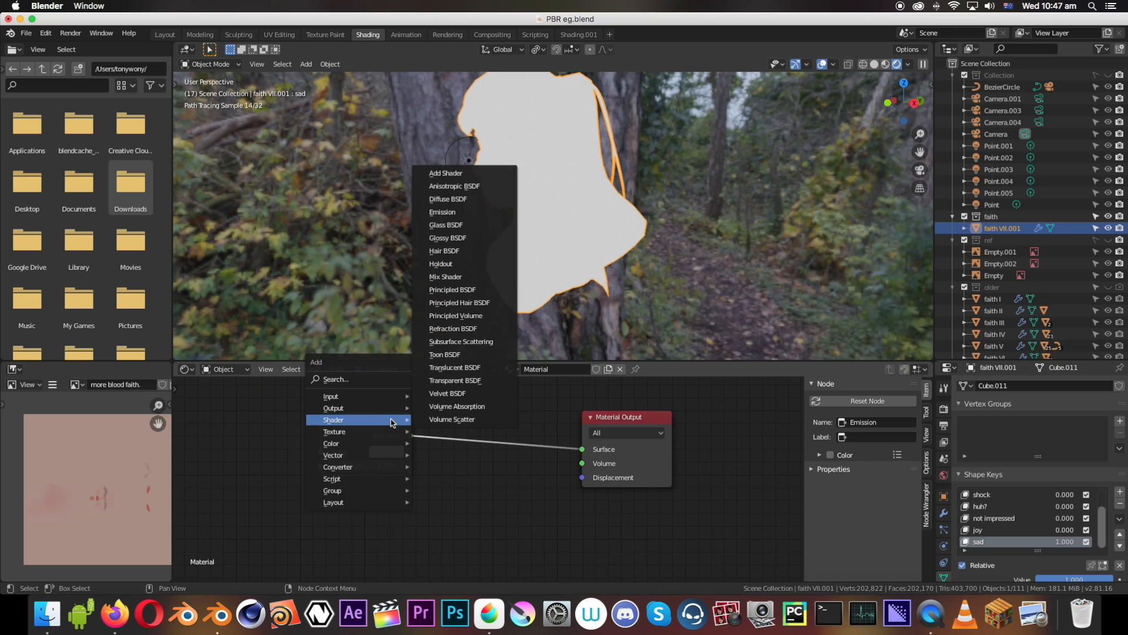
pyautogui.click(446, 199)
pyautogui.click(321, 479)
# Blend the Emission and Diffuse BSDF through a Mix Shader feeding the material's Surface, with a factor of 0.883
pyautogui.hotkey('shift', 'a')
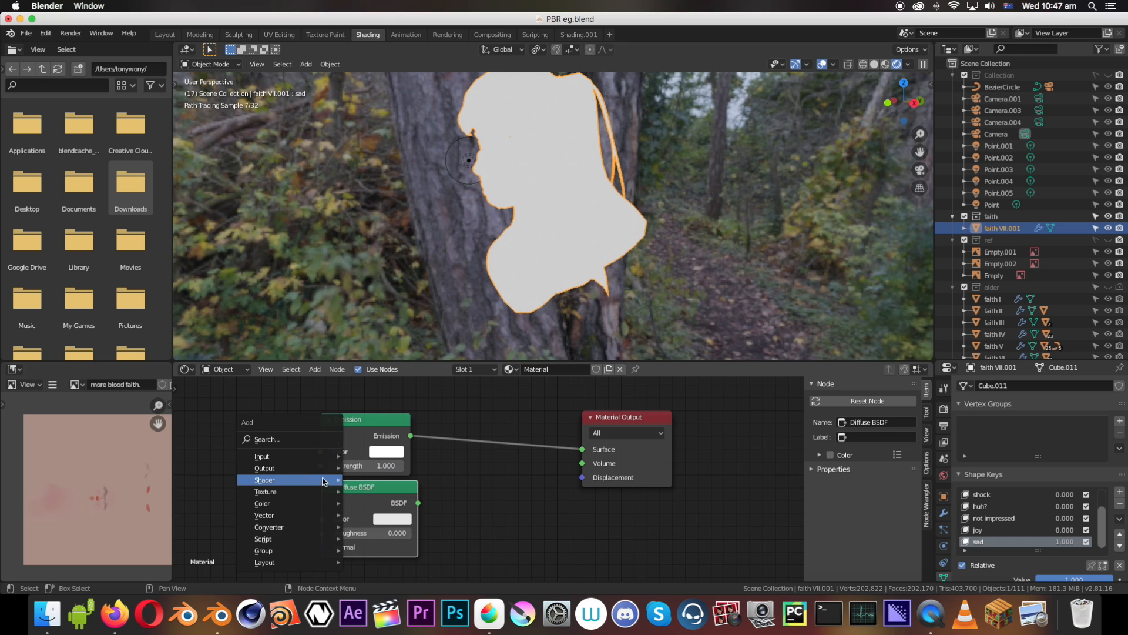
pyautogui.moveTo(322, 479)
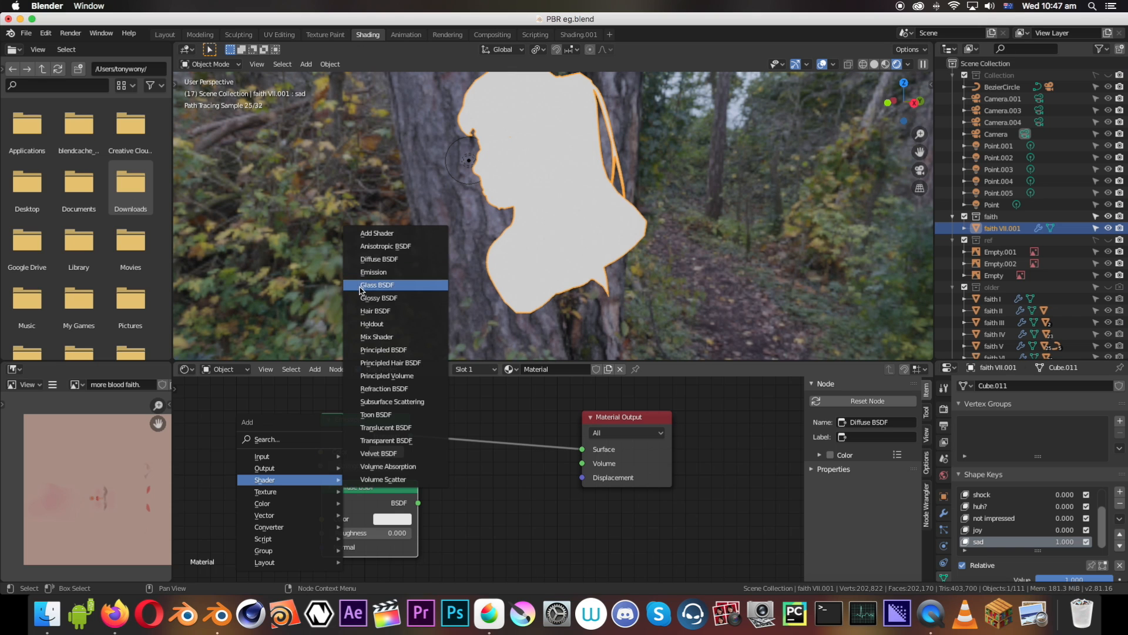
pyautogui.click(374, 336)
pyautogui.click(454, 433)
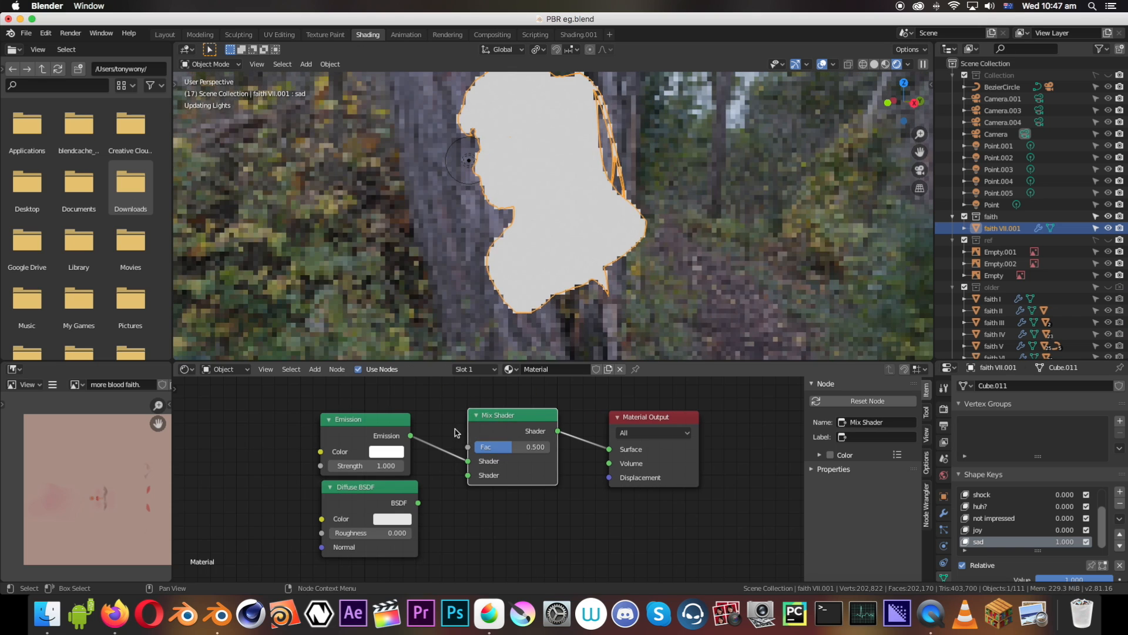
pyautogui.moveTo(417, 507); pyautogui.dragTo(471, 471)
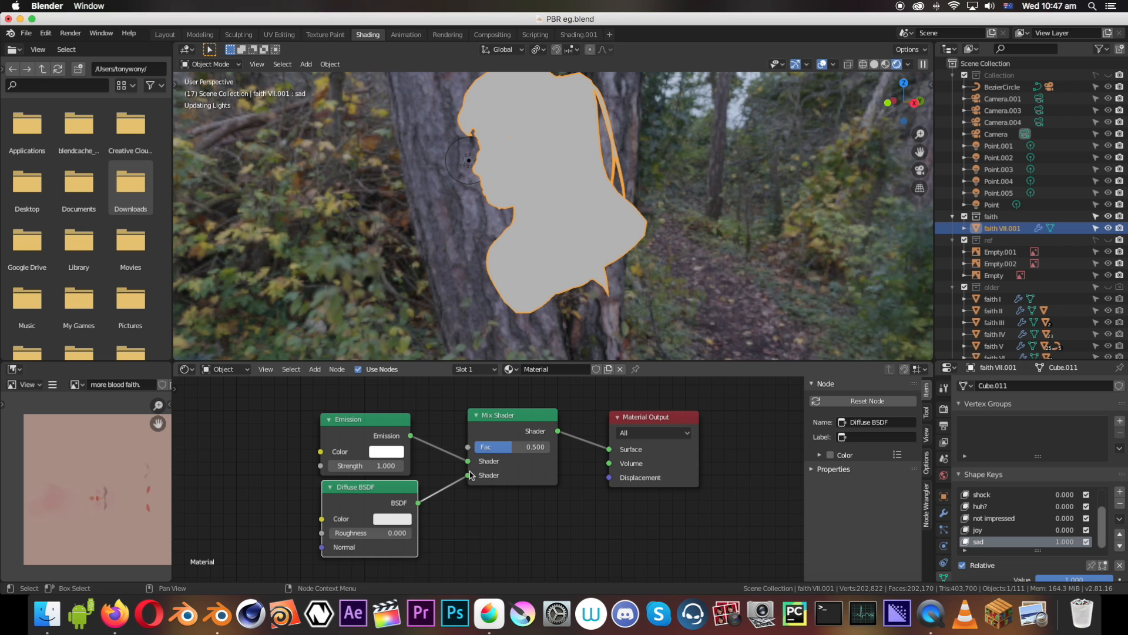
pyautogui.scroll(5, 506, 200)
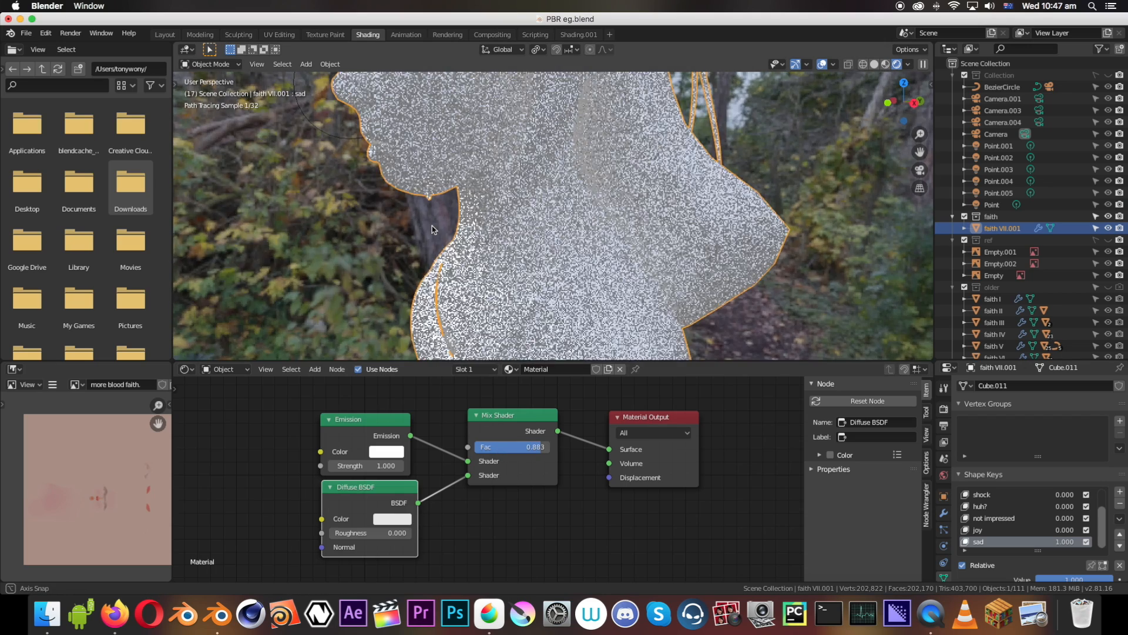
# Delete the point light beside the bust's face and reselect the bust
pyautogui.moveTo(432, 226)
pyautogui.mouseDown(button='middle')
pyautogui.moveTo(509, 234)
pyautogui.moveTo(513, 174)
pyautogui.mouseUp(button='middle')
pyautogui.scroll(-8, 510, 234)
pyautogui.scroll(2, 513, 175)
pyautogui.click(514, 176)
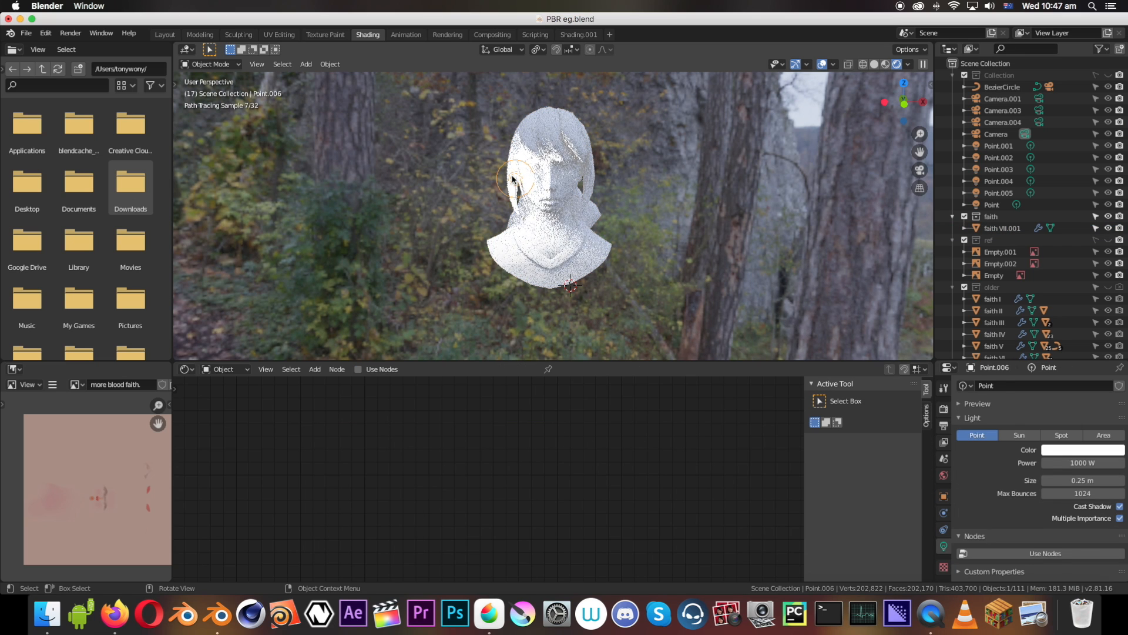
pyautogui.press('x')
pyautogui.click(512, 177)
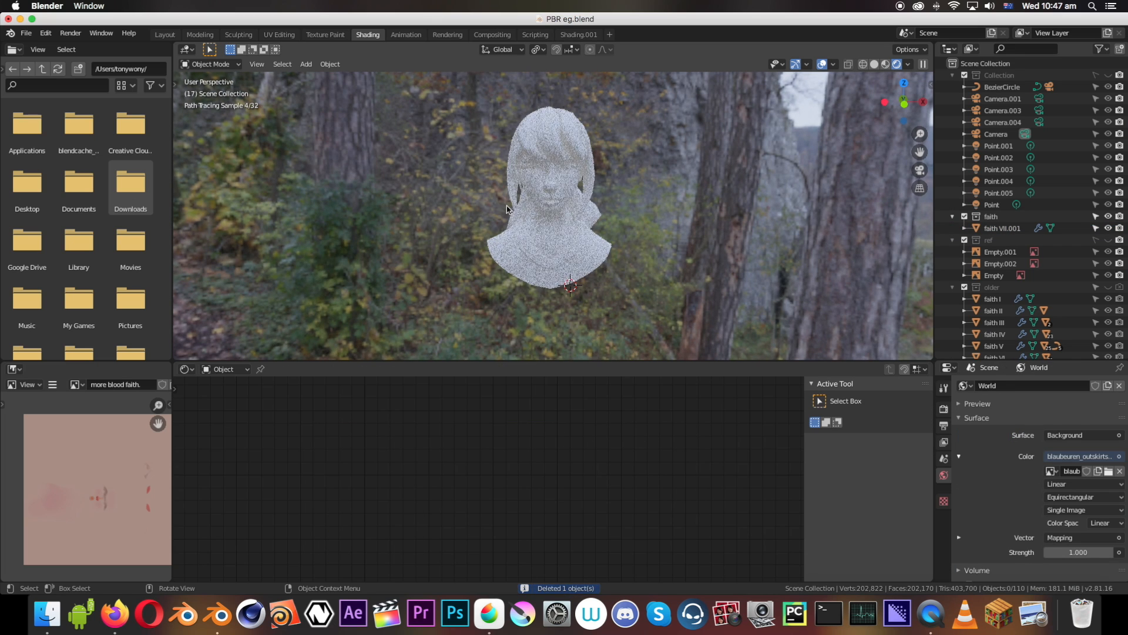
pyautogui.click(549, 196)
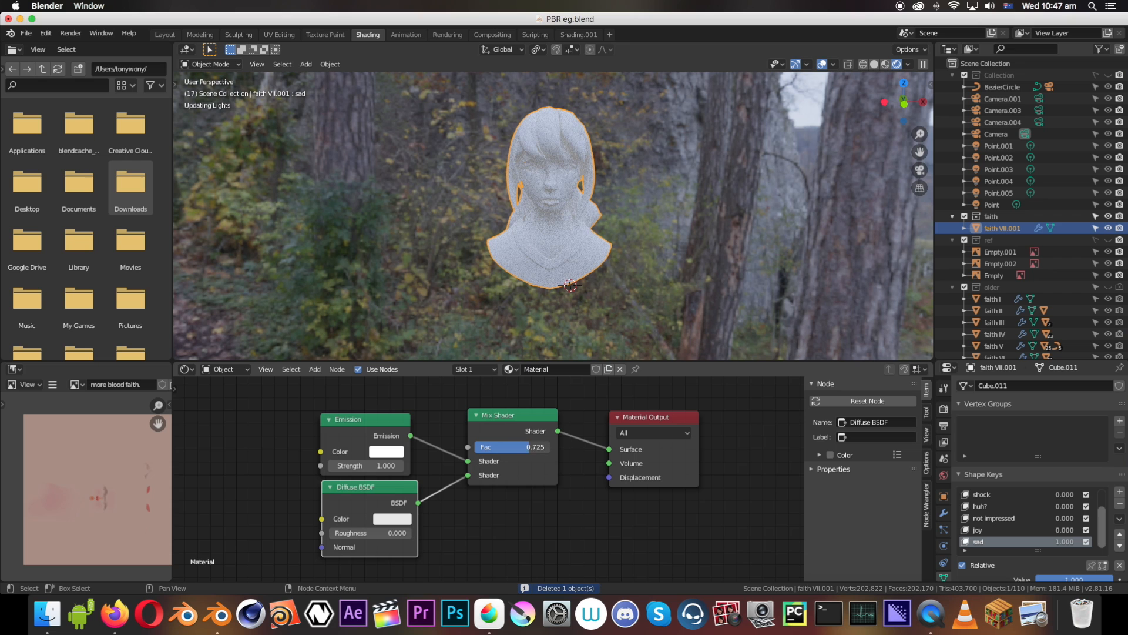
# Set the Emission strength to 28.600 and the Mix Shader factor to 0.833, viewing the bust from the side
pyautogui.moveTo(365, 466); pyautogui.dragTo(452, 466)
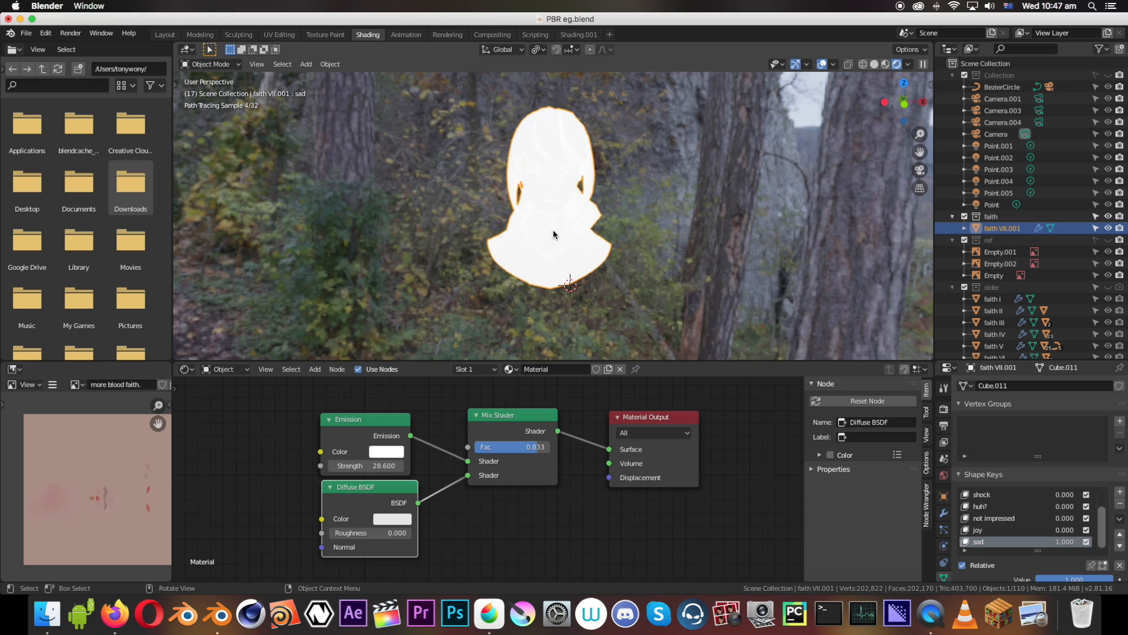
pyautogui.scroll(2, 552, 229)
pyautogui.moveTo(553, 228); pyautogui.dragTo(582, 234, button='middle')
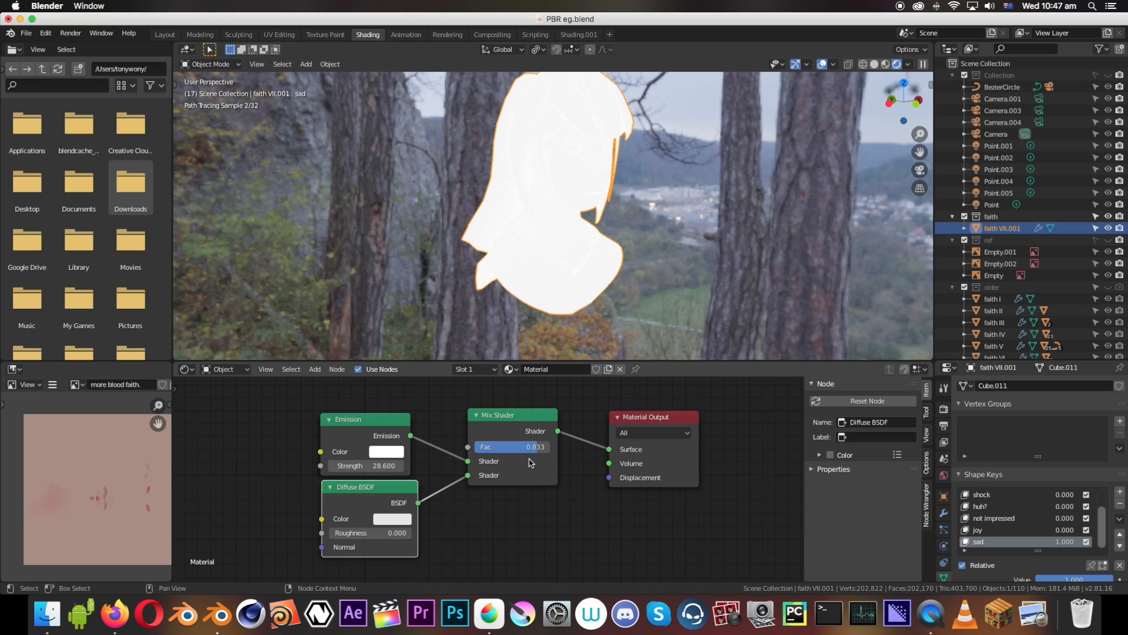
# Change the Diffuse BSDF color to pink and the Emission color to light blue
pyautogui.click(380, 521)
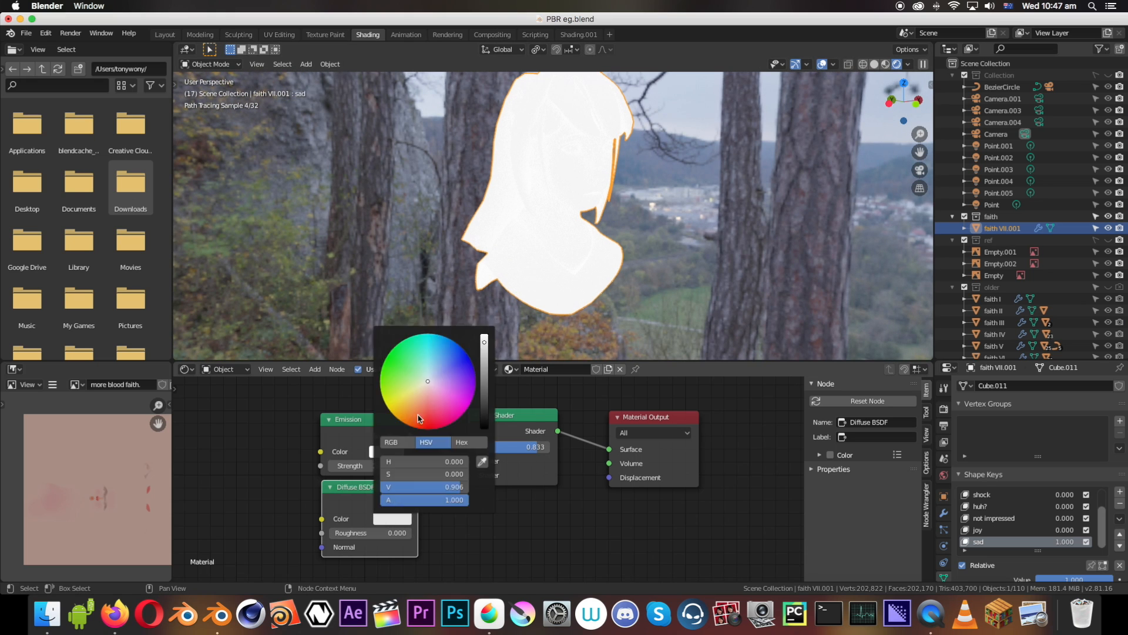
pyautogui.click(397, 520)
pyautogui.moveTo(420, 386); pyautogui.dragTo(439, 407)
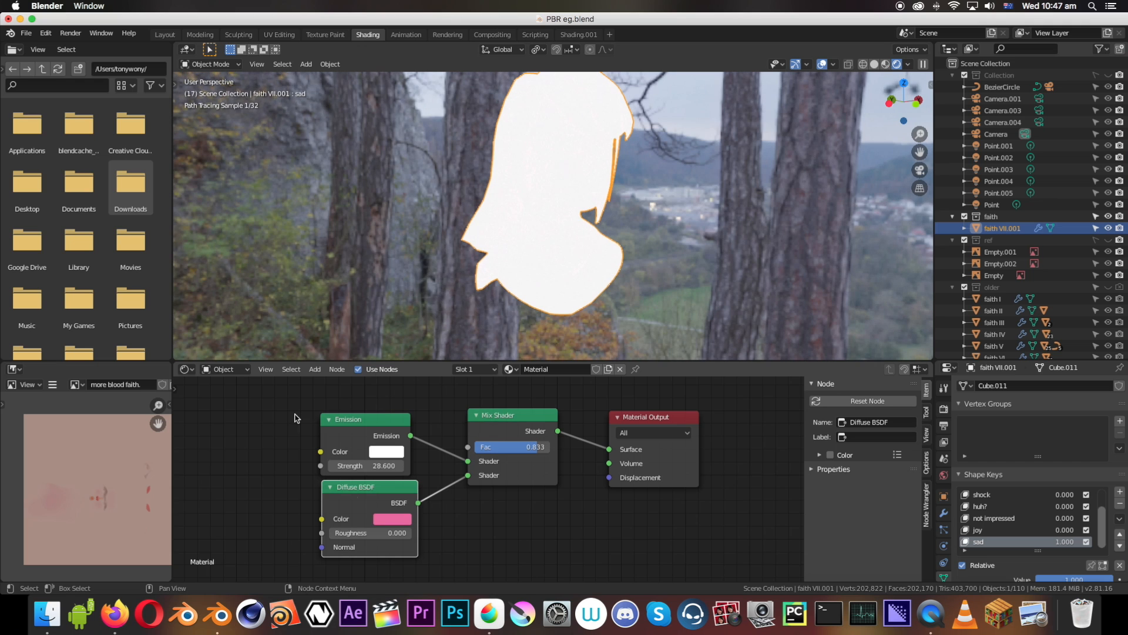
pyautogui.click(386, 451)
pyautogui.click(400, 278)
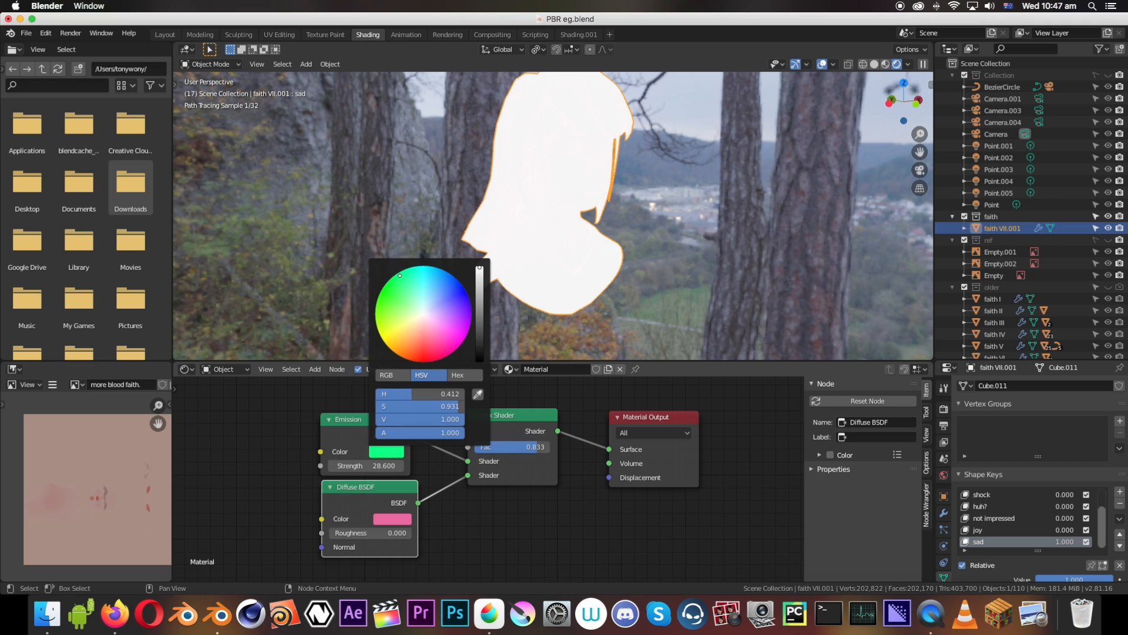
pyautogui.moveTo(400, 278)
pyautogui.mouseDown()
pyautogui.moveTo(465, 315)
pyautogui.moveTo(441, 304)
pyautogui.mouseUp()
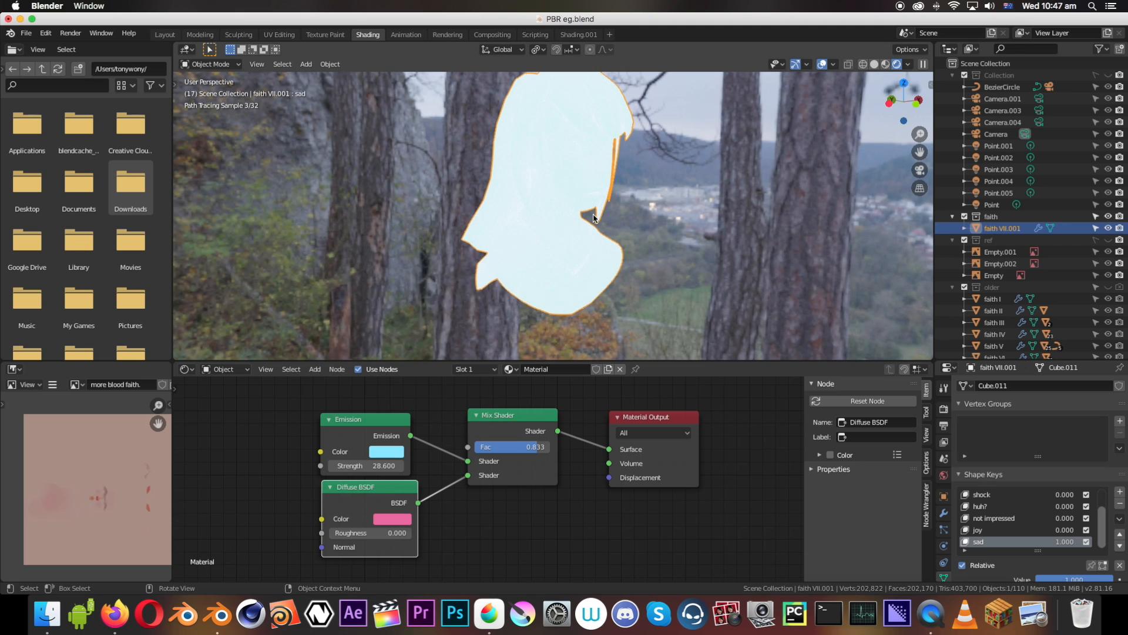
# Add a cube mesh to the scene and move it away from its starting position
pyautogui.moveTo(588, 214); pyautogui.dragTo(542, 242, button='middle')
pyautogui.hotkey('shift', 'a')
pyautogui.moveTo(541, 241)
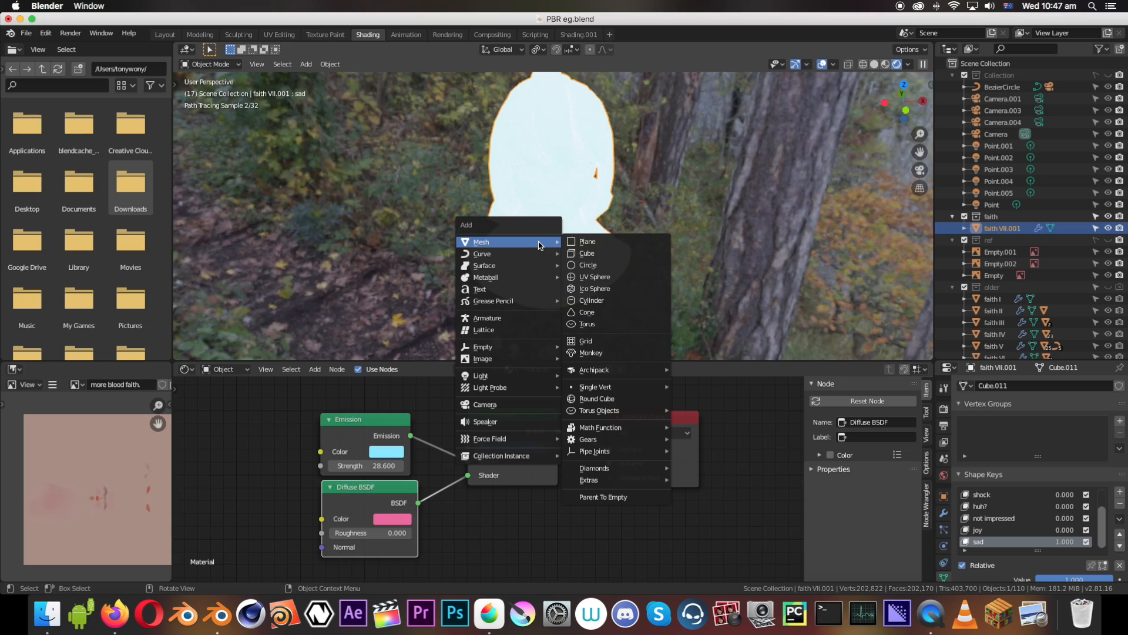
pyautogui.click(588, 253)
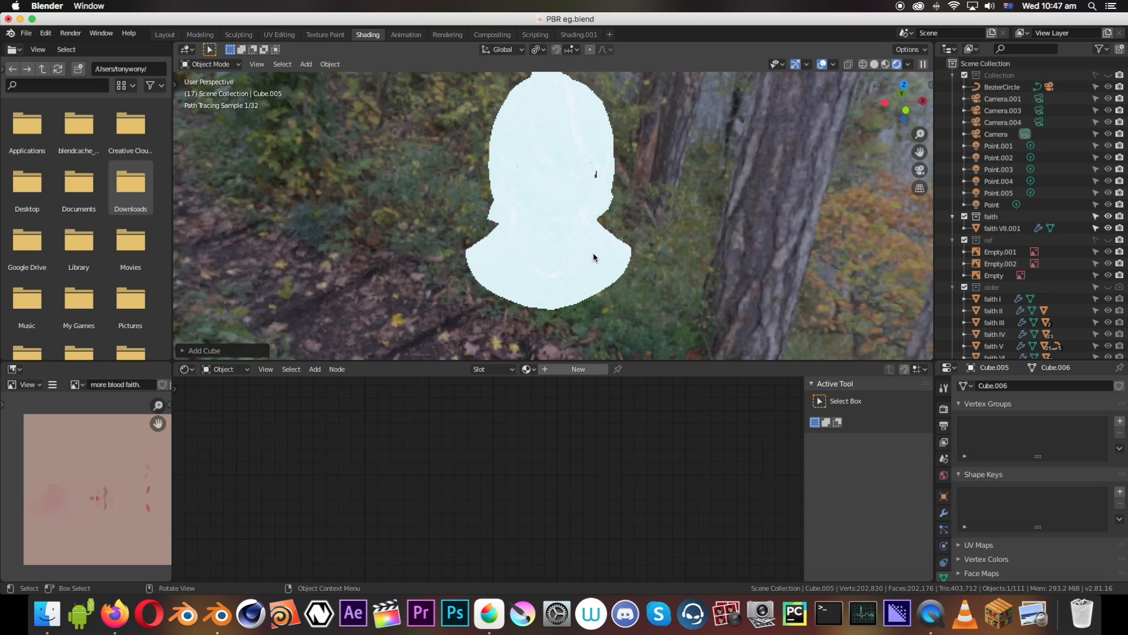
pyautogui.press('g')
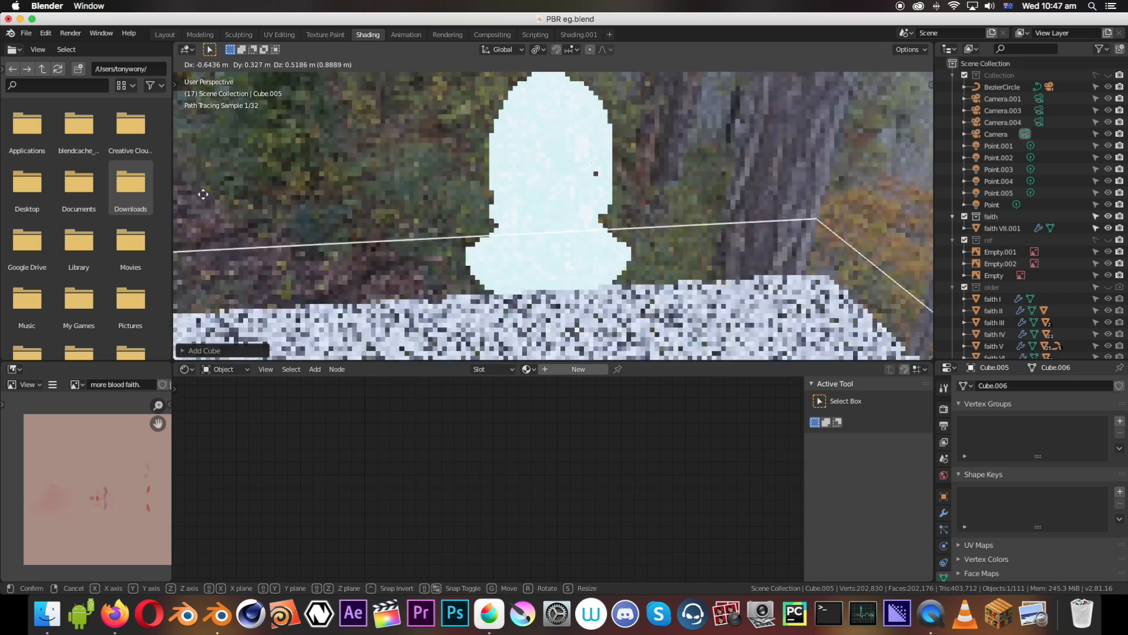
pyautogui.click(265, 206)
# Move the cube in front of the bust's face and save the file
pyautogui.scroll(-6, 484, 197)
pyautogui.moveTo(484, 197); pyautogui.dragTo(606, 206, button='middle')
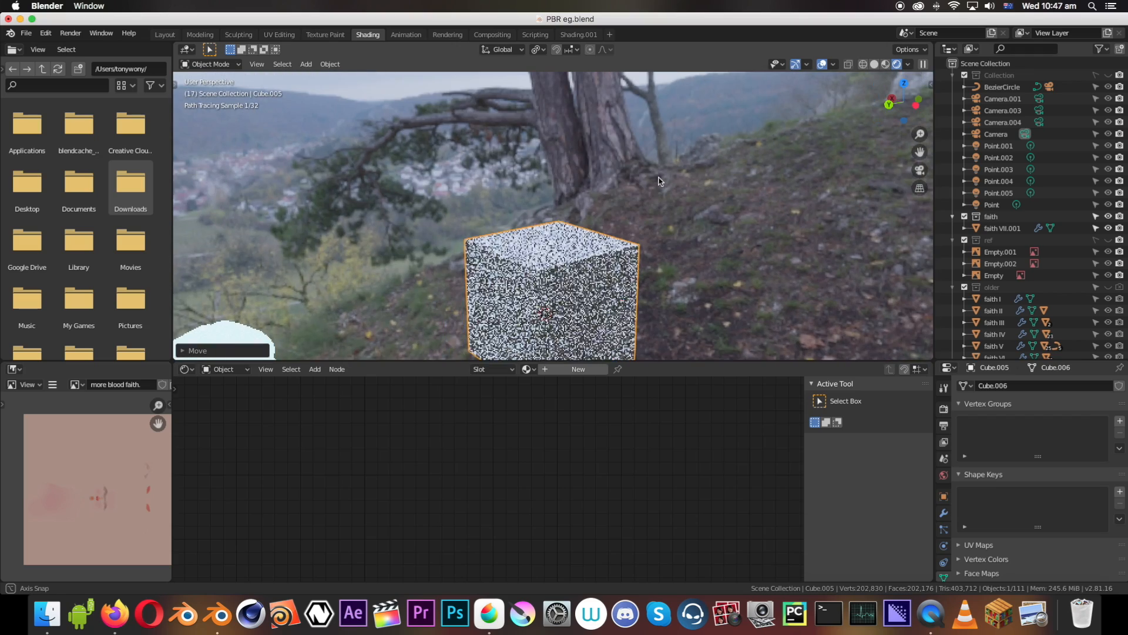
pyautogui.press('g')
pyautogui.click(365, 283)
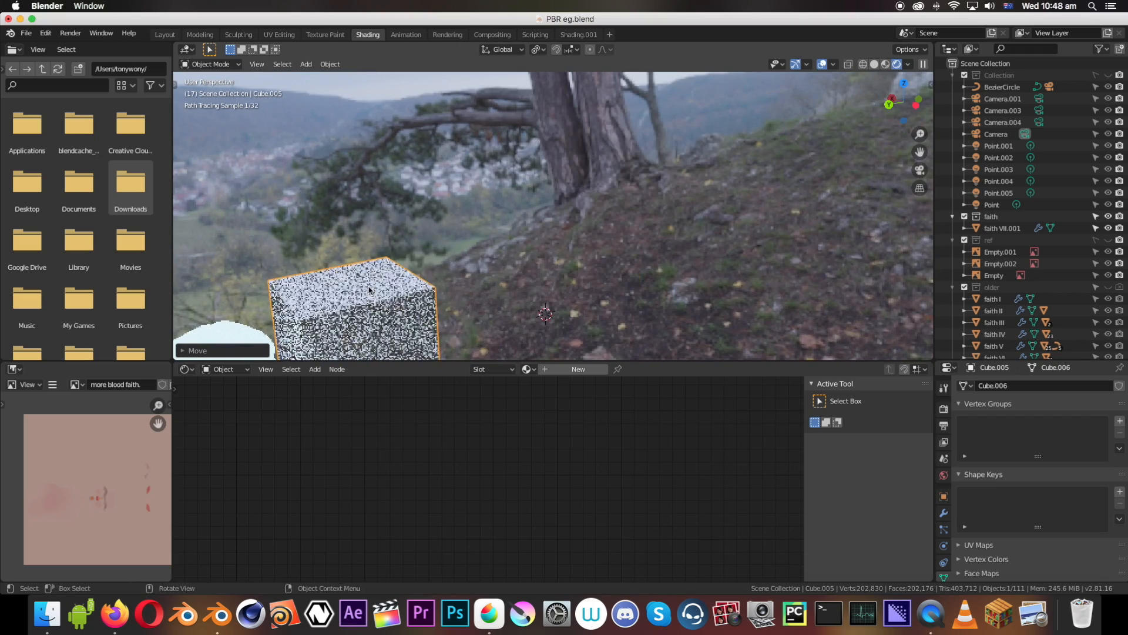
pyautogui.keyDown('shift'); pyautogui.moveTo(365, 283); pyautogui.dragTo(717, 224, button='middle'); pyautogui.keyUp('shift')
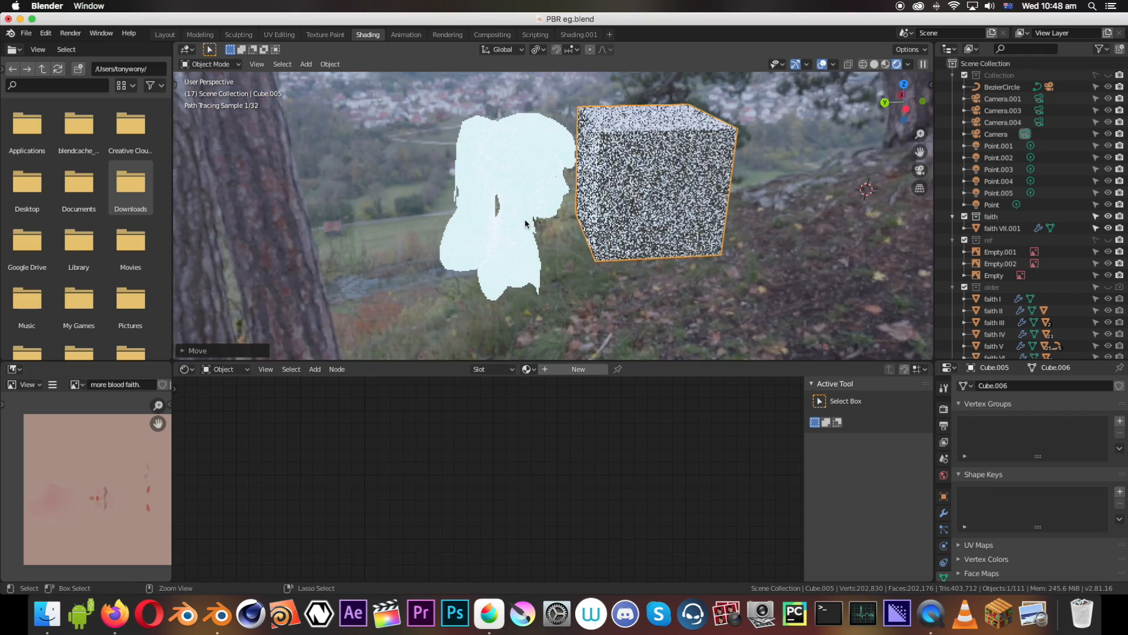
pyautogui.press('super+s')
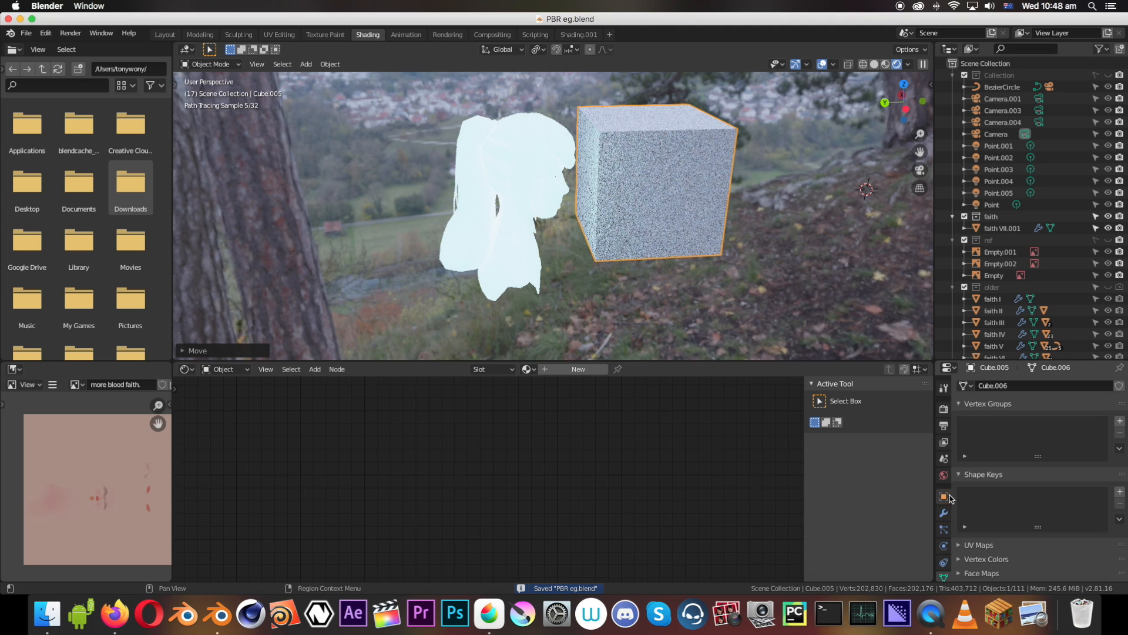
# Unlink the image from the World's Environment Texture and inspect the bust's light falling on the cube
pyautogui.click(944, 459)
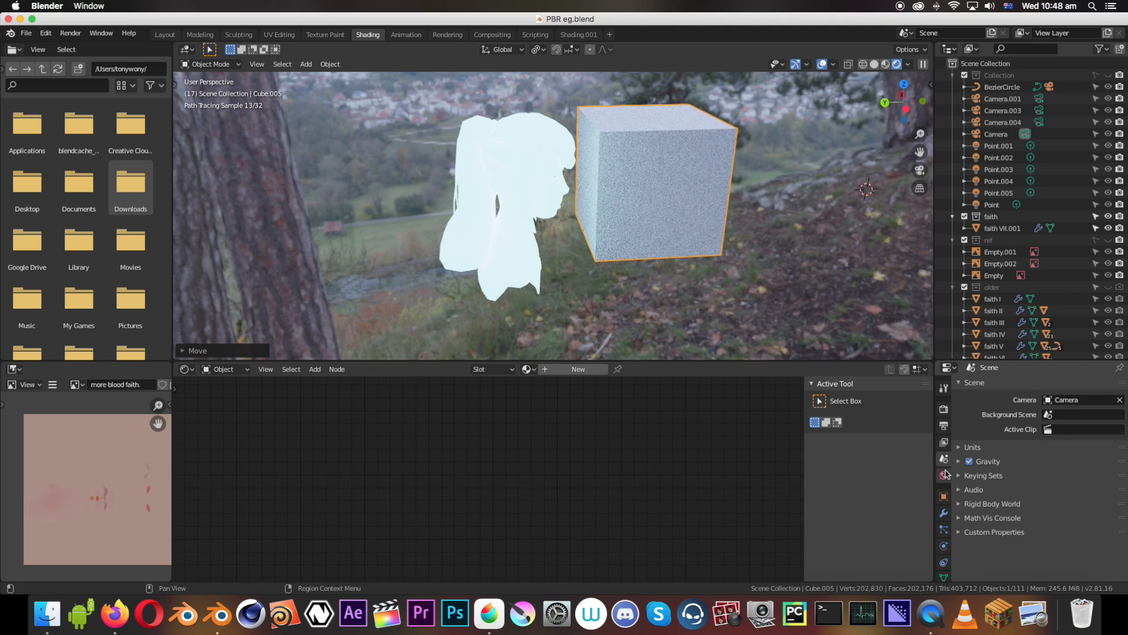
pyautogui.click(945, 472)
pyautogui.click(947, 459)
pyautogui.click(944, 474)
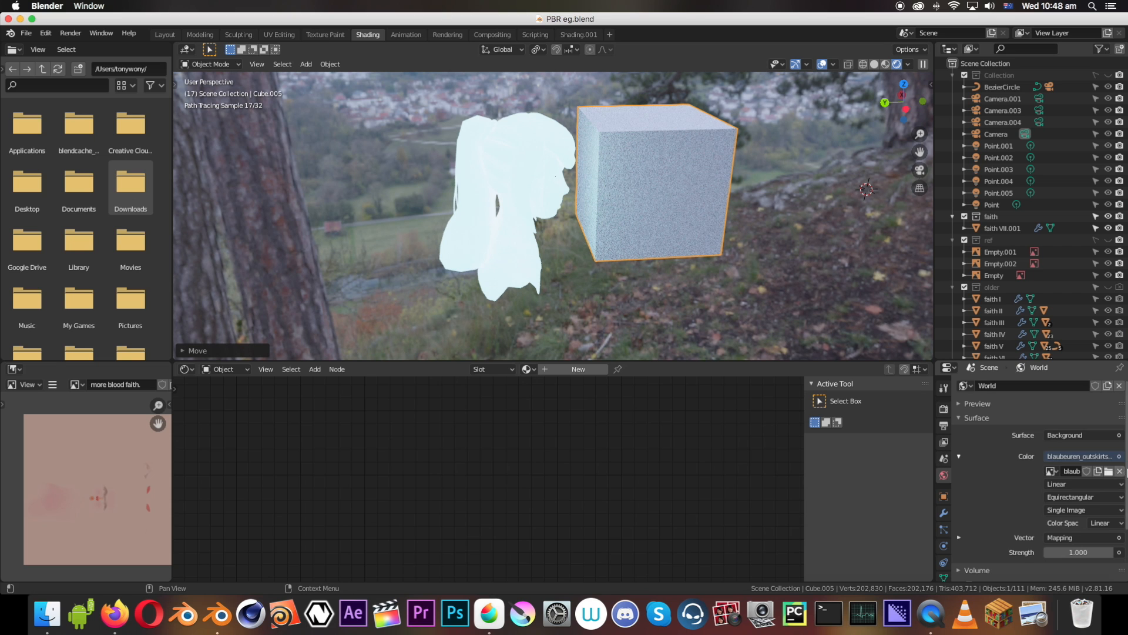
pyautogui.click(1119, 471)
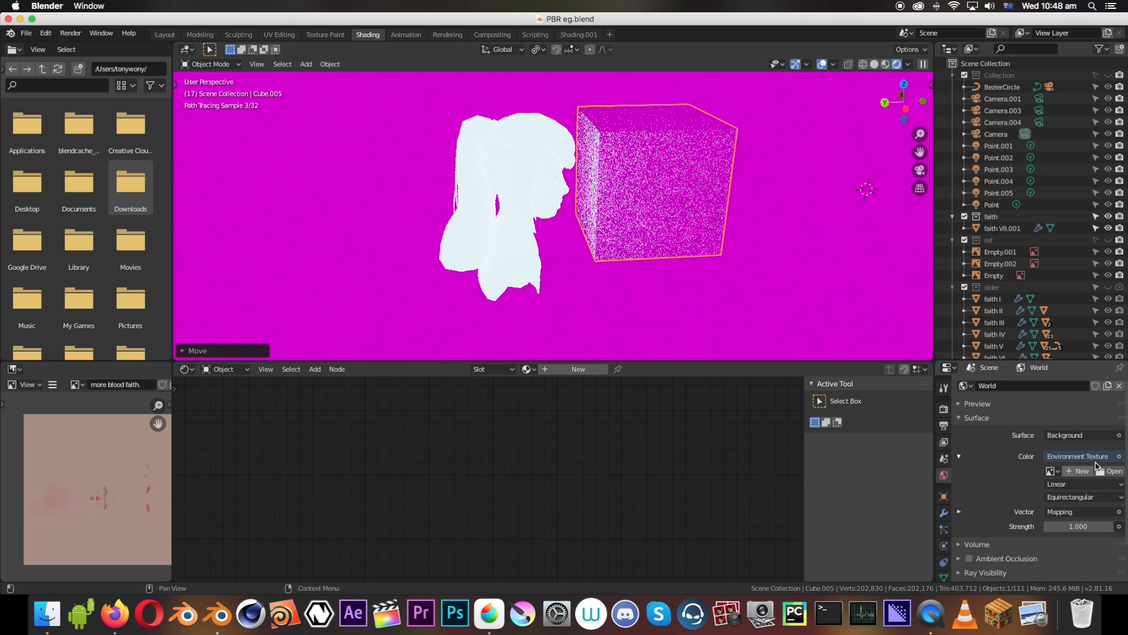
pyautogui.scroll(-2, 978, 450)
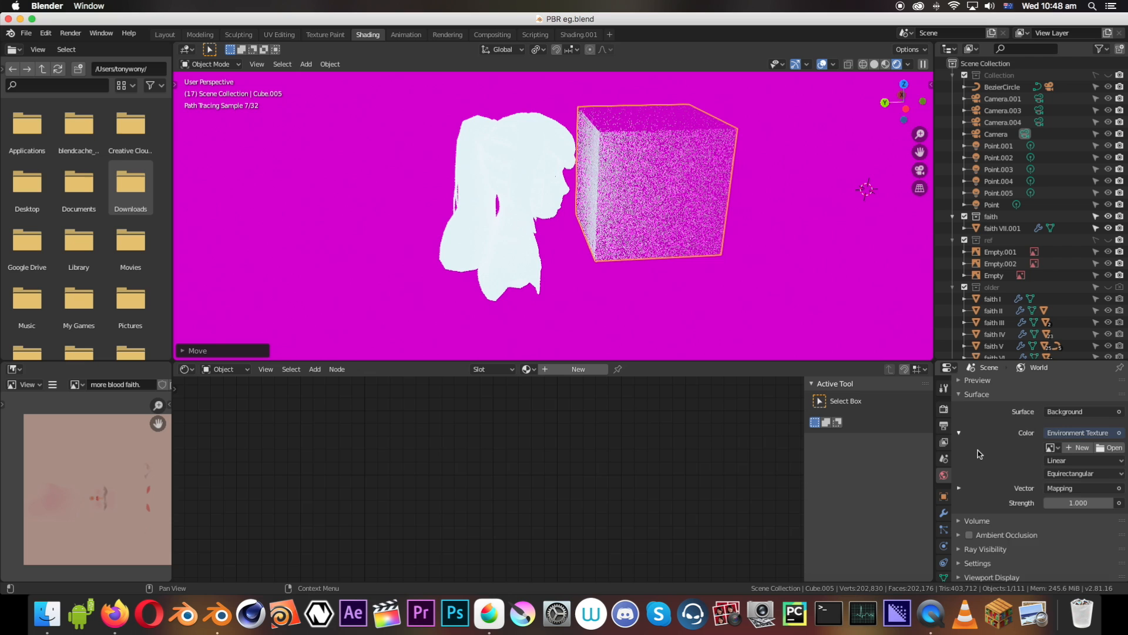
pyautogui.scroll(2, 978, 450)
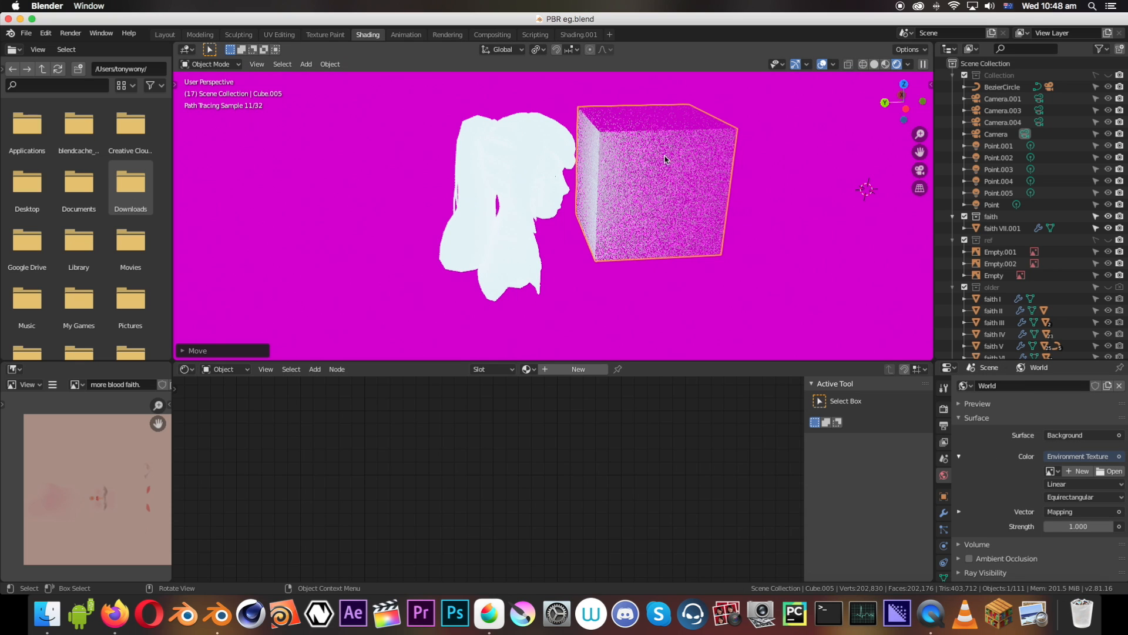
pyautogui.scroll(4, 563, 148)
pyautogui.scroll(-4, 559, 151)
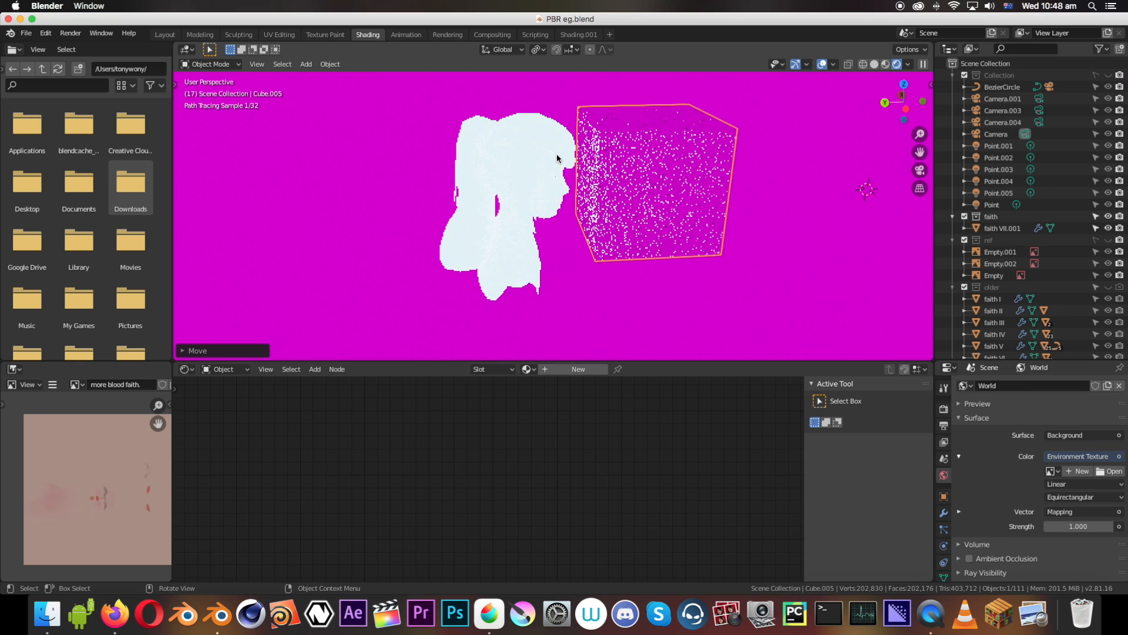
pyautogui.moveTo(528, 170); pyautogui.dragTo(606, 162, button='middle')
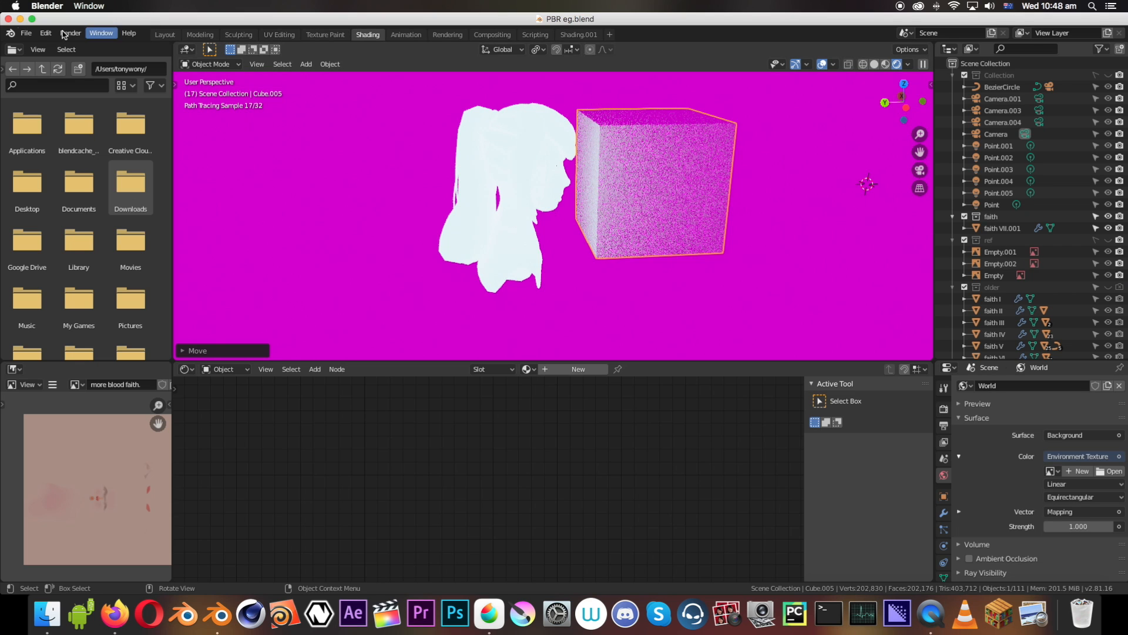
# Switch to MediBang Paint Pro, show the handwritten notes on Layer1 and make the window full screen
pyautogui.click(33, 20)
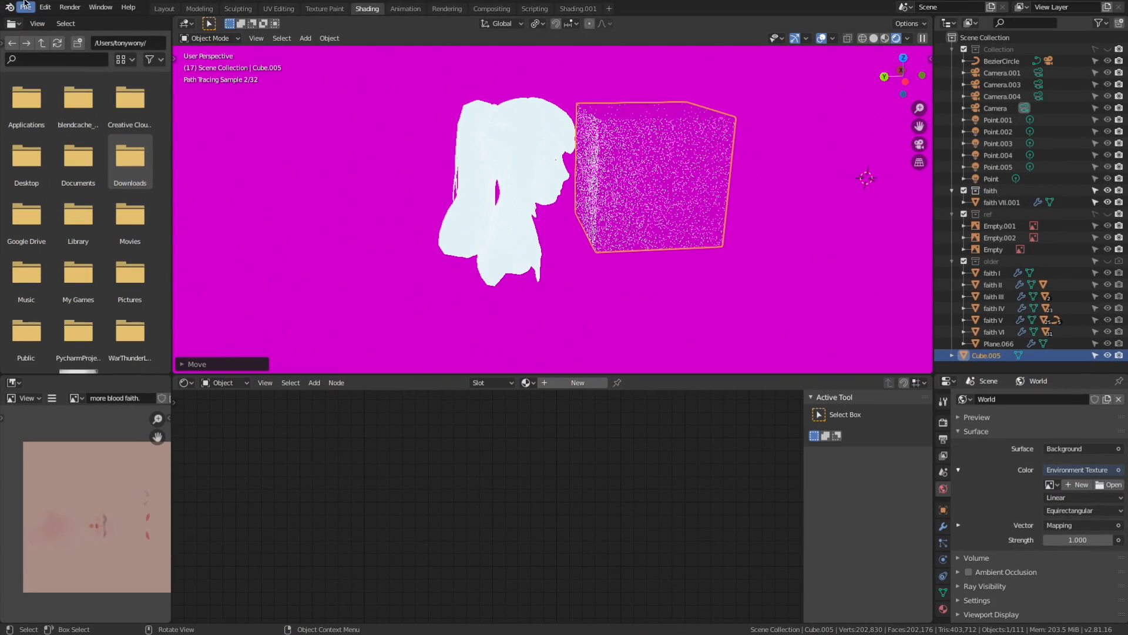
pyautogui.click(33, 19)
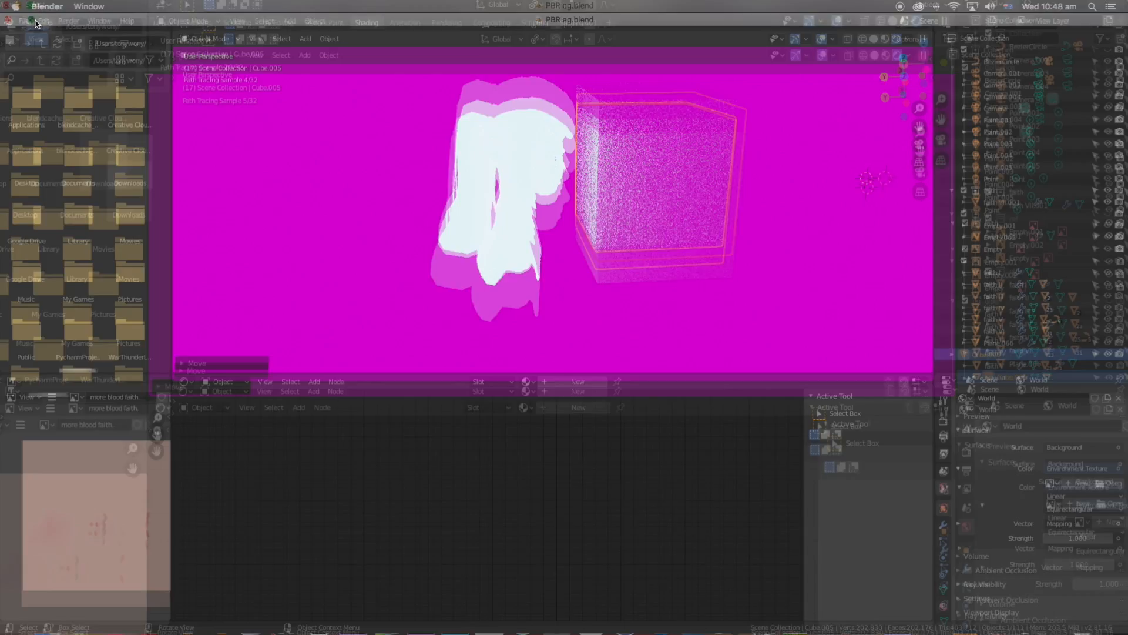
pyautogui.click(478, 628)
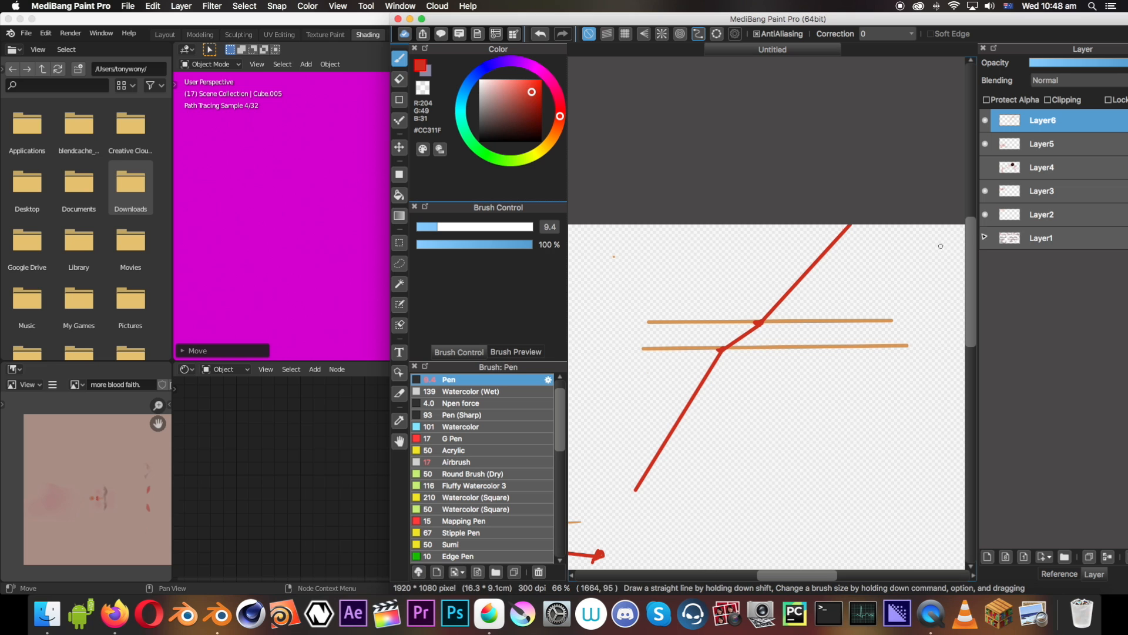
pyautogui.click(987, 238)
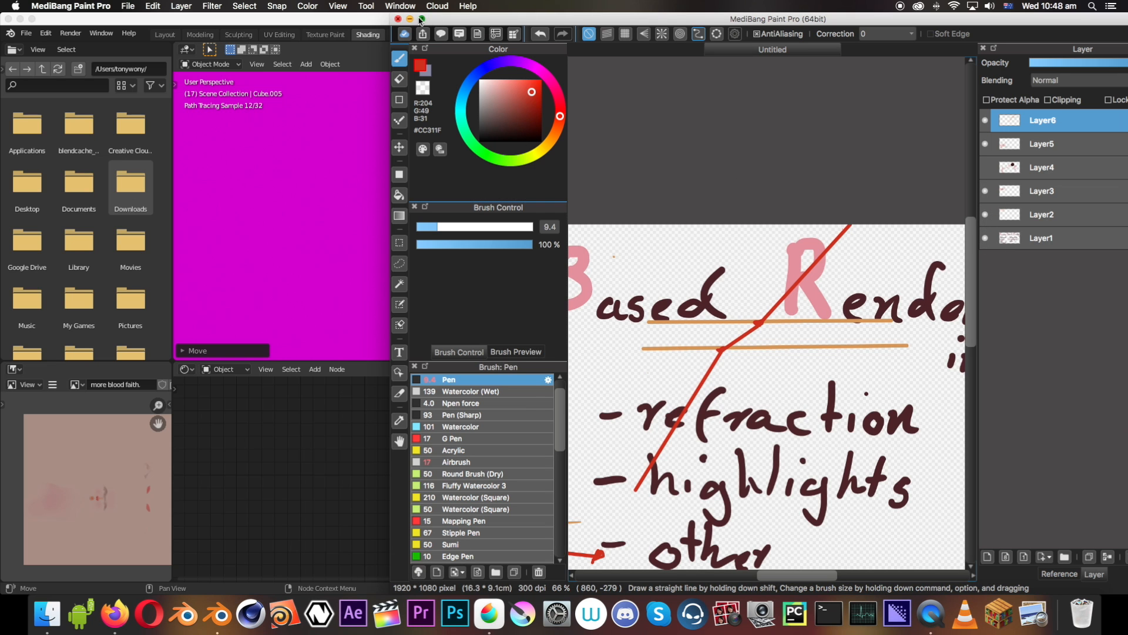
pyautogui.click(421, 20)
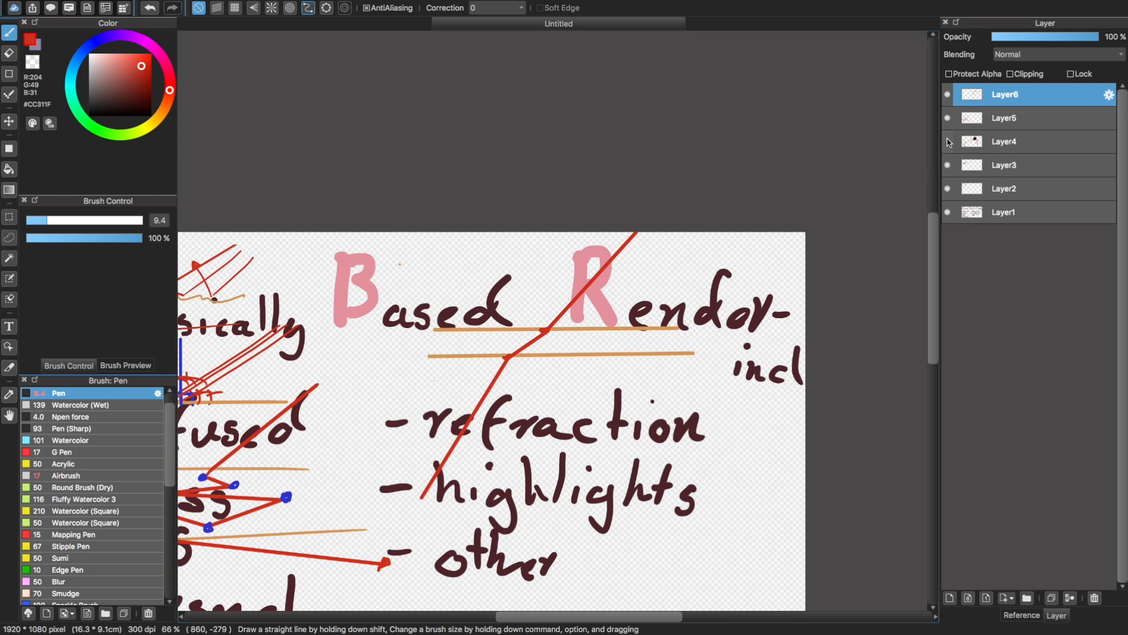
# Show Layer4 and hide Layer1 with the whole canvas in view
pyautogui.click(947, 141)
pyautogui.press('super+minus')
pyautogui.press('super+minus')
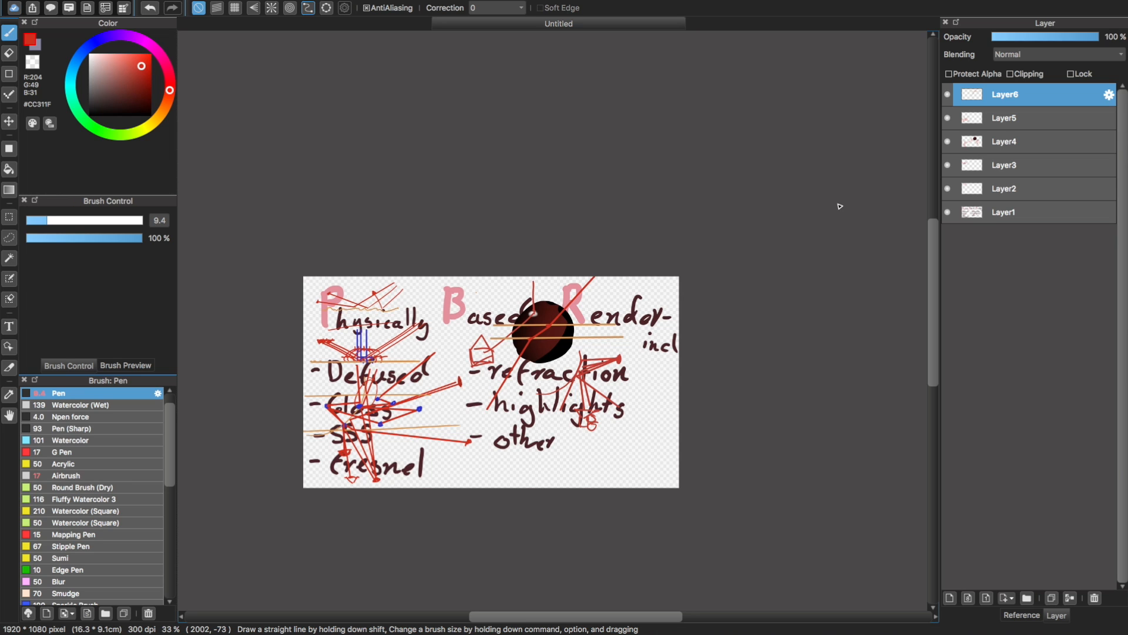
pyautogui.click(948, 211)
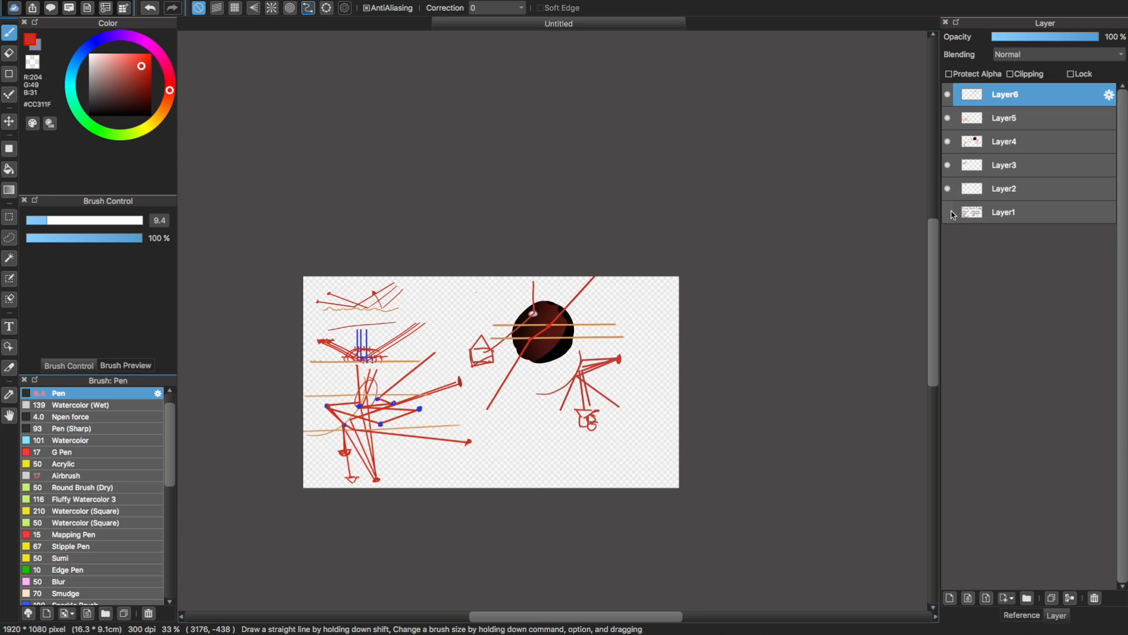